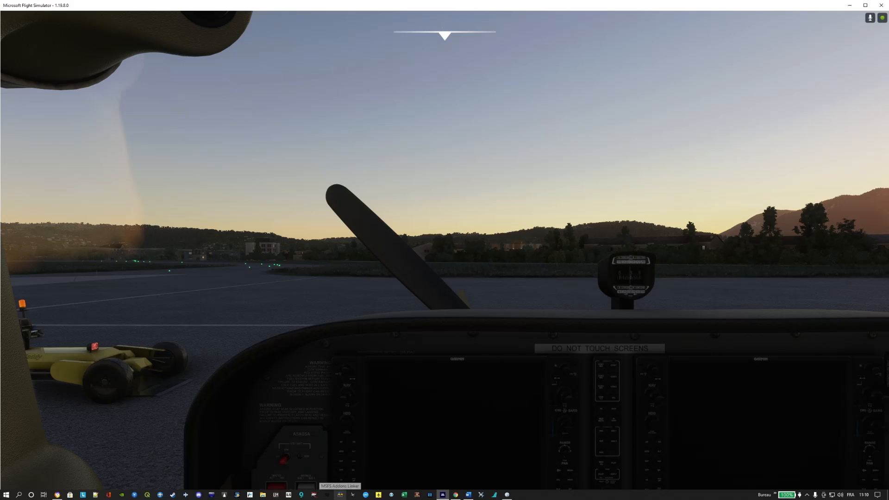
Open the little navmap tutorial notes in Word and read the title section and the introduction explaining why the video was made.
left_click(469, 497)
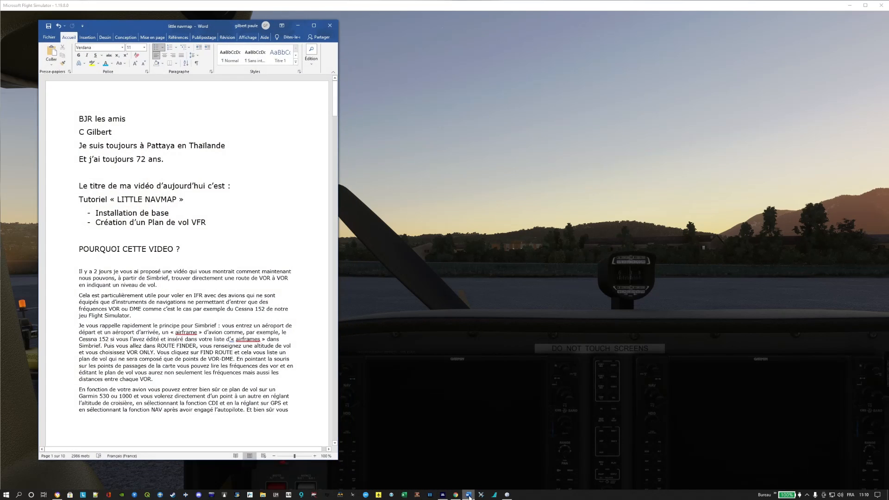
scroll(196, 241, "down", 3)
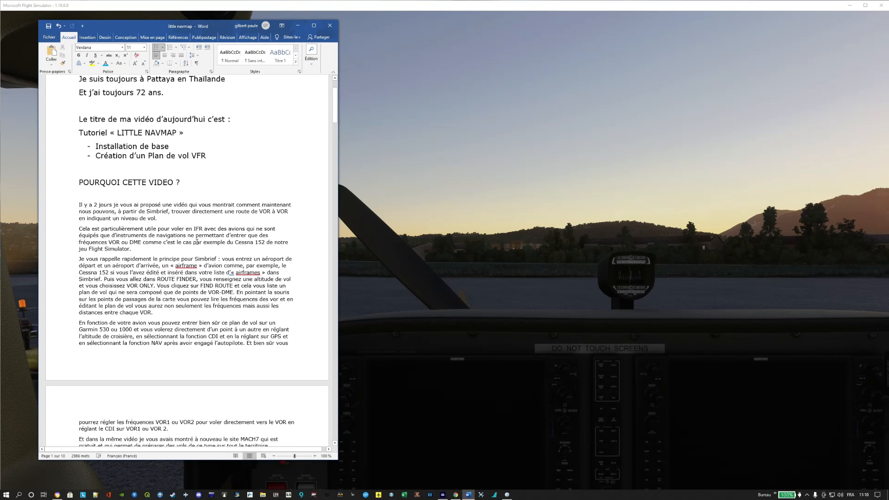
scroll(197, 241, "down", 1)
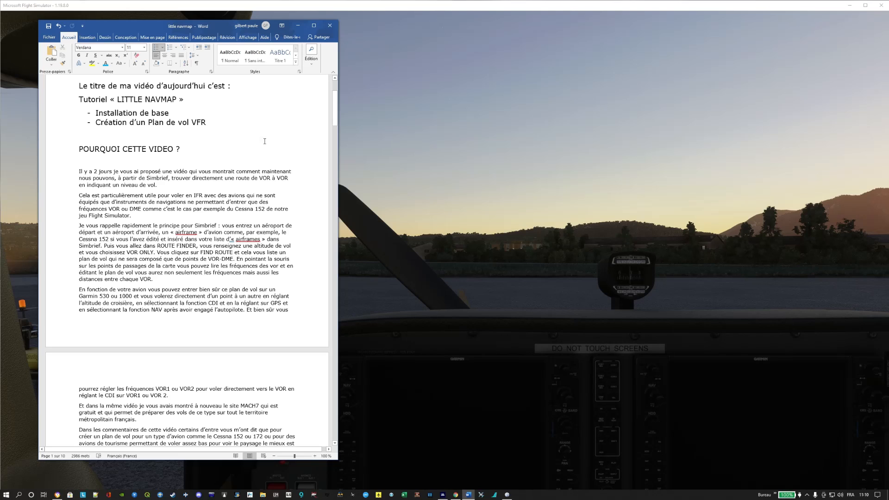
scroll(278, 136, "down", 1)
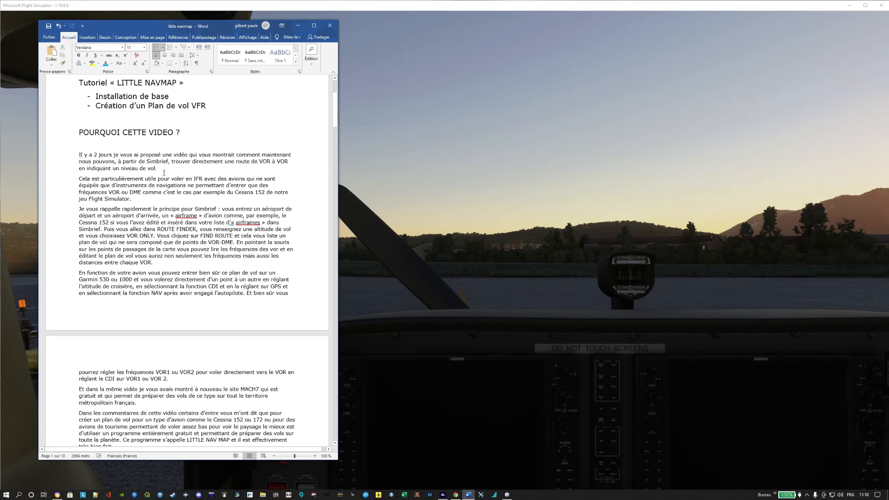
scroll(165, 173, "down", 1)
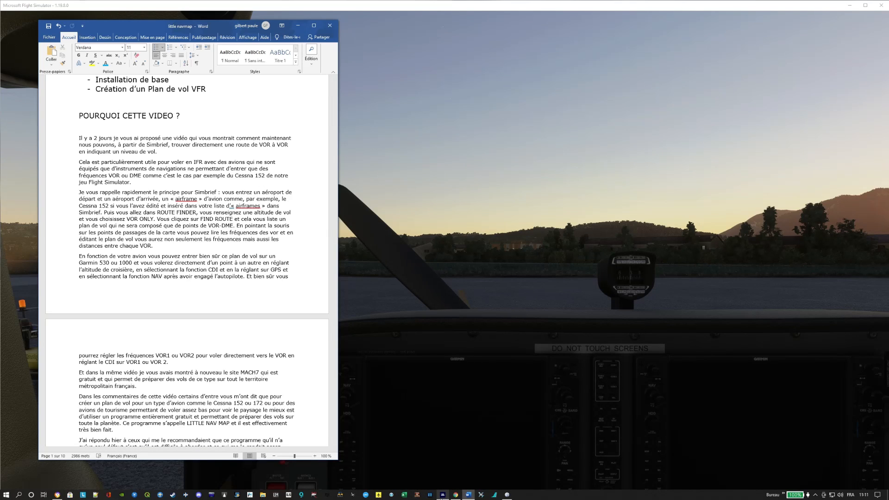
Switch to the SimBrief dispatch page in Chrome and set the flight's departure to LFLP and arrival to LFMU.
mouse_move(441, 497)
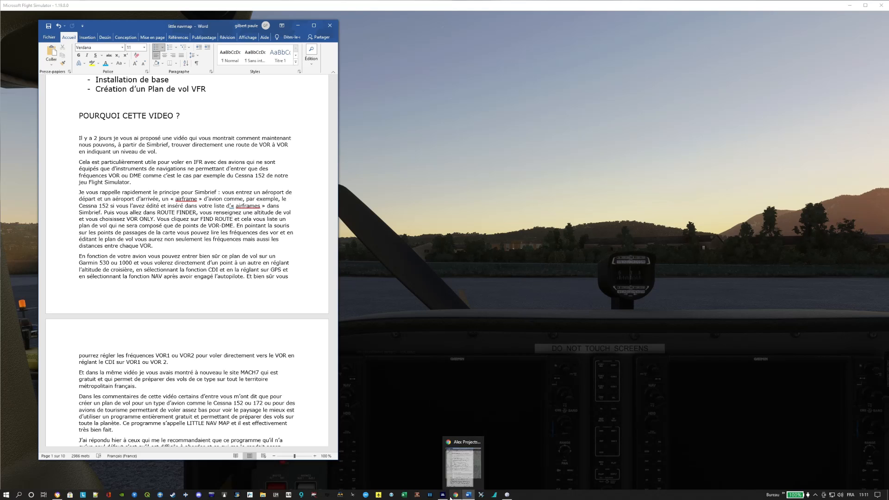
left_click(466, 457)
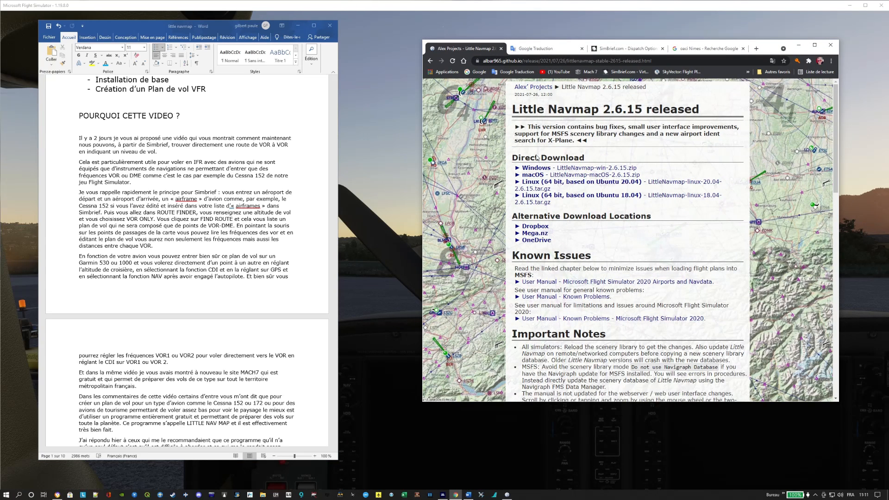
left_click(619, 50)
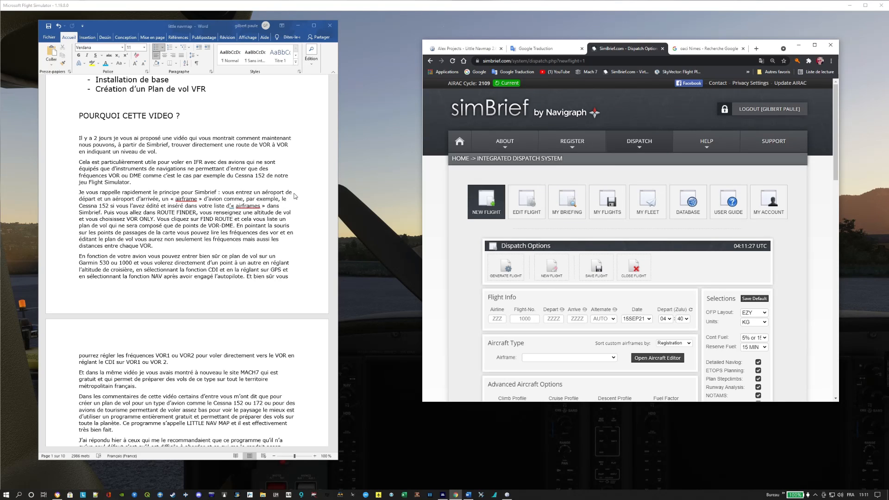
left_click(558, 319)
left_click(559, 319)
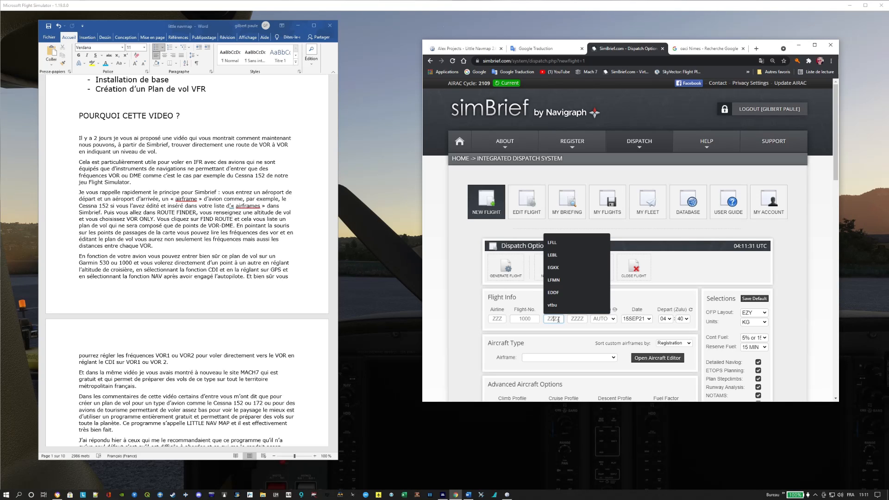
type("LFLI")
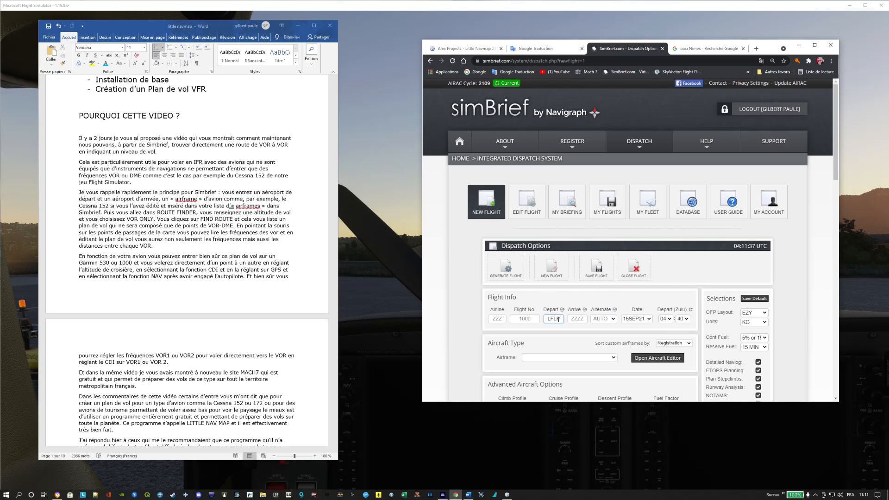
left_click(579, 319)
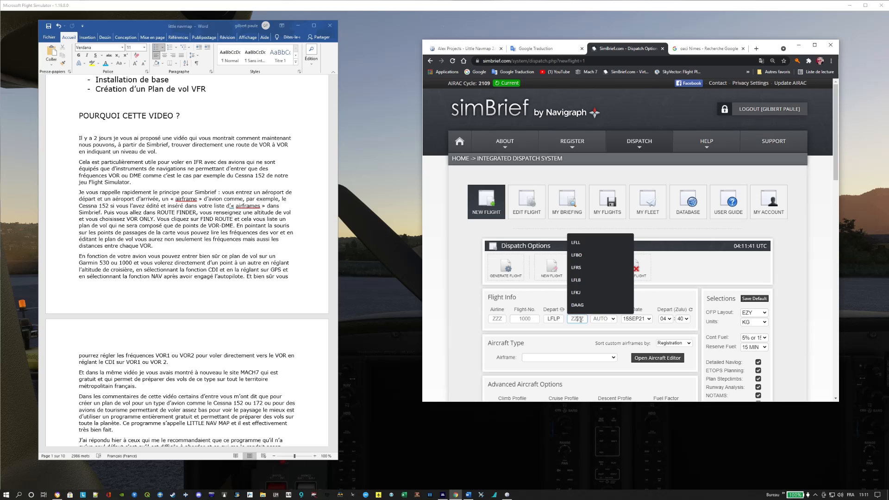
type("LFMU")
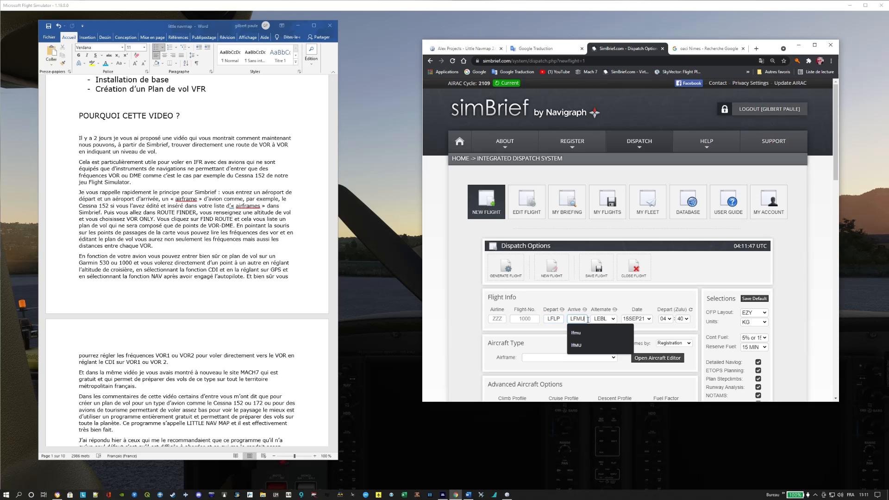
Choose C172 - CESSNA 172R as the flight's airframe.
left_click(616, 360)
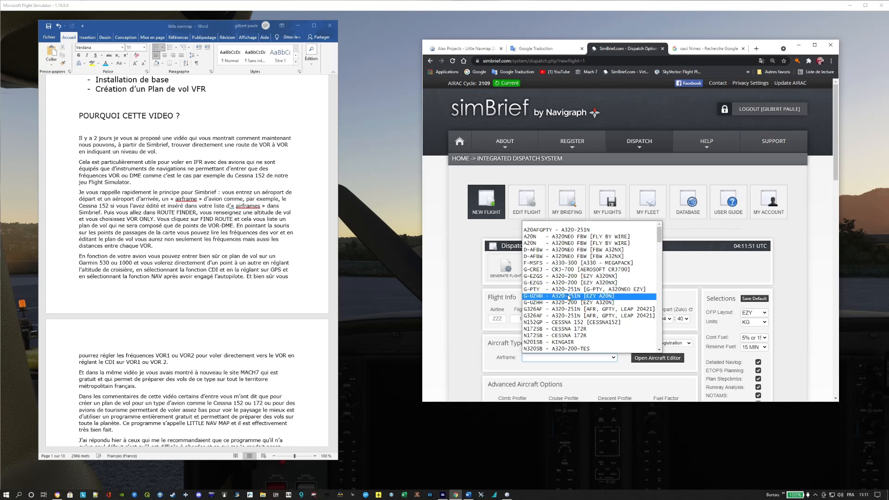
scroll(559, 291, "down", 5)
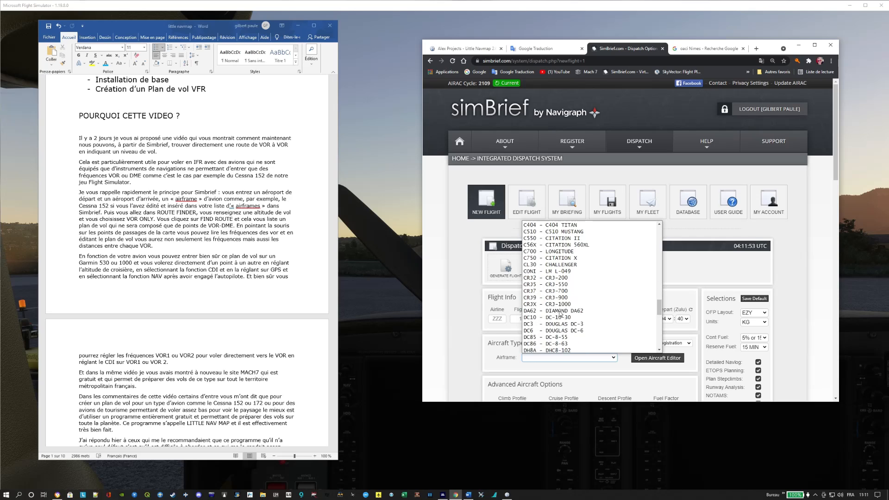
scroll(560, 313, "down", 3)
left_click(560, 272)
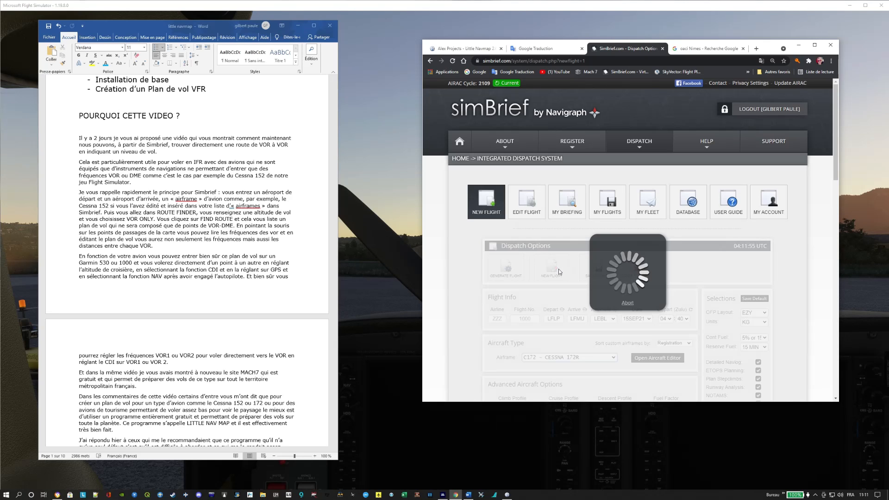
Set the flight's altitude to 4000 in the optional entries.
scroll(573, 341, "down", 3)
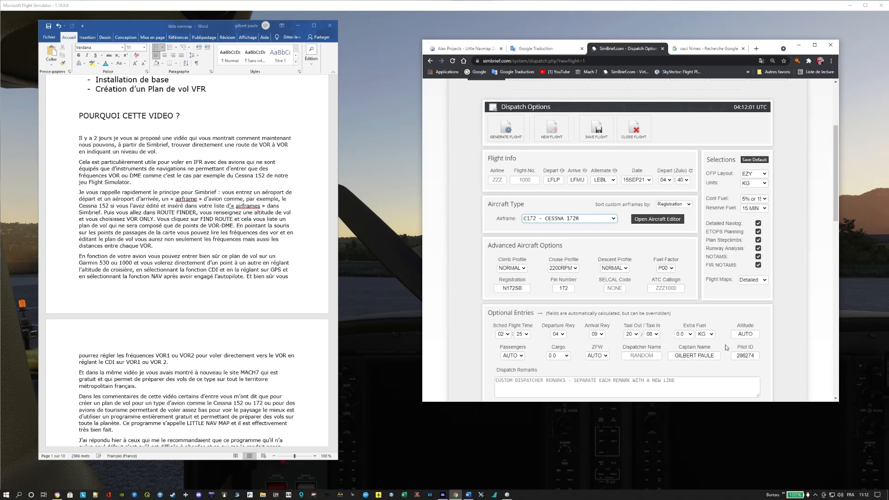
left_click(756, 337)
type("4")
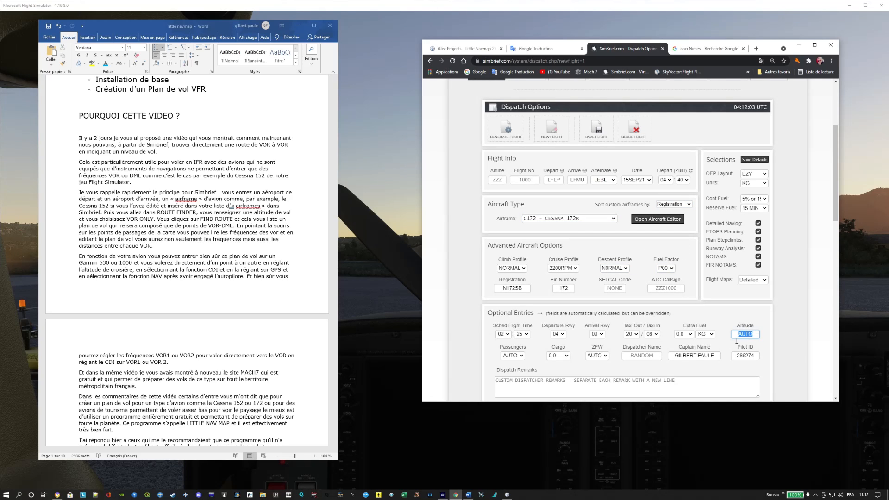
type("000")
left_click(450, 300)
Examine the automatically proposed route and how it runs on the map from LFLP to LFMU.
scroll(460, 300, "down", 5)
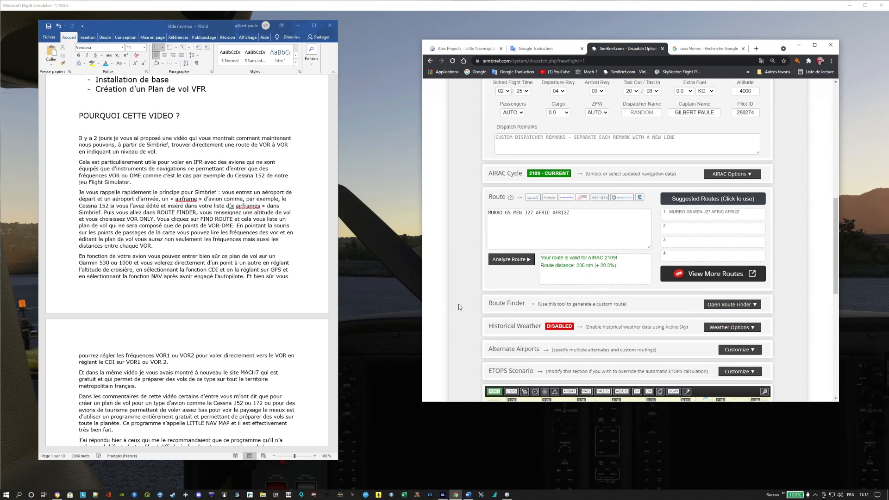
scroll(459, 305, "up", 1)
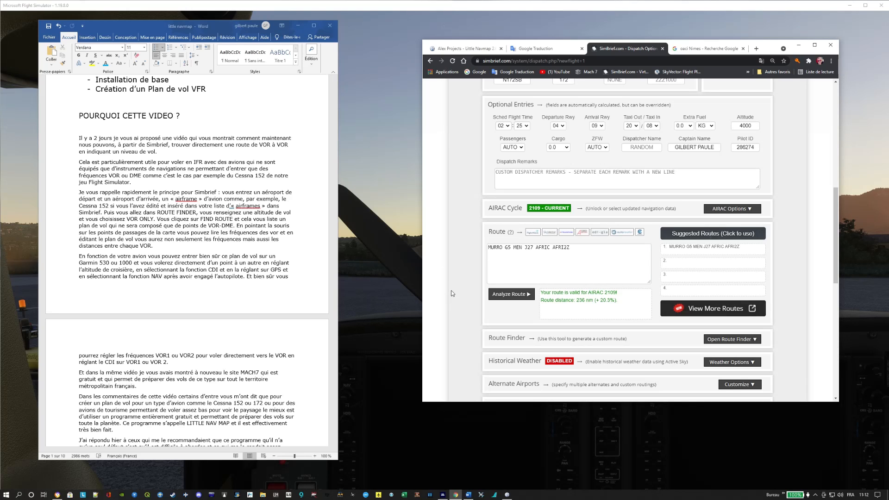
scroll(451, 257, "down", 1)
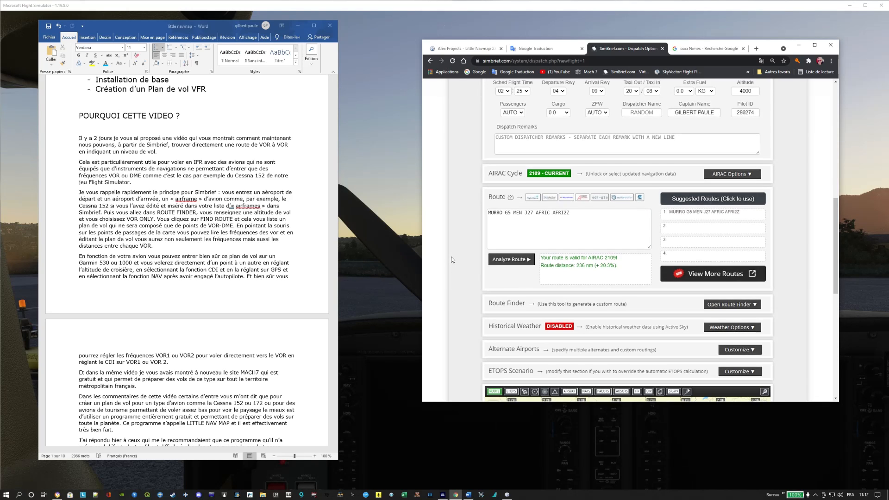
scroll(451, 257, "up", 3)
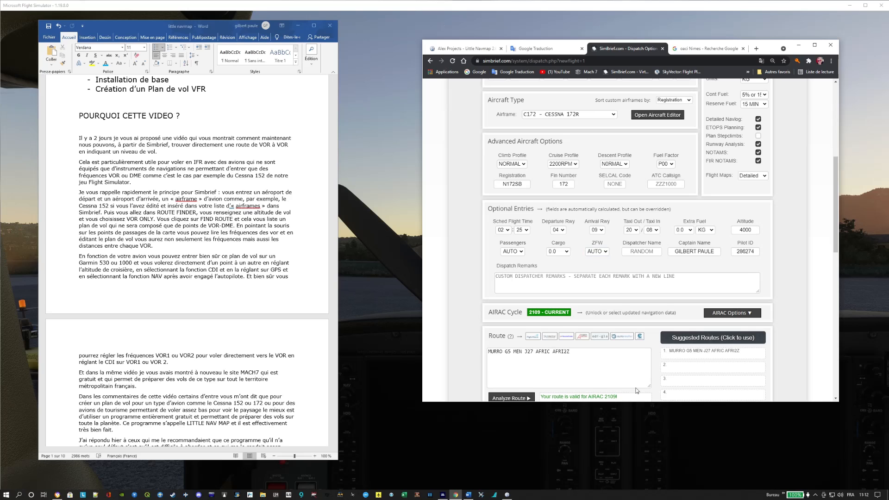
scroll(456, 309, "up", 2)
scroll(457, 310, "down", 5)
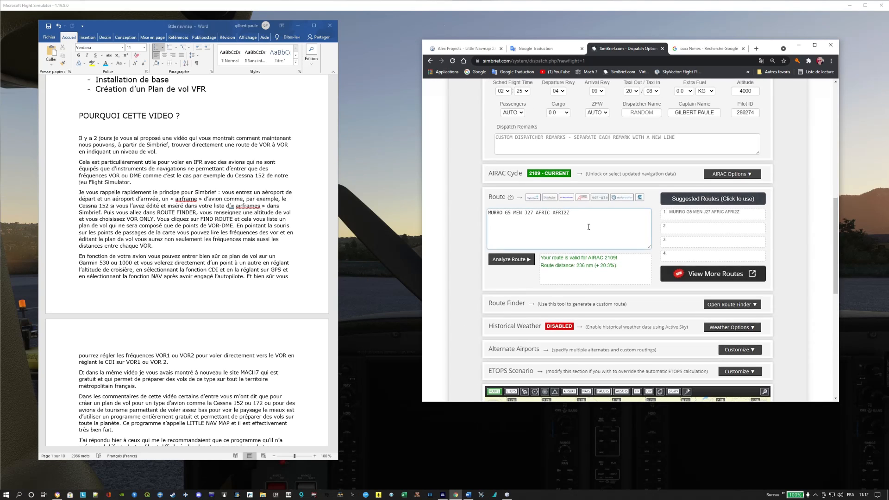
scroll(464, 237, "down", 2)
scroll(464, 241, "down", 4)
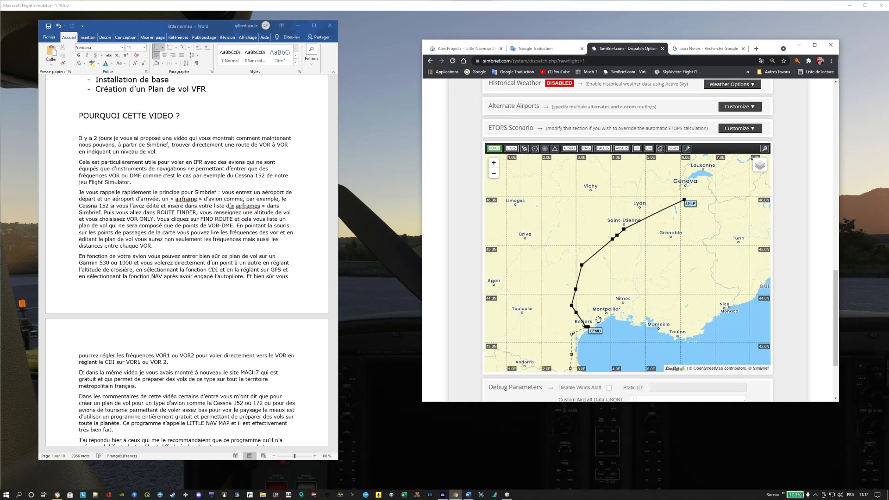
scroll(463, 318, "up", 5)
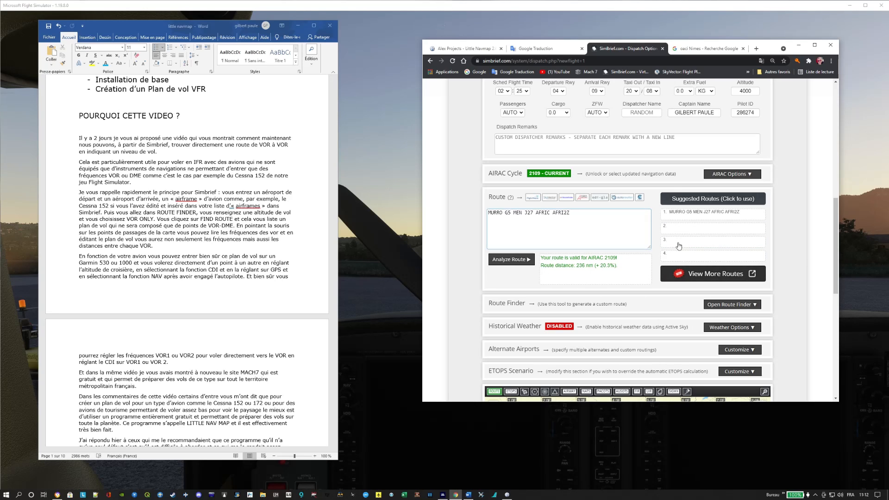
Generate a custom route in Route Finder with the route type VOR ONLY and review its track on the map.
left_click(750, 306)
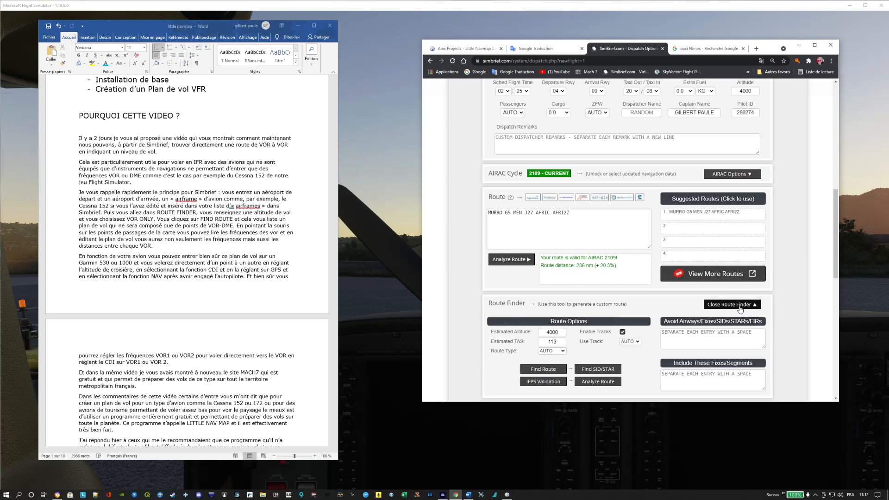
left_click(564, 353)
left_click(560, 364)
scroll(565, 288, "down", 2)
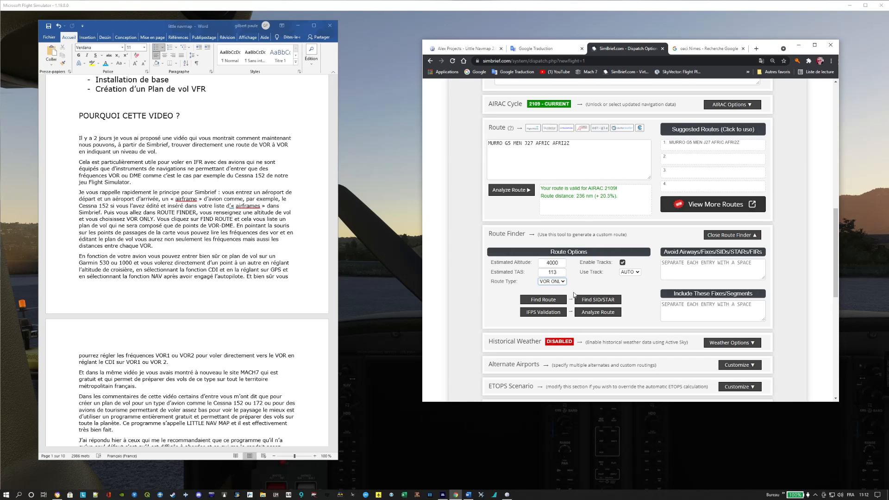
left_click(546, 302)
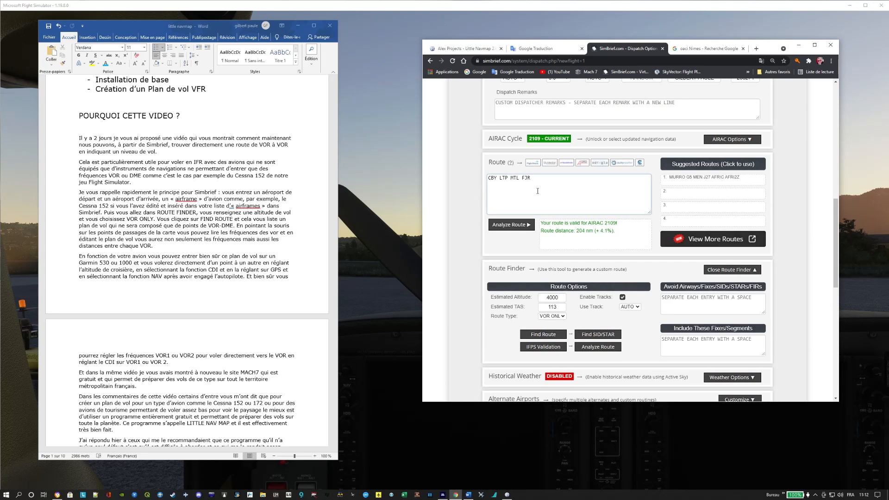
scroll(468, 223, "up", 3)
scroll(470, 227, "down", 10)
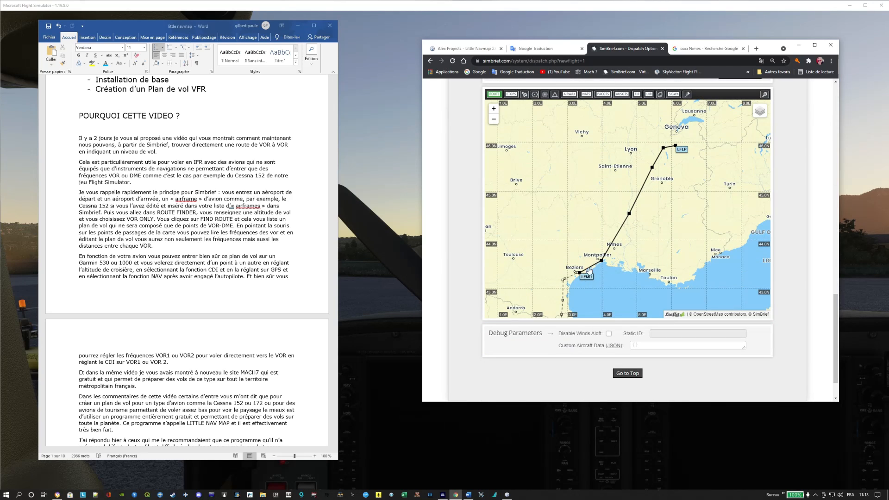
scroll(452, 263, "up", 1)
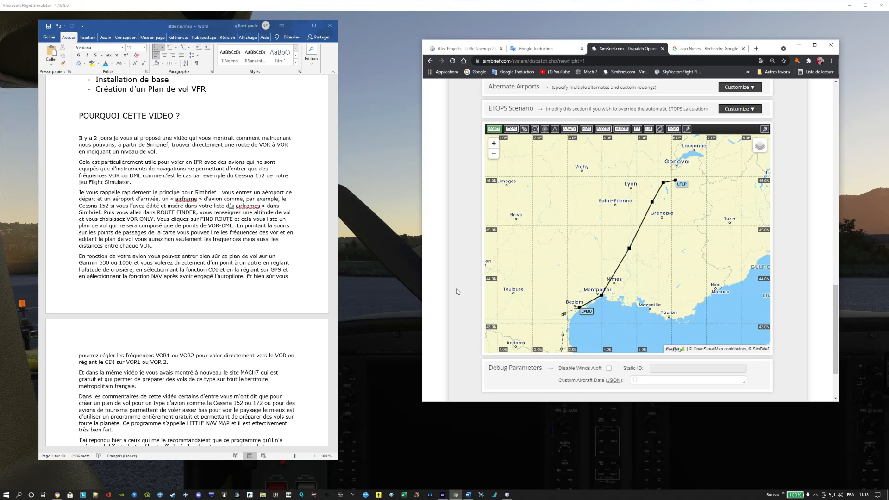
scroll(457, 292, "up", 3)
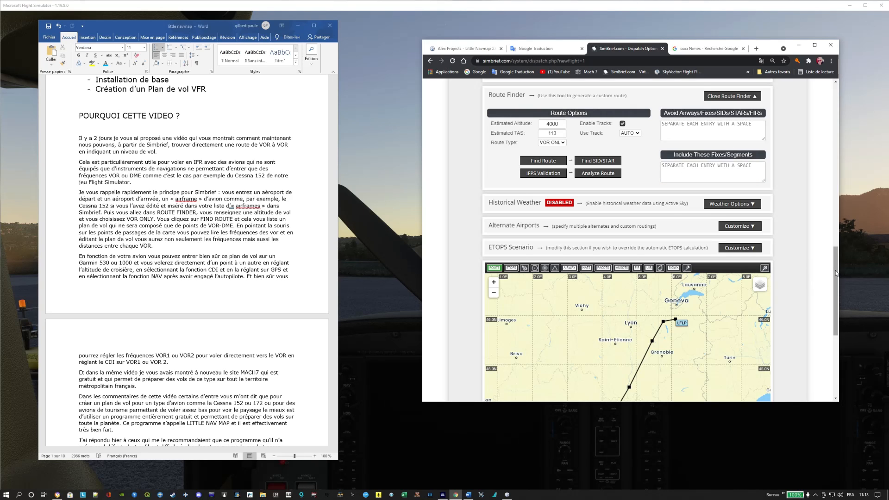
Consult the search results for Nîmes airport's ICAO code and enter LFTW as a fix to include in the custom route.
left_click_drag(836, 273, 836, 285)
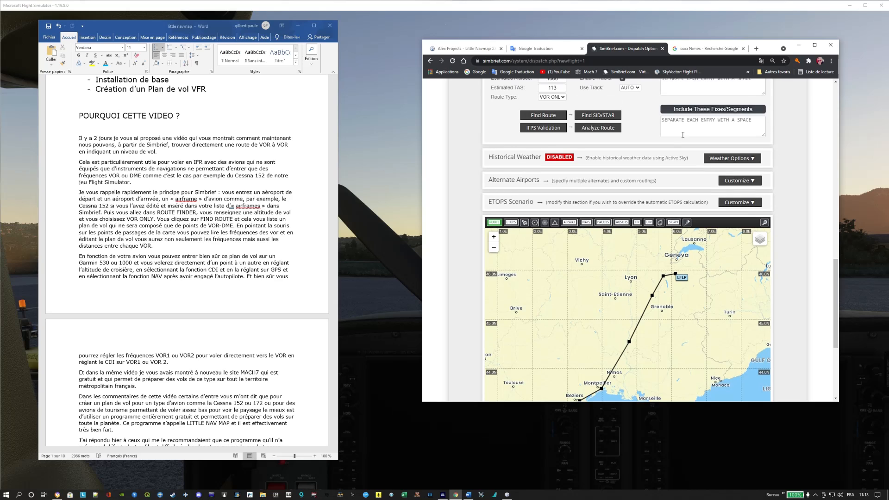
left_click(674, 131)
left_click(704, 50)
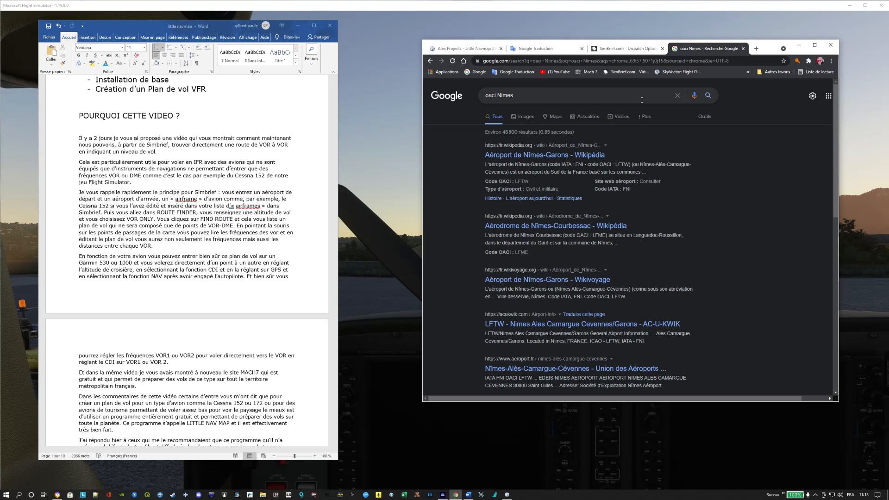
left_click(627, 48)
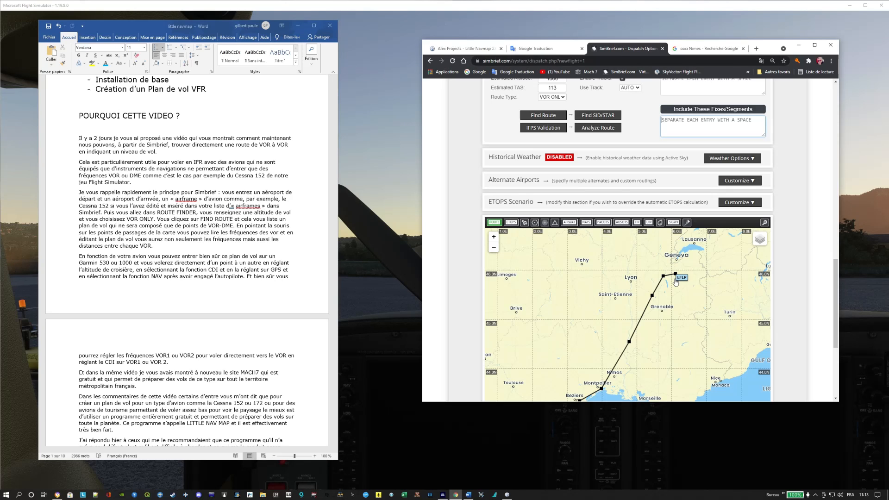
left_click(678, 125)
type("LFTW")
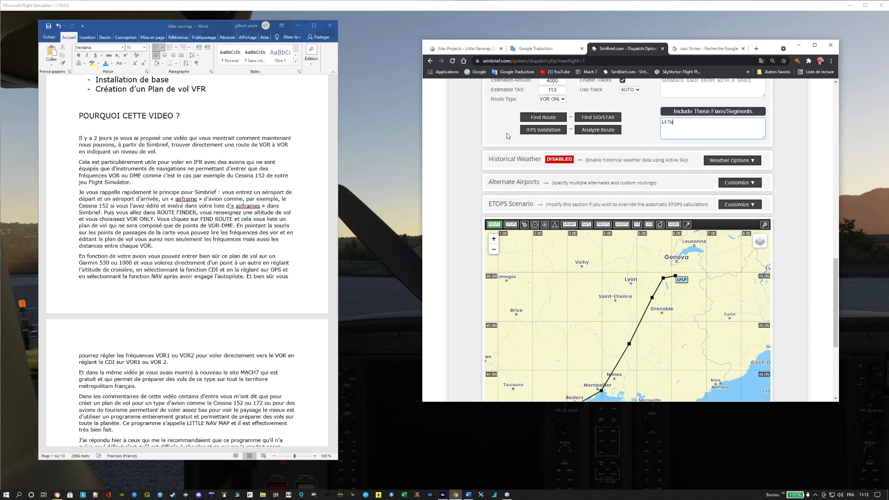
Regenerate the VOR ONLY route with LFTW included and review its track on the map.
scroll(542, 148, "up", 1)
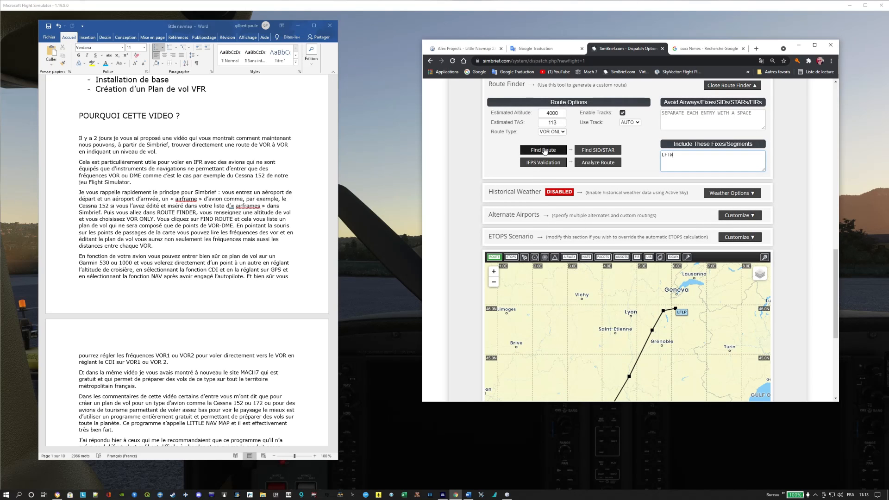
left_click(543, 150)
scroll(486, 193, "down", 3)
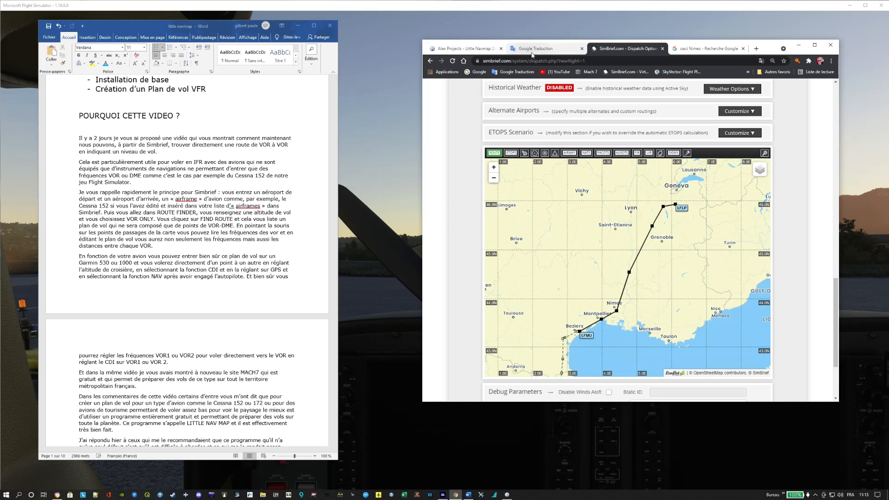
Bring up the Little Navmap 2.6.15 release page and read the Word notes on the reasons for making this video.
left_click(460, 48)
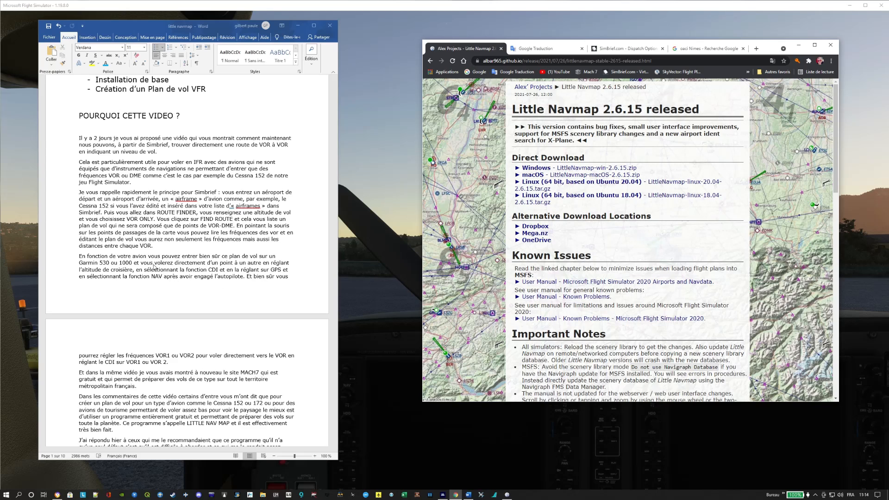
scroll(273, 264, "down", 1)
scroll(224, 290, "down", 2)
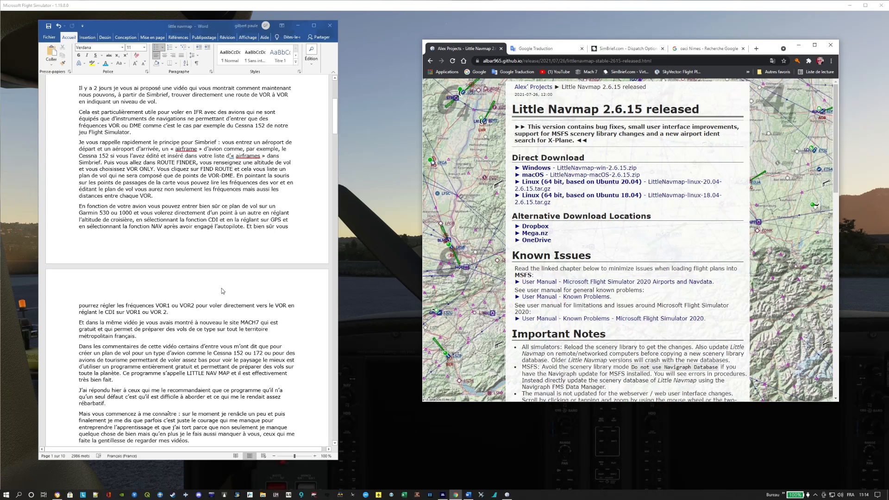
scroll(175, 308, "down", 2)
scroll(196, 309, "down", 2)
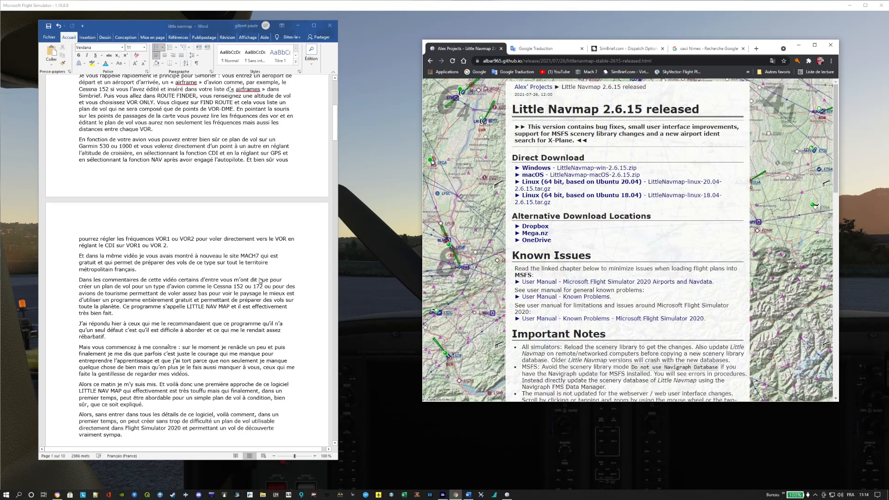
scroll(205, 265, "down", 1)
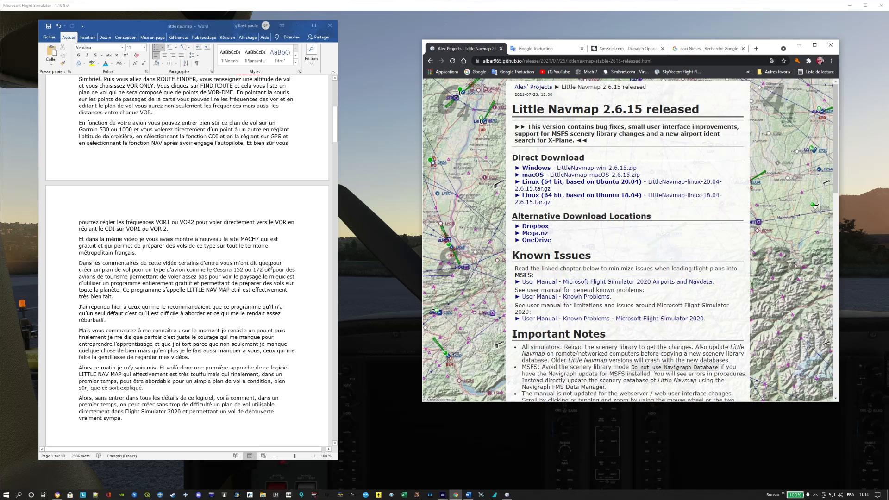
scroll(215, 258, "up", 1)
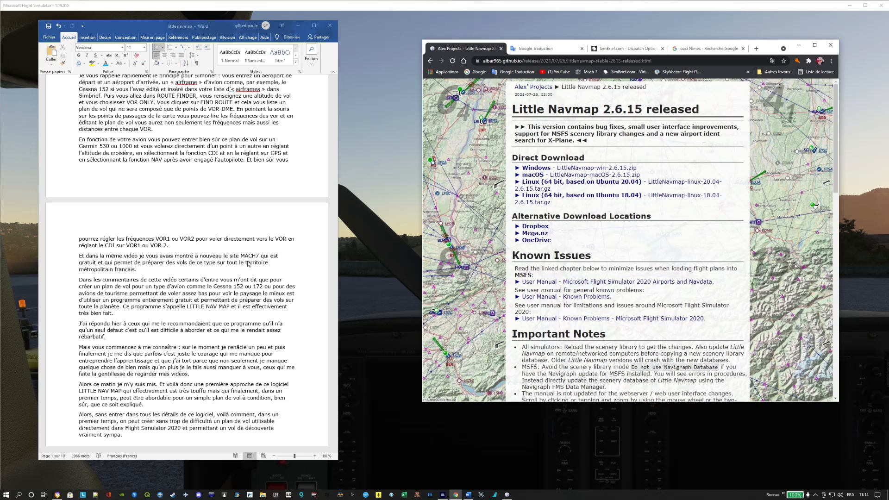
scroll(250, 262, "down", 1)
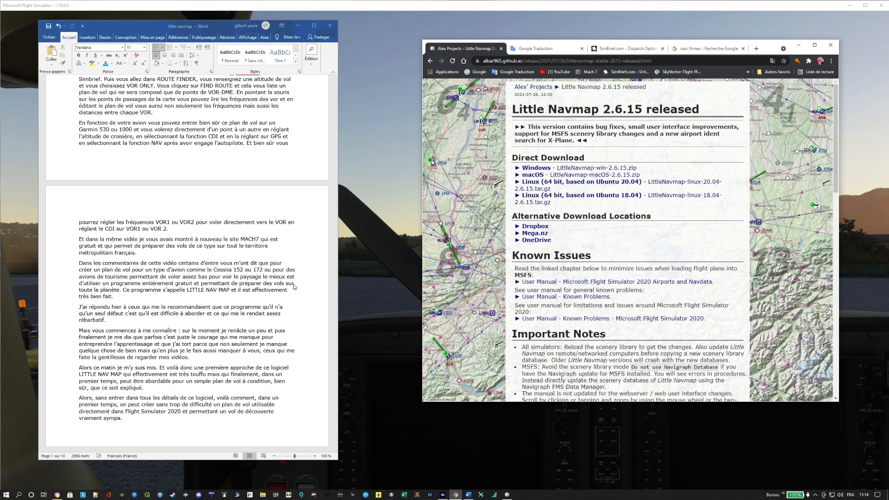
scroll(147, 292, "down", 1)
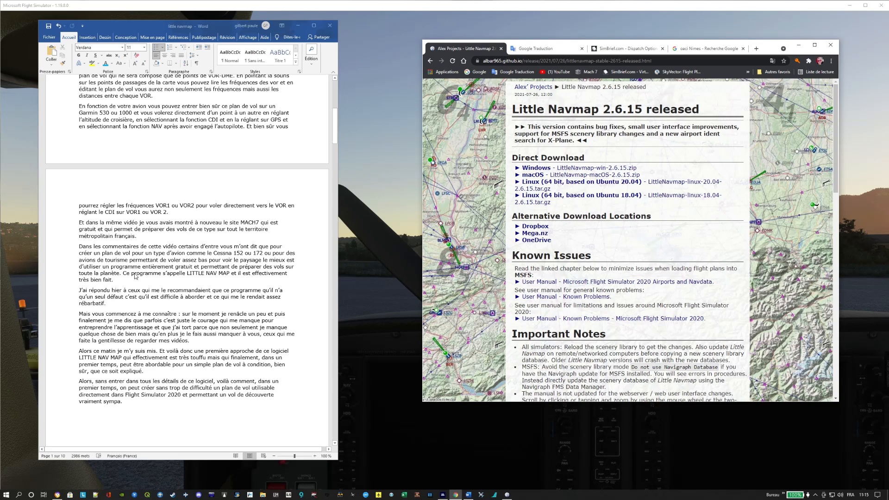
scroll(122, 285, "down", 1)
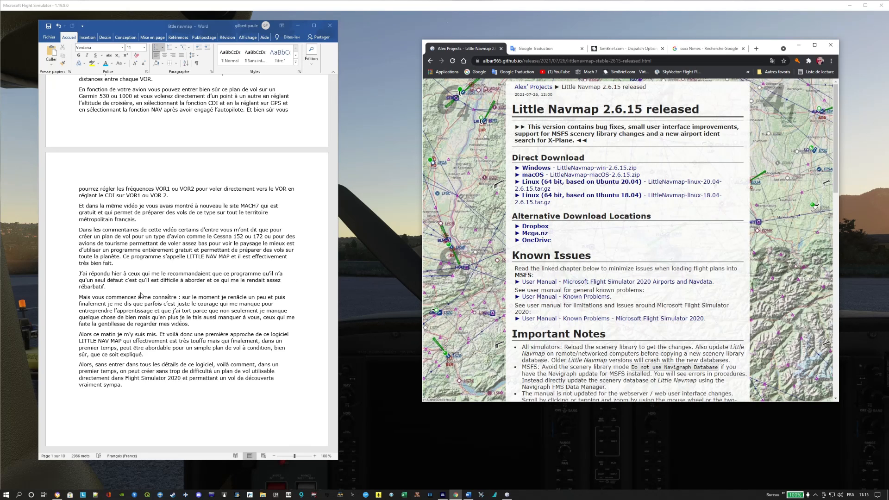
scroll(142, 295, "down", 1)
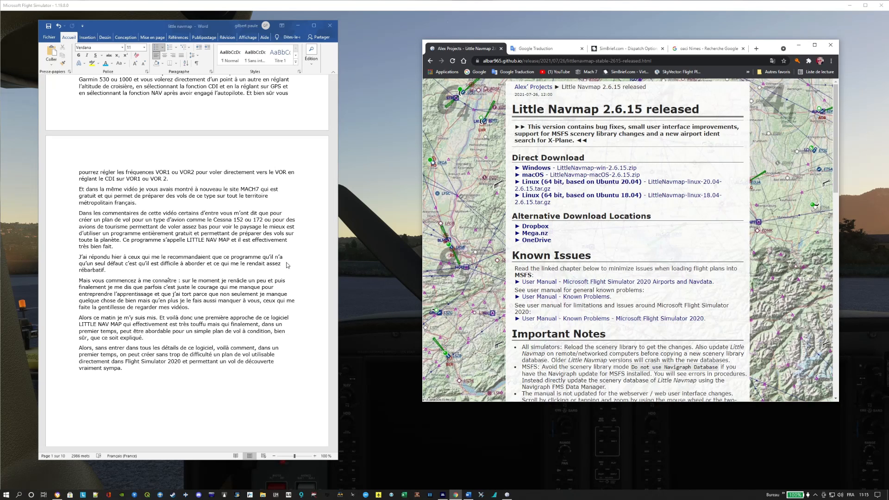
scroll(153, 279, "down", 1)
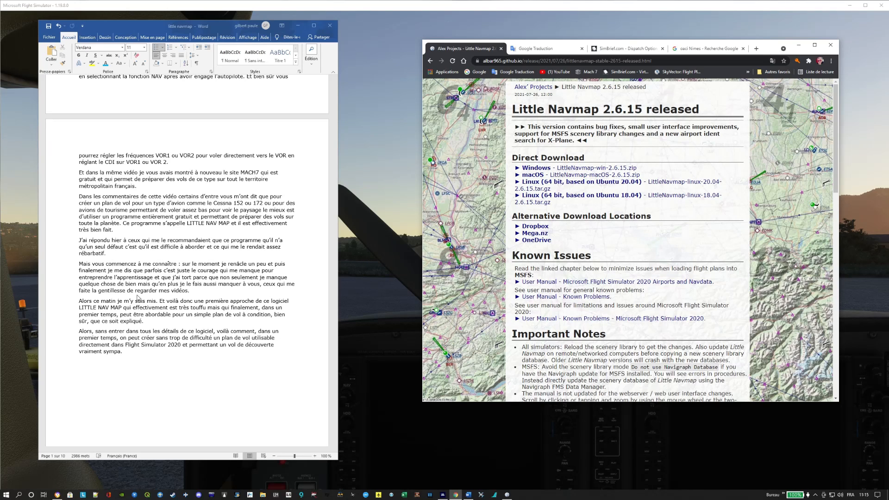
scroll(208, 292, "down", 1)
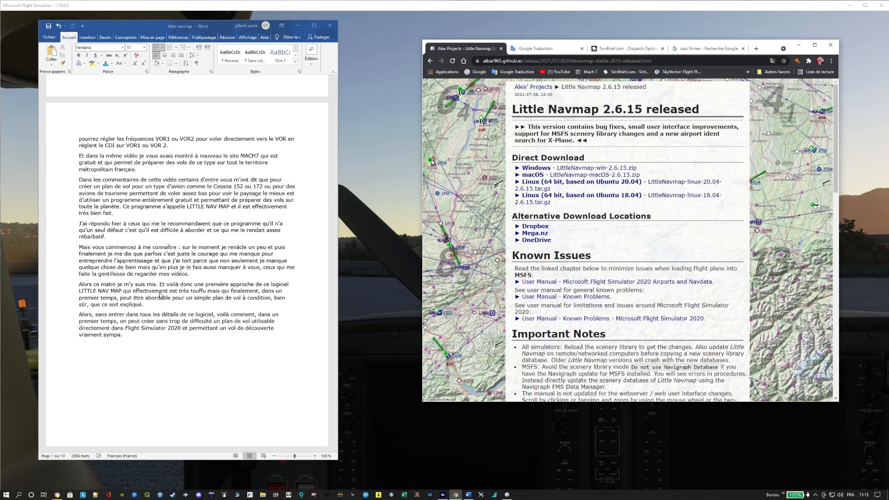
scroll(176, 296, "down", 1)
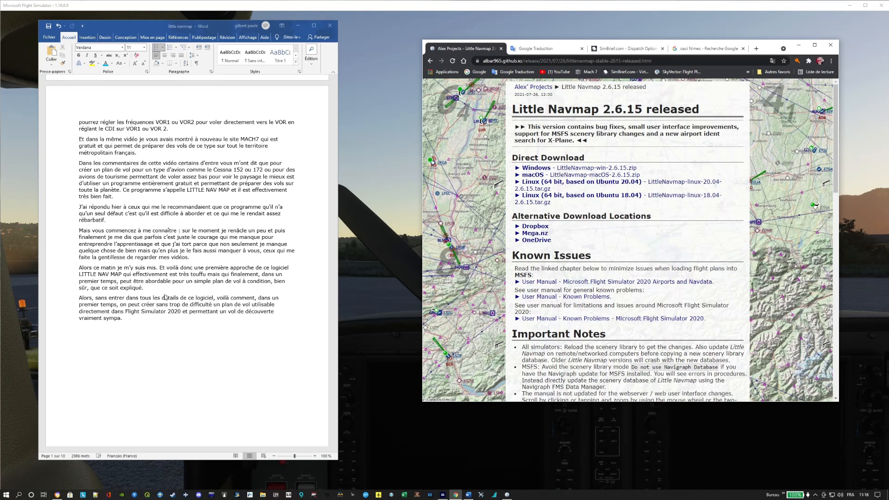
scroll(165, 292, "down", 1)
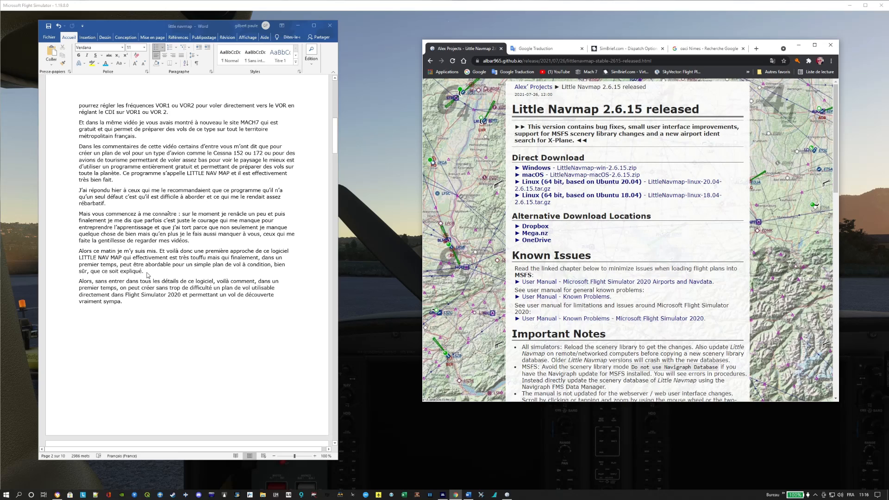
Finish reading the introduction in the Word notes and go on to the basic LITTLE NAV MAP tutorial's INSTALLATION section.
scroll(172, 274, "down", 1)
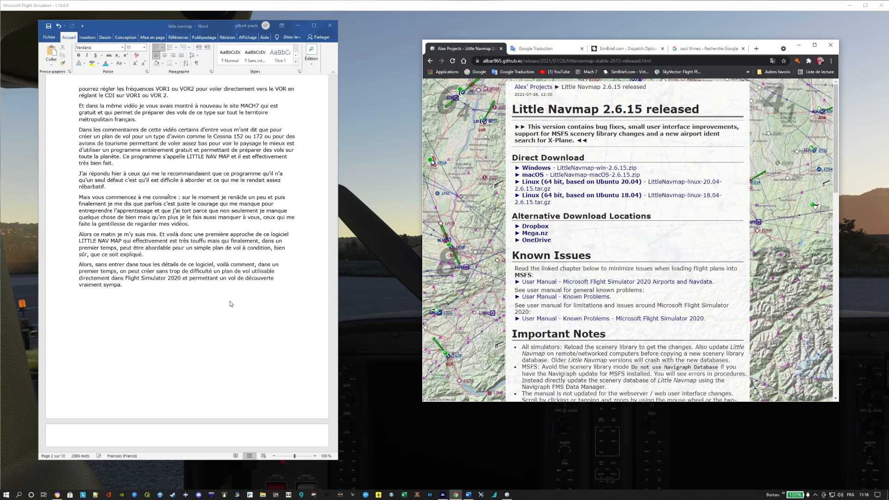
scroll(214, 310, "down", 1)
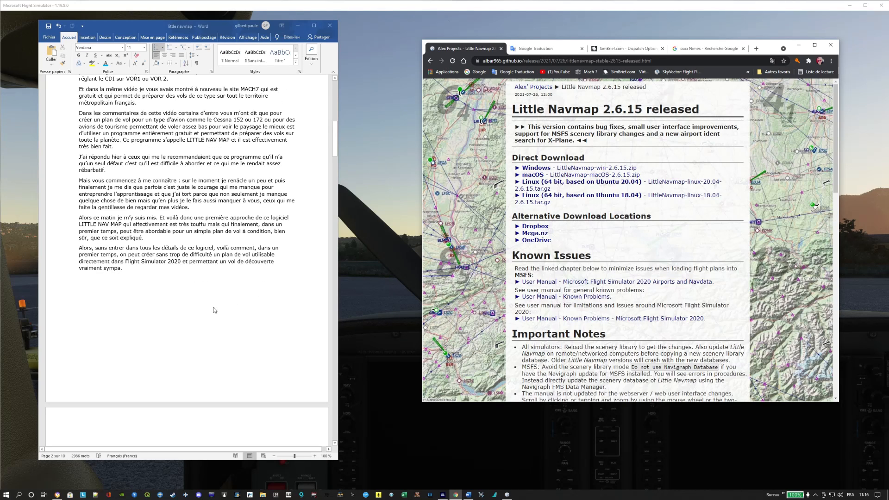
scroll(215, 310, "down", 1)
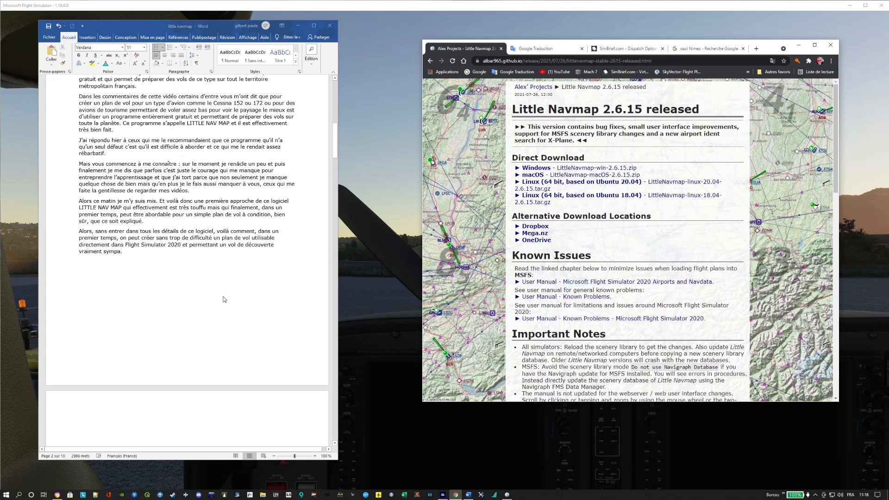
scroll(195, 299, "down", 1)
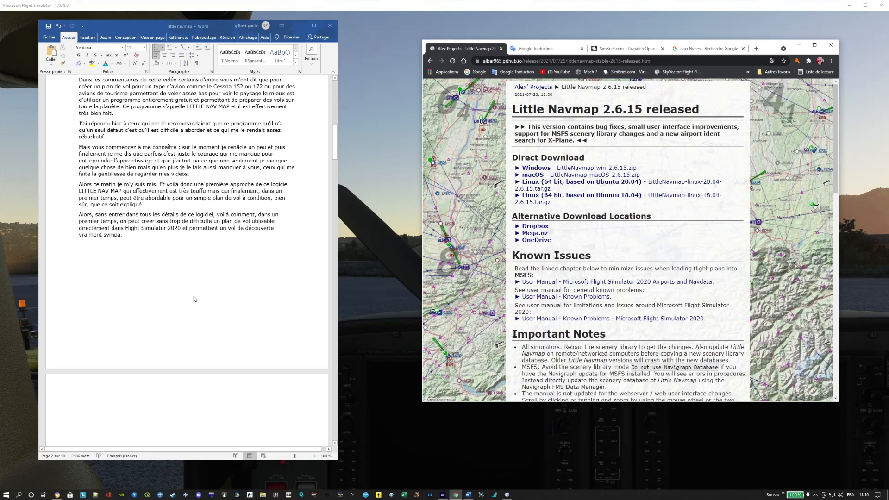
scroll(200, 290, "down", 3)
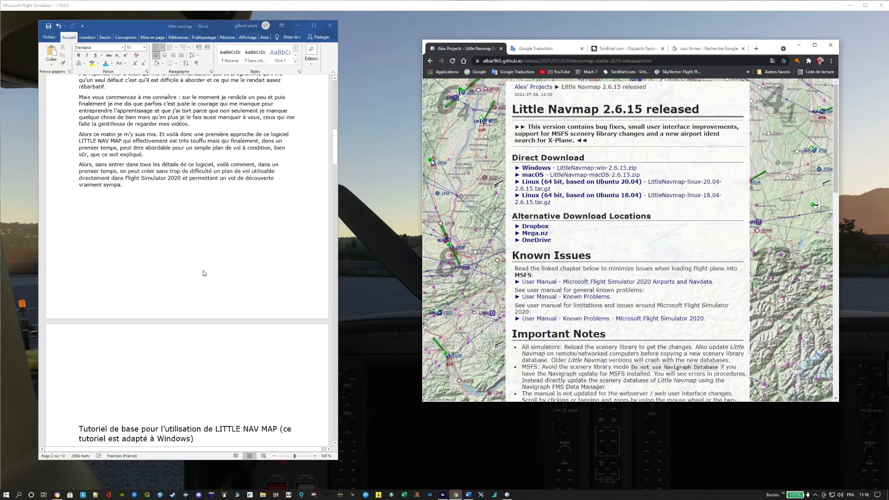
scroll(205, 267, "down", 1)
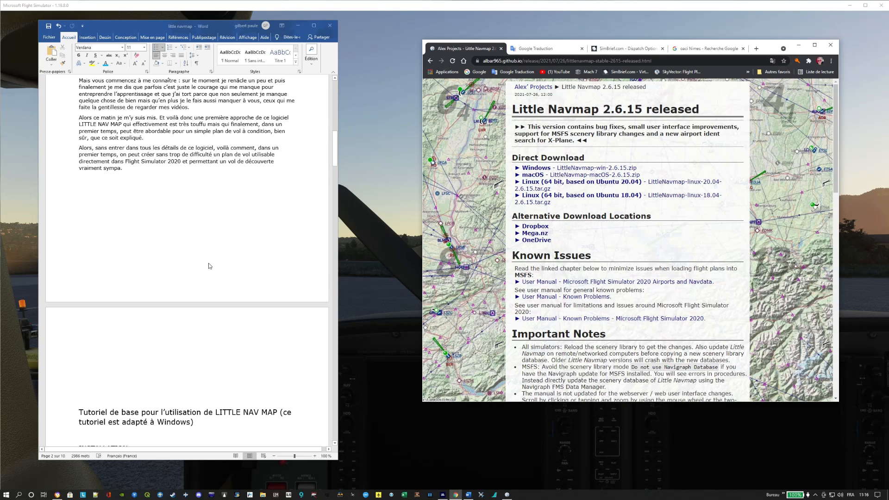
scroll(210, 261, "down", 2)
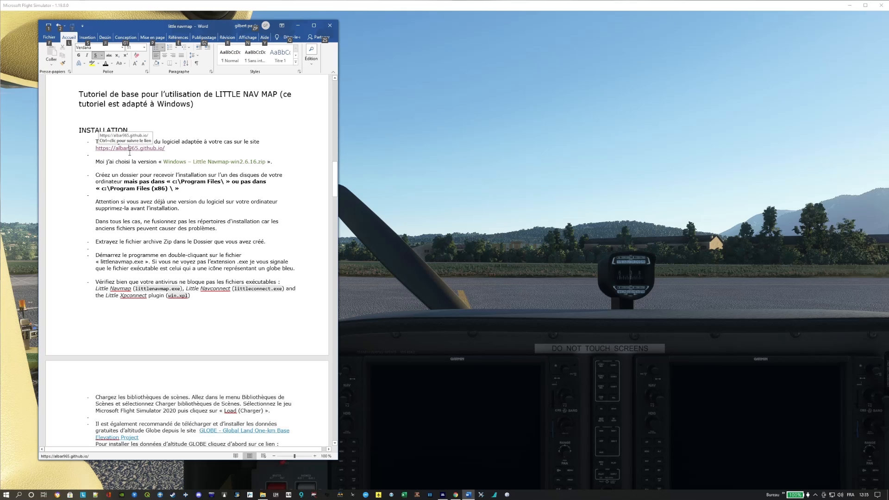
Open the albar965.github.io link from the notes beside the document and download the Windows version, LittleNavmap-win-2.6.16.zip.
left_click(260, 125)
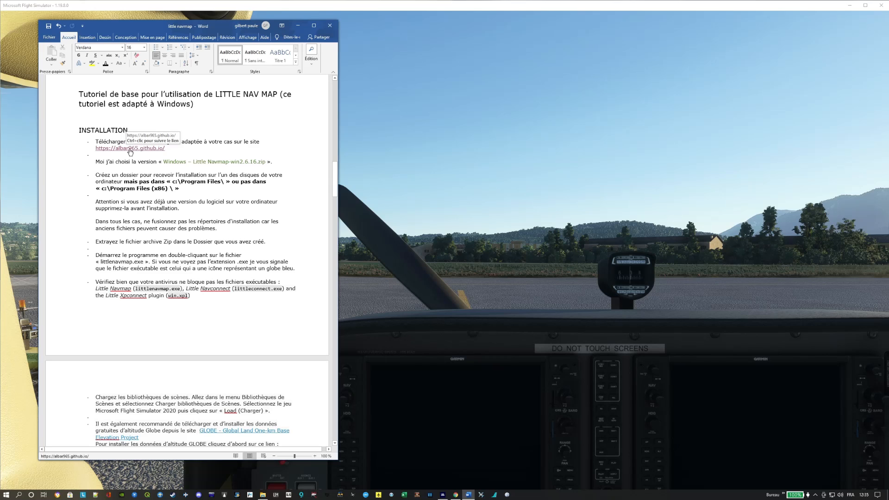
left_click(131, 149, "ctrl")
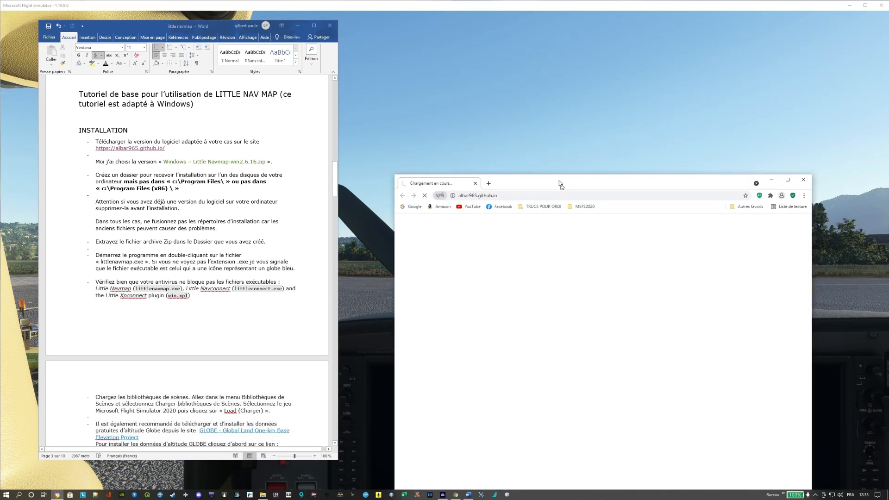
left_click_drag(565, 198, 518, 32)
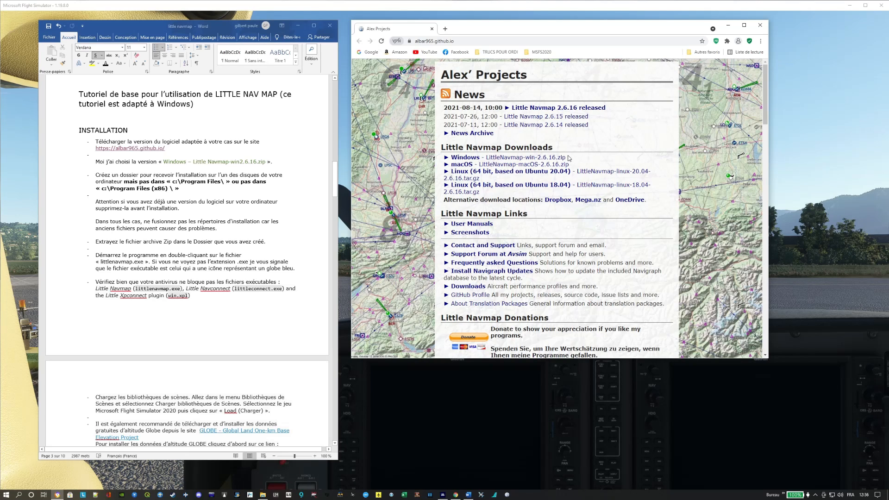
left_click(506, 160)
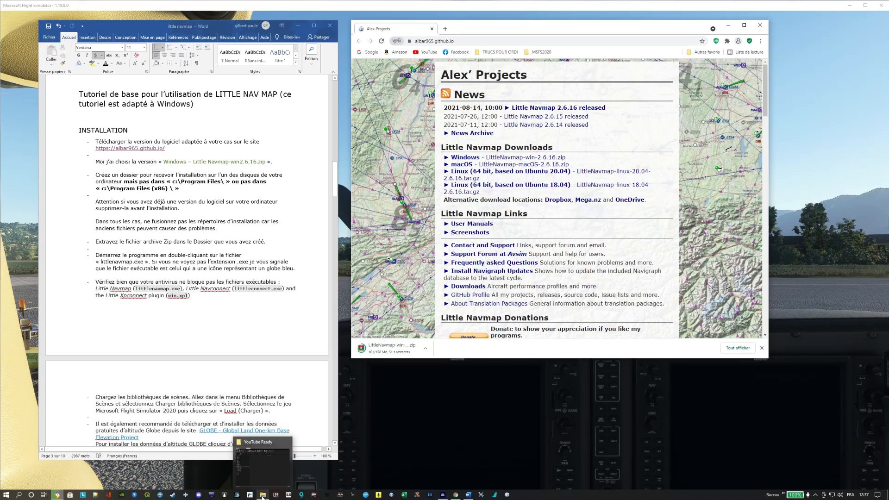
Open a new File Explorer window at the LittleNavMap folder inside MSFS2020 on the Backup Plus (F:) drive.
right_click(263, 496)
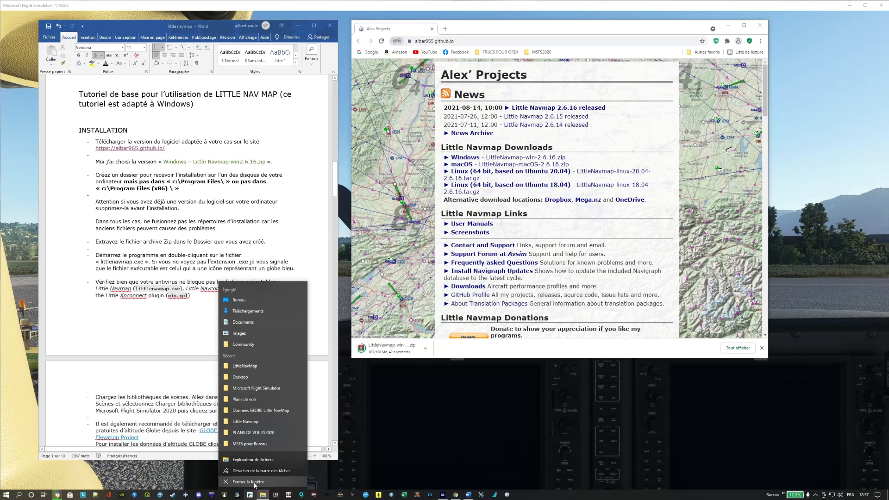
left_click(252, 459)
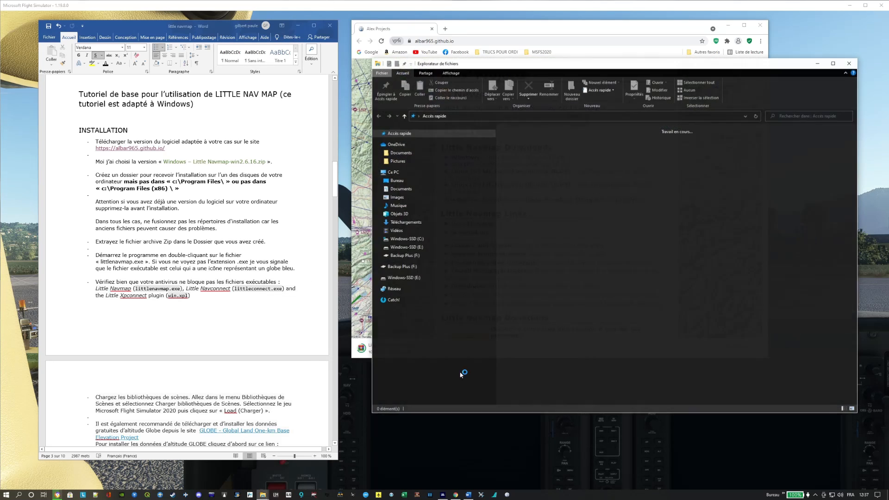
left_click(408, 267)
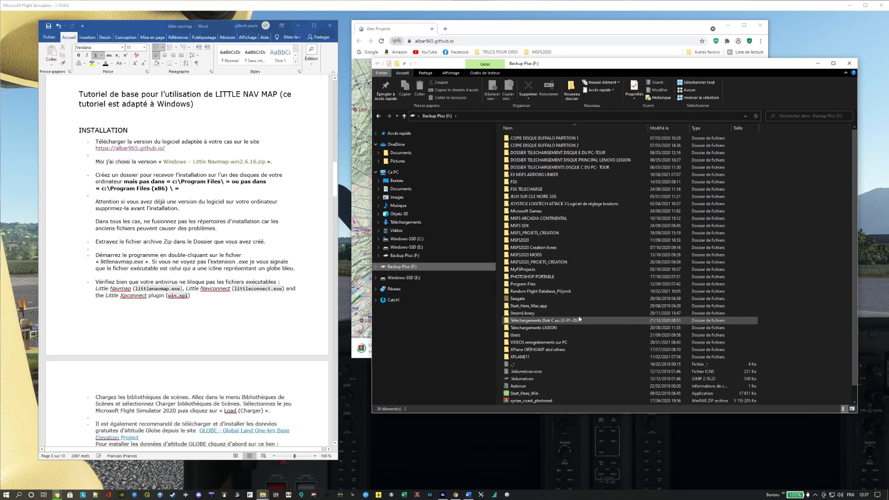
double_click(524, 241)
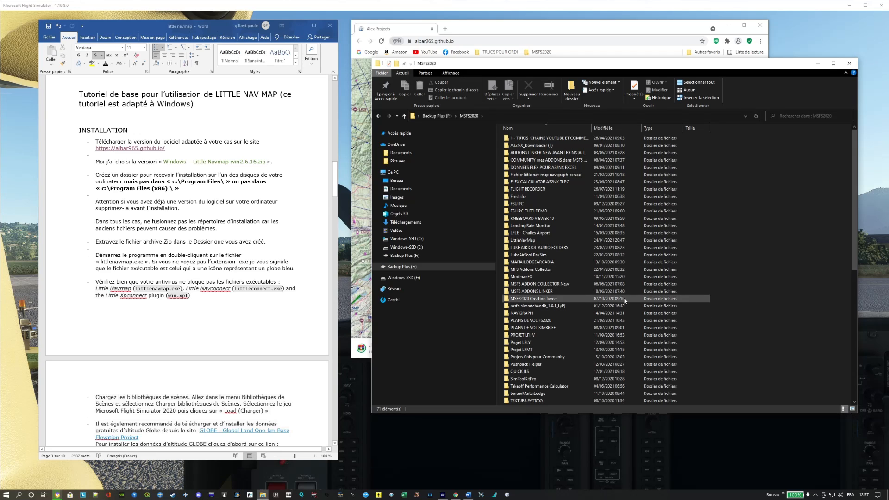
double_click(554, 241)
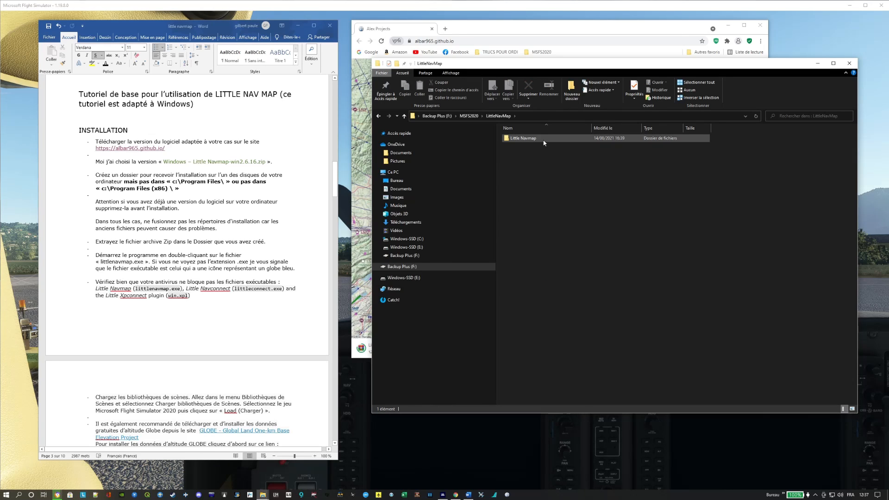
Locate the LittleNavMap folder inside MSFS2020, reopen it and place its window so the zip download in the browser stays visible.
left_click_drag(625, 66, 695, 150)
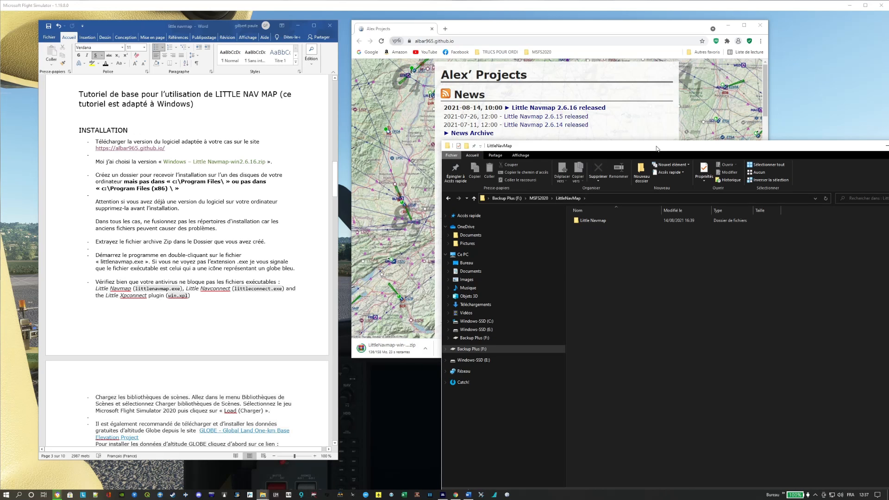
left_click_drag(657, 149, 603, 115)
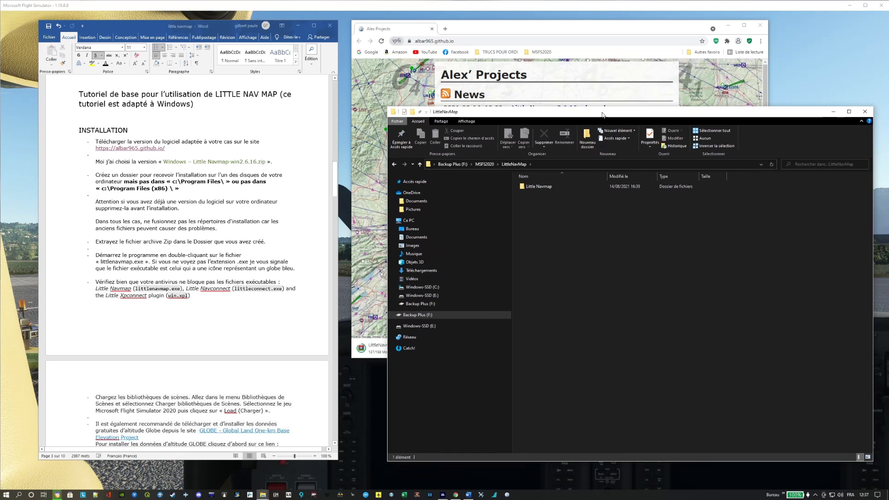
left_click(485, 164)
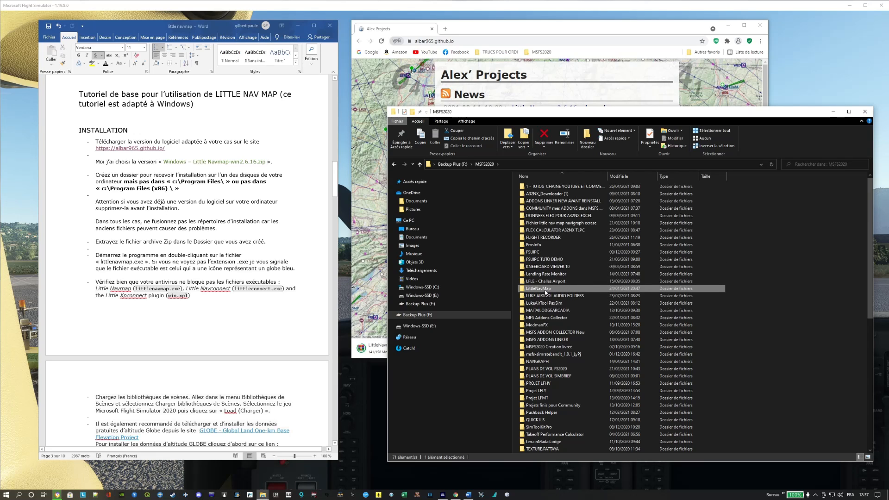
double_click(563, 289)
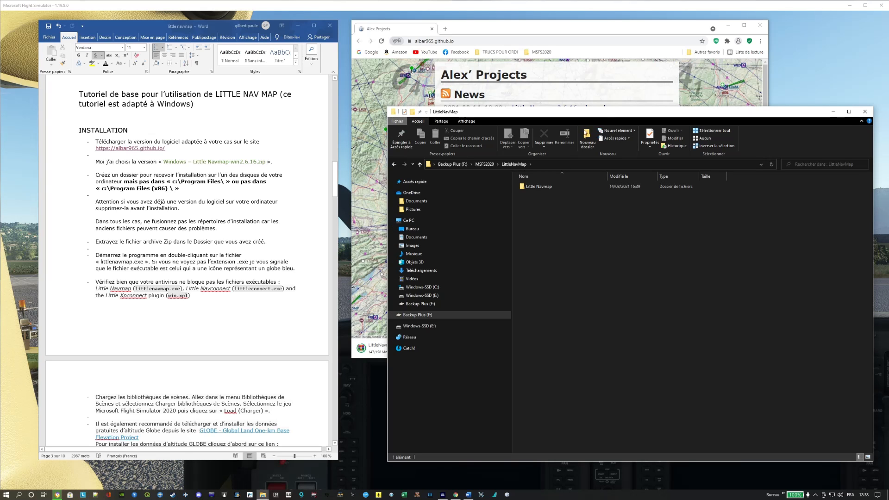
left_click_drag(623, 115, 672, 103)
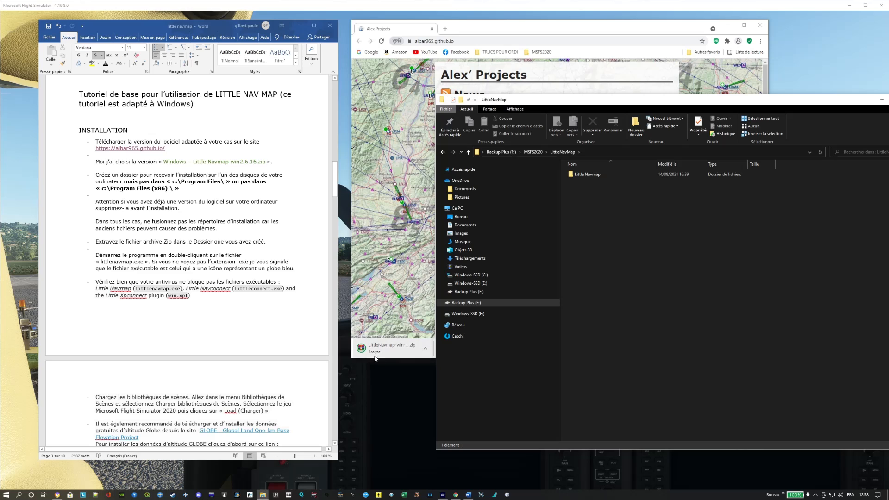
Reveal the downloaded LittleNavmap-win-2.6.16 (1) archive in Téléchargements and copy it into the LittleNavMap folder on Backup Plus (F:).
left_click(426, 352)
left_click(425, 349)
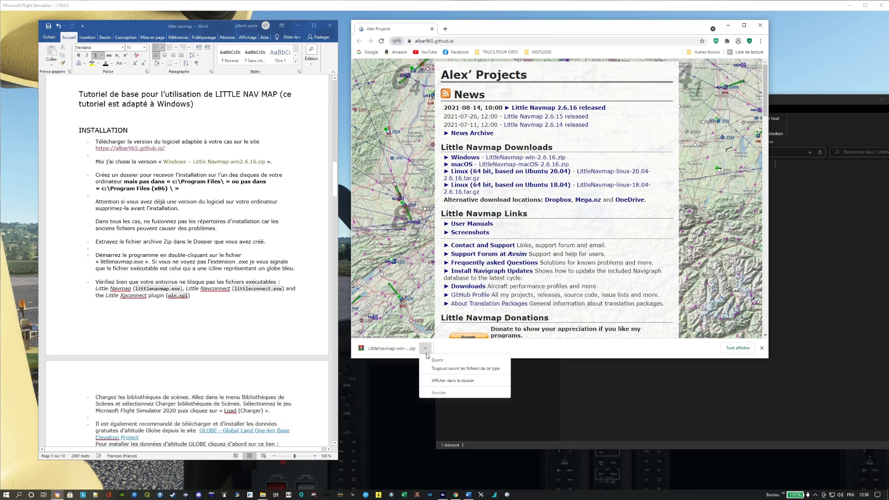
left_click(443, 383)
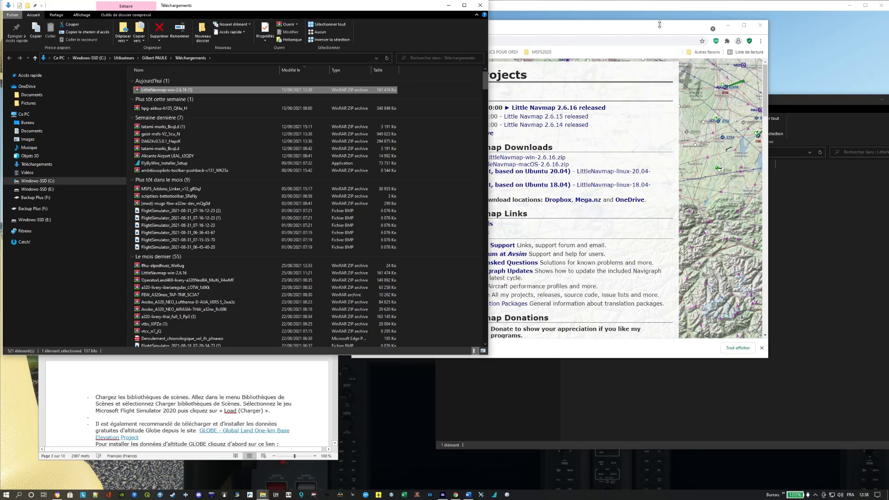
left_click(703, 406)
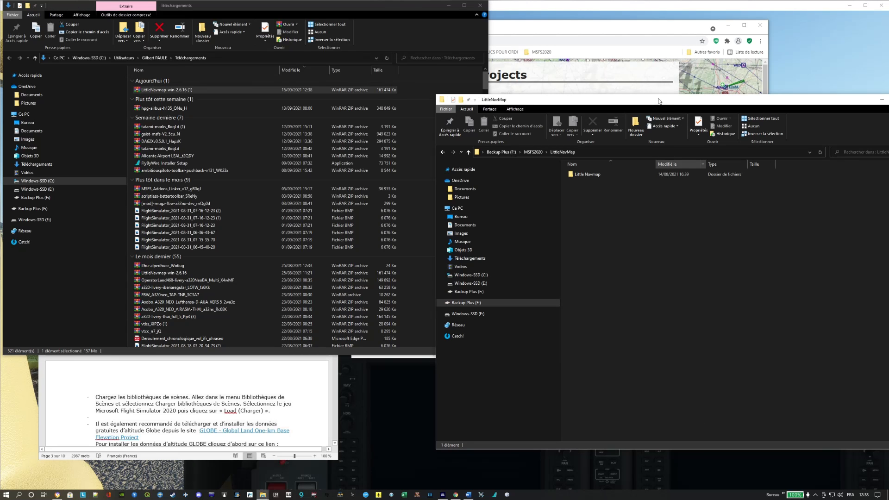
left_click_drag(163, 89, 614, 248)
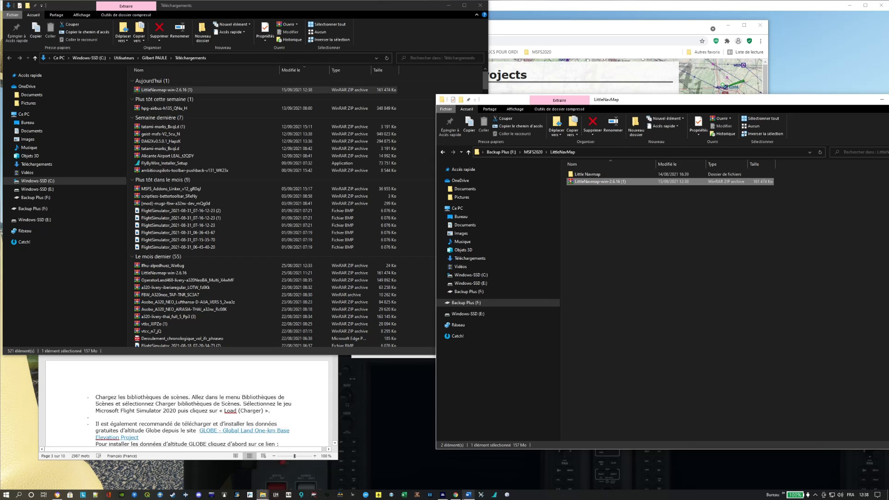
Extract the copied archive with WinRAR into the subfolder LittleNavmap-win-2.6.16 (1), keeping the default extraction options.
right_click(603, 182)
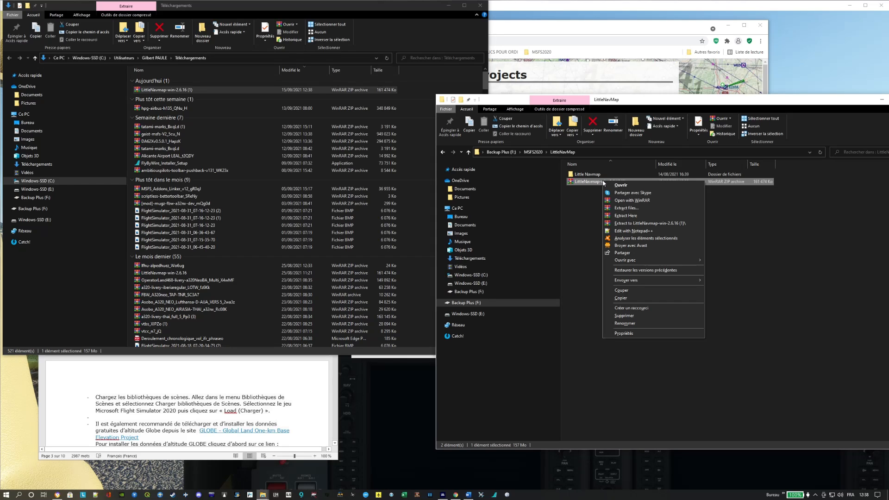
left_click(635, 209)
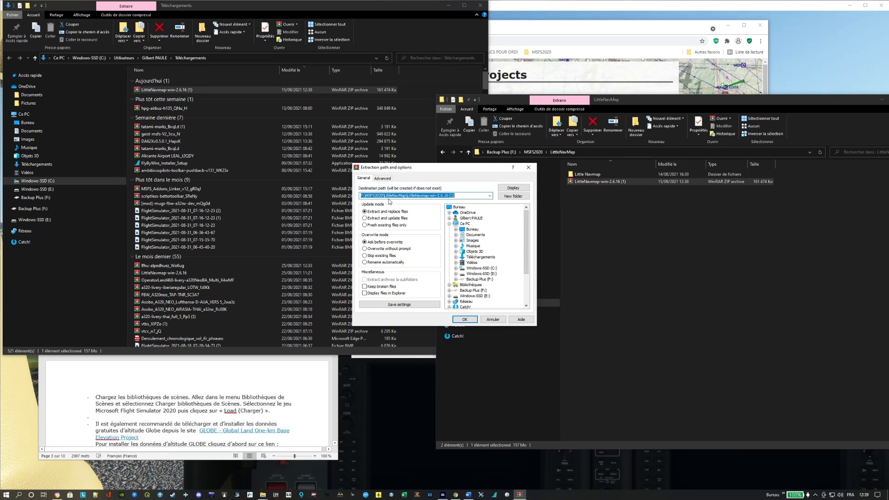
left_click(465, 320)
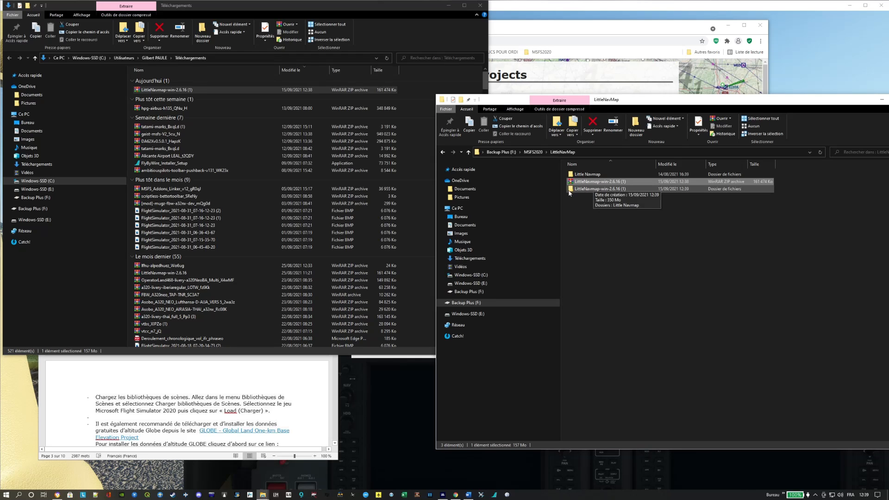
Open the extracted LittleNavmap-win-2.6.16 (1) folder and its Little Navmap subfolder, and look through the program files.
double_click(593, 189)
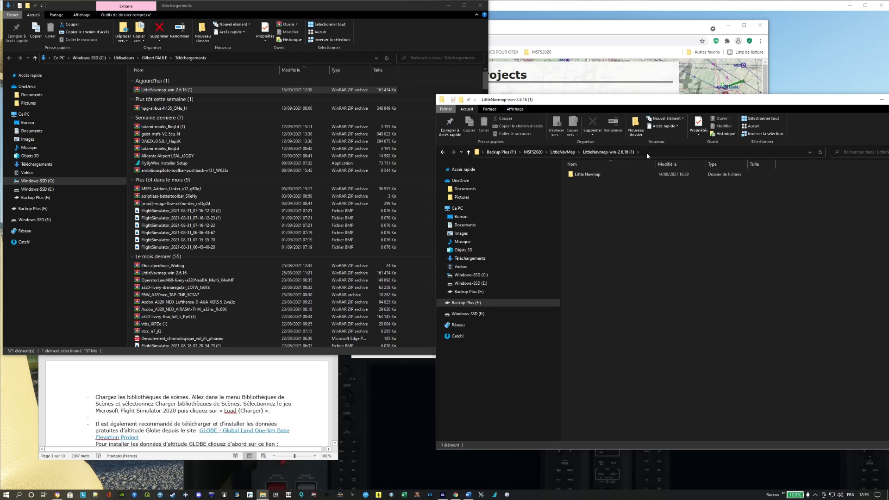
double_click(615, 177)
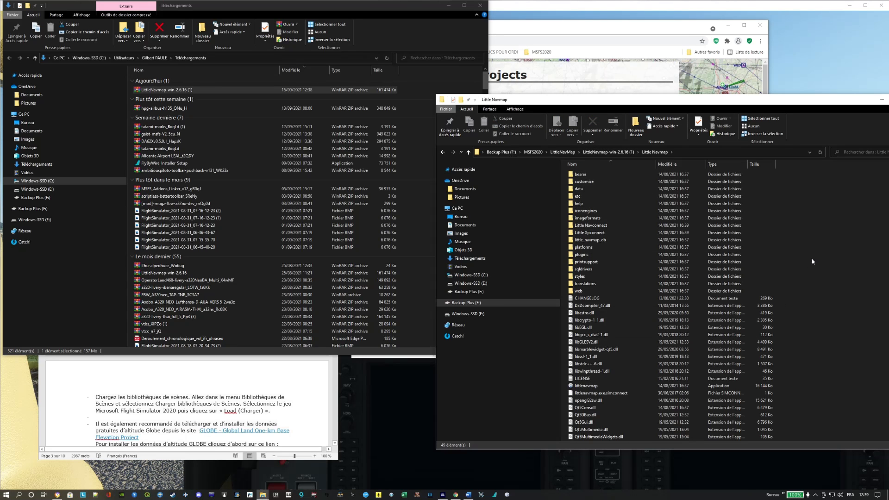
scroll(818, 257, "down", 4)
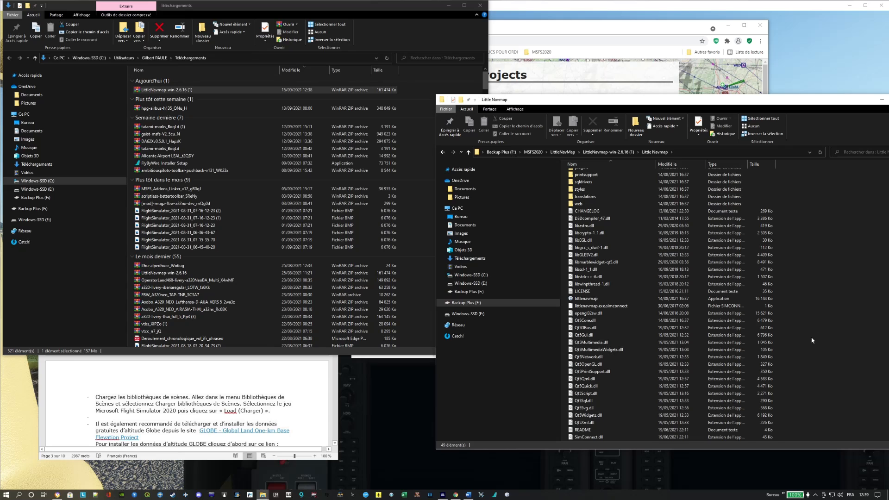
scroll(813, 339, "up", 4)
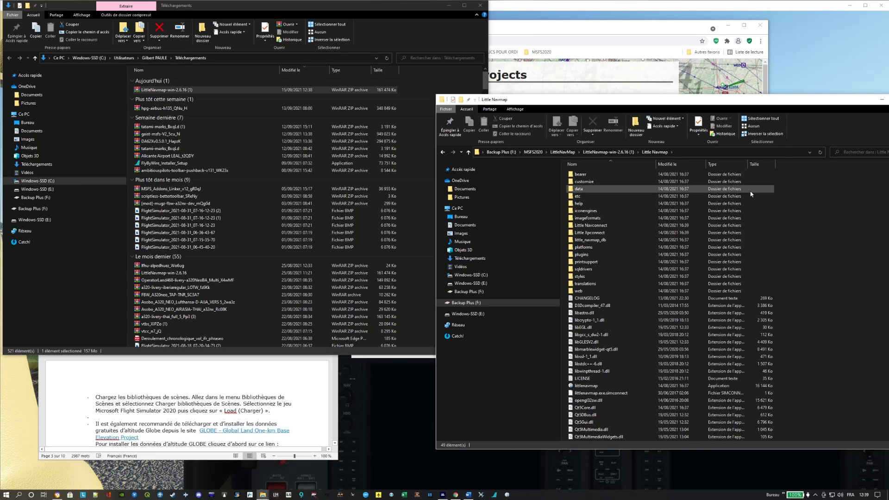
Return to the LittleNavMap folder and delete both the extracted LittleNavmap-win-2.6.16 (1) folder and the archive of the same name.
left_click(563, 153)
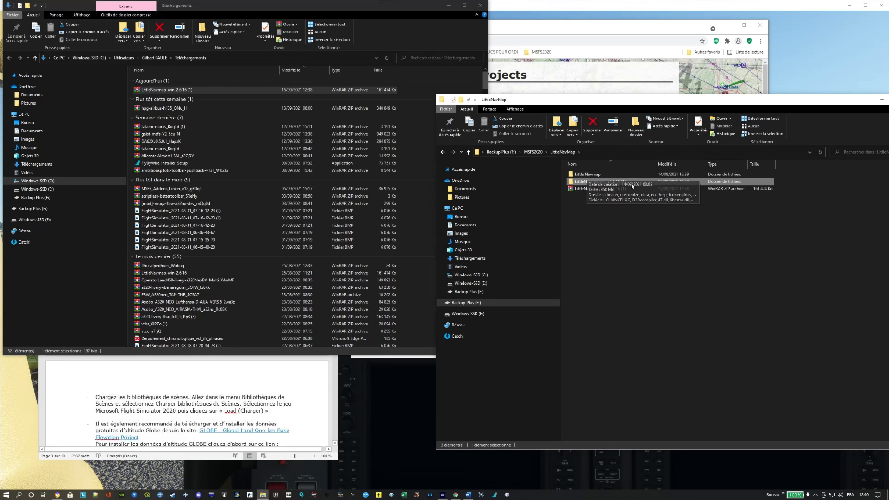
key("F2")
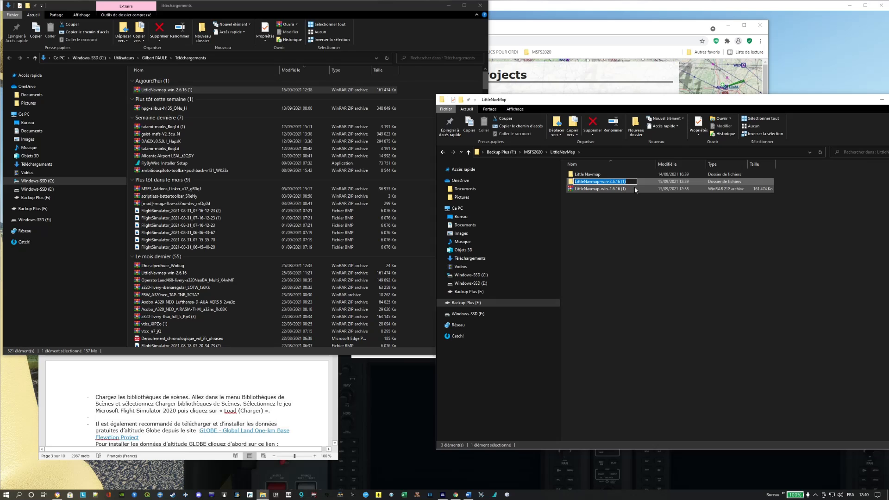
left_click(636, 189, "ctrl")
right_click(636, 189)
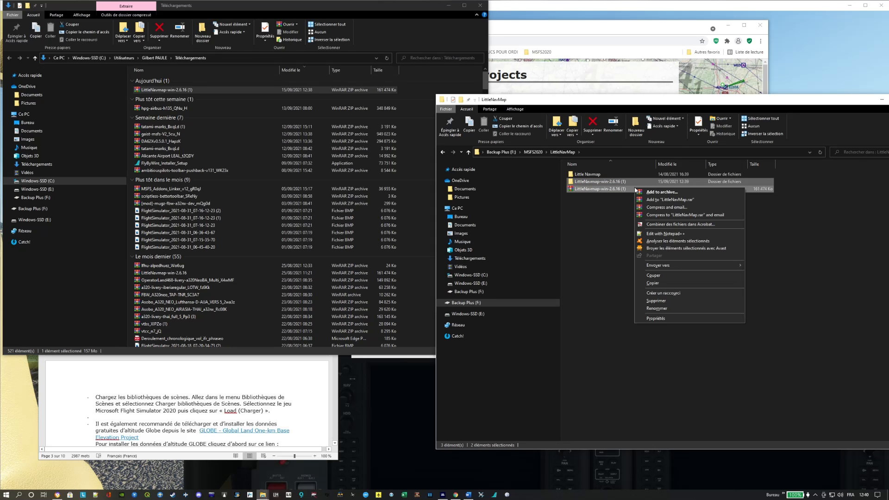
left_click(666, 300)
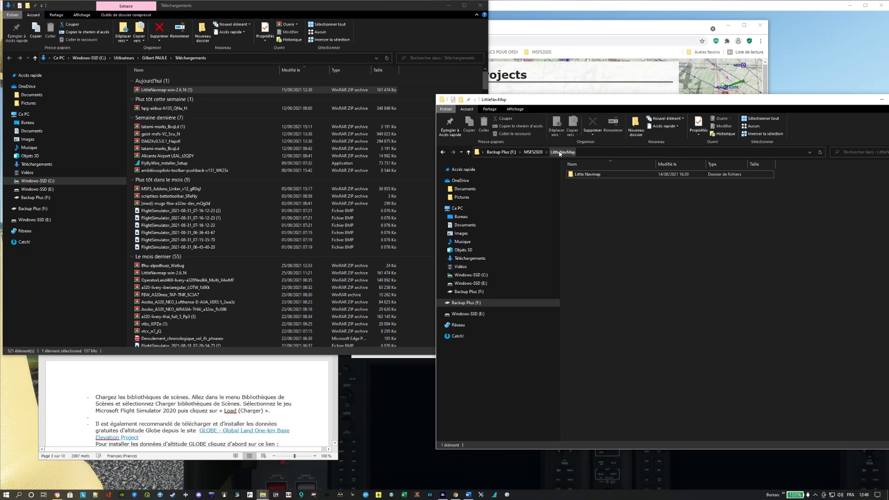
Open the existing Little Navmap folder in LittleNavMap and look through its files for the littlenavmap application.
left_click(607, 175)
double_click(607, 175)
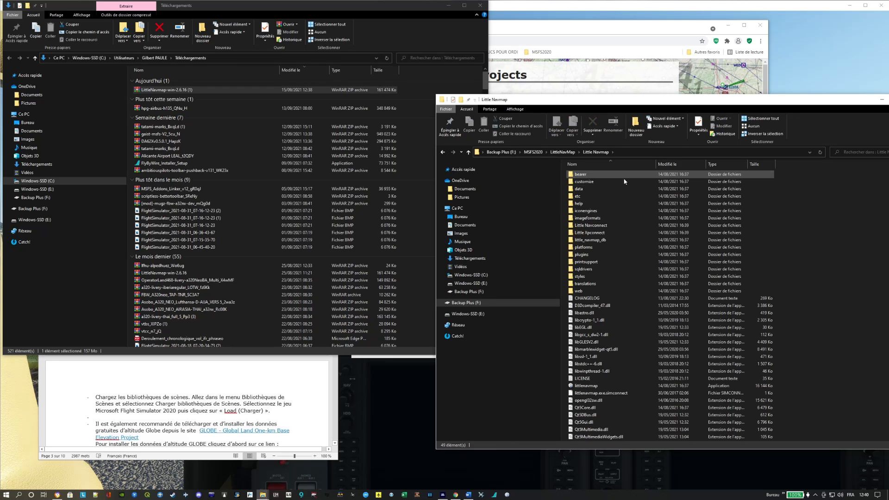
scroll(638, 386, "down", 2)
scroll(638, 386, "up", 4)
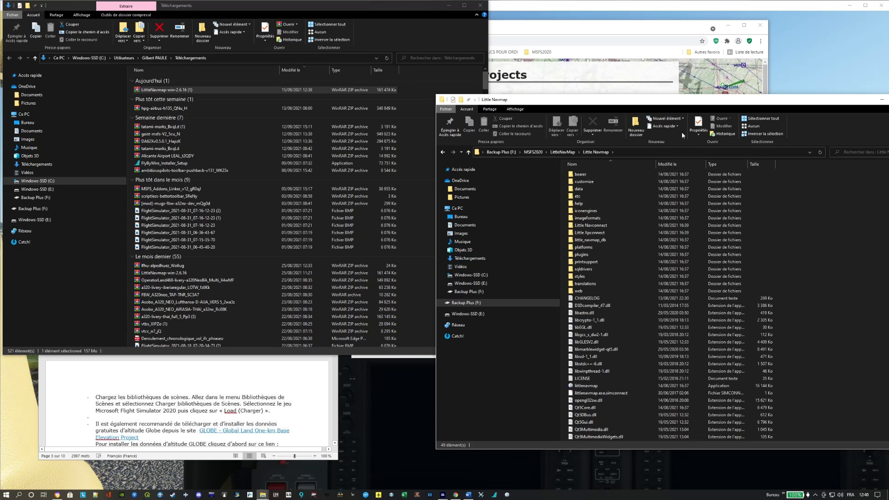
left_click_drag(668, 101, 581, 51)
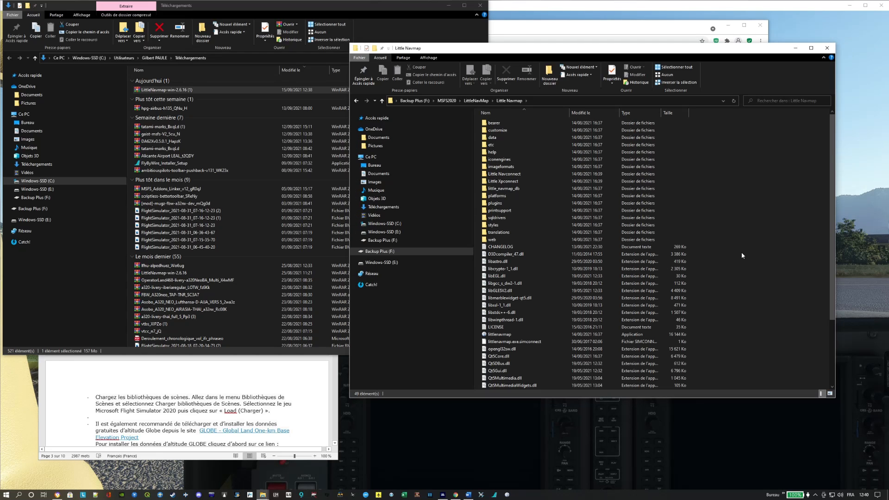
scroll(740, 256, "down", 3)
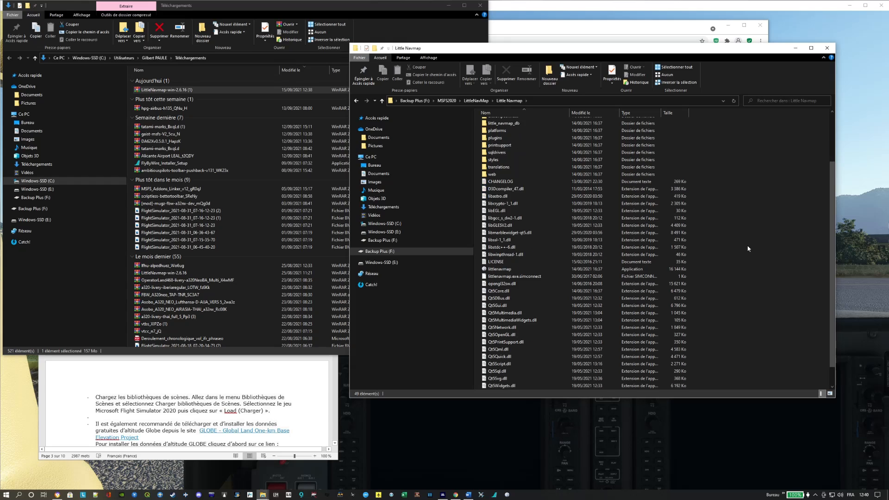
scroll(748, 249, "down", 1)
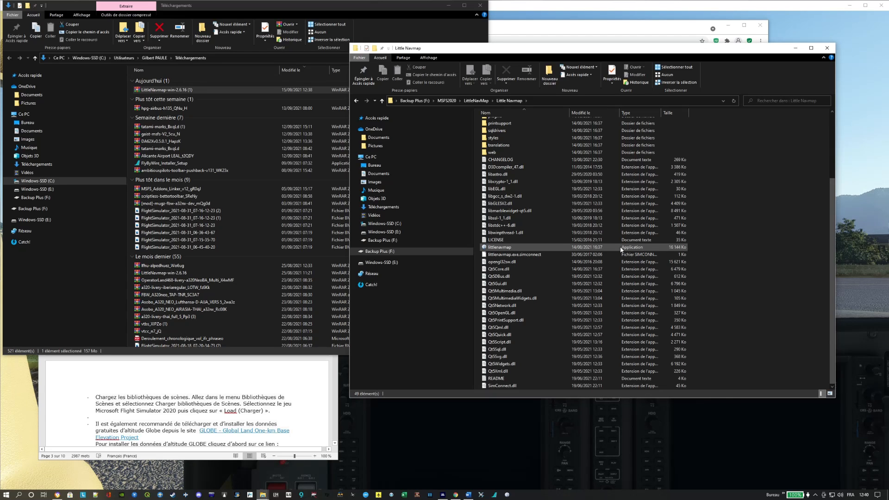
Unpin Little Navmap from the taskbar and start the littlenavmap application from its installation folder.
left_click(506, 495)
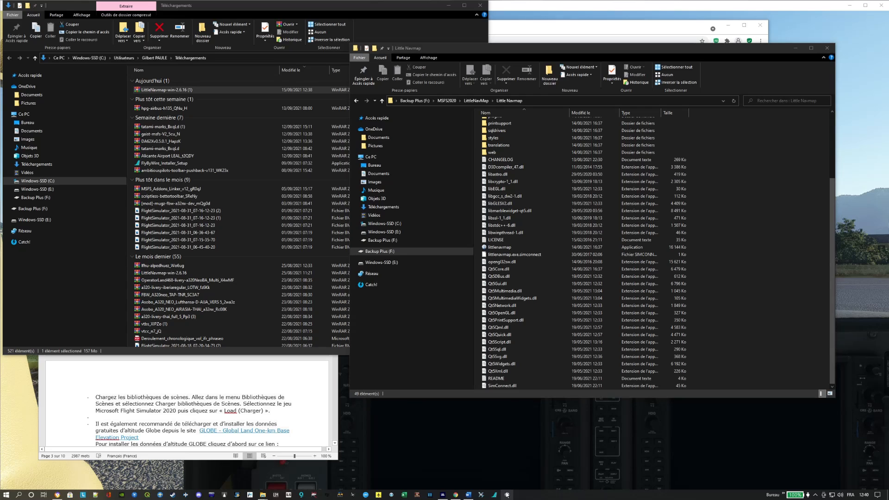
right_click(506, 495)
left_click(504, 482)
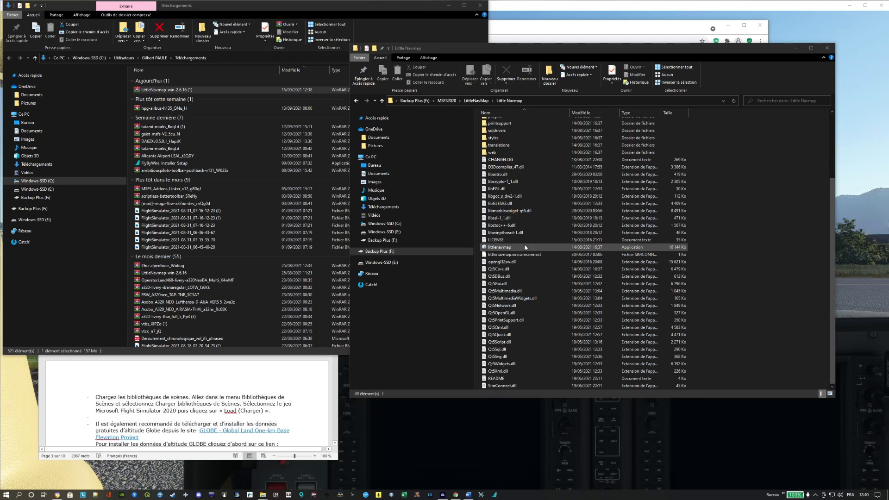
double_click(540, 249)
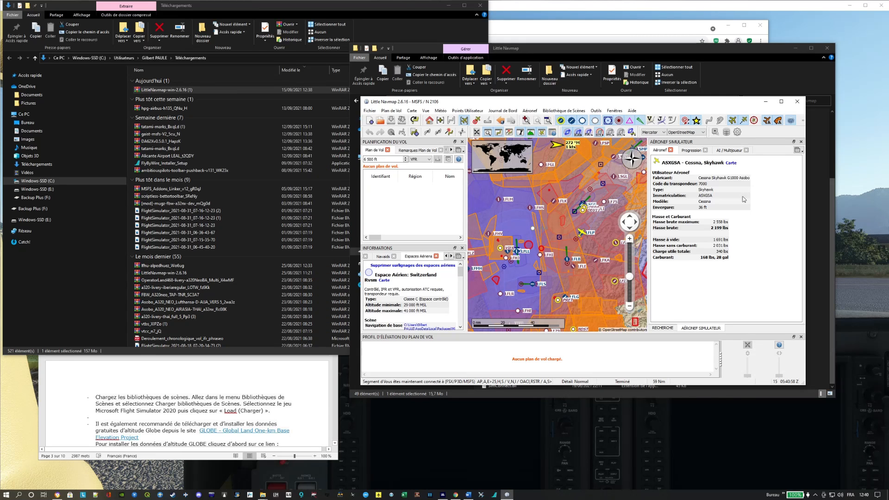
Move the Little Navmap 2.6.16 window clear of the file listing and pin the running program to the taskbar.
left_click_drag(674, 104, 642, 147)
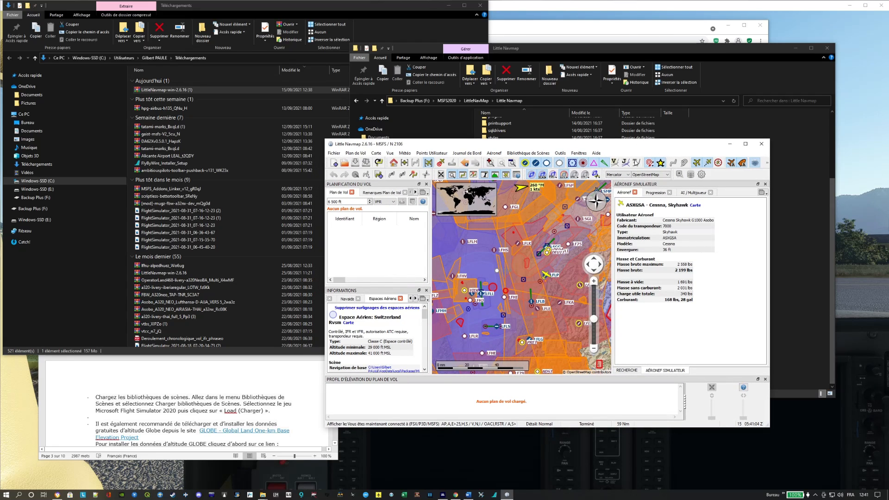
left_click(531, 153)
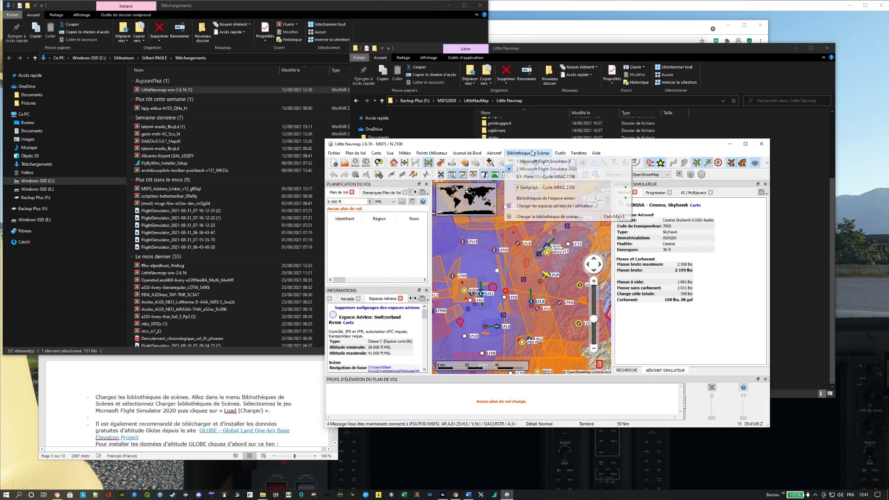
left_click(554, 143)
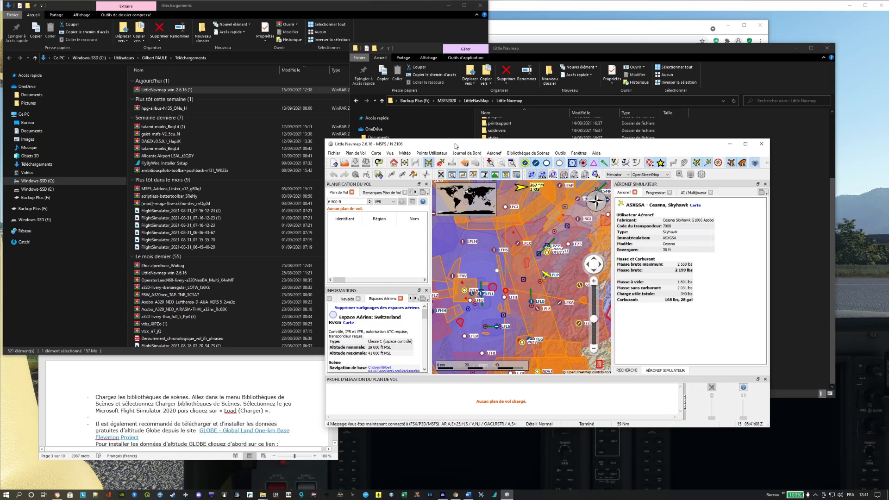
left_click_drag(455, 146, 174, 148)
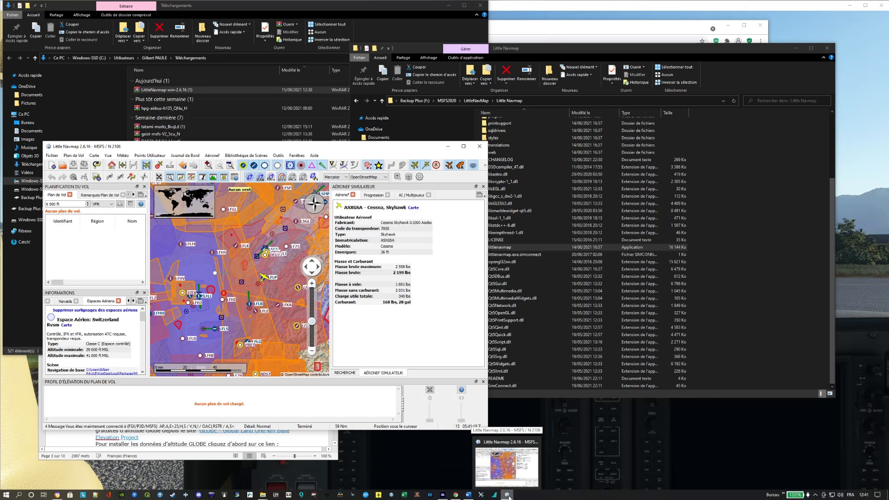
right_click(508, 497)
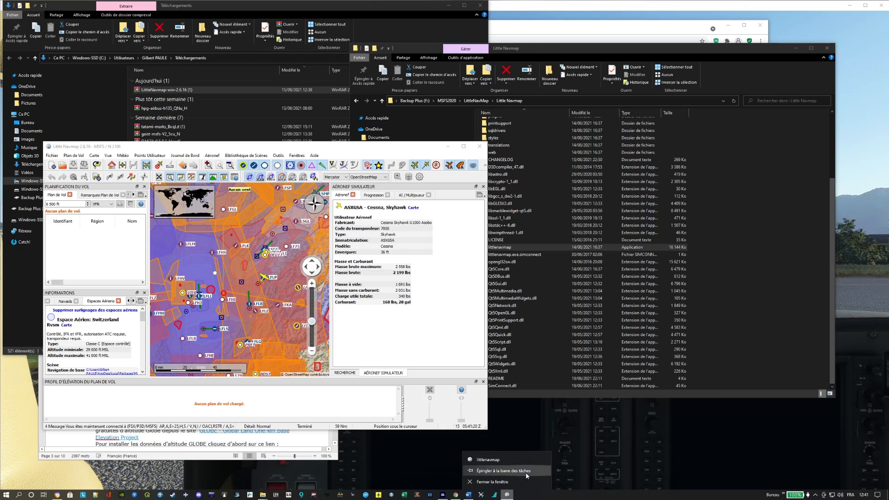
left_click(527, 470)
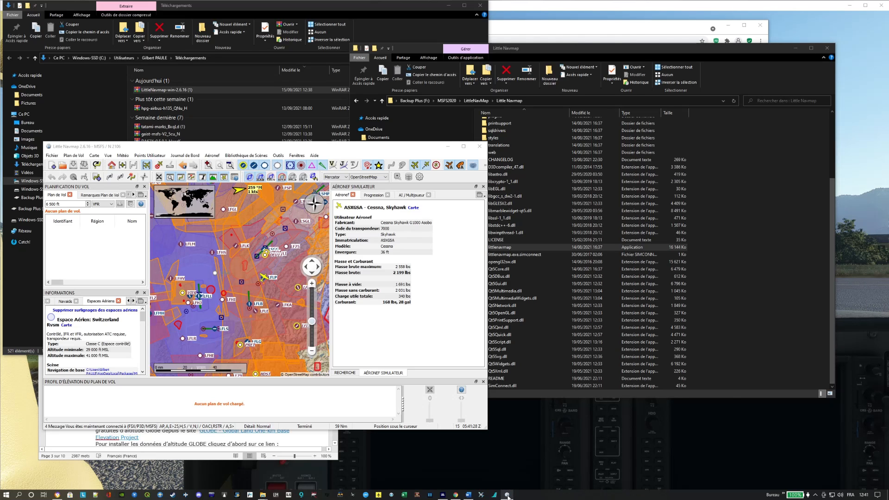
mouse_move(508, 496)
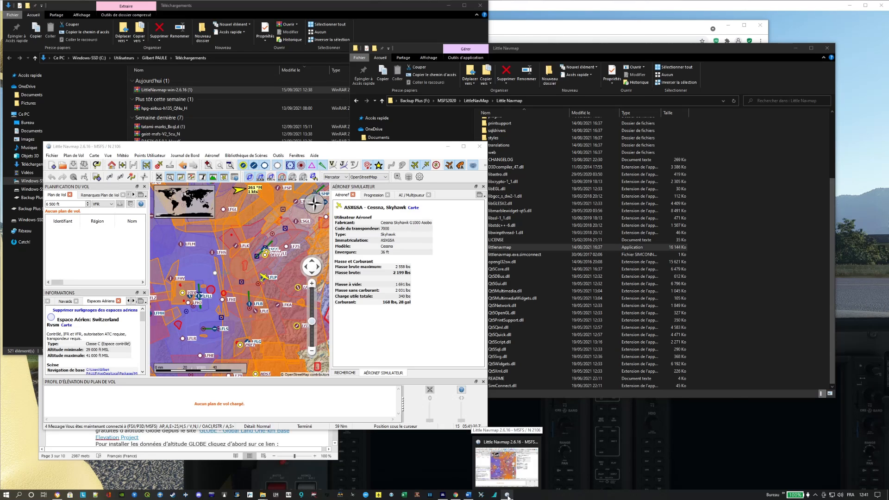
Quit Little Navmap, confirming the exit, and close the Little Navmap and Téléchargements folder windows.
left_click(478, 147)
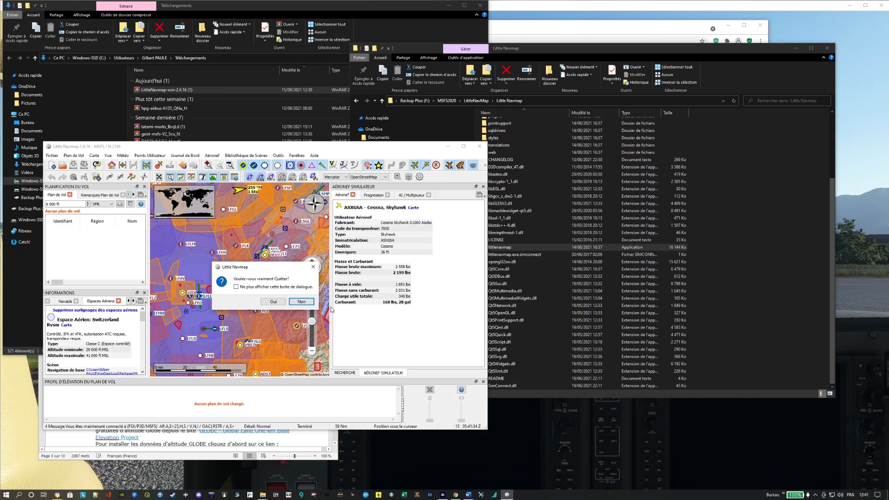
left_click(274, 301)
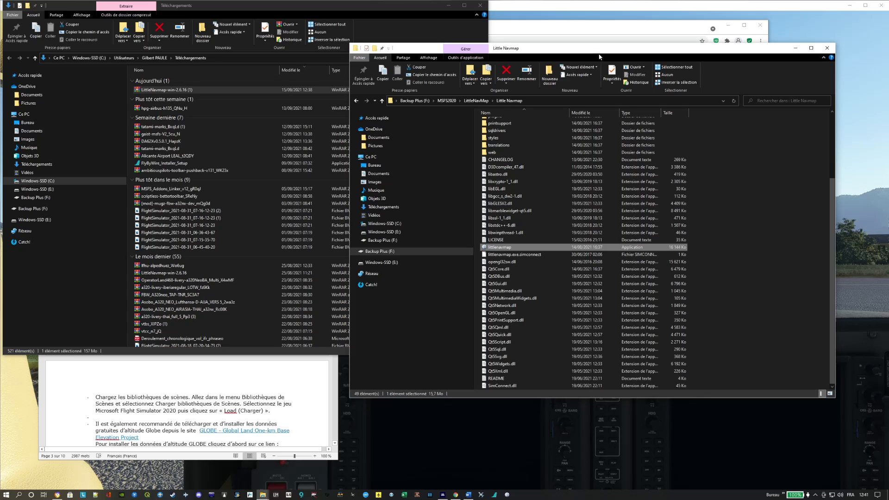
left_click_drag(598, 50, 658, 38)
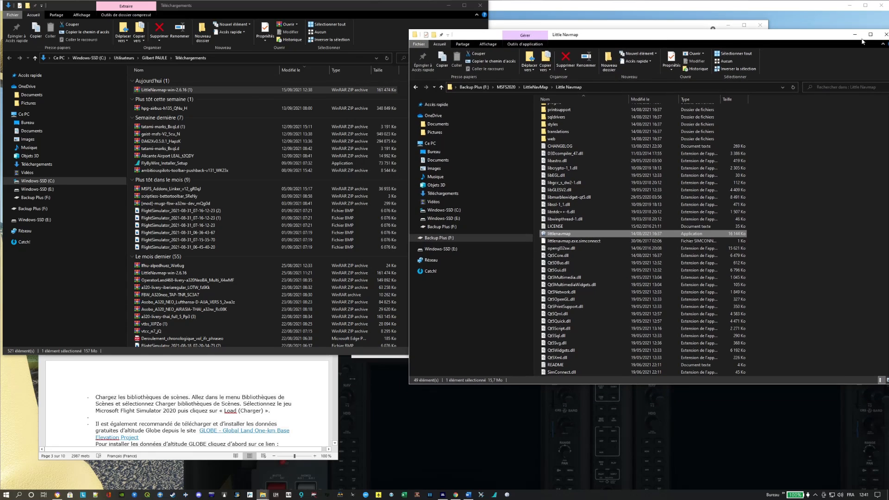
left_click_drag(815, 36, 732, 31)
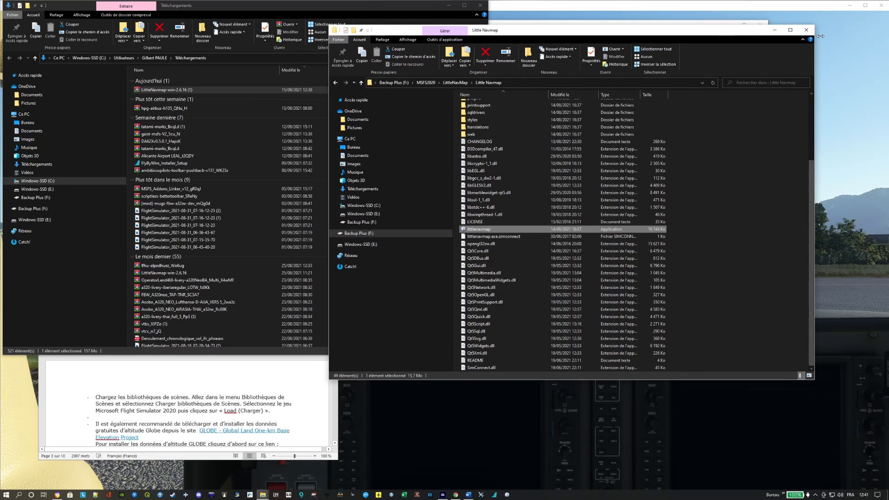
left_click(806, 33)
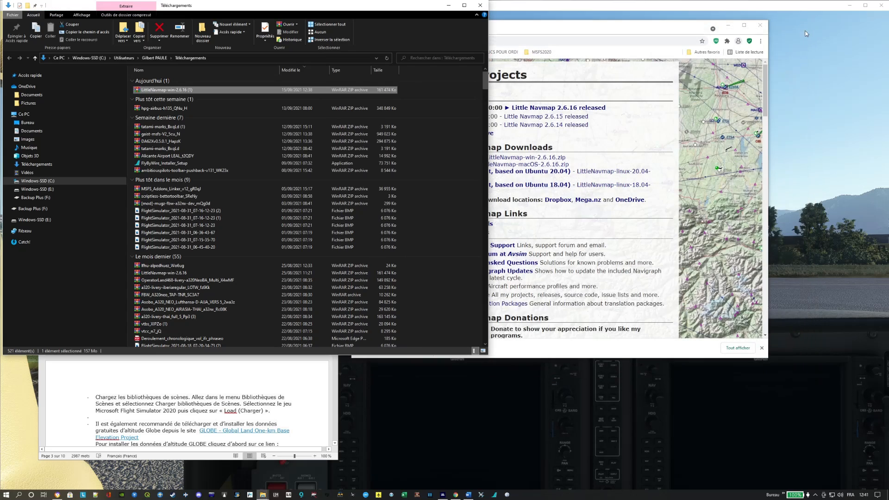
left_click(480, 5)
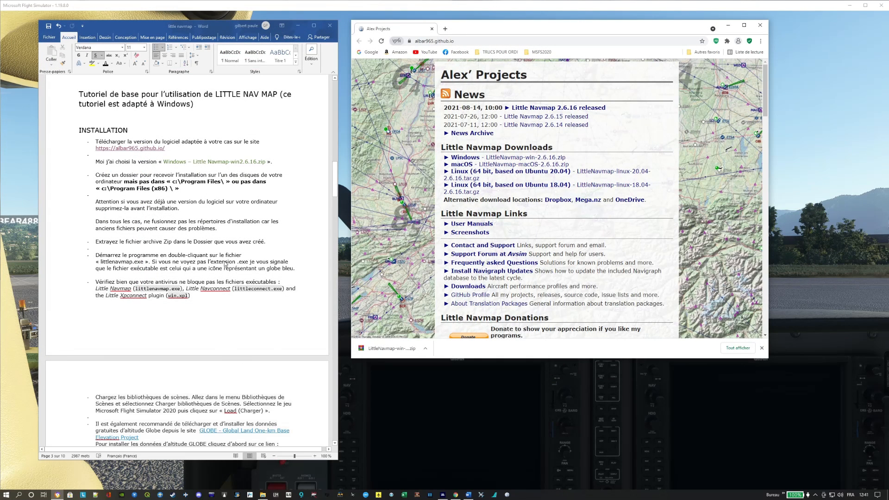
Minimize the browser and start Little Navmap from its pinned shortcut, placing its window beside the tutorial document.
scroll(163, 276, "down", 1)
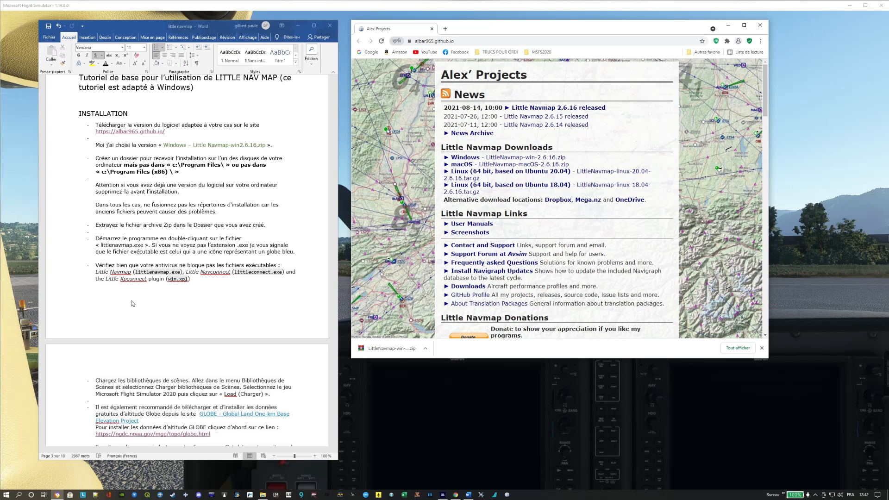
scroll(222, 295, "down", 2)
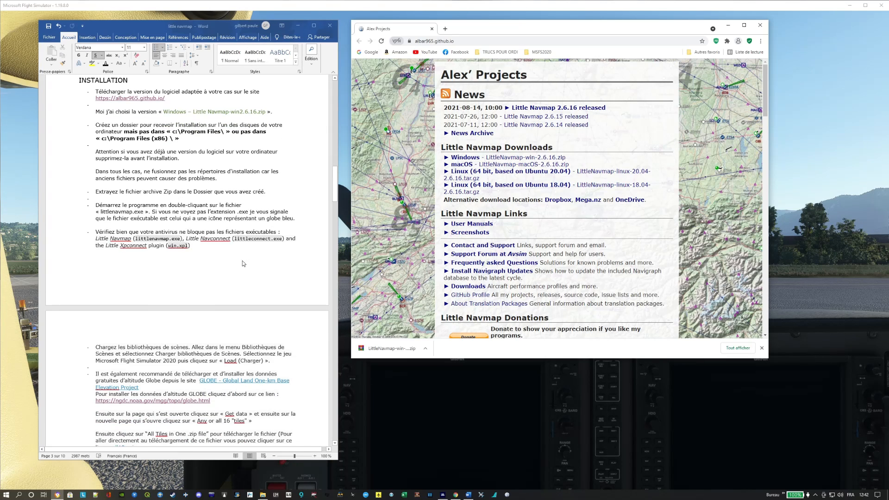
scroll(243, 263, "down", 2)
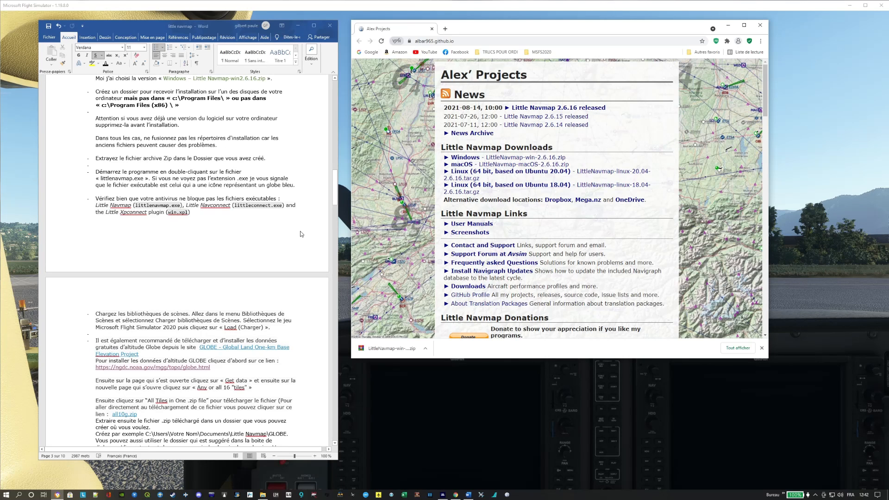
scroll(239, 245, "down", 1)
scroll(260, 231, "up", 1)
scroll(259, 231, "down", 1)
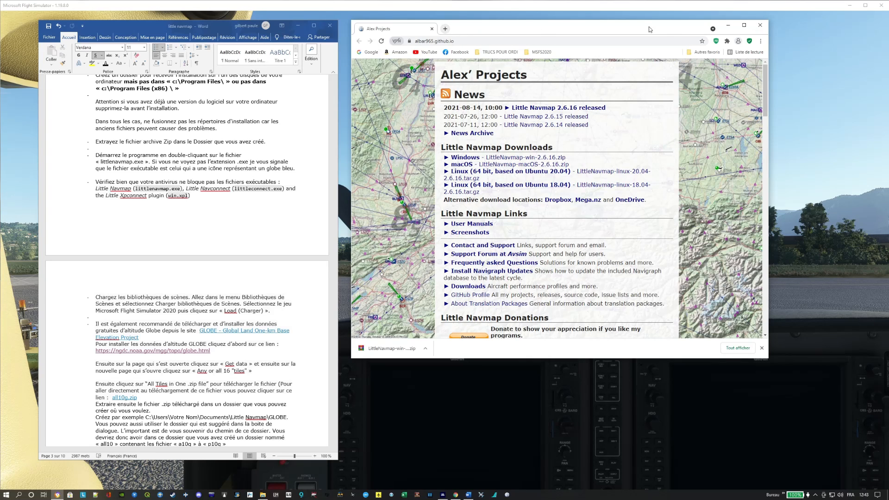
left_click(728, 26)
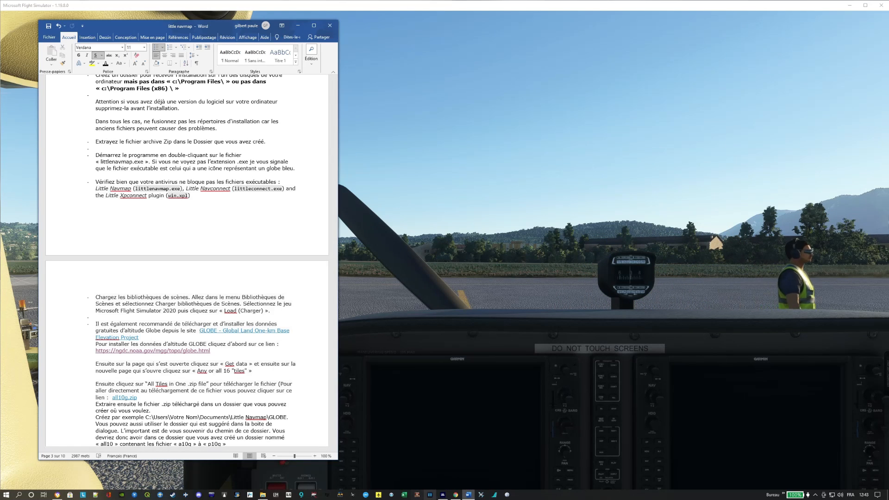
left_click(507, 494)
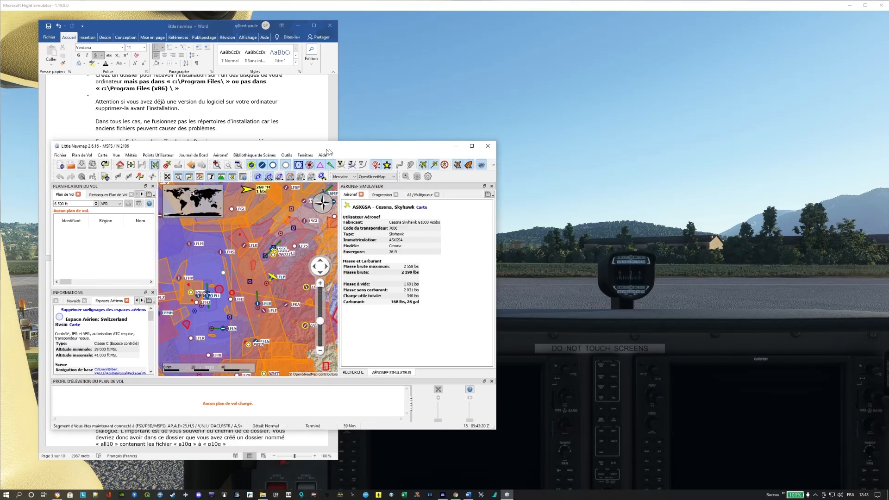
Consult the tutorial's scenery library instructions and open Little Navmap's dialog for loading the scenery library.
scroll(149, 306, "down", 1)
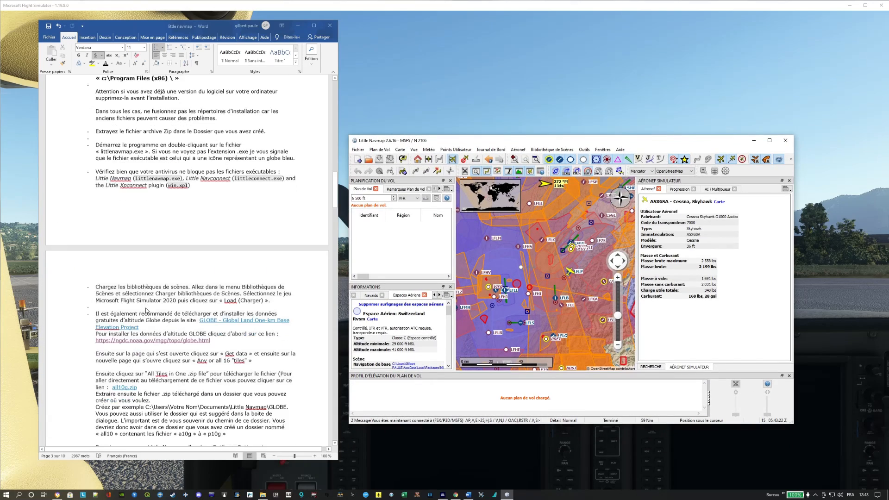
scroll(150, 305, "down", 9)
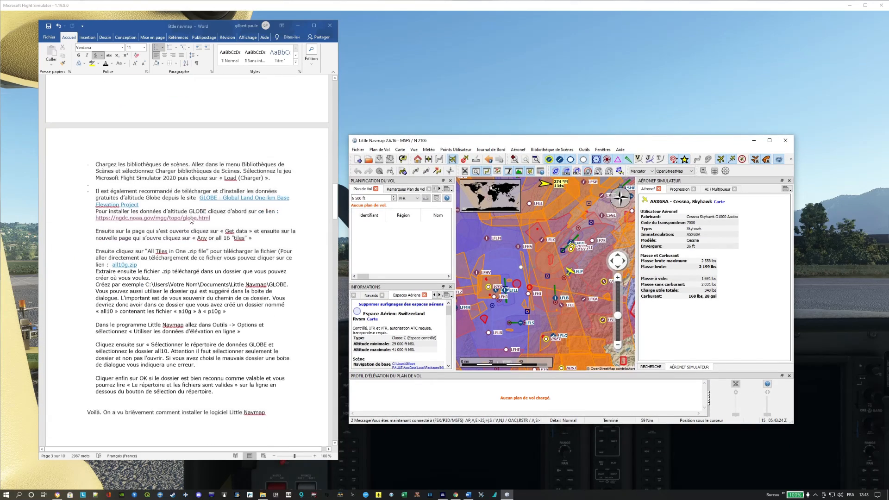
scroll(190, 174, "down", 1)
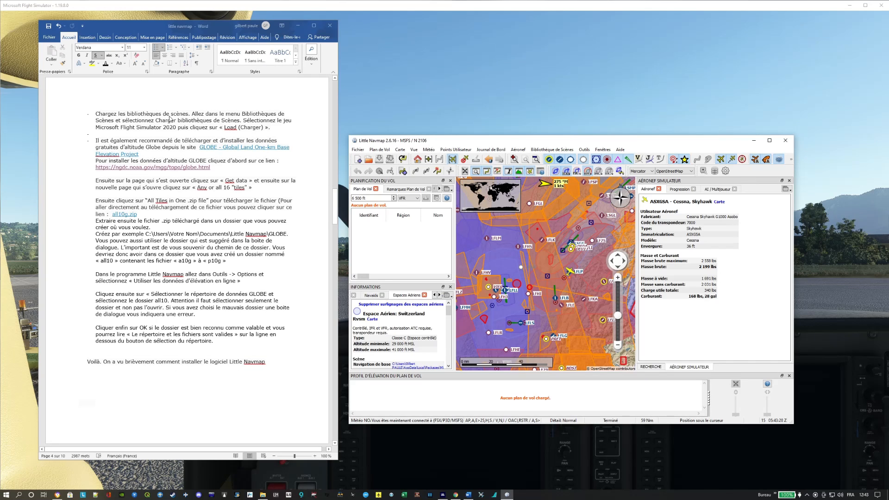
scroll(188, 134, "up", 1)
scroll(187, 134, "up", 3)
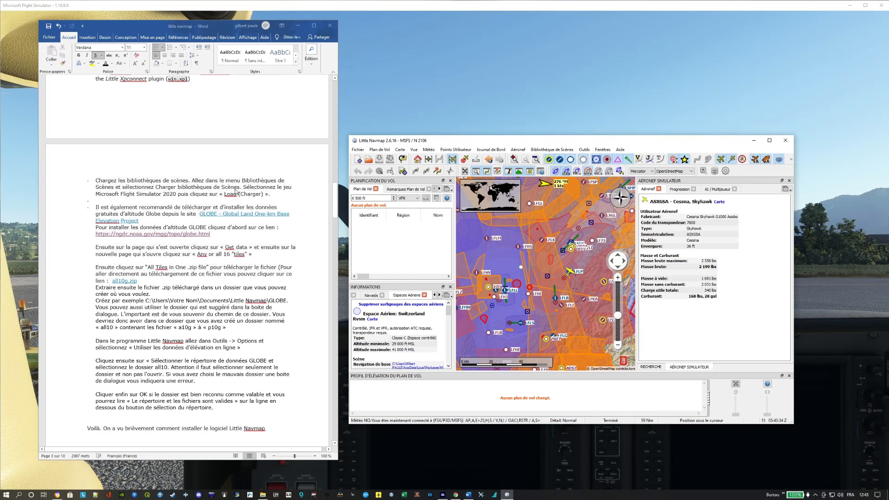
left_click(549, 152)
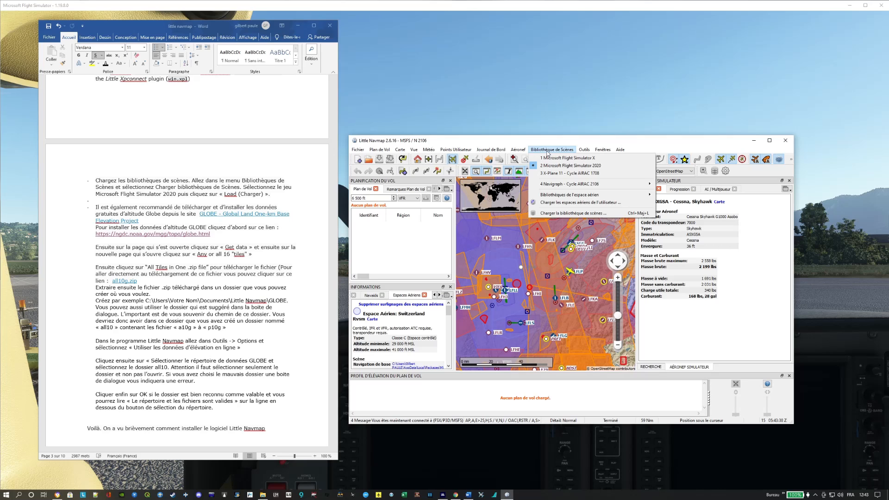
left_click(590, 214)
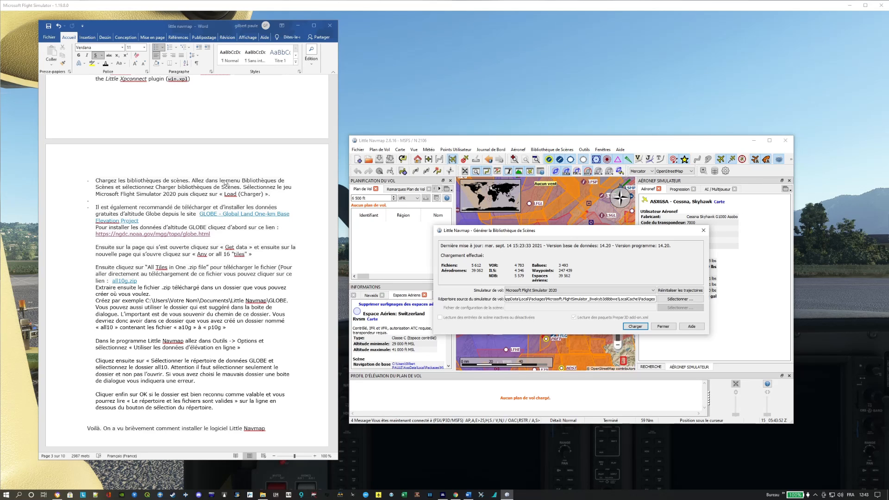
In the Word tutorial, put « » around the menu name Bibliothèques de Scènes and around the command, reworded as Charger la bibliothèques de Scènes.
left_click(243, 180)
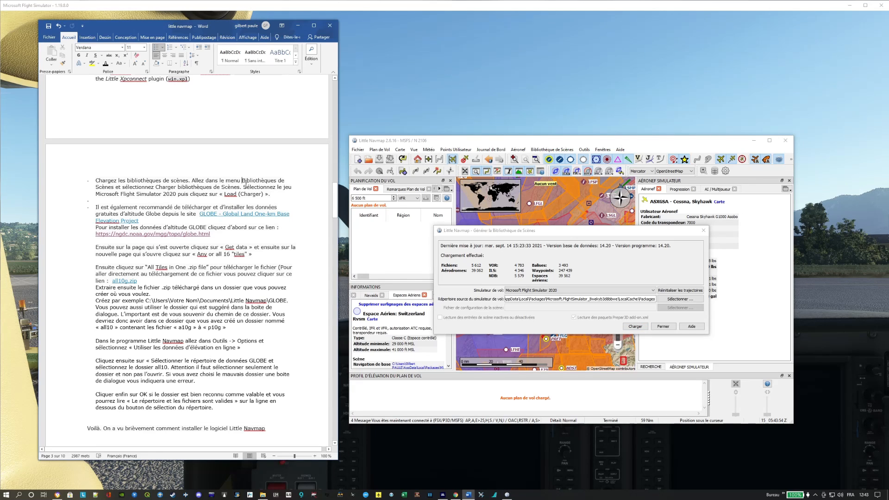
type("« ")
type(" »")
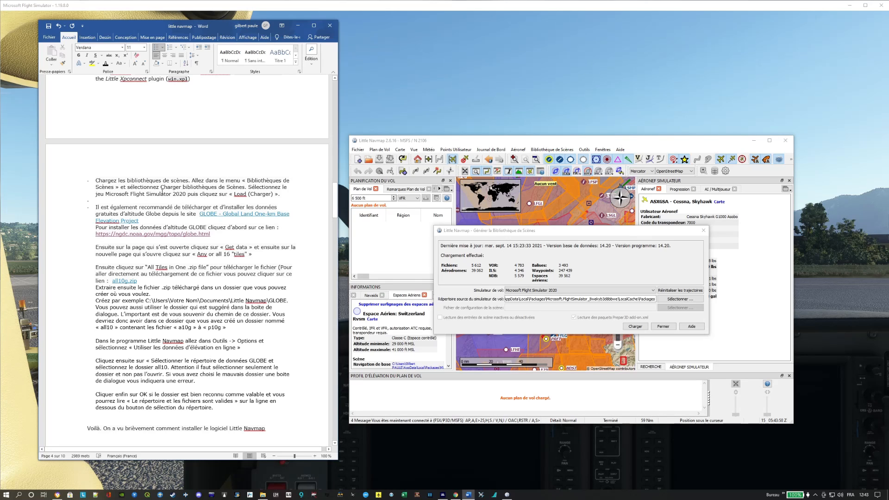
type("« ")
type(" »")
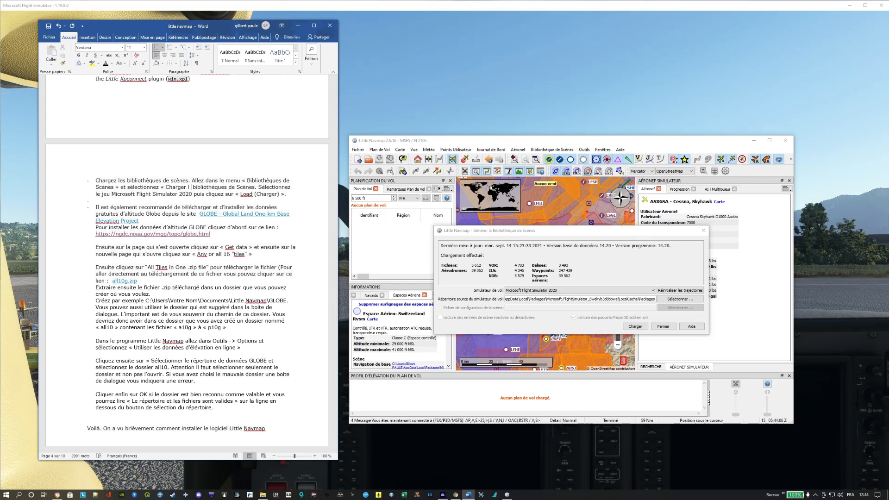
type("a")
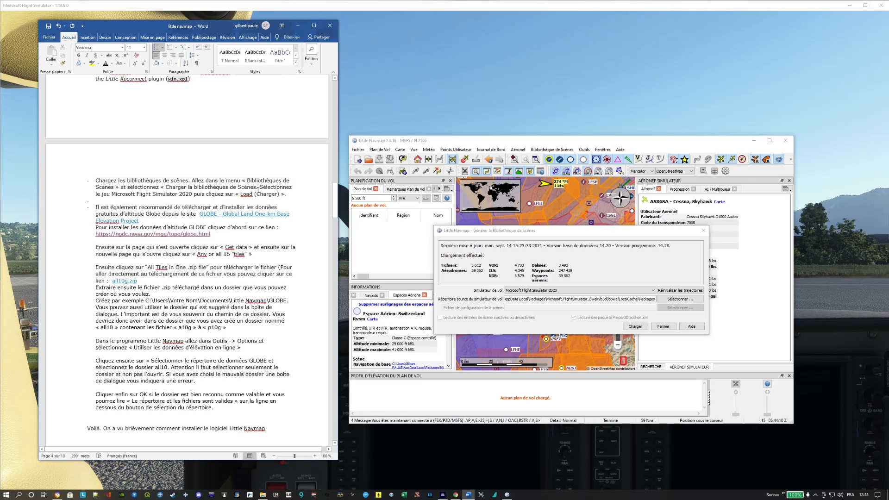
type(" »")
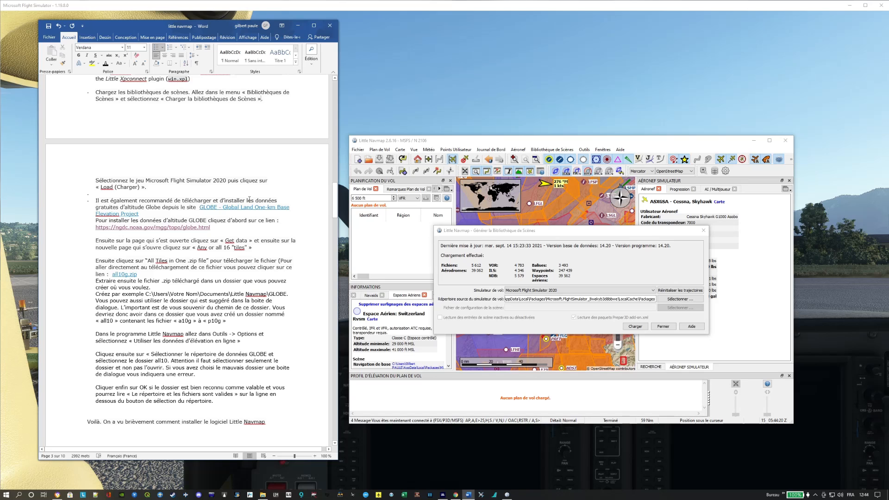
Select Microsoft Flight Simulator 2020 as the simulator in the scenery library dialog and start loading its data.
scroll(187, 210, "up", 3)
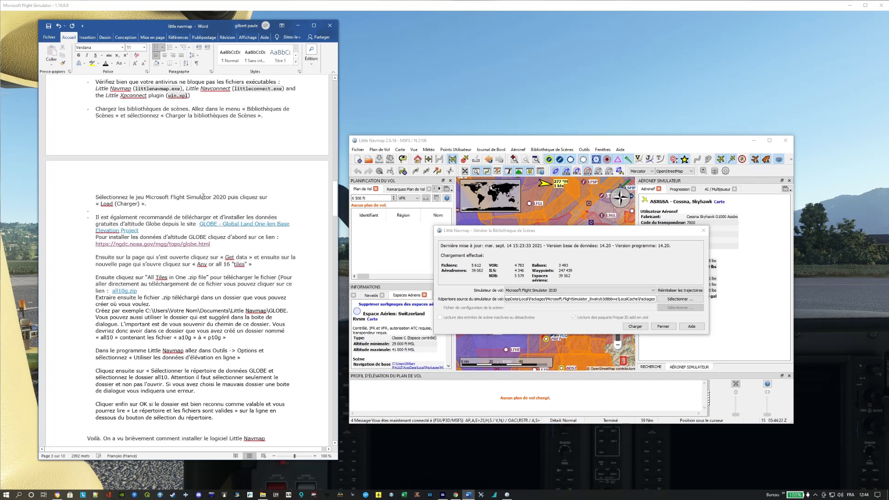
scroll(205, 264, "up", 1)
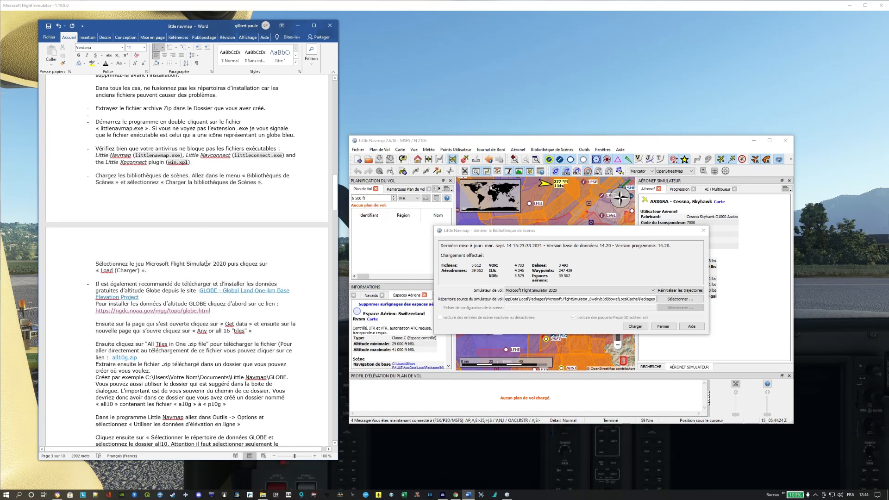
scroll(193, 254, "down", 1)
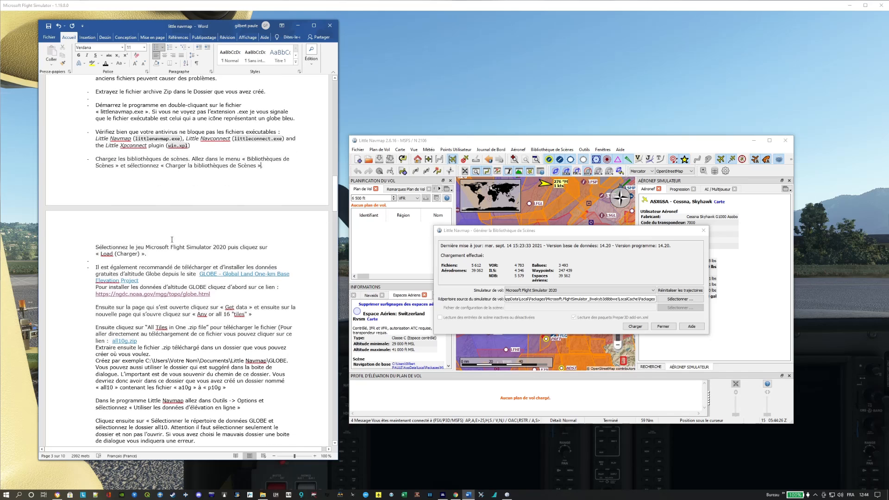
left_click(233, 175)
scroll(165, 222, "down", 1)
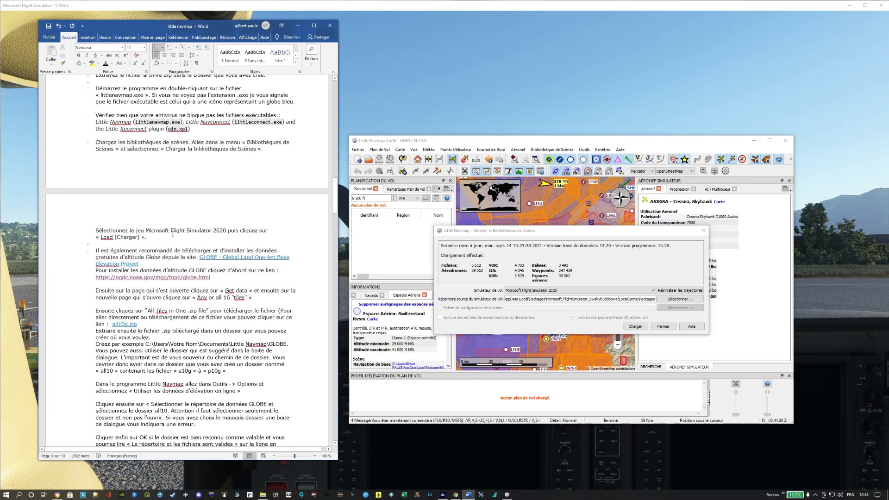
left_click(654, 291)
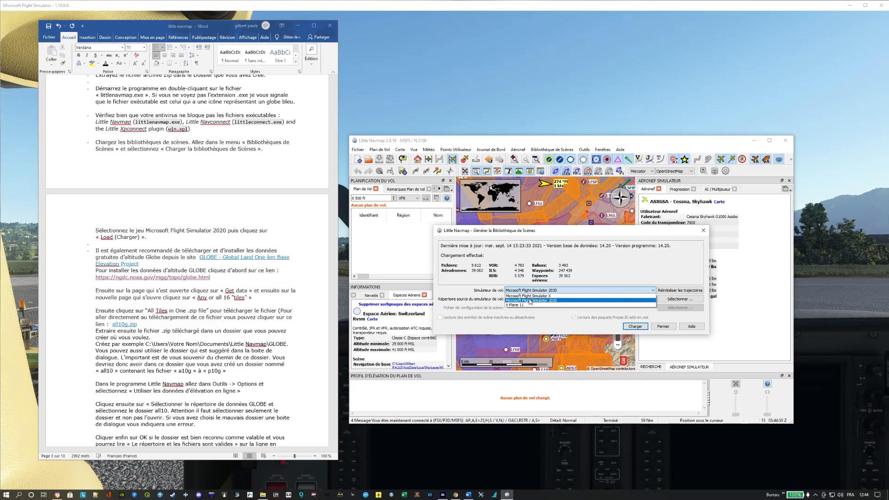
left_click(558, 301)
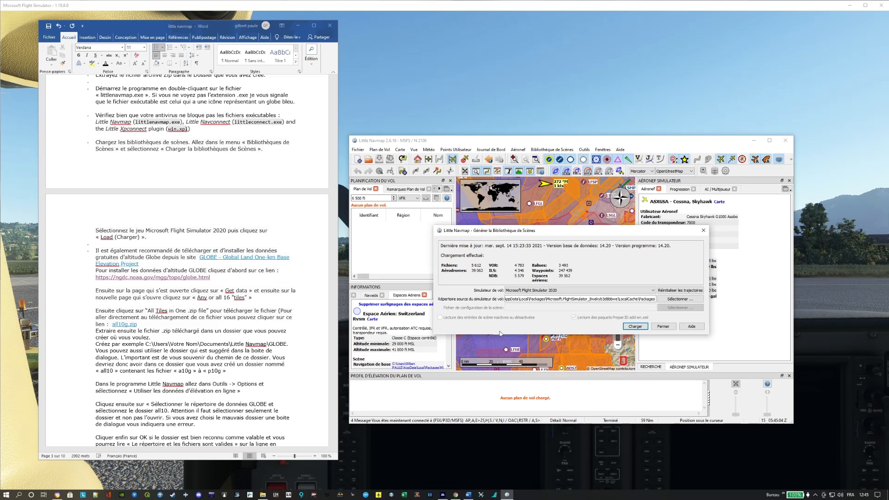
left_click(636, 327)
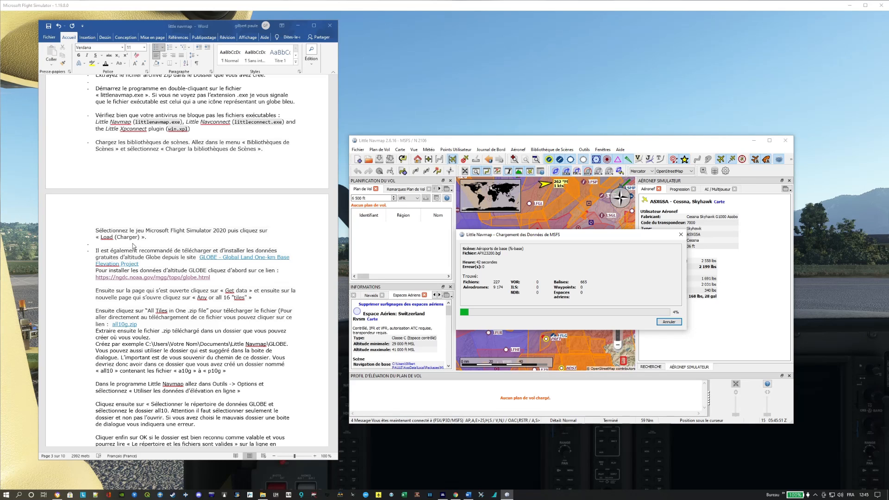
Remove the empty bullet line above the GLOBE elevation data paragraph in the Word tutorial.
left_click(116, 249)
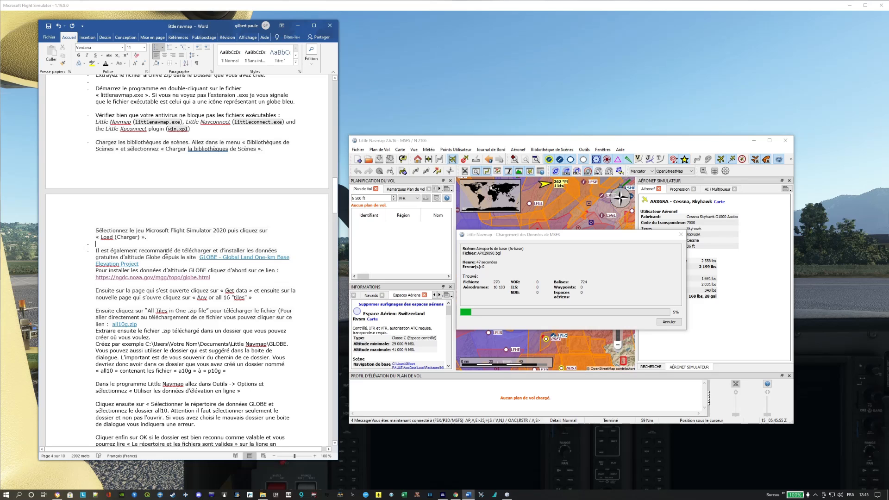
key("Return")
key("BackSpace")
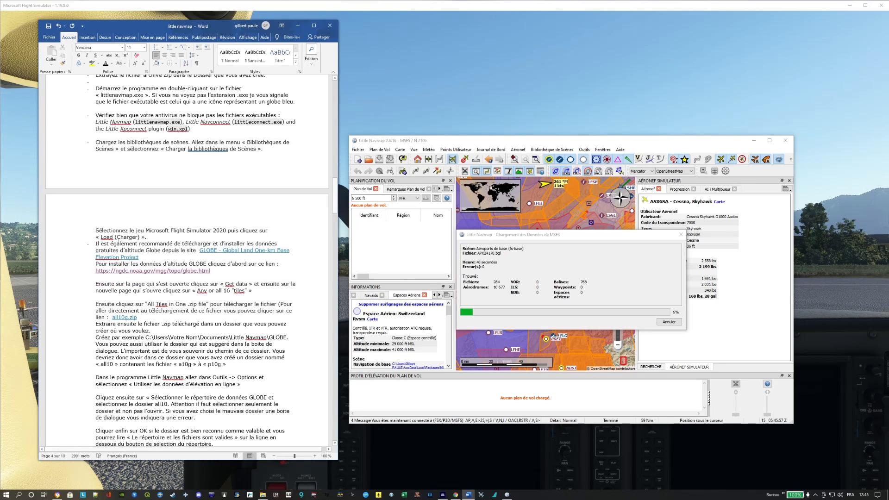
Look through the tutorial from the scenery library instructions down to the section on creating a VFR flight plan.
scroll(111, 251, "up", 1)
scroll(111, 251, "up", 2)
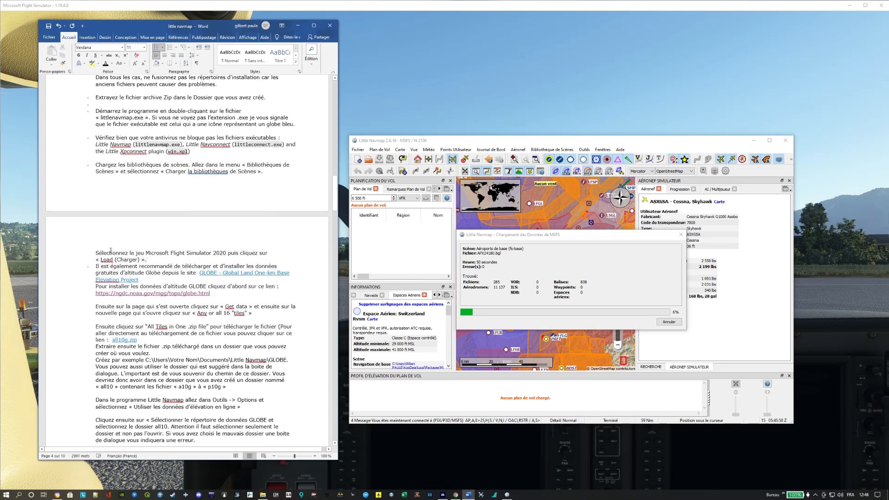
scroll(136, 241, "down", 2)
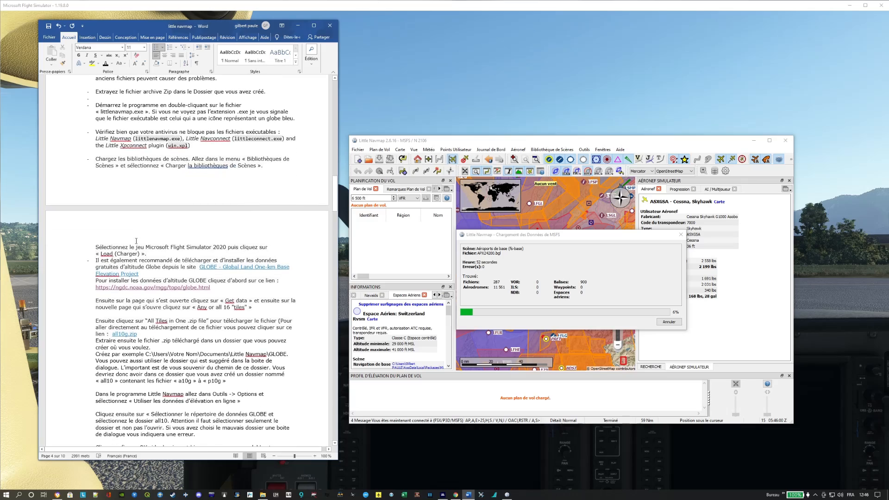
scroll(136, 241, "down", 2)
scroll(136, 241, "up", 3)
scroll(136, 241, "down", 15)
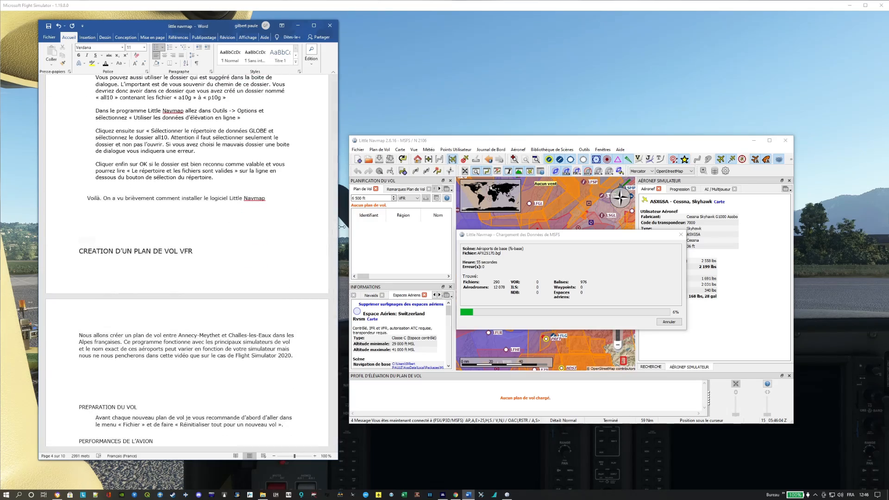
Open the GLOBE elevation data page ngdc.noaa.gov/mgg/topo/globe.html from its link in the Word tutorial.
left_click_drag(335, 222, 350, 211)
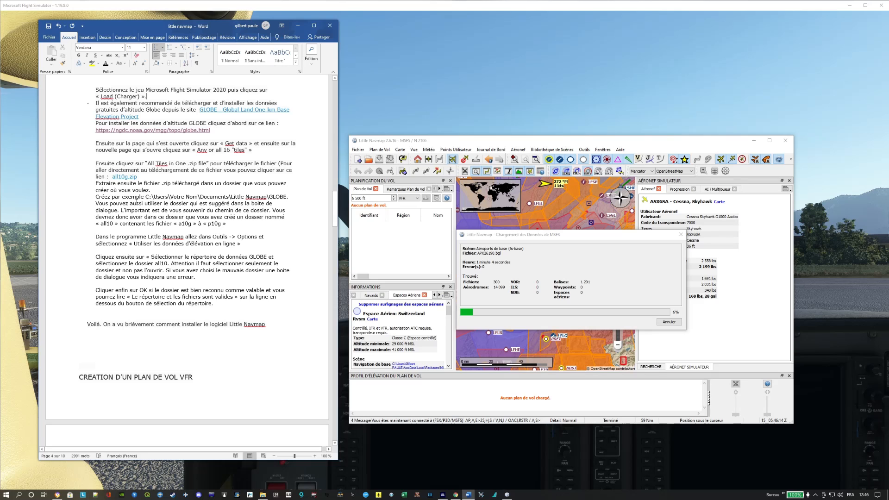
scroll(232, 177, "up", 3)
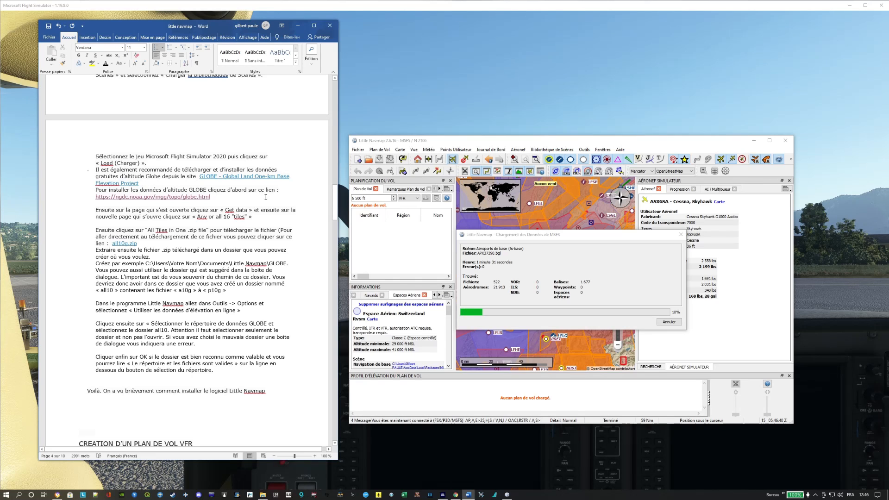
triple_click(161, 200)
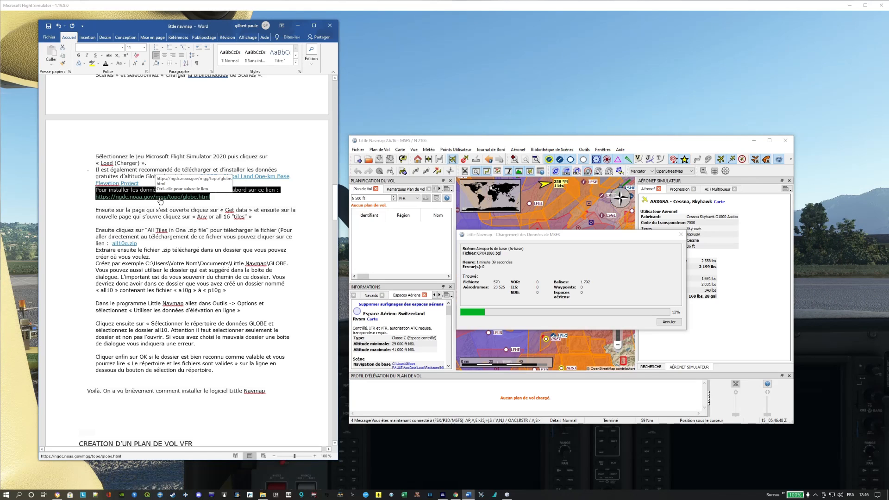
left_click(219, 204)
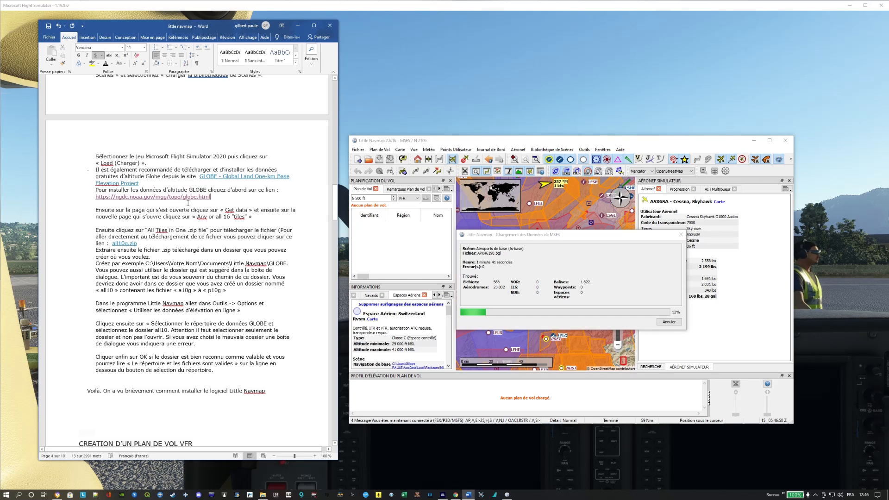
left_click(150, 199, "ctrl")
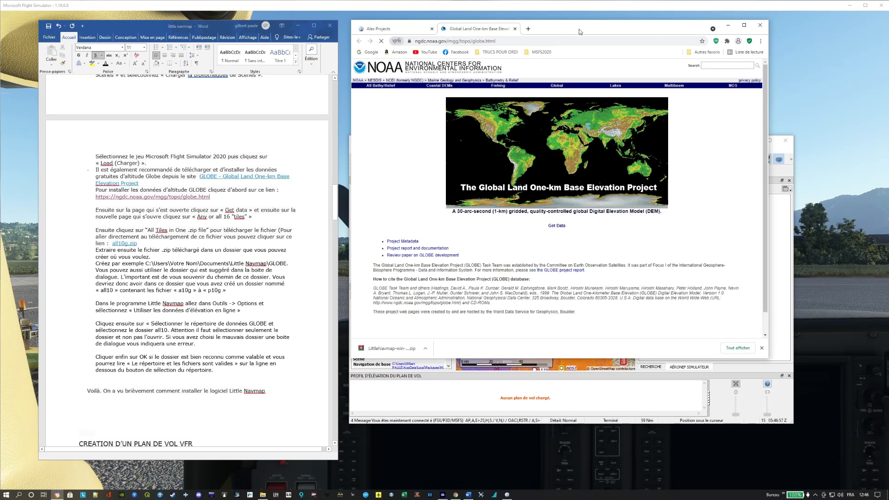
left_click_drag(582, 32, 598, 91)
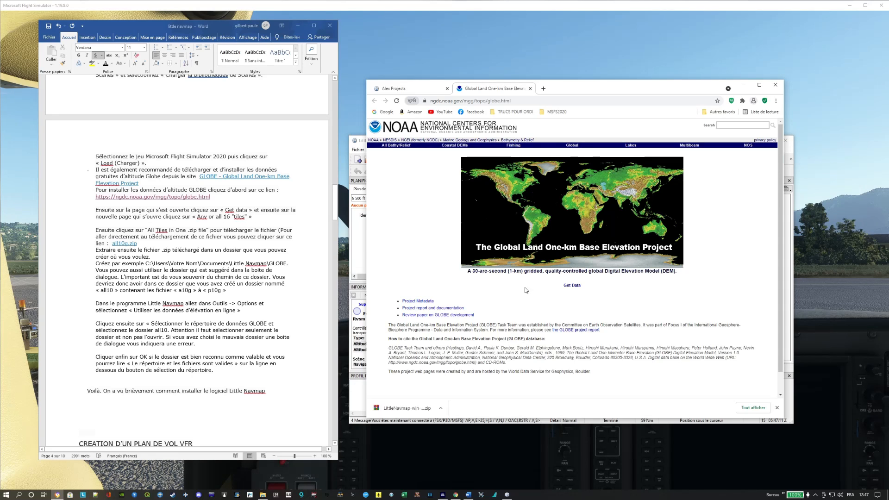
Go from Get Data to the page for any or all 16 tiles, and start downloading the All Tiles in One .zip file.
left_click(578, 287)
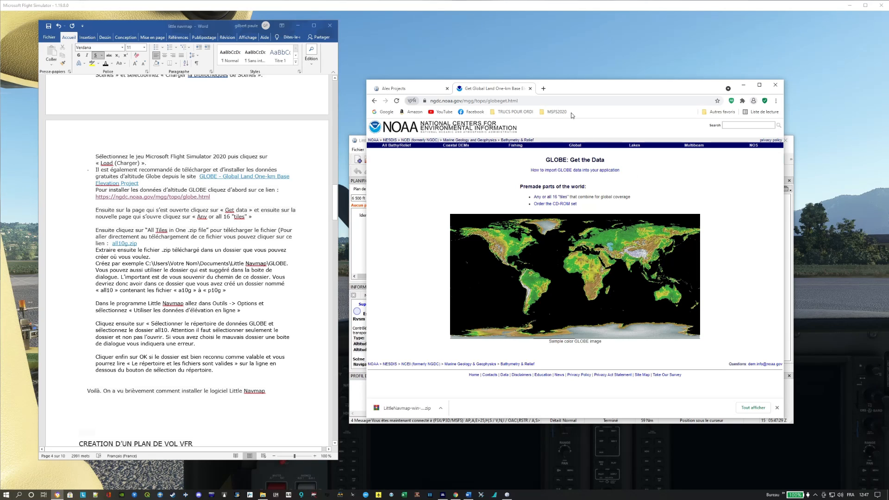
left_click_drag(591, 88, 591, 33)
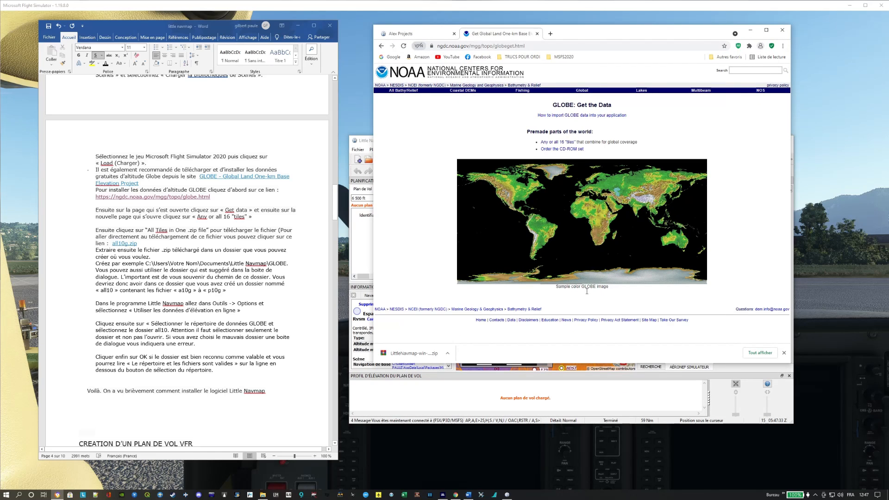
left_click(564, 146)
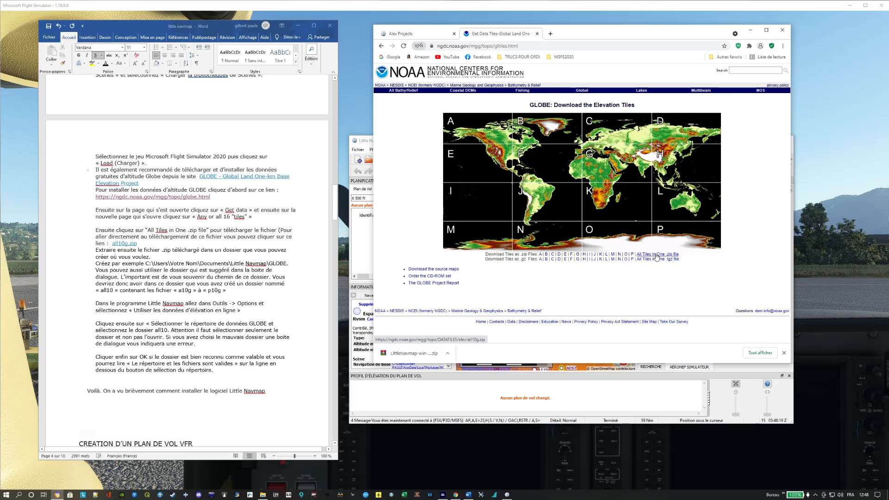
left_click_drag(592, 33, 584, 80)
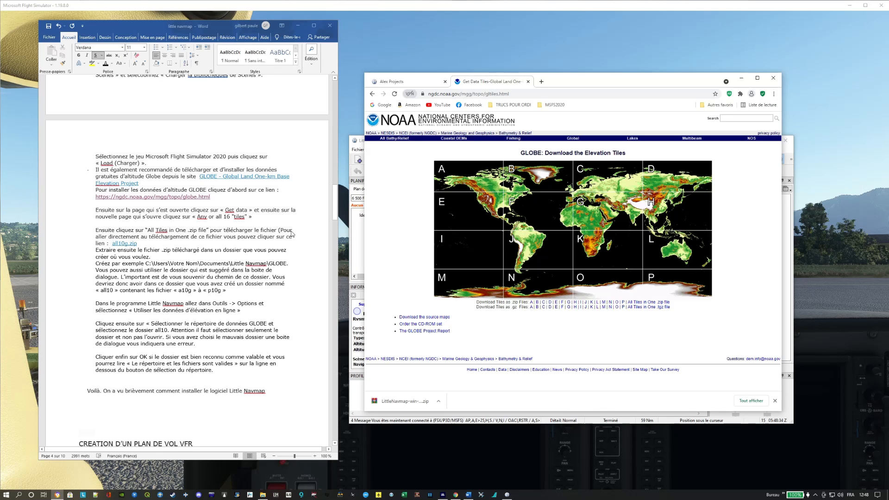
left_click(643, 303)
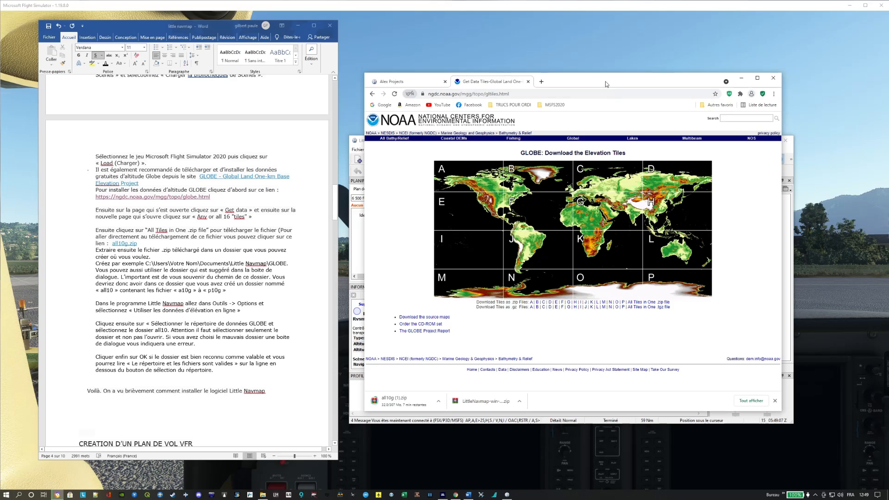
Move the browser aside to check the scenery library loading progress in Little Navmap, and return to the Word tutorial.
left_click_drag(605, 84, 254, 140)
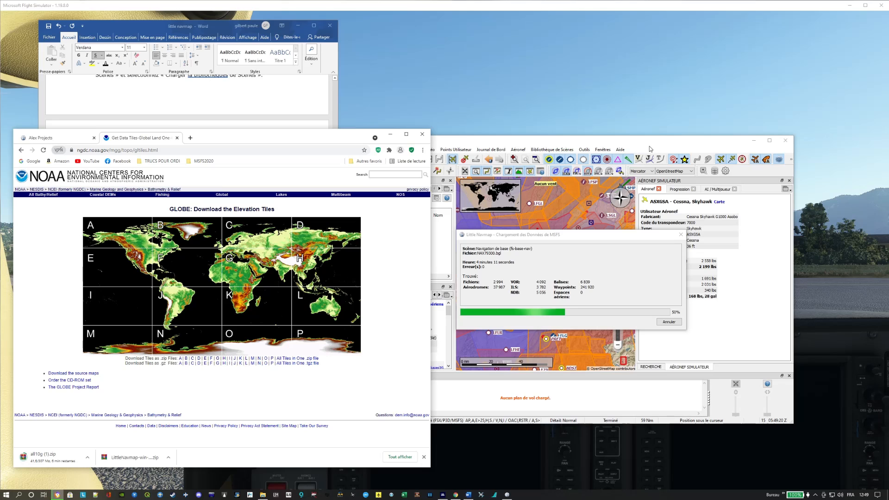
left_click(599, 207)
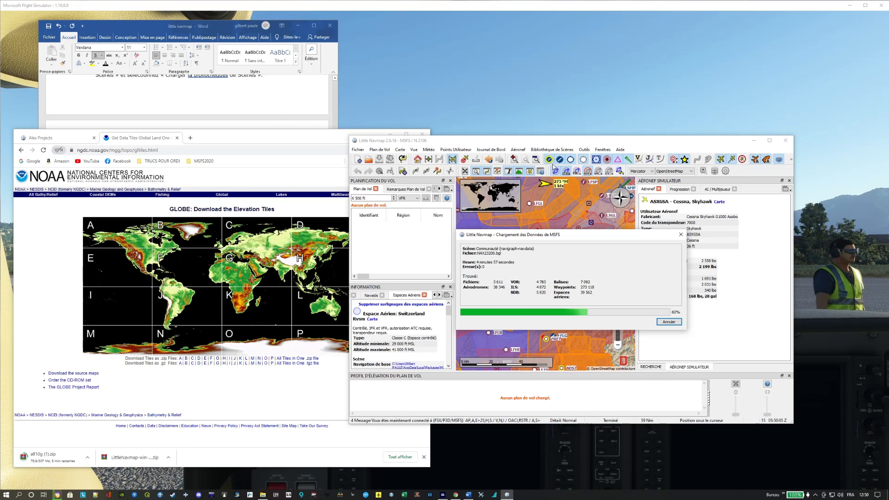
left_click(568, 140)
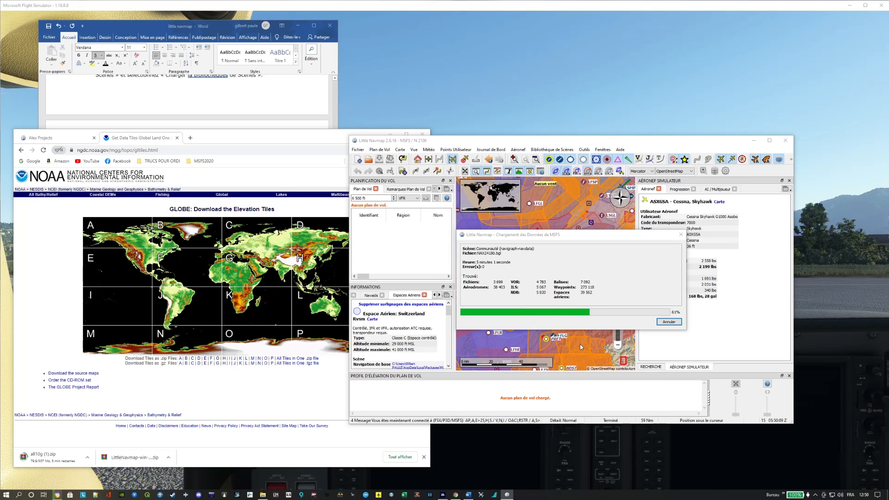
left_click(227, 113)
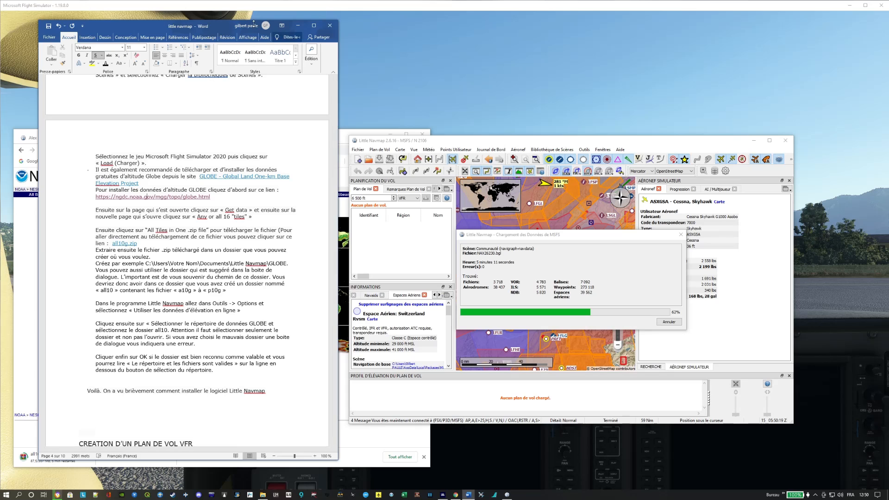
Open a new File Explorer window and arrange it beside the Word tutorial.
left_click_drag(143, 25, 424, 59)
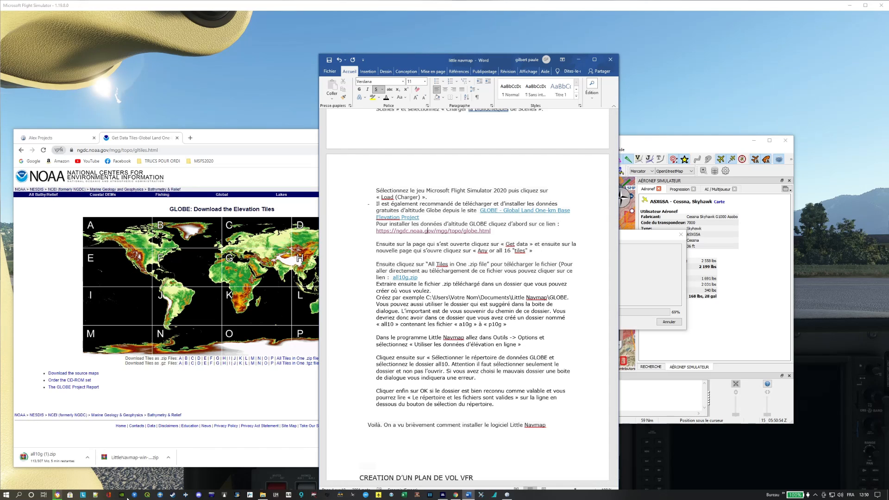
right_click(263, 494)
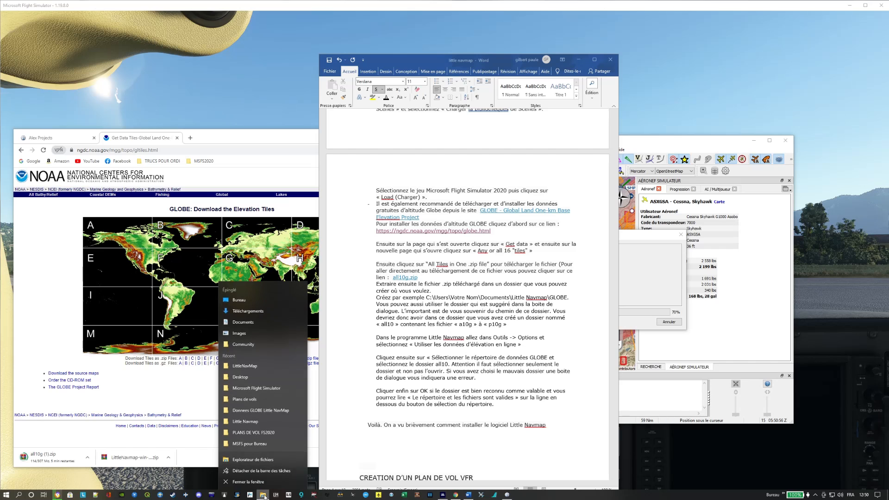
left_click(271, 461)
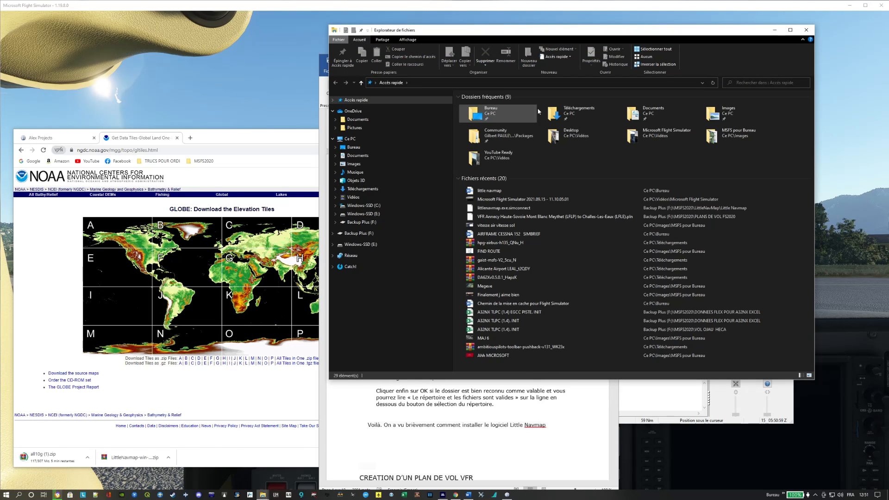
left_click_drag(573, 33, 666, 98)
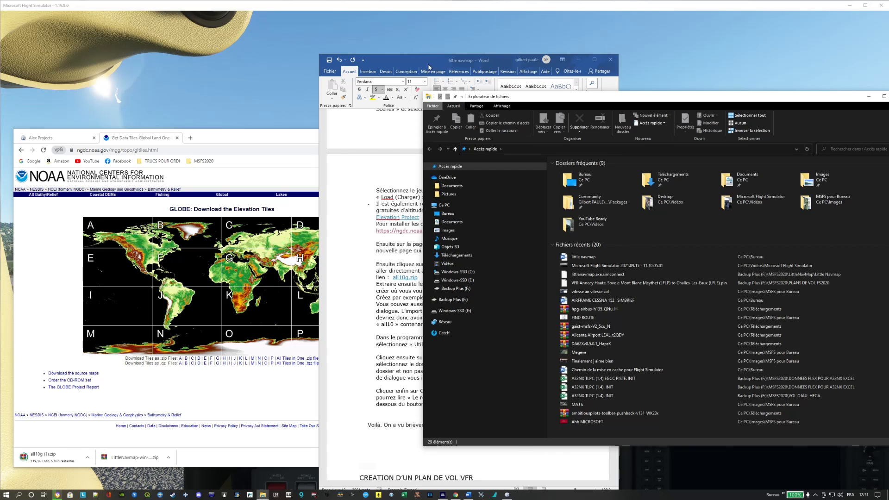
left_click_drag(513, 60, 306, 64)
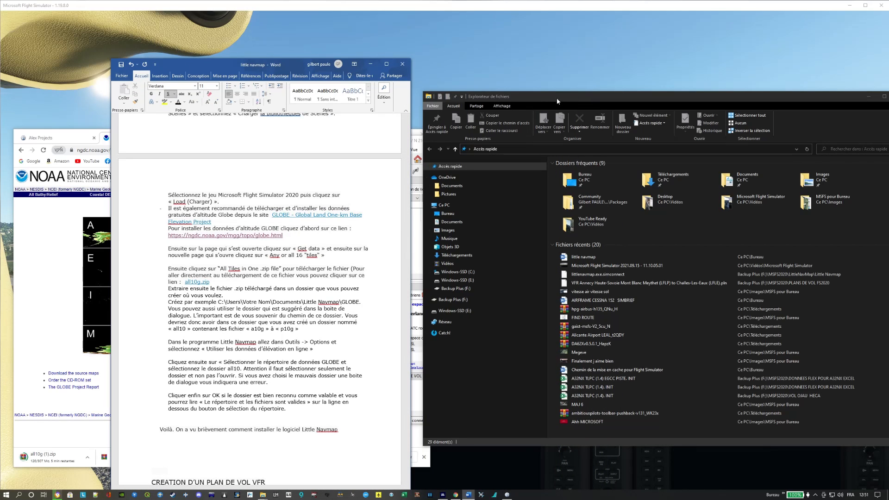
left_click_drag(556, 101, 547, 79)
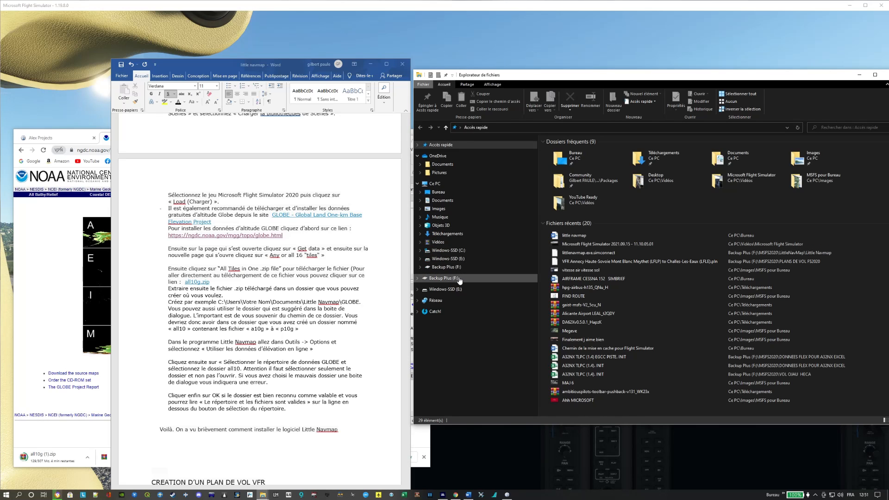
Show the user's profile folder in Utilisateurs on Windows-SSD (C:) and the Documents folder under Ce PC.
left_click(463, 251)
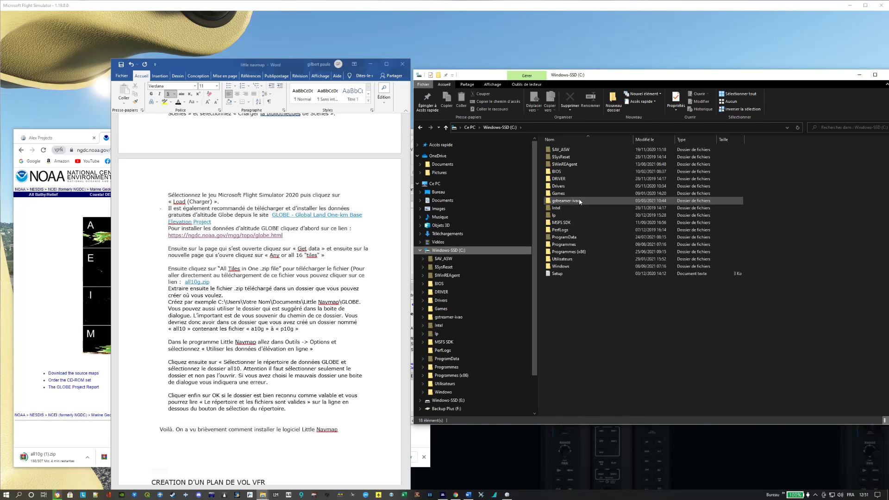
double_click(574, 258)
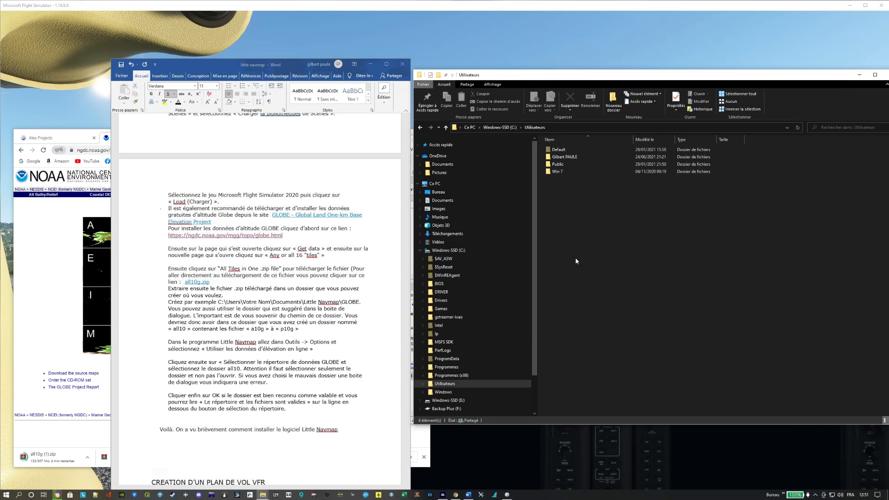
double_click(574, 157)
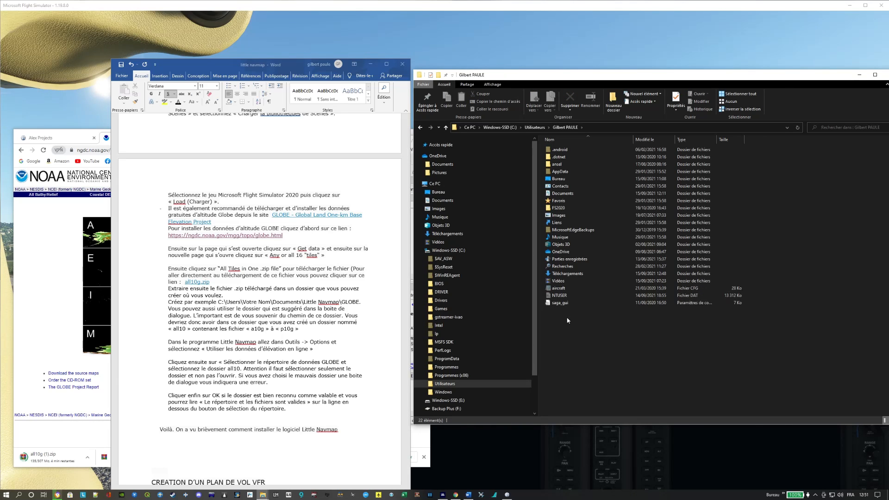
left_click(452, 201)
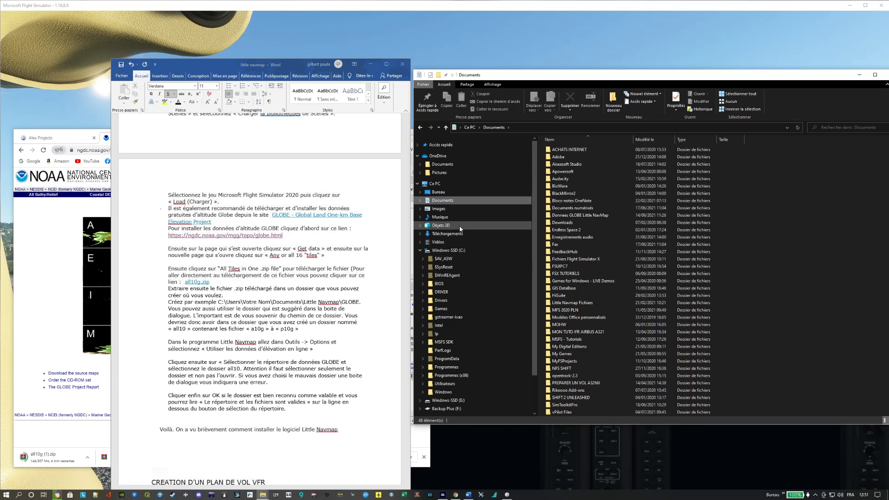
Open the user's Documents folder by way of Windows-SSD (C:), Utilisateurs and the profile folder.
left_click(474, 253)
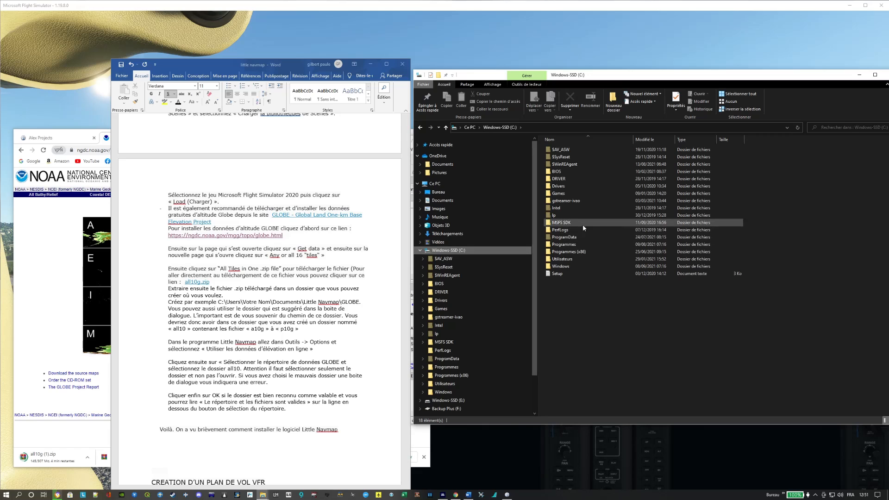
left_click(566, 260)
double_click(568, 260)
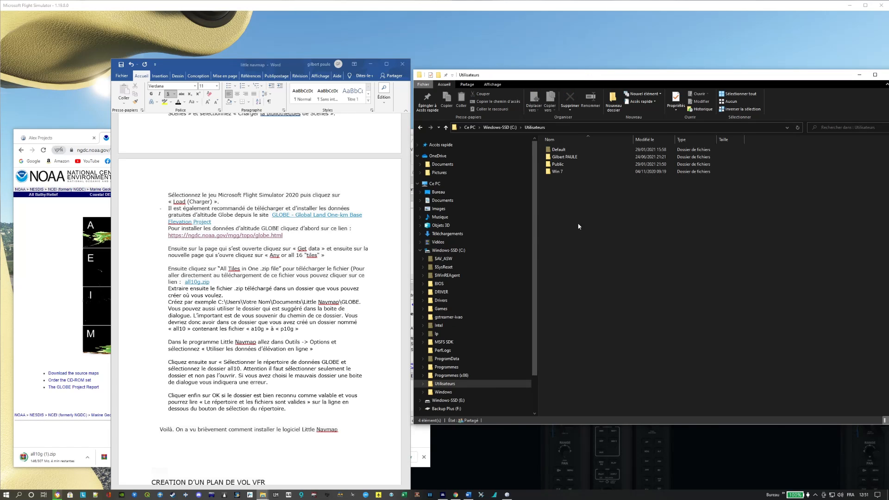
double_click(563, 157)
left_click(576, 194)
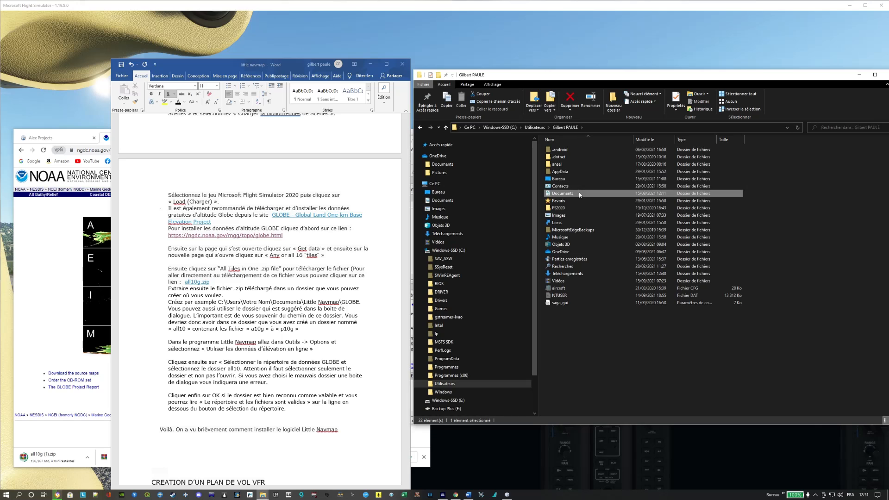
double_click(616, 195)
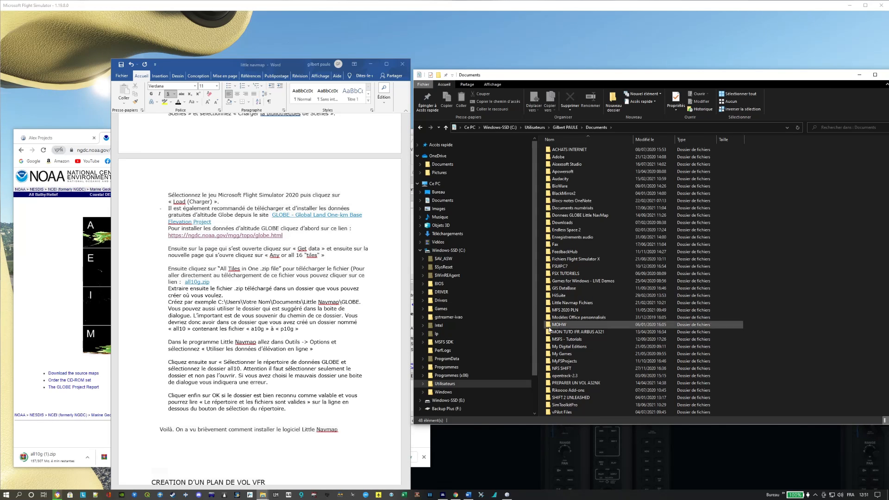
Look inside the existing Little Navmap Fichiers folder and return to Documents.
scroll(765, 290, "down", 1)
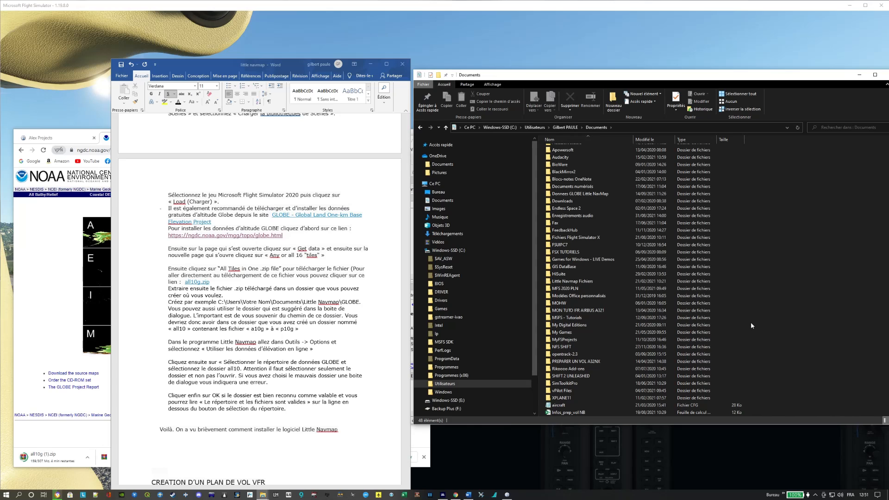
scroll(751, 322, "up", 1)
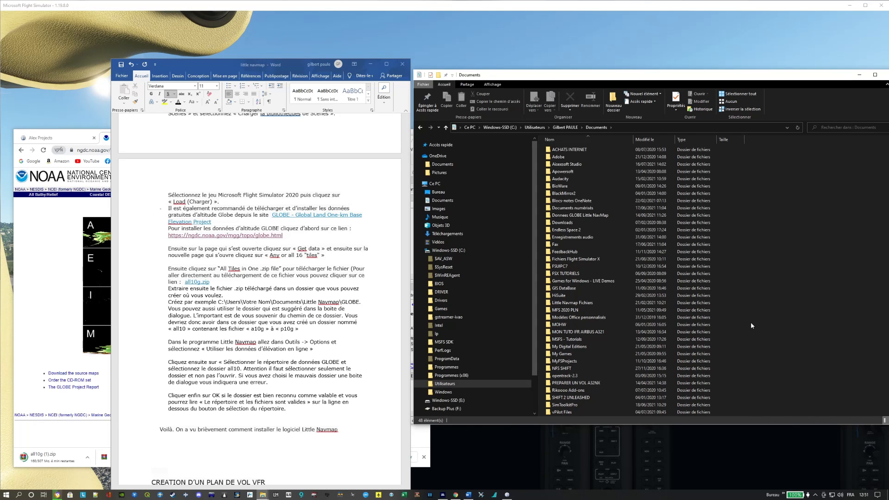
double_click(574, 303)
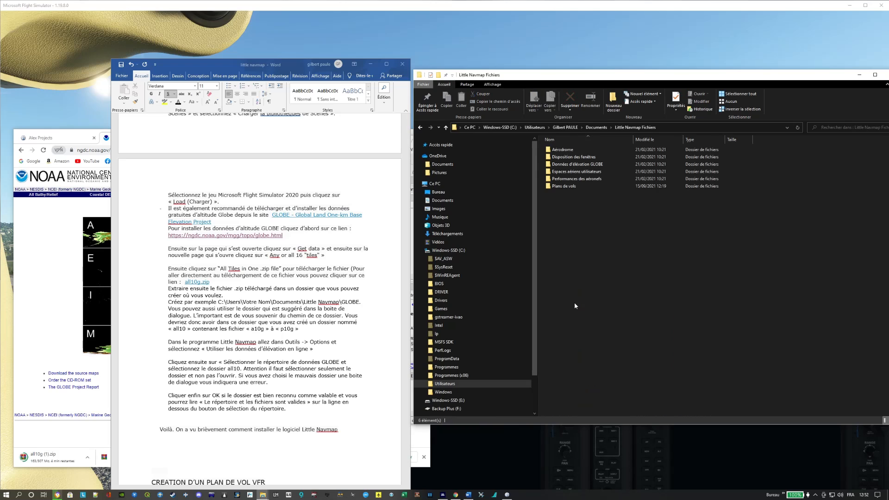
left_click(446, 127)
Create a new folder named LittleNavmap in the Documents folder.
right_click(768, 335)
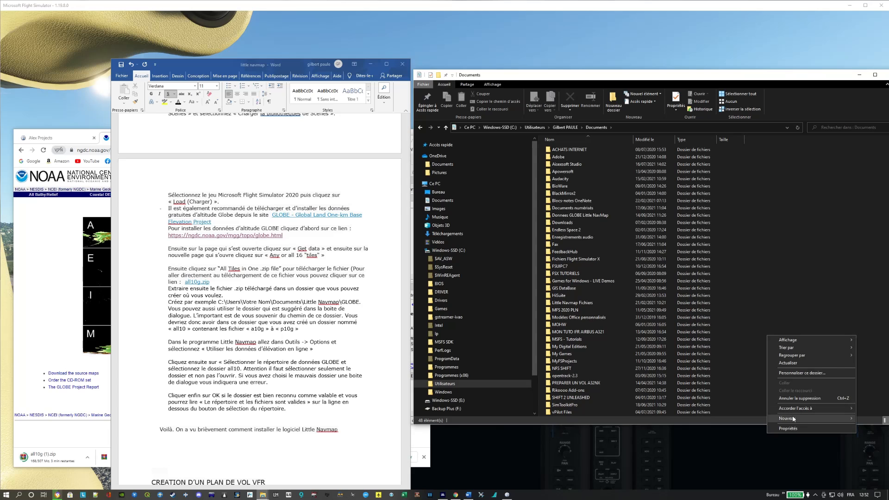
mouse_move(794, 419)
left_click(707, 324)
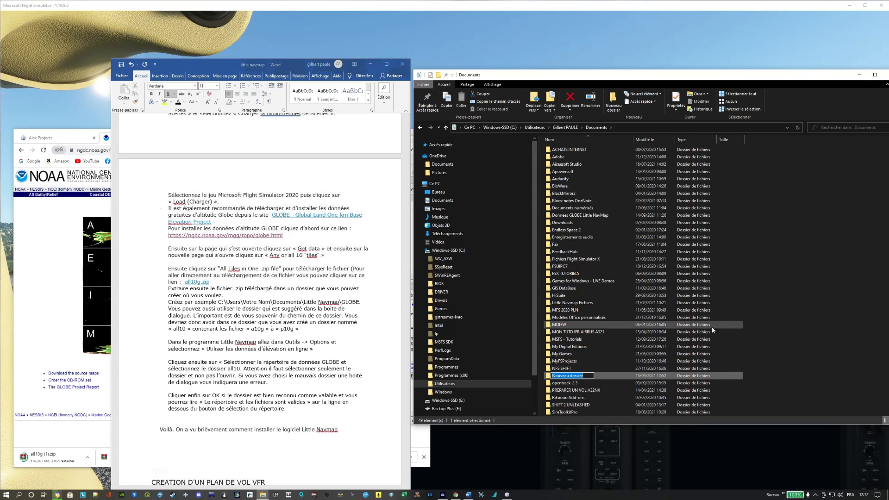
type("LittleN")
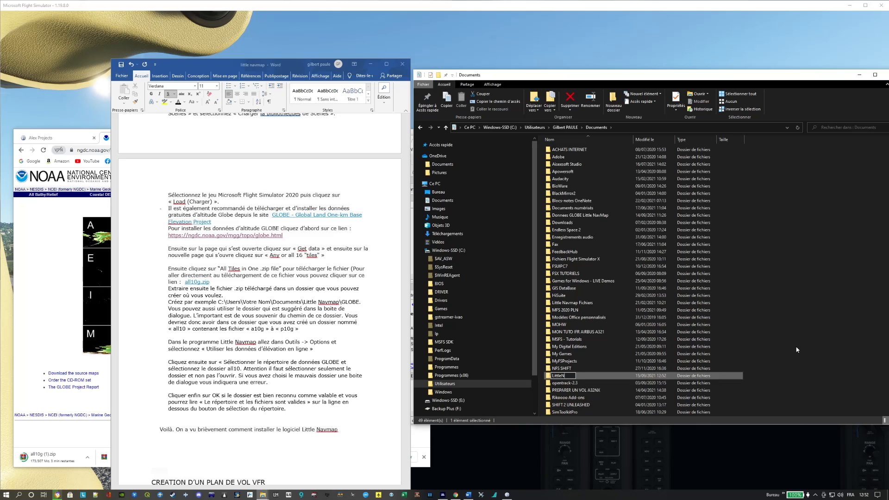
type("avmap")
key("Return")
Open the new LittleNavmap folder in Documents.
double_click(602, 377)
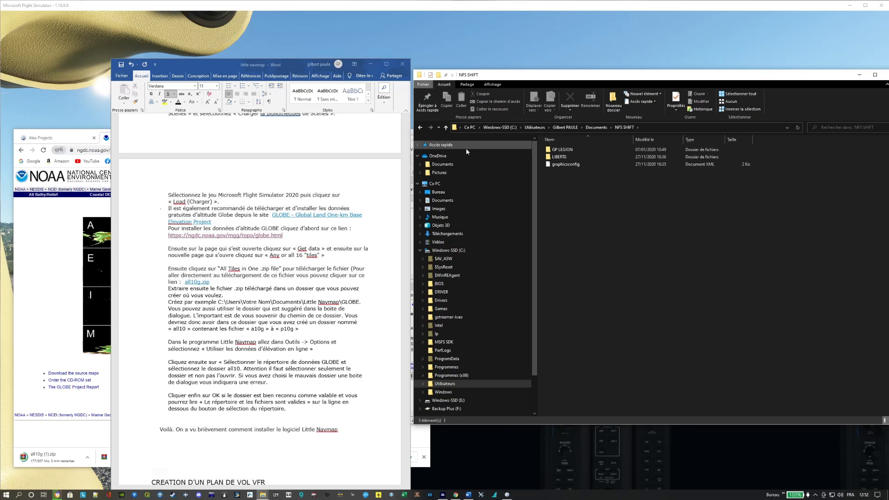
left_click(444, 128)
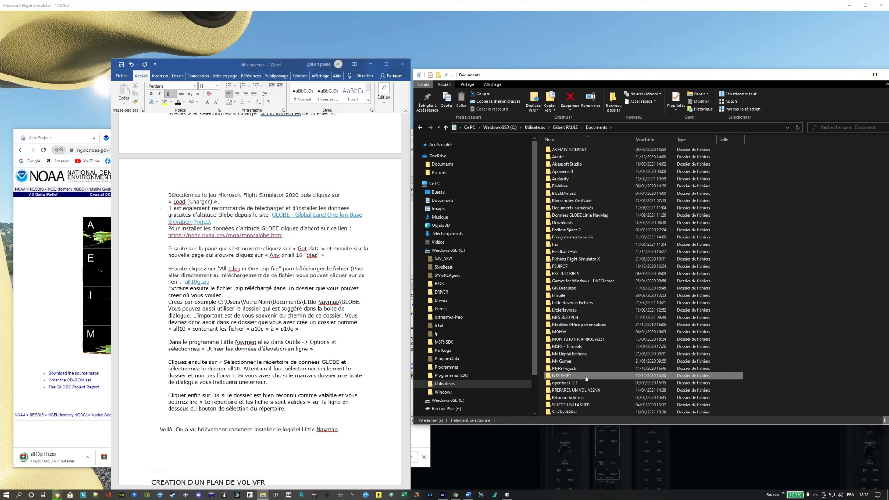
scroll(590, 354, "down", 1)
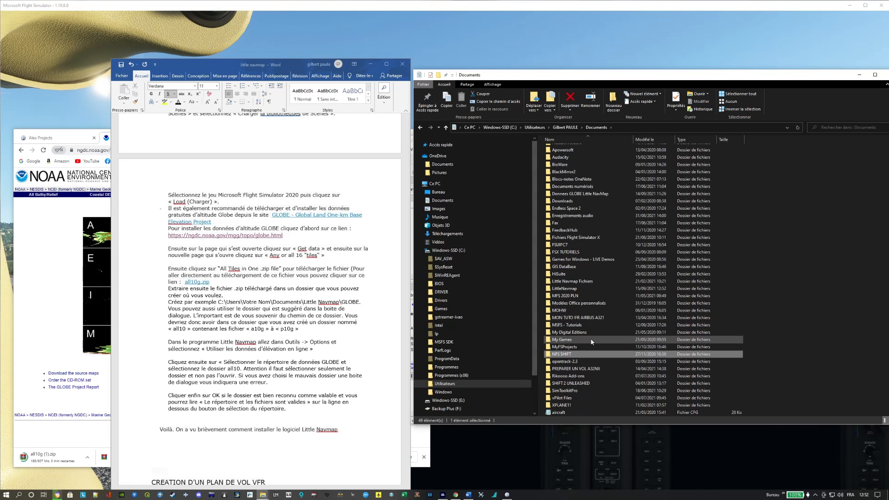
double_click(578, 289)
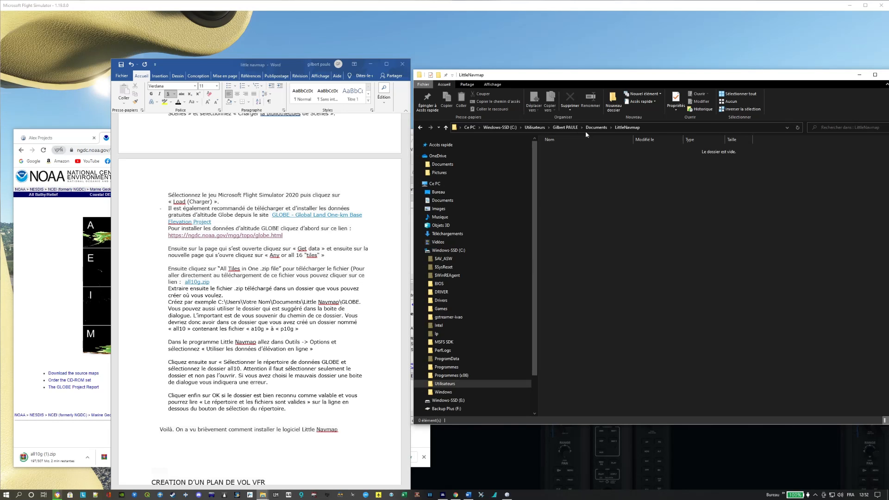
Create a subfolder named GLOBE inside LittleNavmap and open it.
right_click(579, 179)
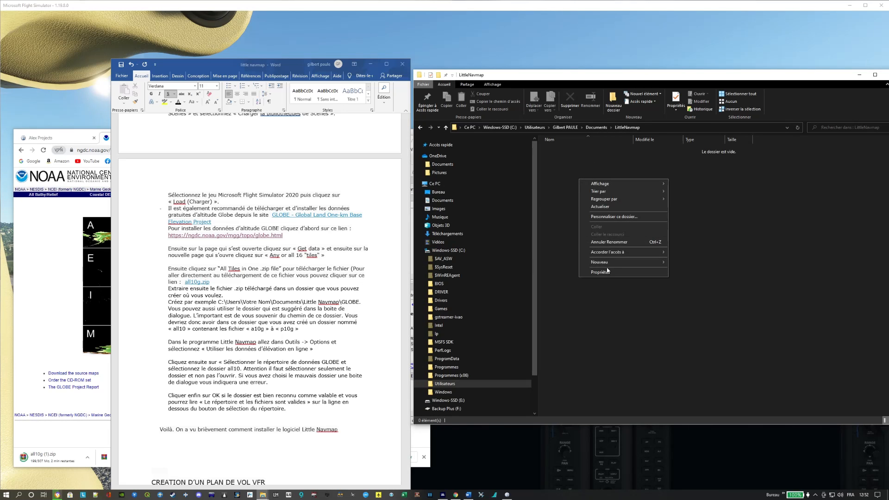
mouse_move(602, 262)
left_click(685, 263)
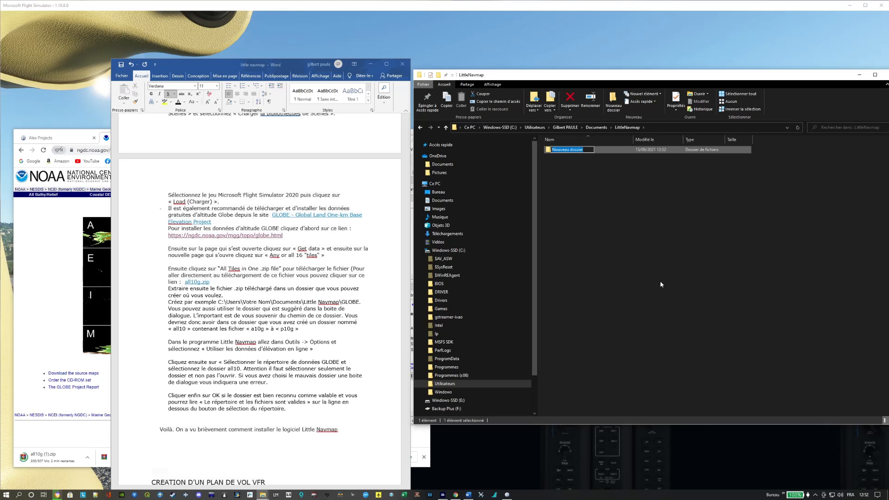
type("GLOBE")
key("Return")
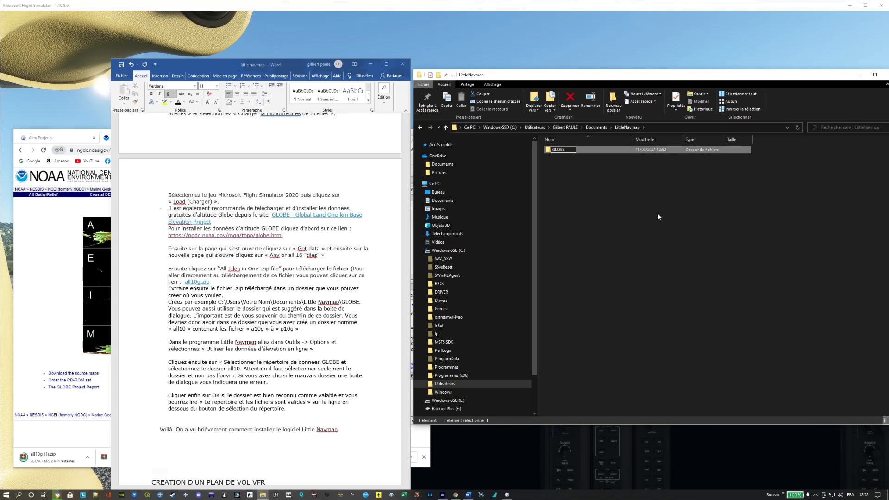
left_click(609, 156)
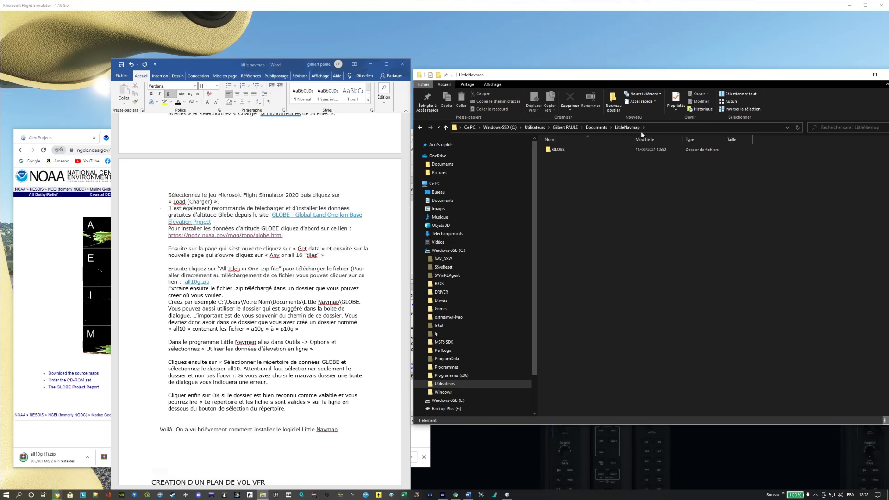
left_click(585, 151)
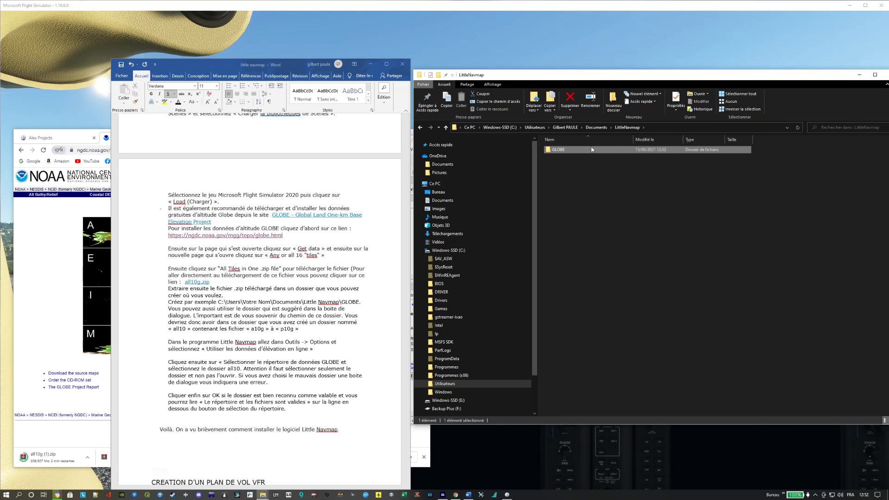
double_click(591, 149)
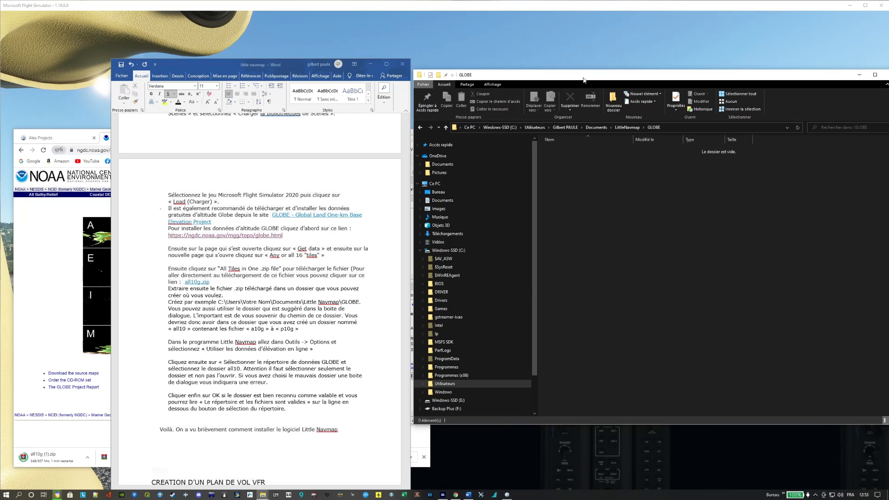
Switch to Little Navmap and close the completed MSFS data loading window.
left_click(508, 495)
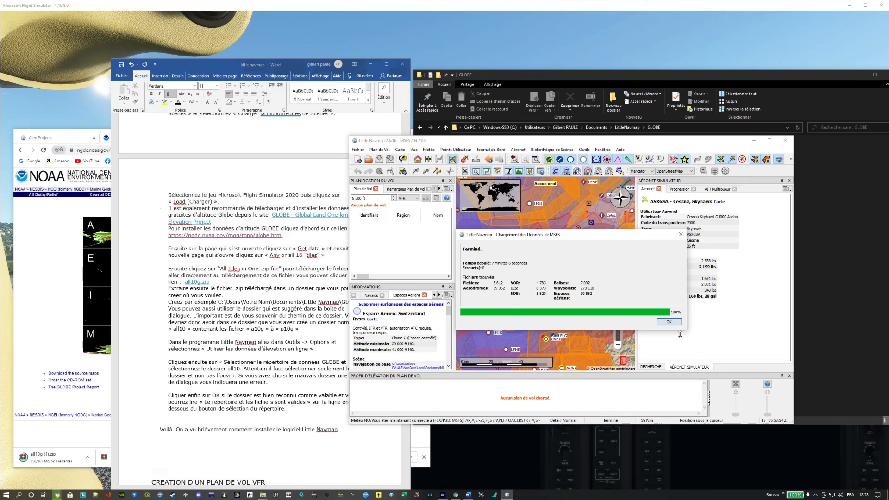
left_click(668, 322)
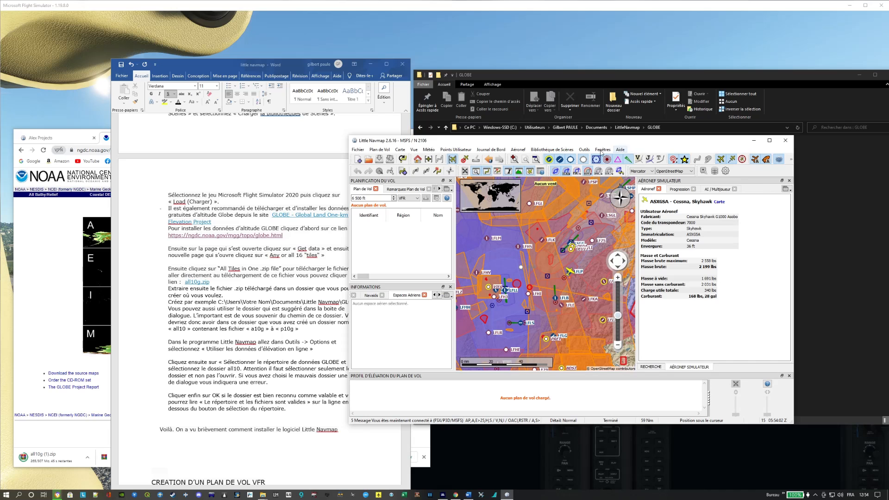
Switch to the Word tutorial and review the installation section, highlighting the instructions for loading the MSFS 2020 scenery library.
left_click(161, 300)
scroll(163, 373, "up", 7)
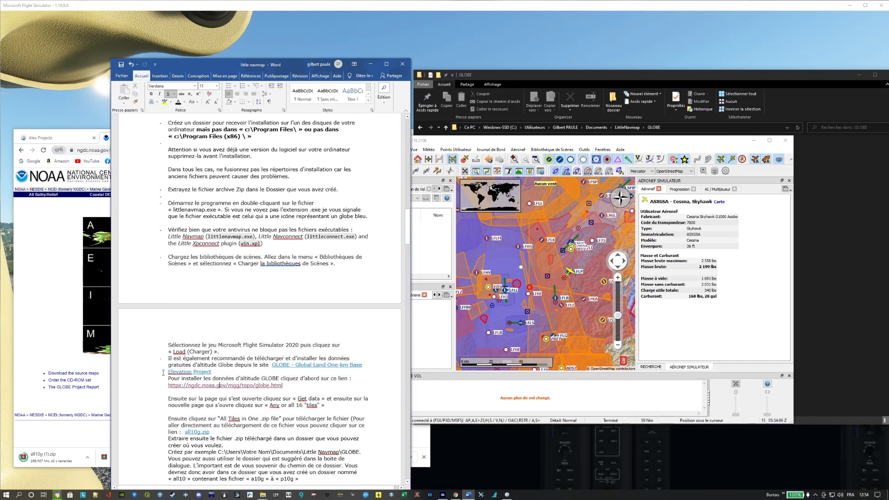
scroll(162, 373, "up", 2)
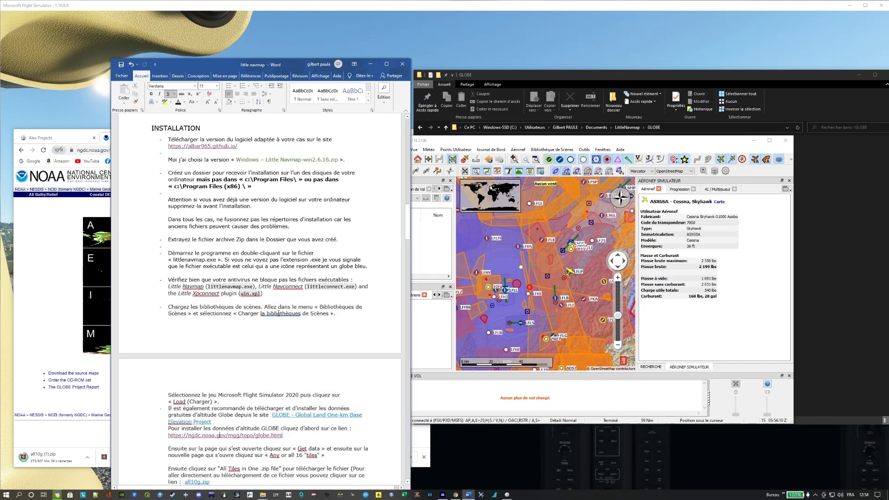
scroll(301, 315, "down", 1)
scroll(325, 301, "down", 2)
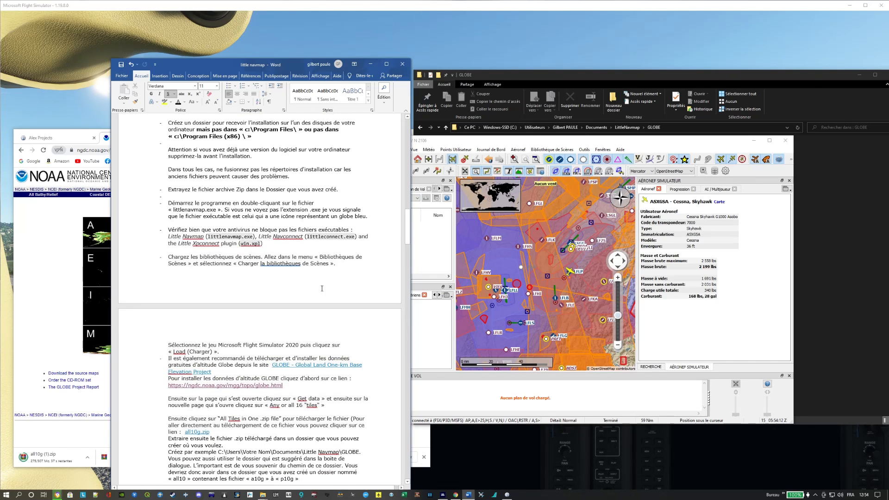
scroll(322, 289, "down", 1)
scroll(213, 331, "down", 1)
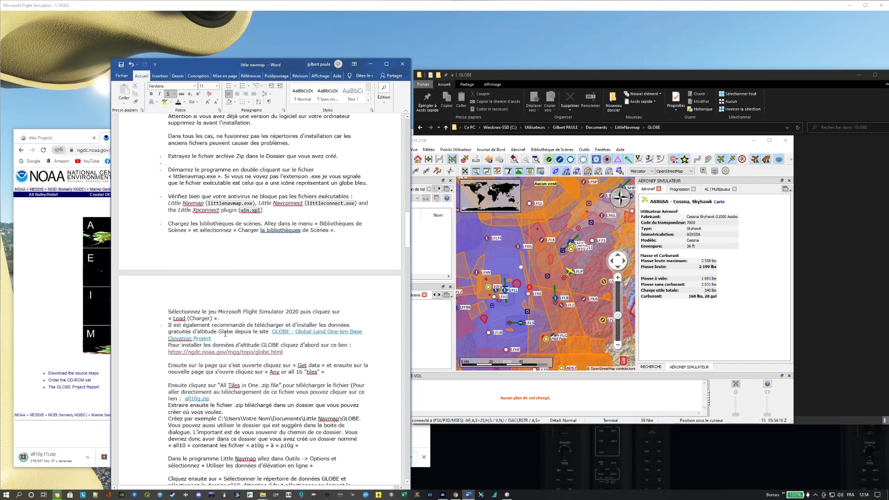
scroll(286, 331, "down", 1)
scroll(286, 330, "up", 1)
left_click_drag(220, 319, 169, 228)
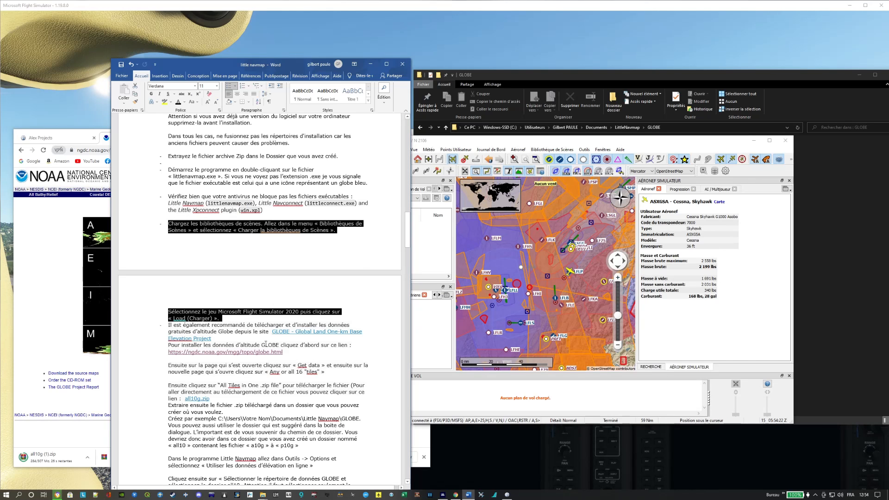
Go through the tutorial's instructions for downloading the GLOBE elevation data, extracting the zip and selecting the all10 folder.
left_click(153, 365)
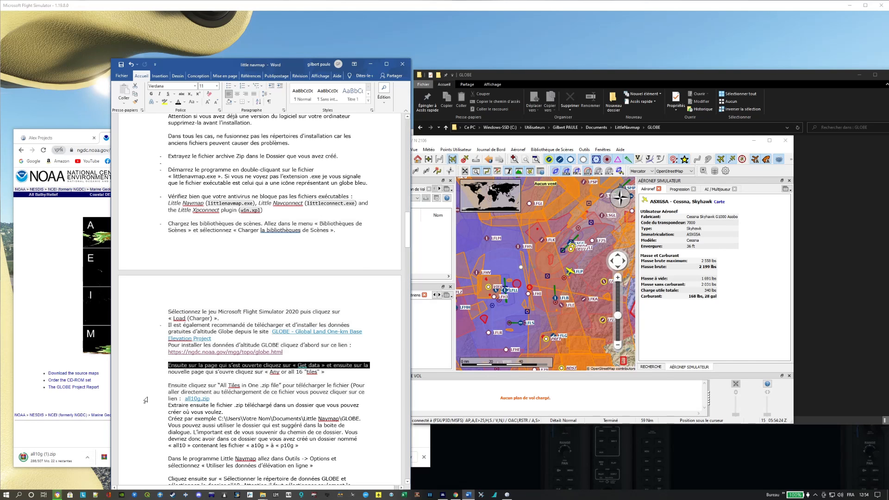
scroll(125, 431, "down", 1)
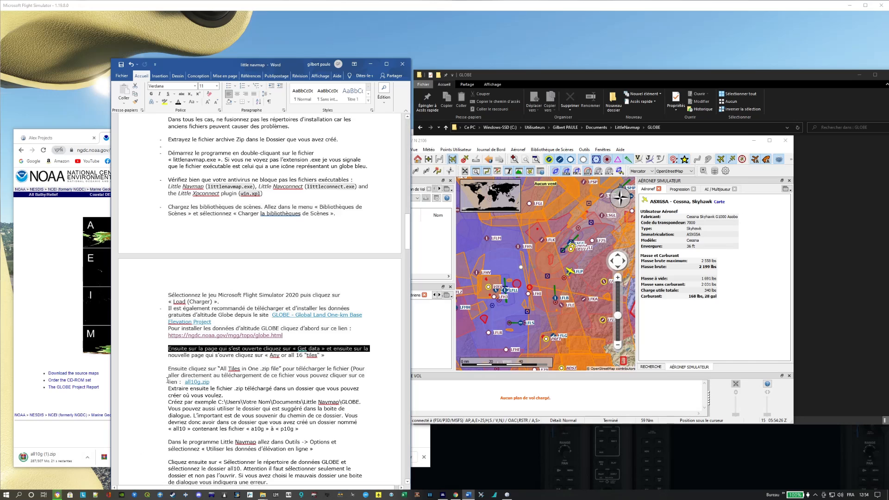
scroll(158, 392, "down", 3)
scroll(373, 315, "up", 2)
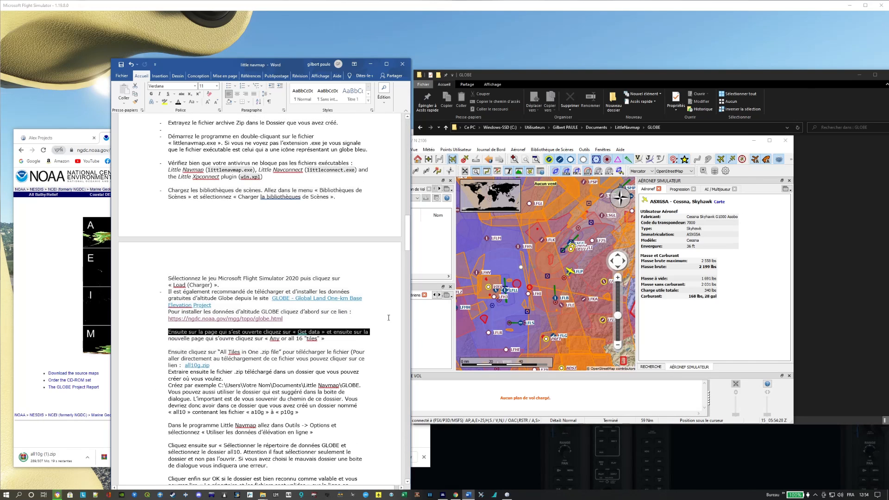
left_click(373, 315)
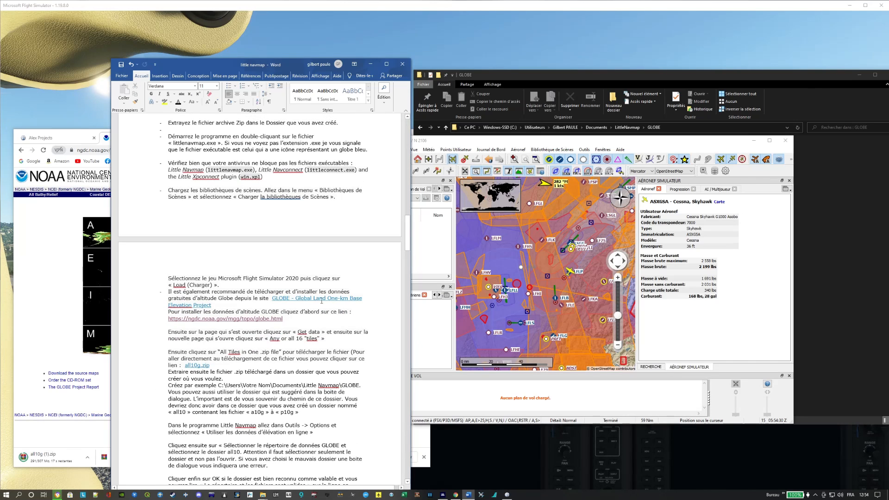
scroll(298, 343, "down", 2)
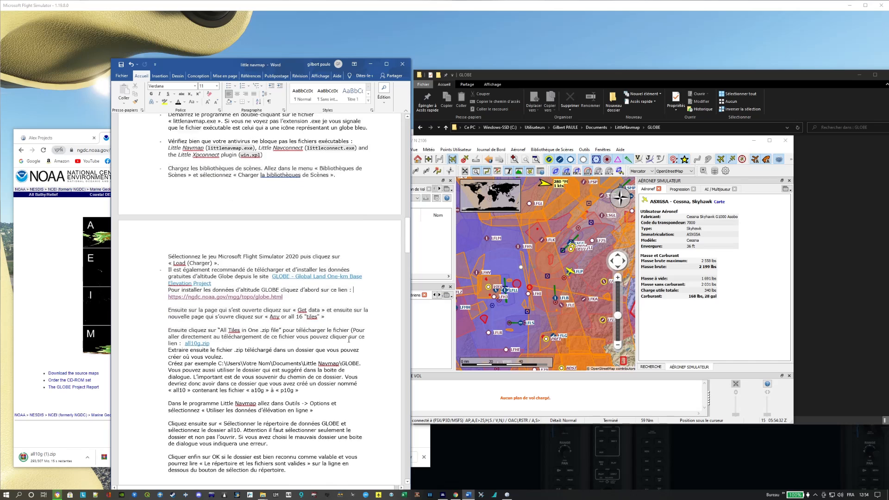
scroll(319, 310, "up", 5)
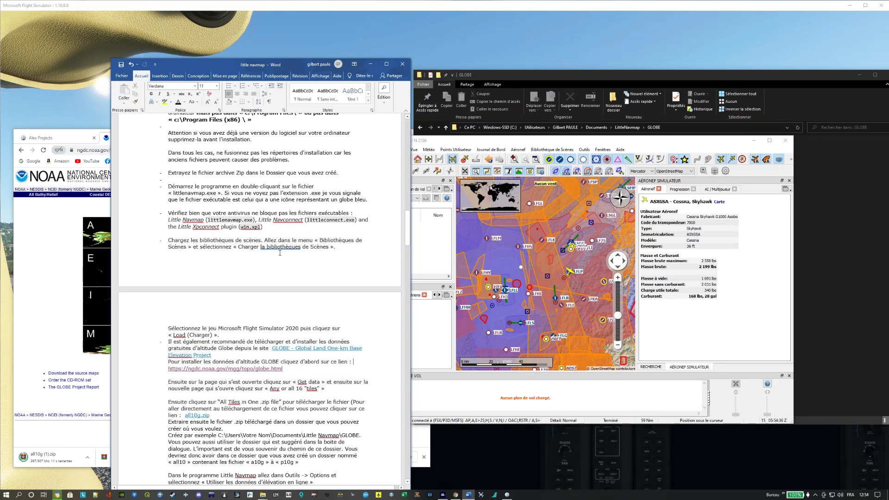
scroll(280, 253, "up", 1)
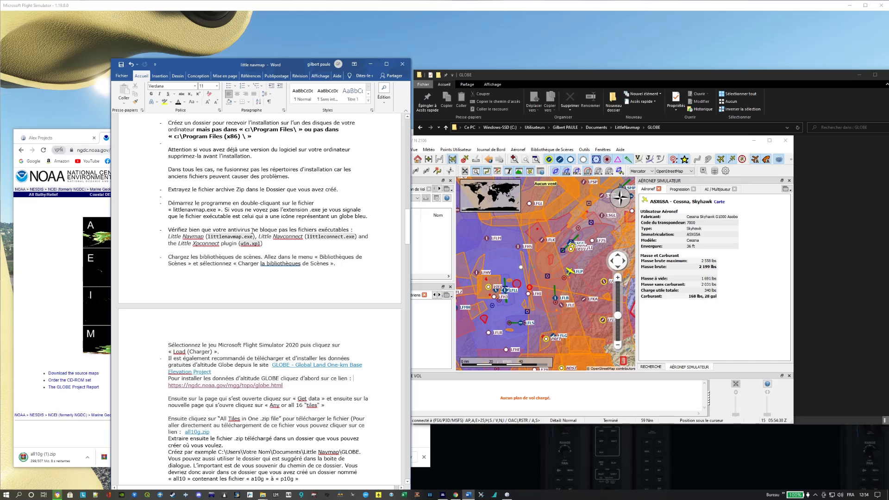
scroll(293, 301, "down", 5)
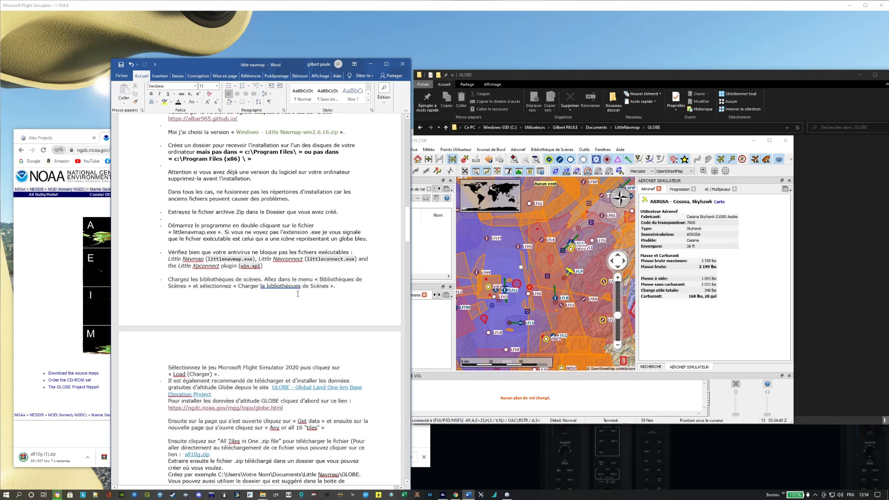
scroll(298, 292, "down", 7)
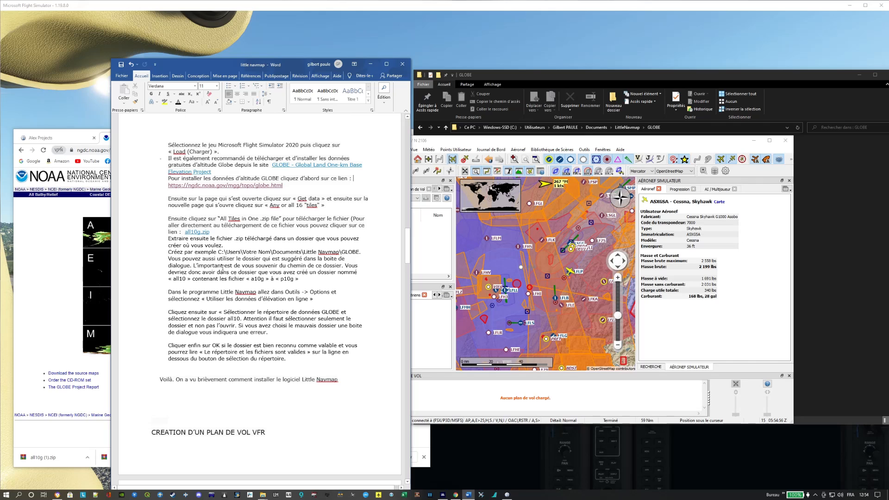
Show the downloaded all10g (1).zip from Chrome in the Téléchargements folder and move that window clear of the screen corner.
left_click(88, 457)
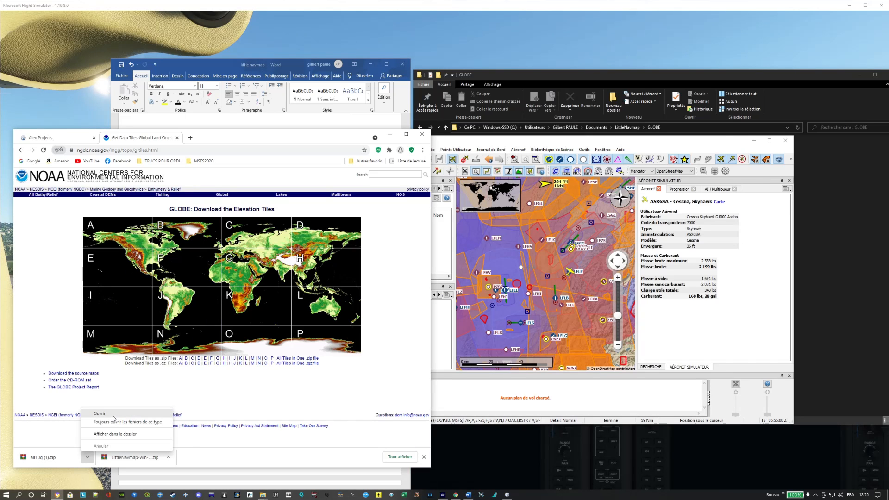
left_click(114, 435)
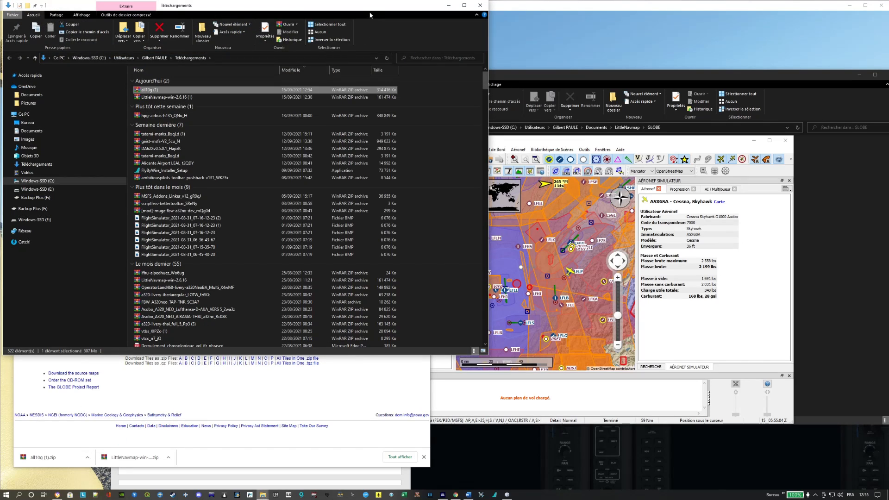
left_click_drag(371, 9, 505, 45)
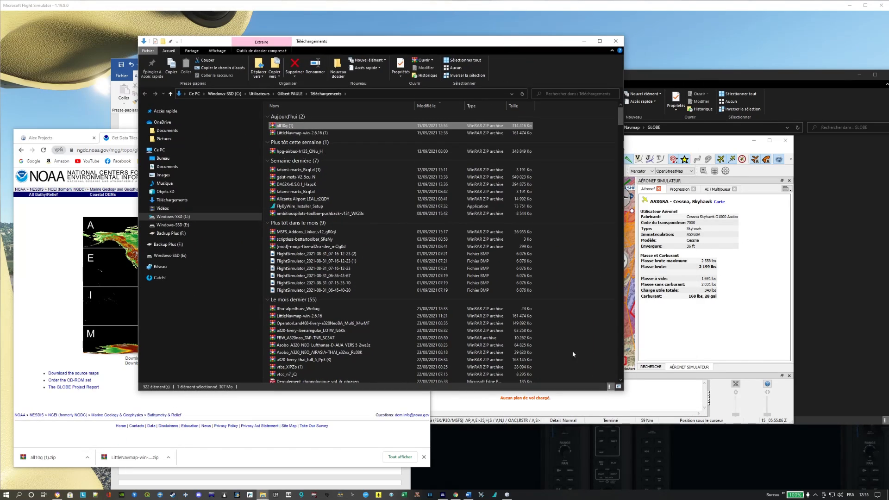
Arrange the GLOBE folder window beside Téléchargements and move the all10g (1) archive into GLOBE.
left_click(719, 76)
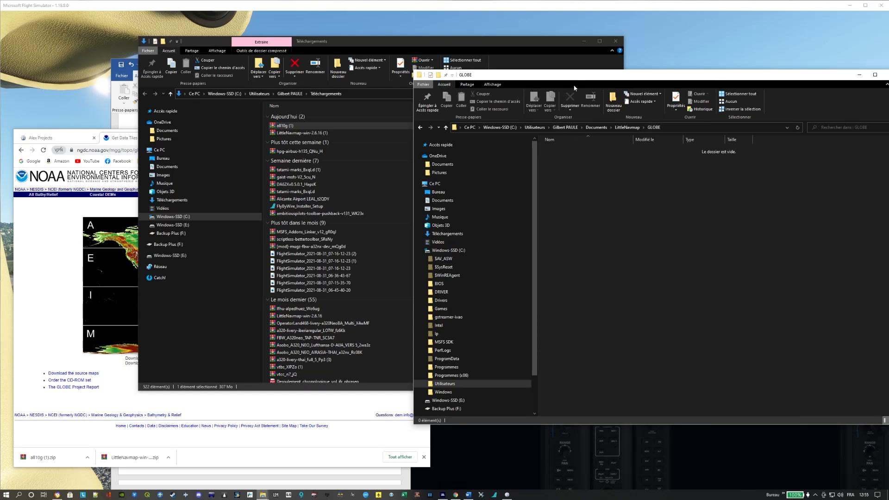
mouse_move(574, 75)
left_mouse_down()
mouse_move(562, 100)
mouse_move(592, 144)
mouse_move(581, 90)
mouse_move(563, 81)
left_mouse_up()
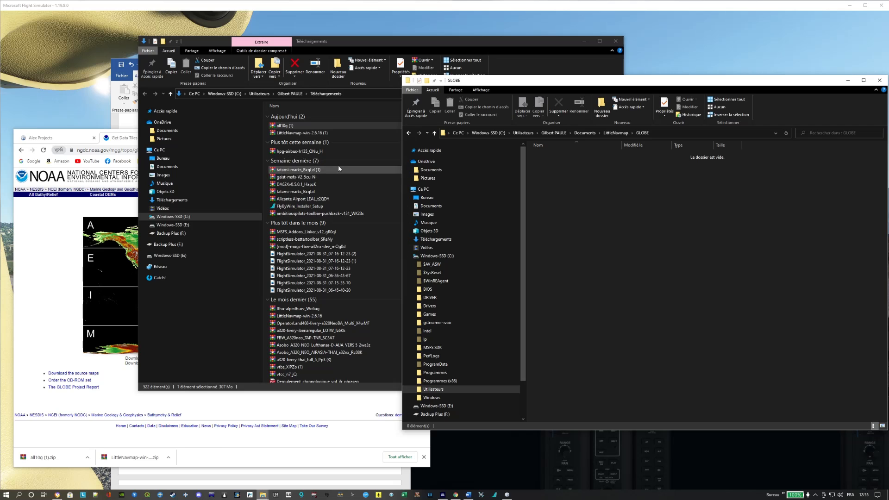
left_click_drag(322, 128, 585, 218)
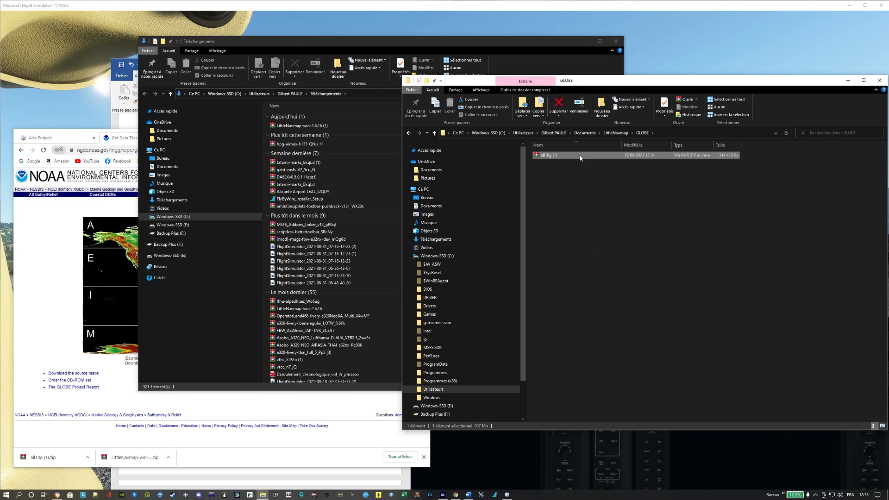
Extract the all10g (1) archive directly into the GLOBE folder and delete the archive.
right_click(580, 156)
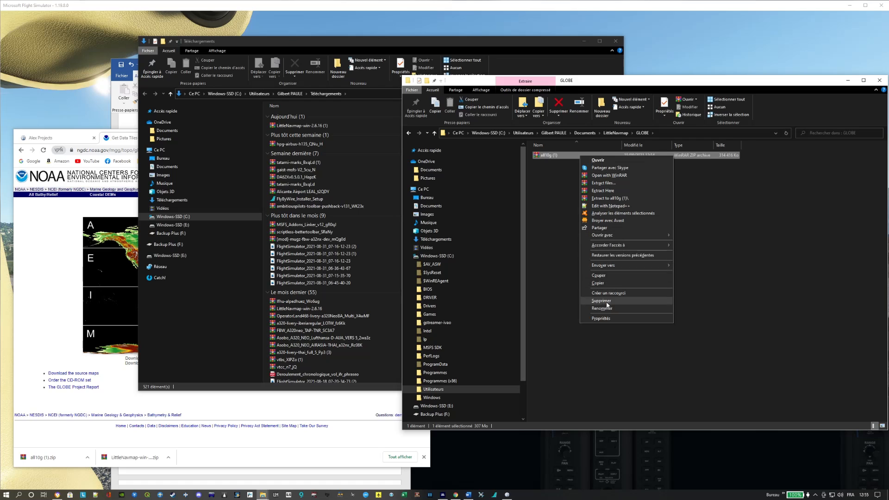
left_click(615, 191)
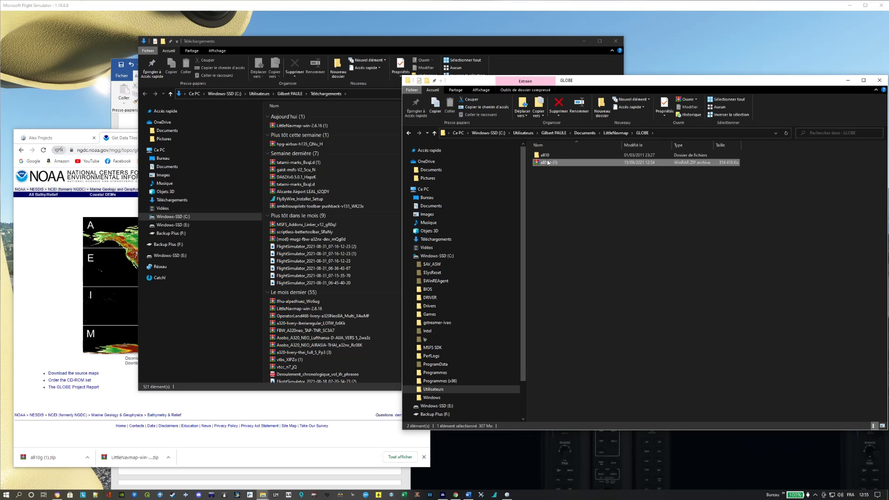
right_click(571, 166)
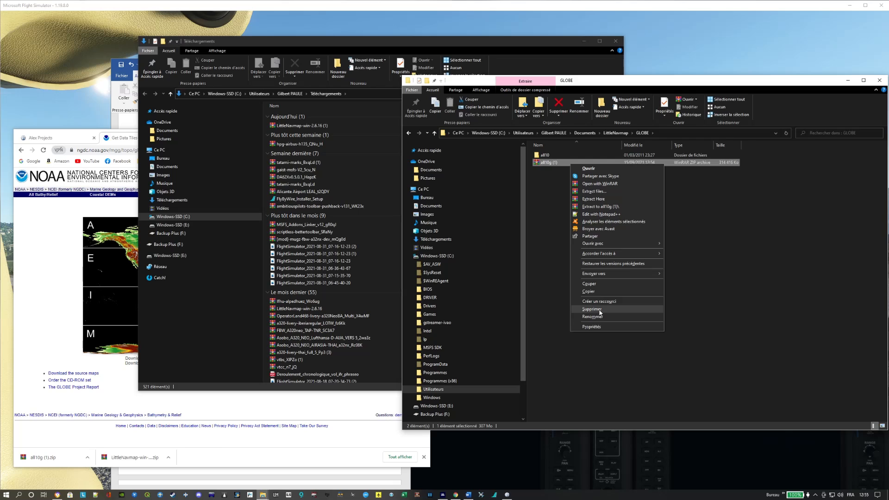
left_click(599, 311)
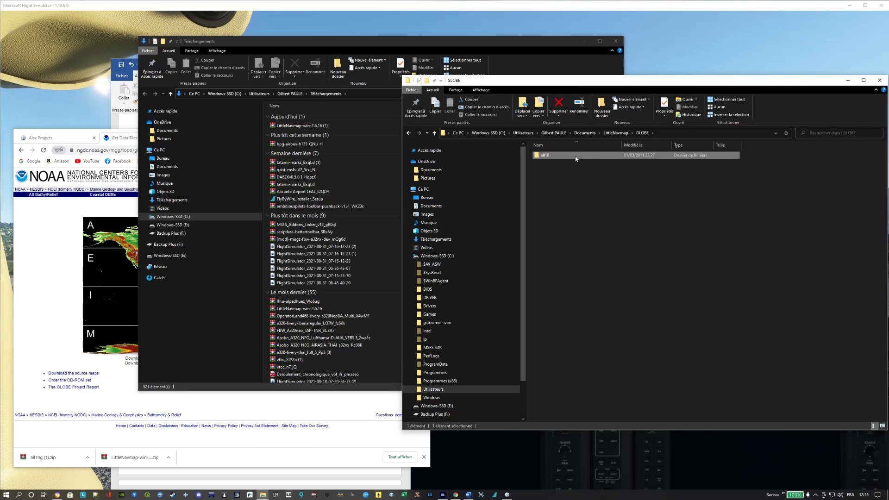
Check the files inside the extracted all10 folder, and close the GLOBE and Téléchargements windows.
double_click(595, 156)
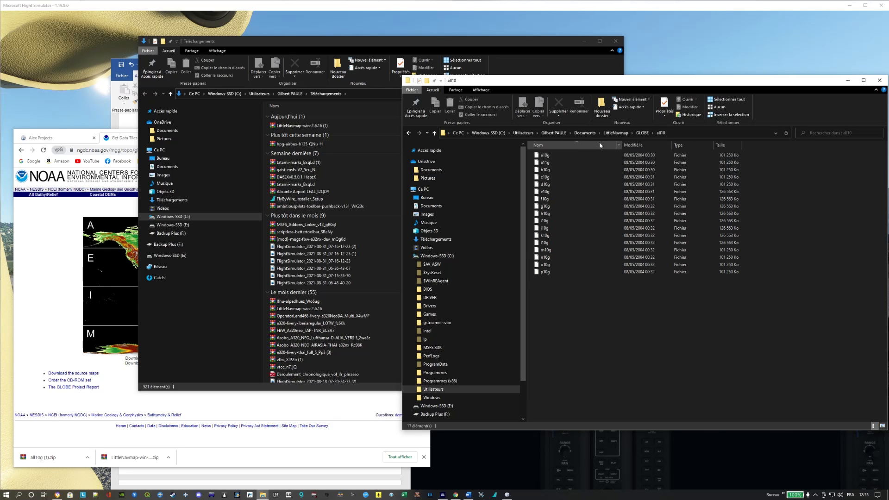
left_click(642, 133)
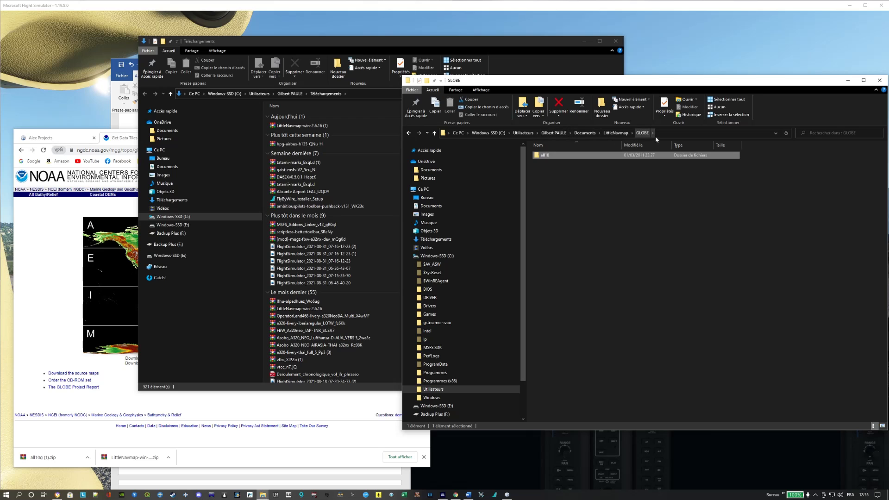
left_click(879, 80)
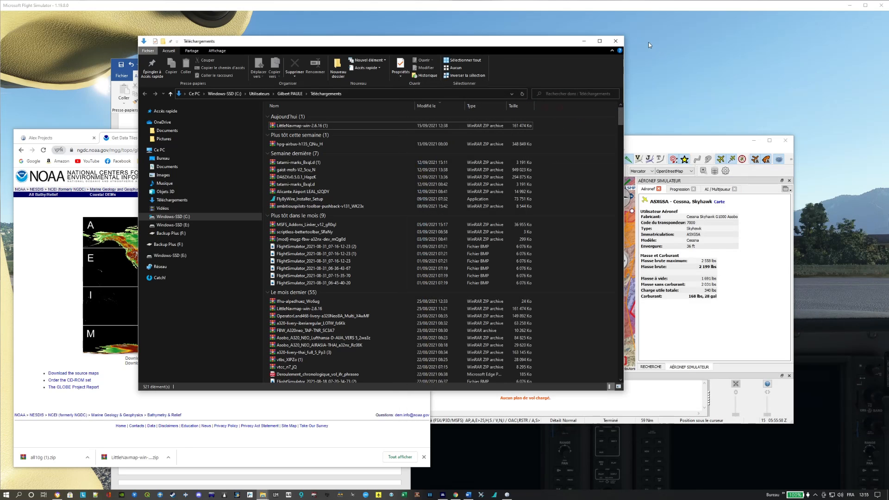
left_click(615, 41)
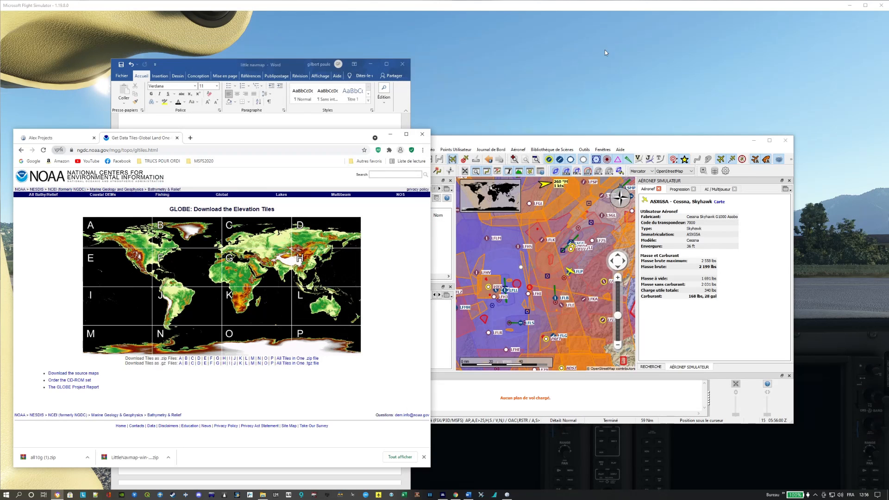
Uncover the Word tutorial, close the NOAA GLOBE tiles page and put the browser window away.
left_click_drag(317, 137, 689, 83)
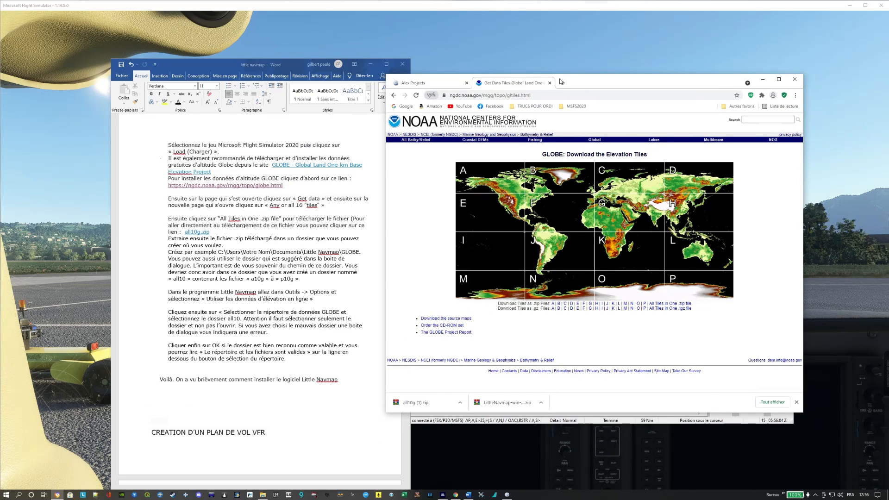
left_click(549, 83)
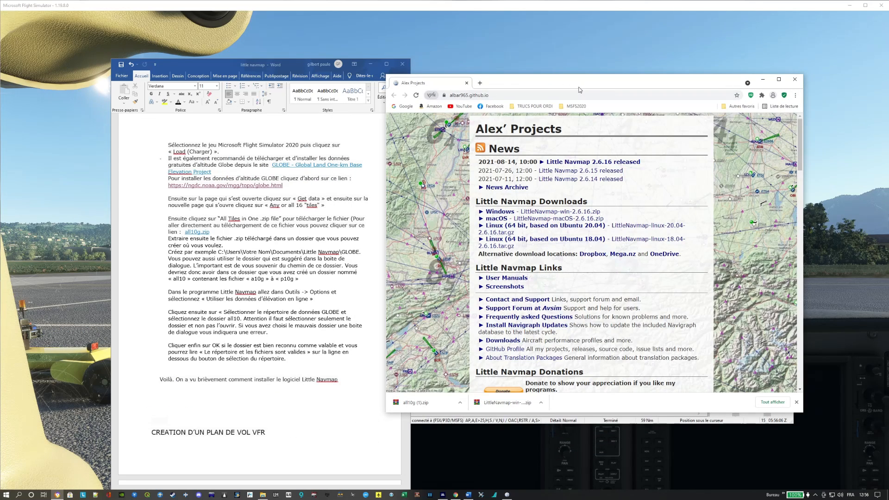
left_click_drag(579, 89, 739, 95)
left_click(847, 84)
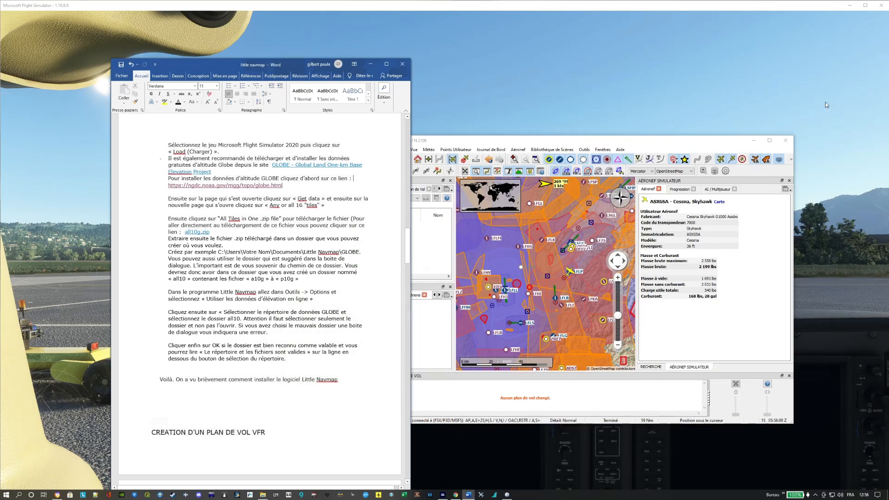
Arrange the Word tutorial and Little Navmap side by side, and show the Caches et Fichiers options in Little Navmap.
left_click_drag(594, 142, 662, 80)
left_click_drag(190, 61, 101, 35)
left_click_drag(619, 80, 561, 43)
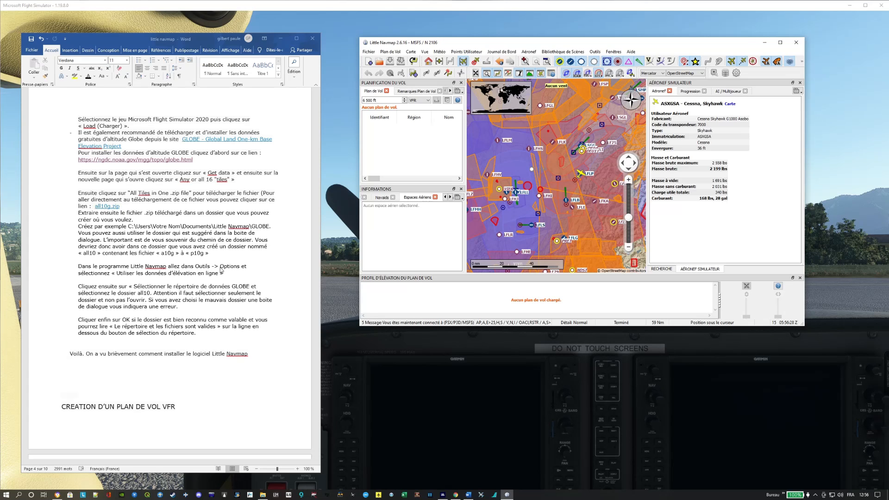
left_click(596, 52)
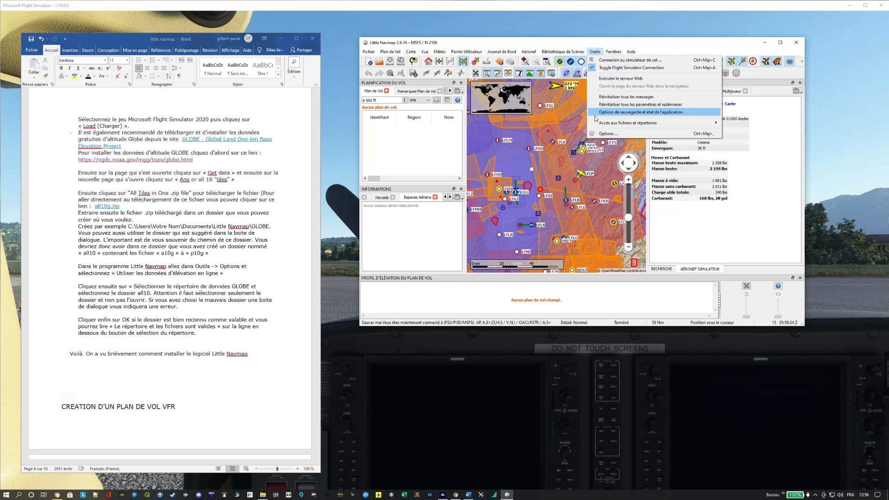
left_click(606, 134)
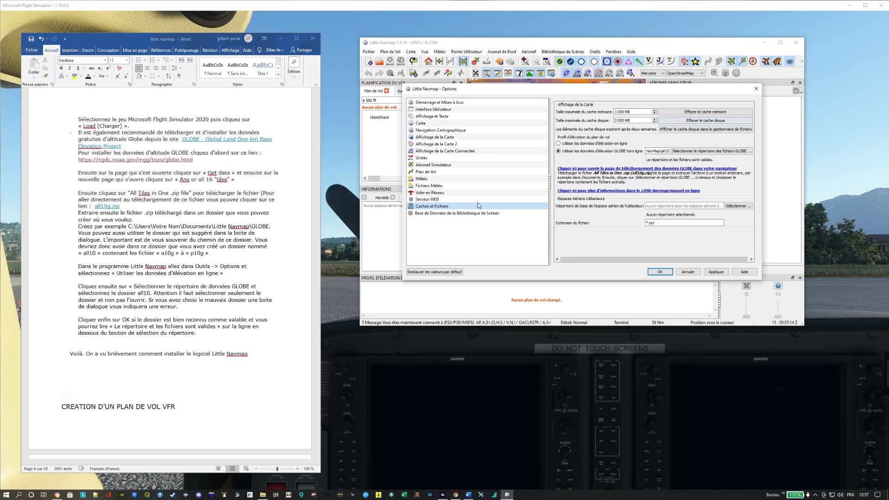
In the Word tutorial, correct the quoted option to « Utiliser les données d'élévation GLOBE hors ligne ».
left_click(203, 310)
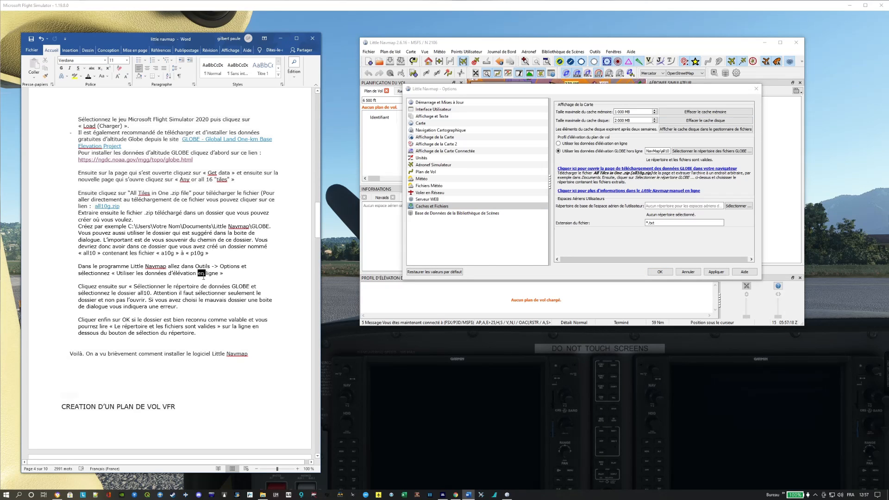
type("horsG")
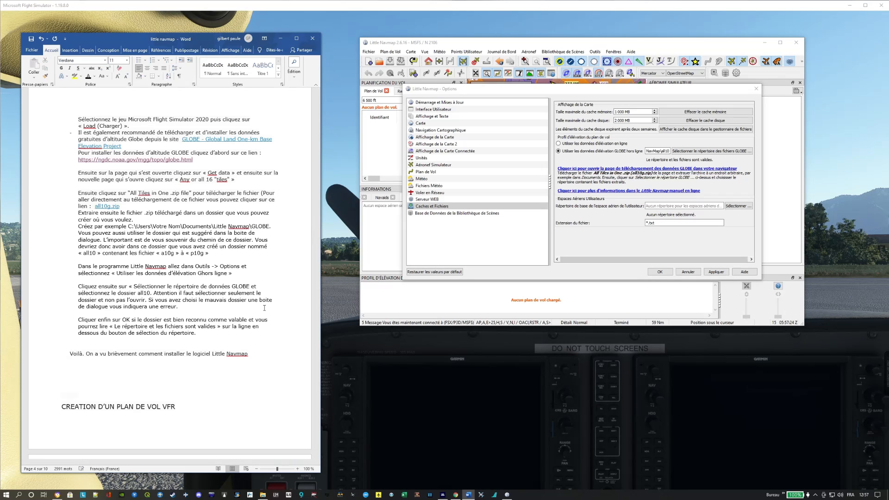
type("lobe")
key("BackSpace")
key("BackSpace")
type("BE")
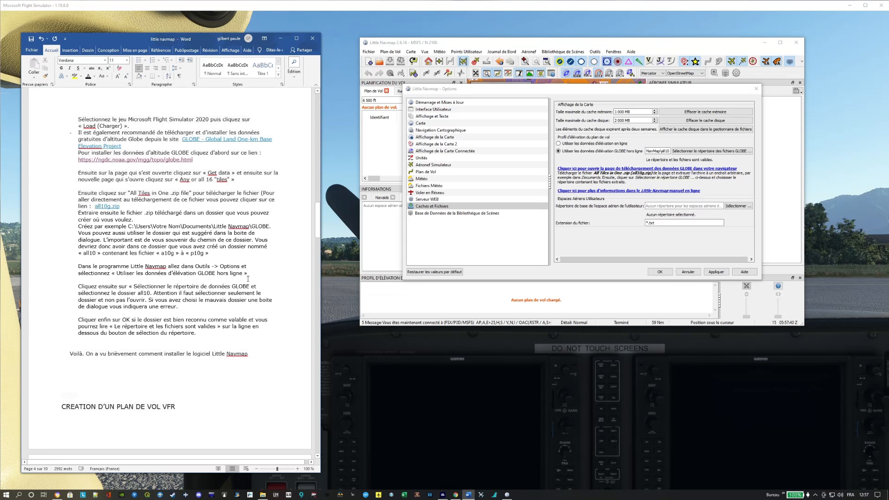
Set the flight plan elevation profile in Little Navmap to use the offline GLOBE elevation data.
left_click(560, 153)
left_click(558, 143)
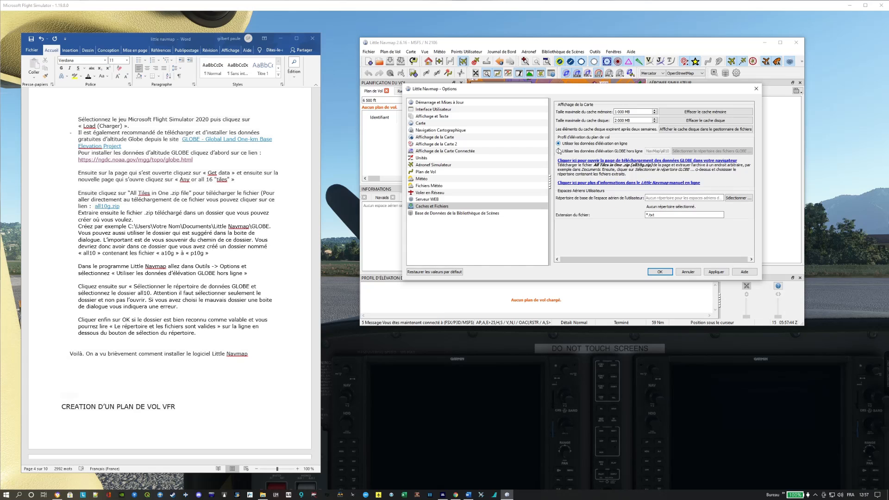
left_click(559, 152)
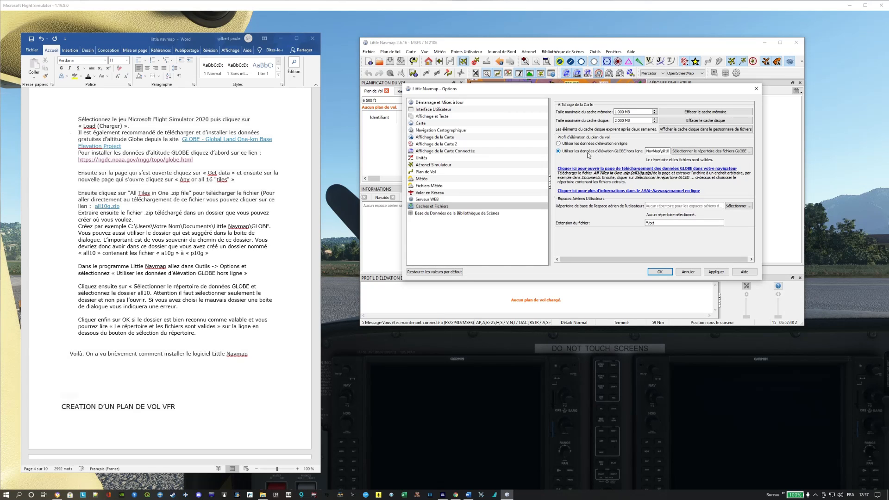
Start choosing the GLOBE data directory and browse from the C: drive through the user's Documents folder to LittleNavmap\GLOBE.
left_click(710, 152)
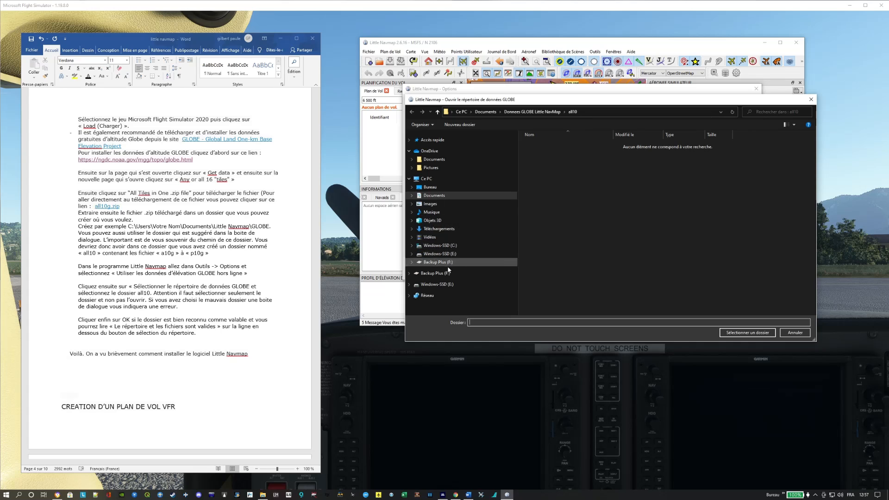
left_click(449, 248)
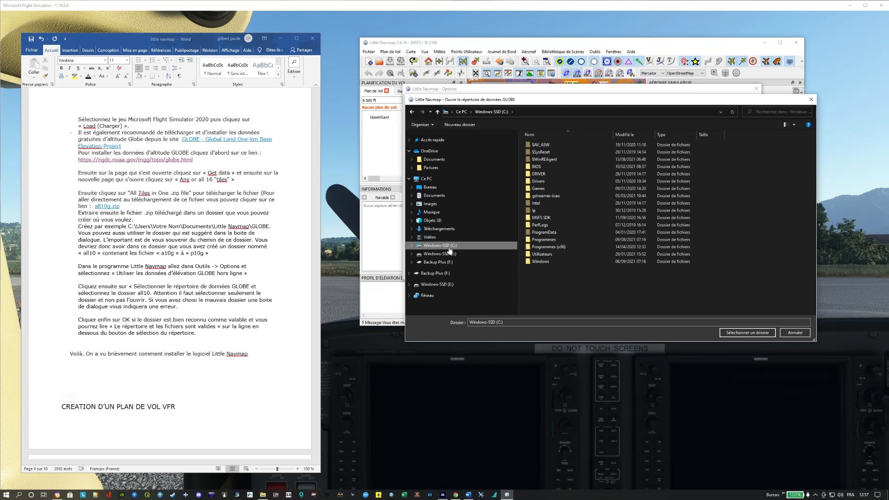
left_click(550, 256)
double_click(551, 257)
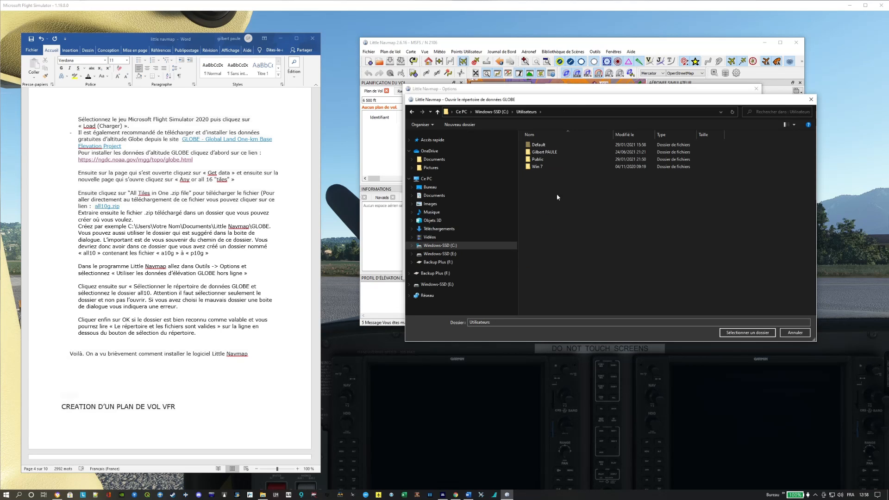
double_click(559, 152)
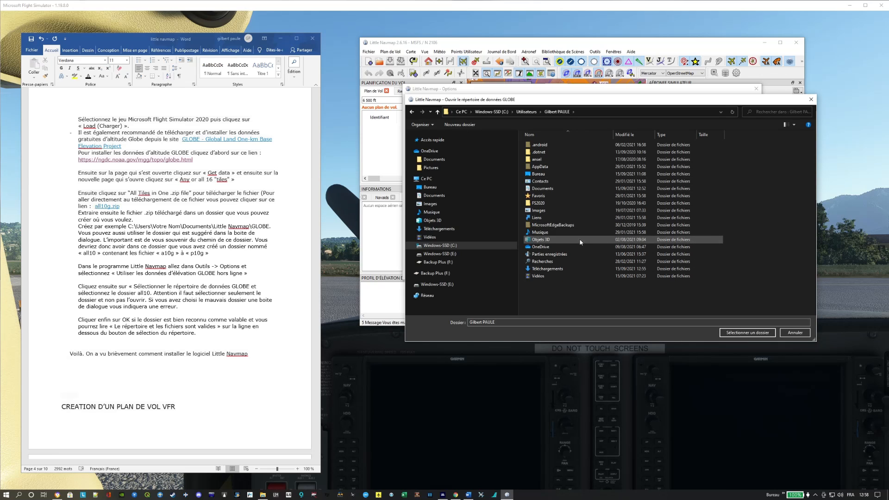
double_click(564, 189)
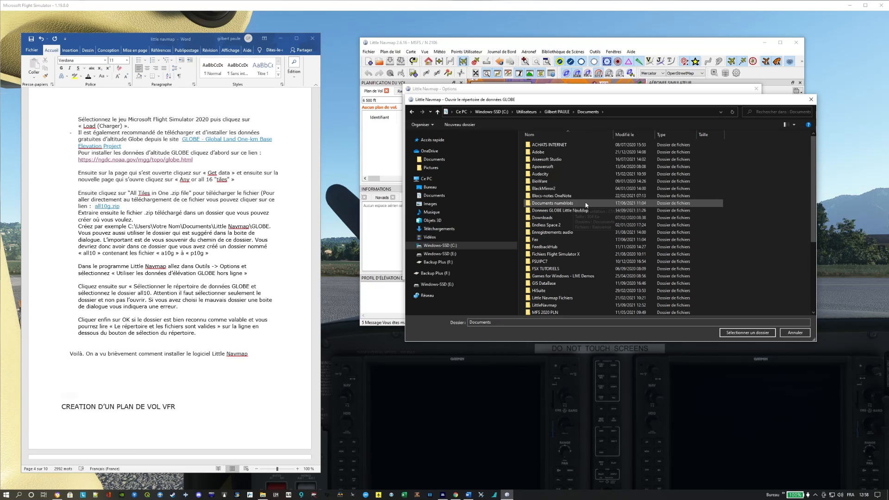
scroll(564, 259, "down", 1)
double_click(564, 290)
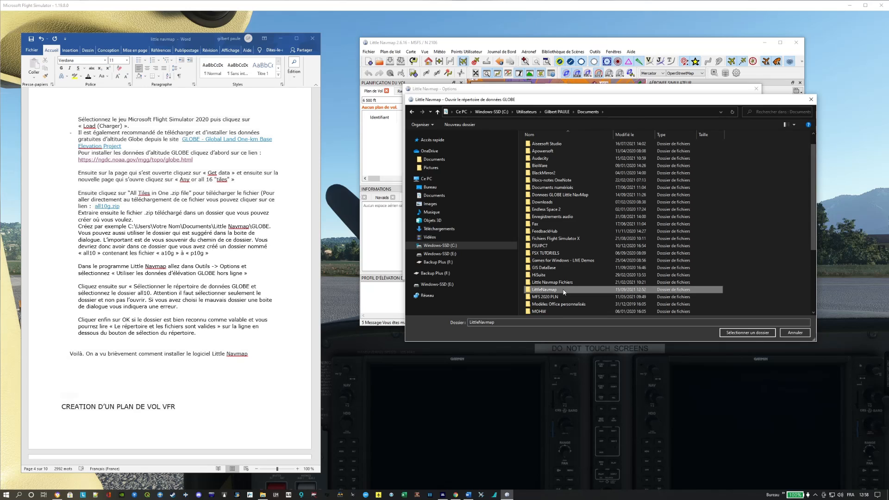
double_click(558, 145)
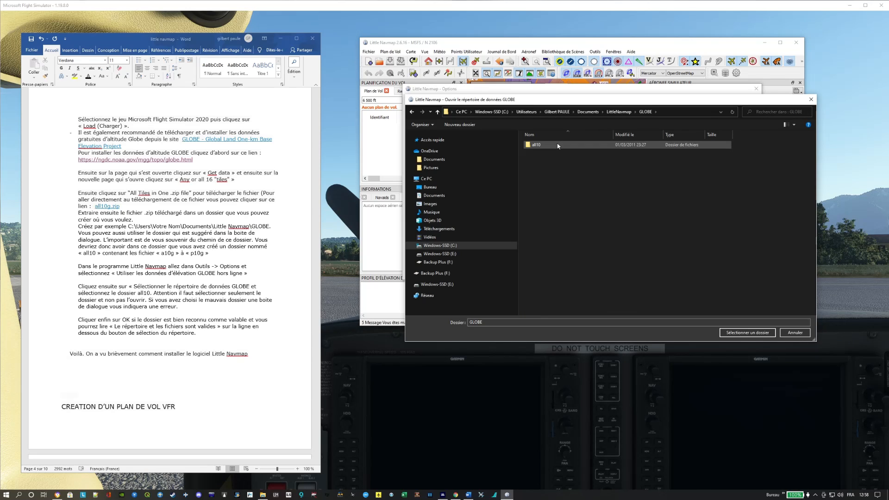
Look inside the all10 folder, return to GLOBE and assign all10 as the GLOBE data directory.
left_click(567, 146)
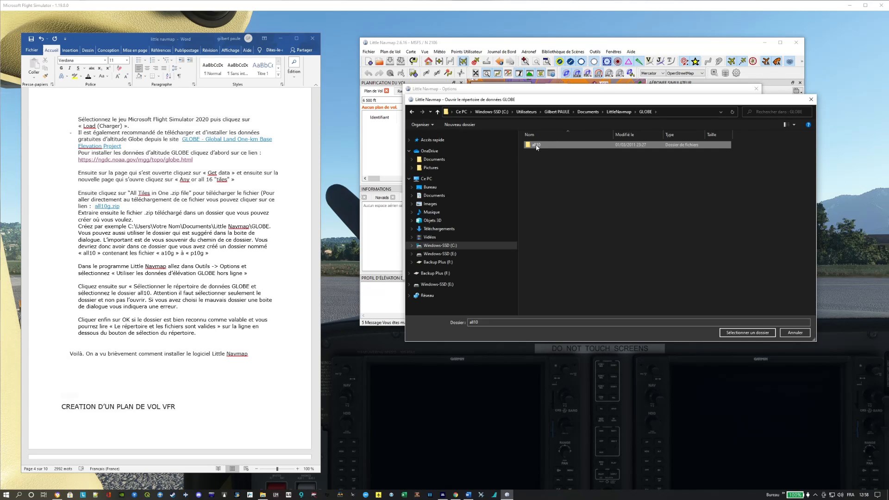
double_click(564, 145)
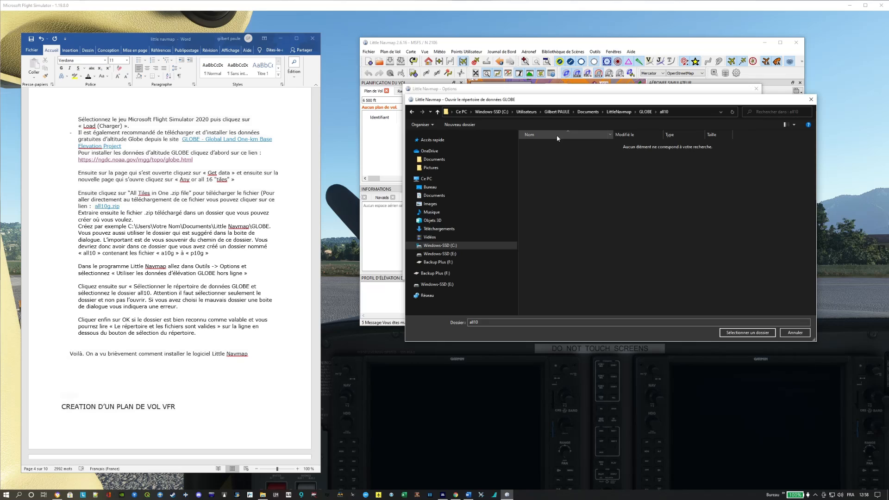
left_click(436, 113)
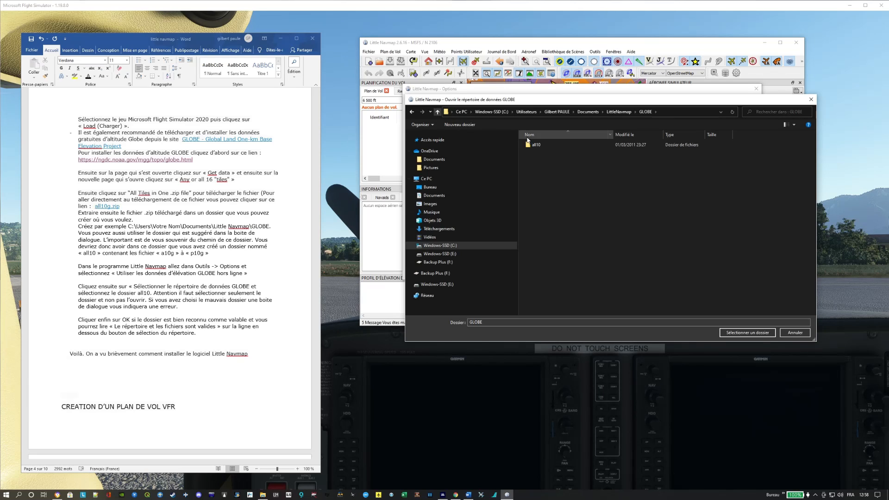
left_click(743, 333)
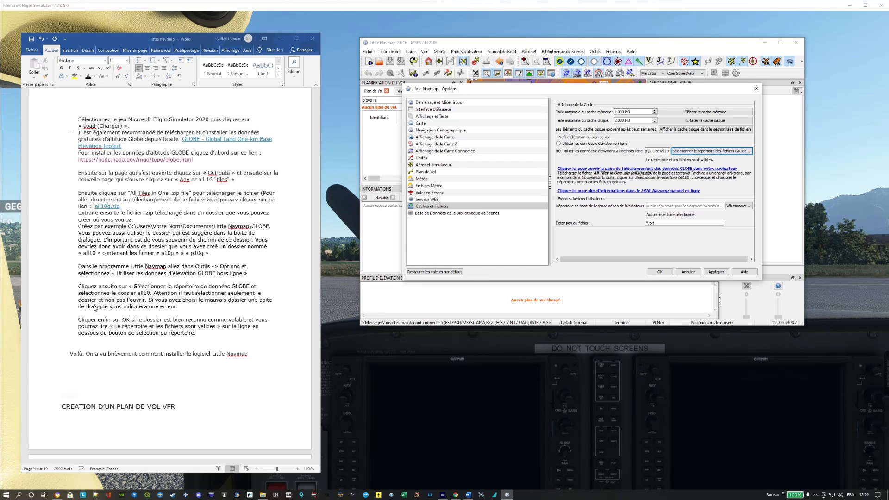
Review the Word tutorial's instructions on selecting the all10 folder and validating the directory.
scroll(221, 310, "down", 1)
left_click(217, 262)
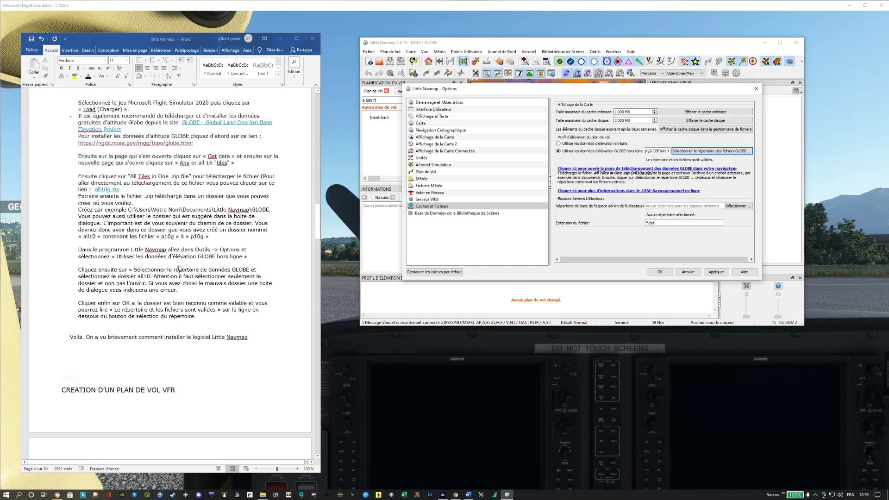
scroll(232, 289, "down", 1)
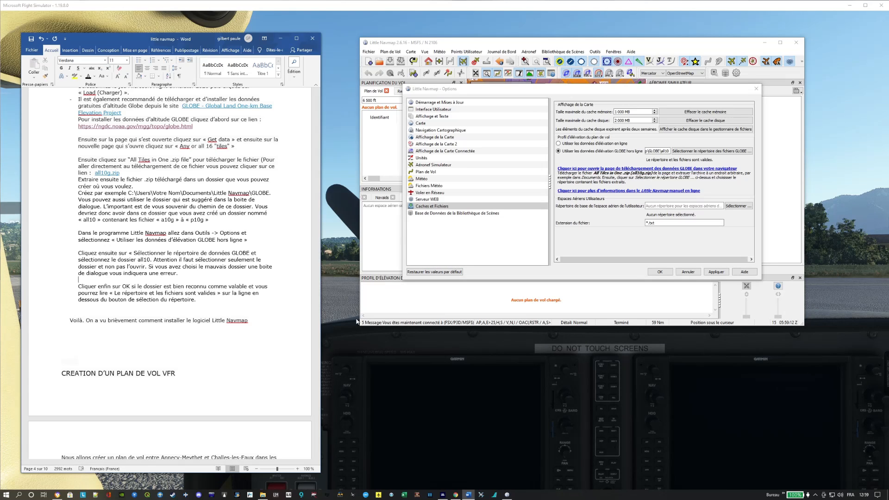
Choose the GLOBE data directory again, going up to GLOBE, opening the all10 folder and assigning it.
left_click(711, 152)
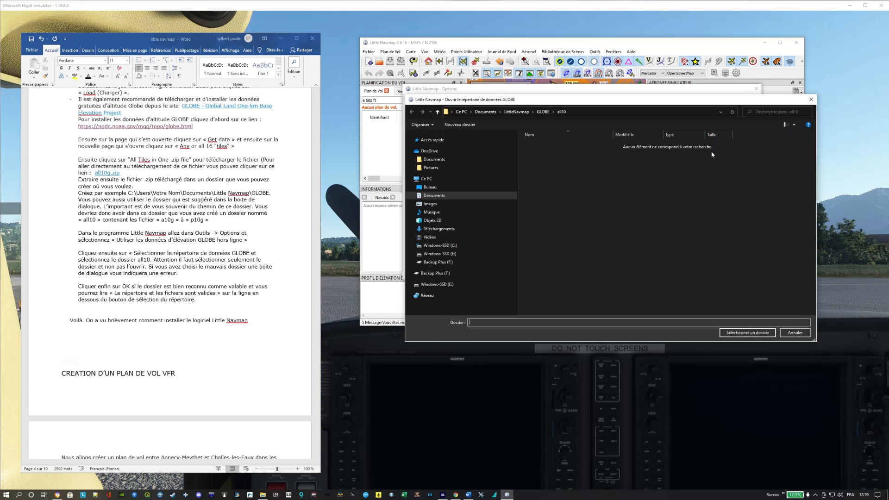
left_click(543, 113)
left_click(538, 146)
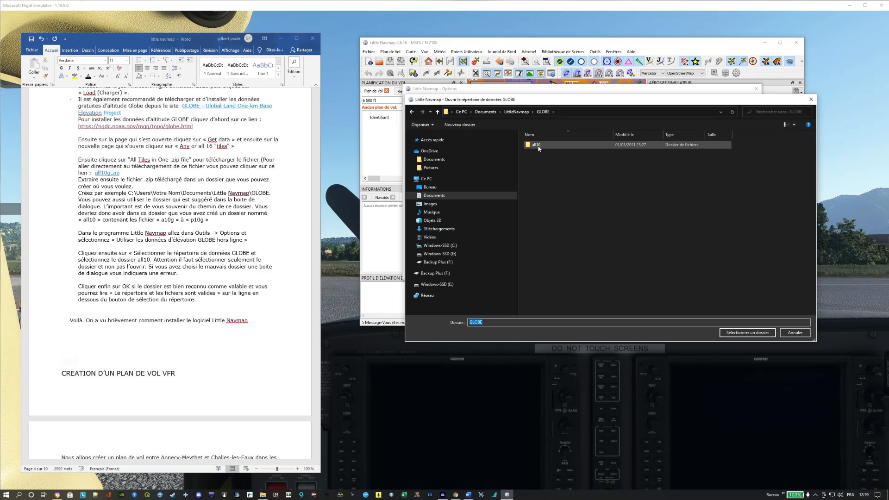
double_click(538, 146)
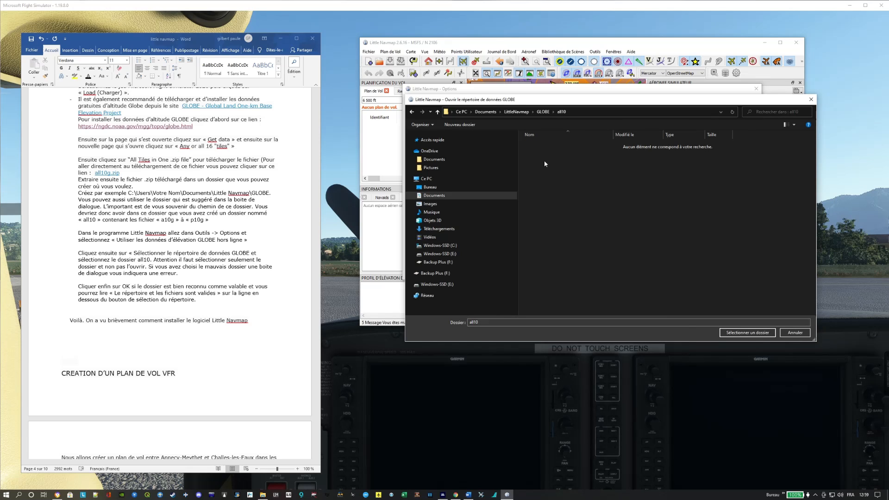
left_click(755, 333)
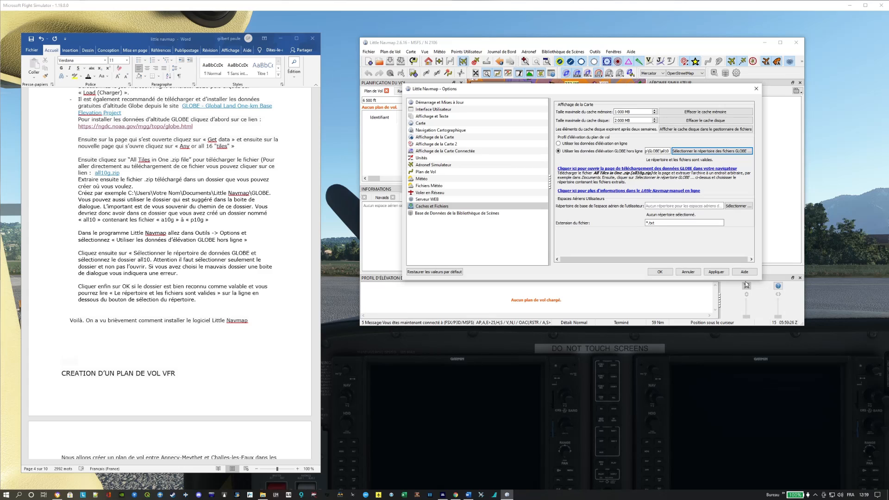
Assign the parent GLOBE folder inside LittleNavmap as the GLOBE data directory to demonstrate a wrong selection.
left_click(686, 152)
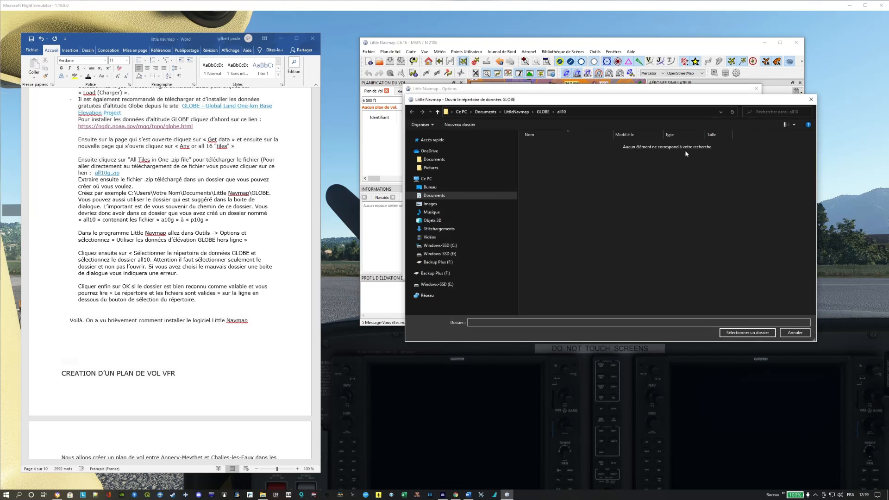
left_click(543, 112)
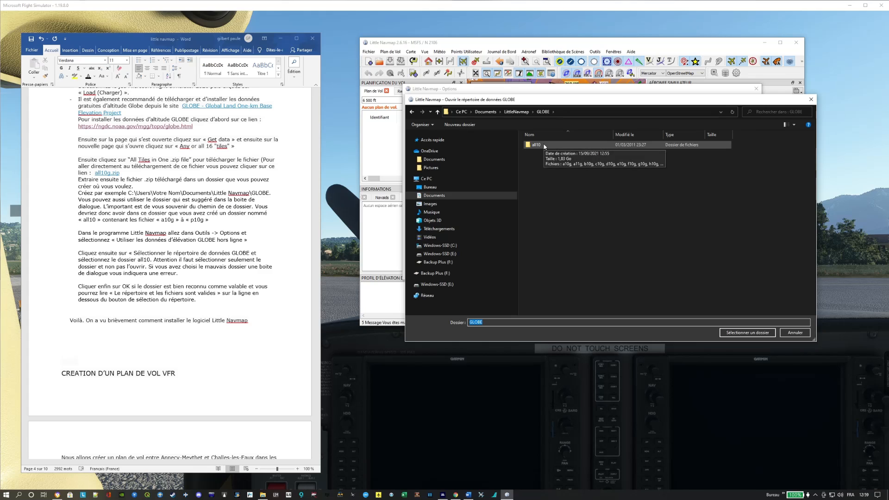
left_click(523, 112)
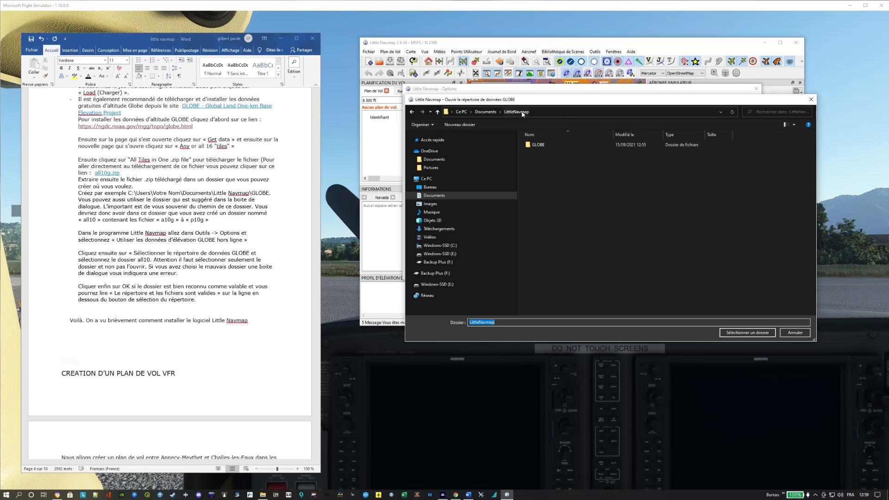
left_click(557, 148)
left_click(747, 332)
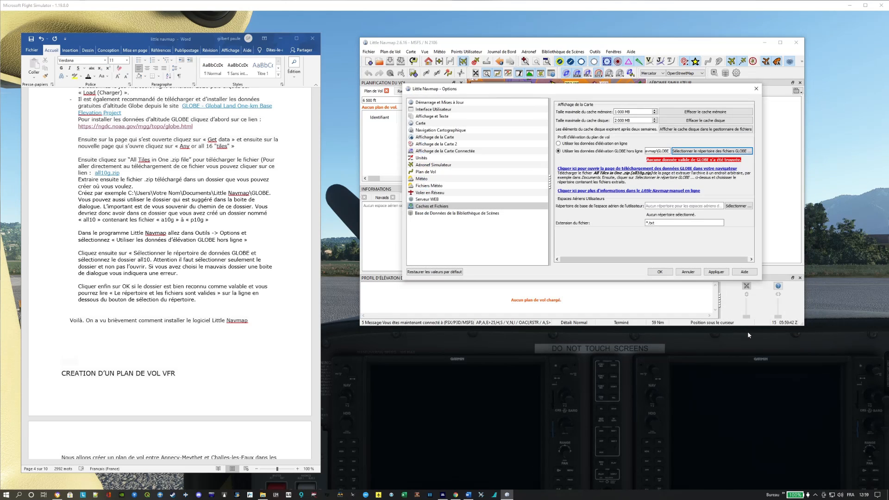
Select the all10 folder without opening it as the GLOBE data directory and accept the options.
left_click(718, 153)
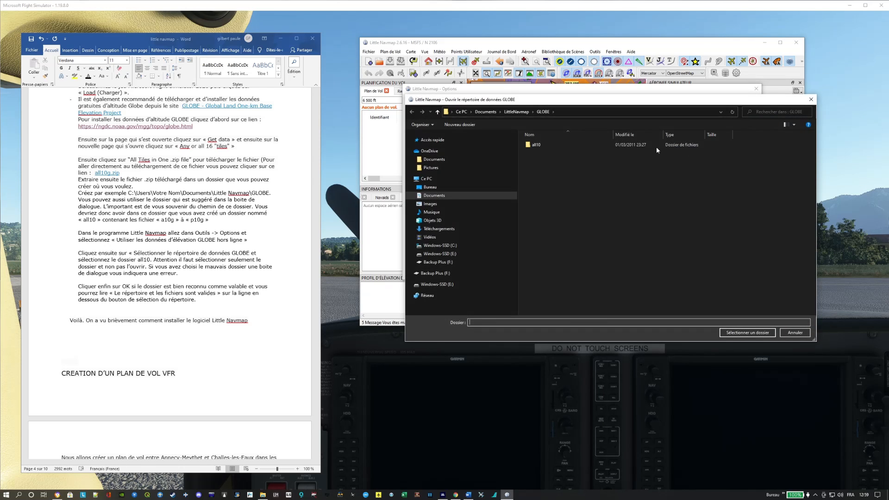
left_click(548, 146)
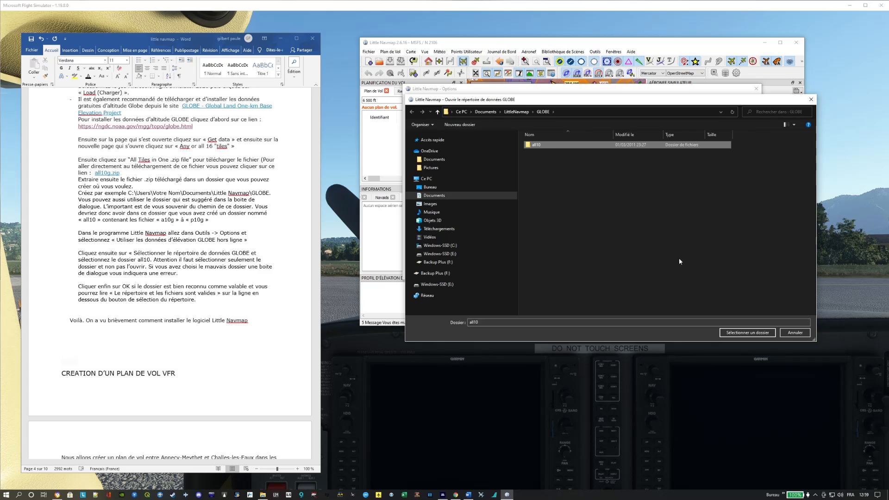
left_click(752, 332)
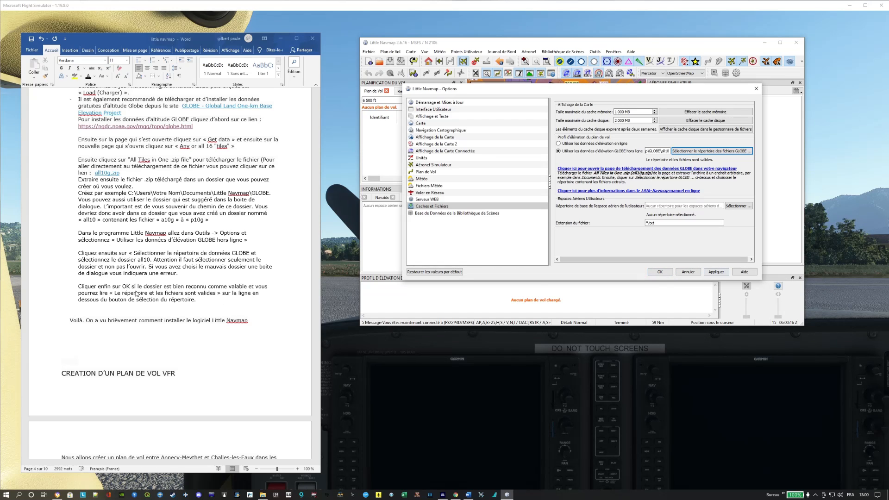
scroll(121, 295, "down", 1)
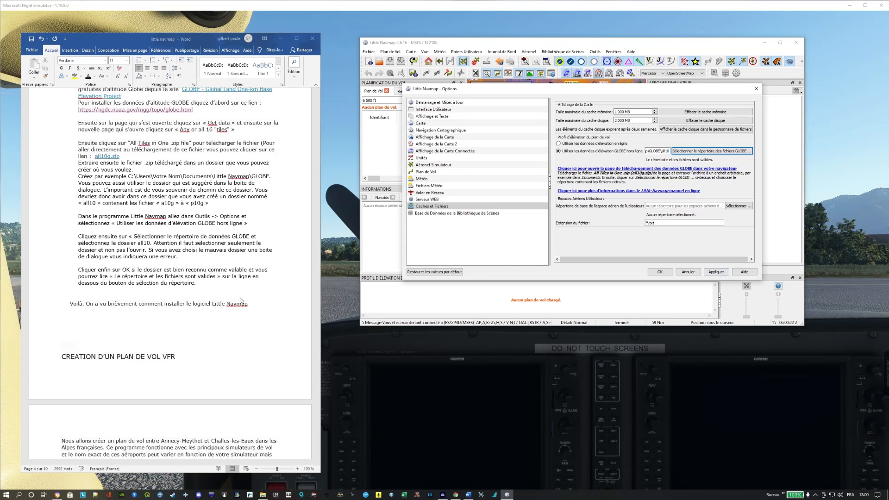
left_click(661, 272)
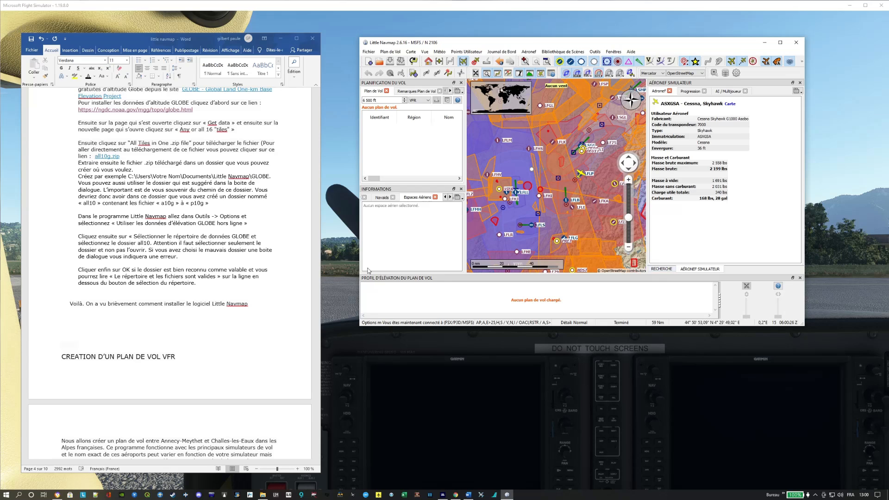
In the Word tutorial, add blank space above the heading CREATION D'UN PLAN DE VOL VFR to move it to the next page.
scroll(180, 275, "down", 2)
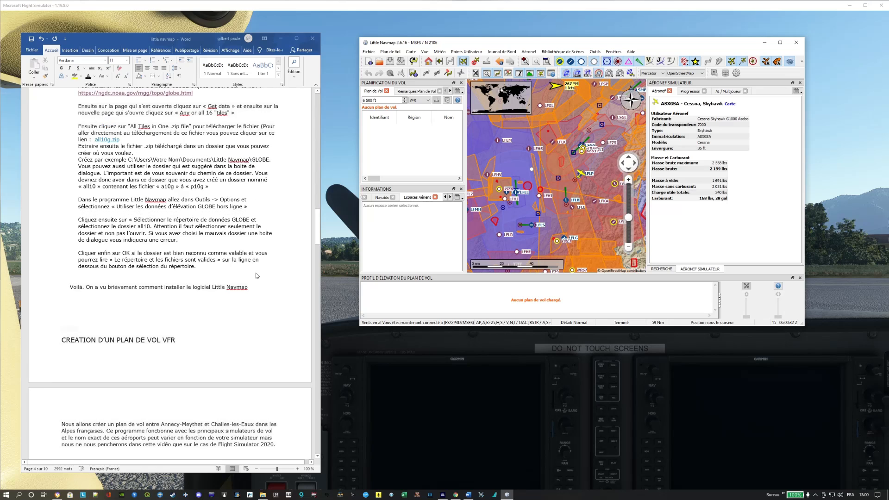
scroll(257, 276, "up", 2)
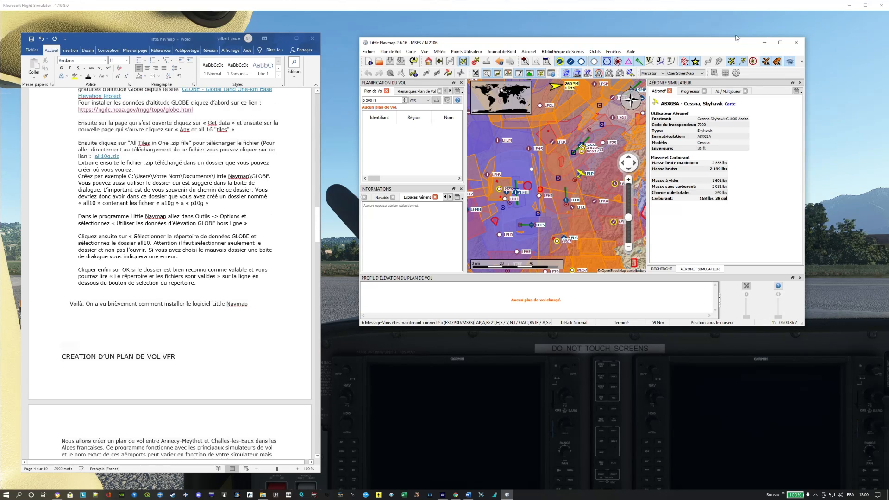
left_click(181, 337)
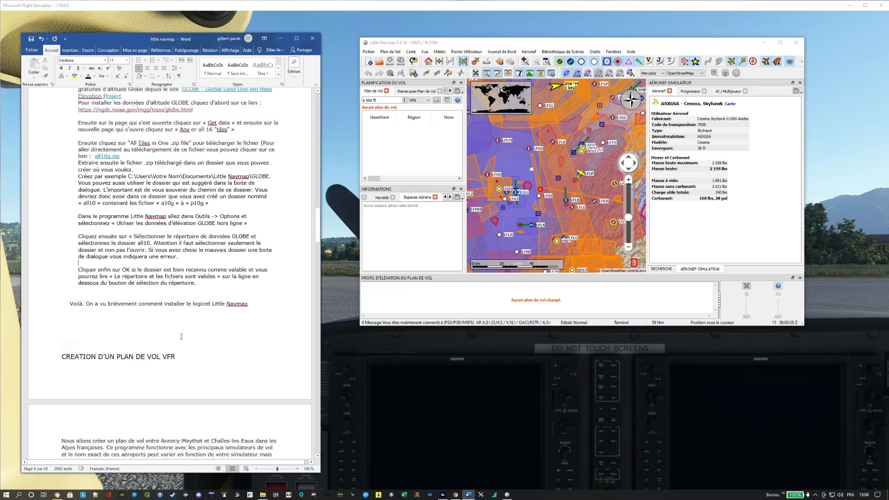
scroll(130, 319, "down", 3)
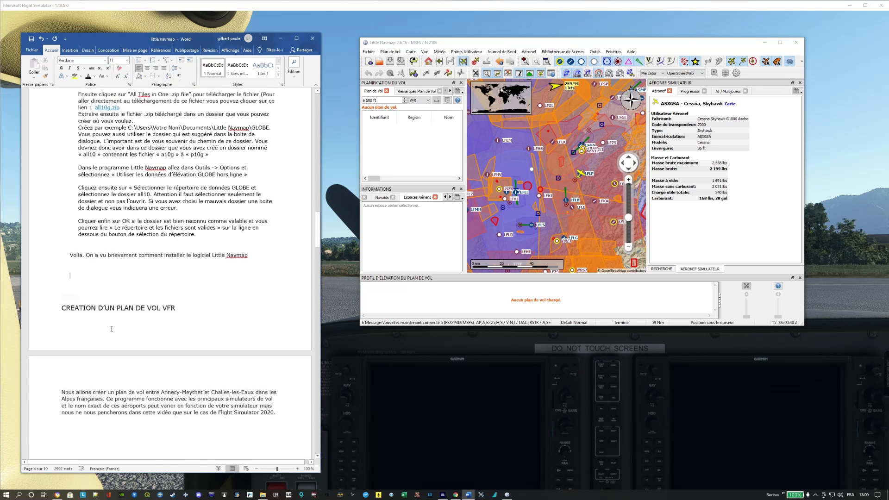
key("Return")
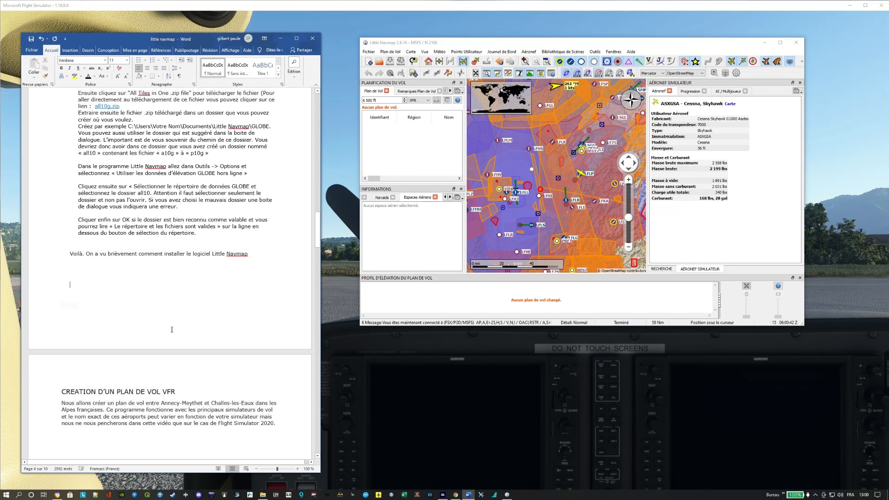
Review the Word tutorial's introduction to the VFR flight plan between Annecy-Meythet and Challes-les-Eaux, highlighting the passages being discussed.
scroll(175, 330, "up", 4)
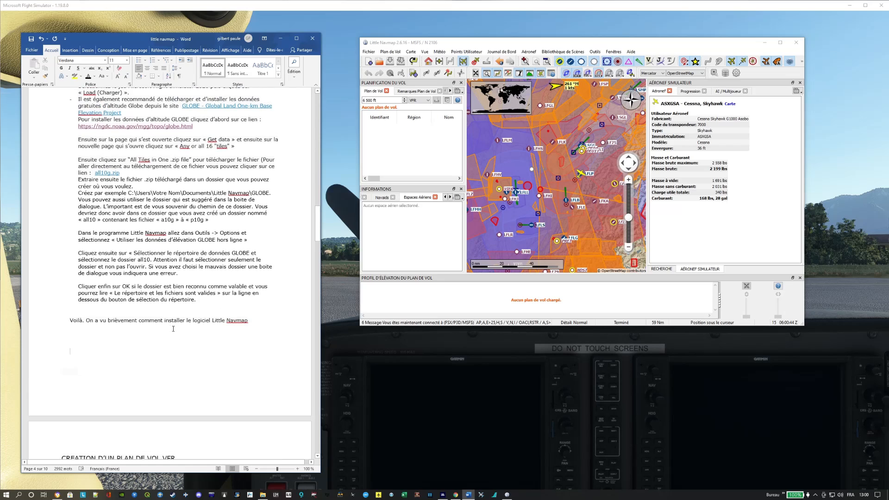
scroll(279, 315, "down", 10)
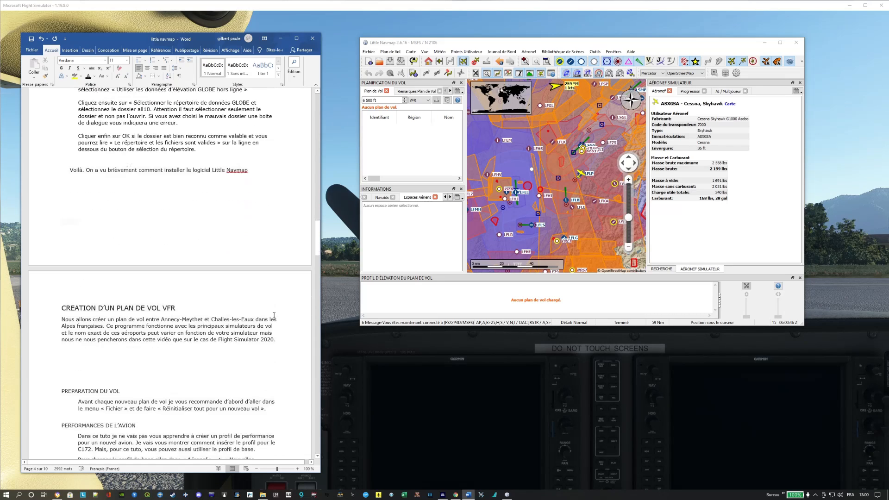
scroll(274, 315, "down", 9)
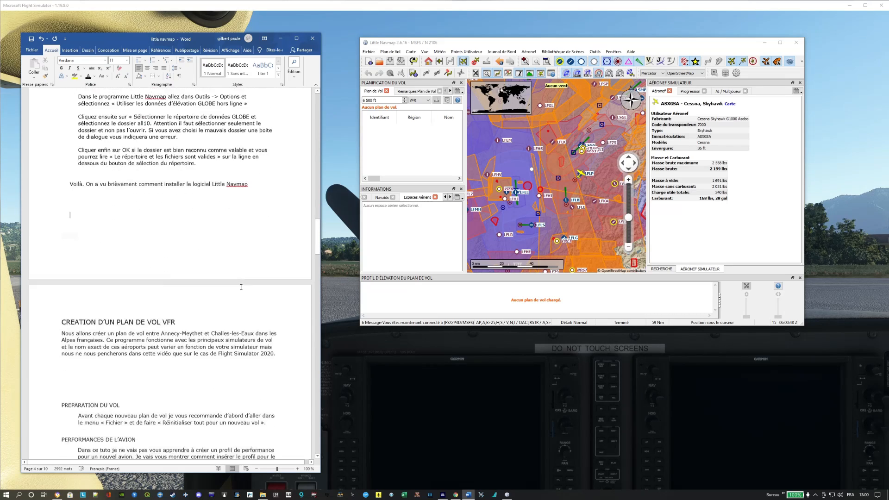
scroll(241, 287, "down", 2)
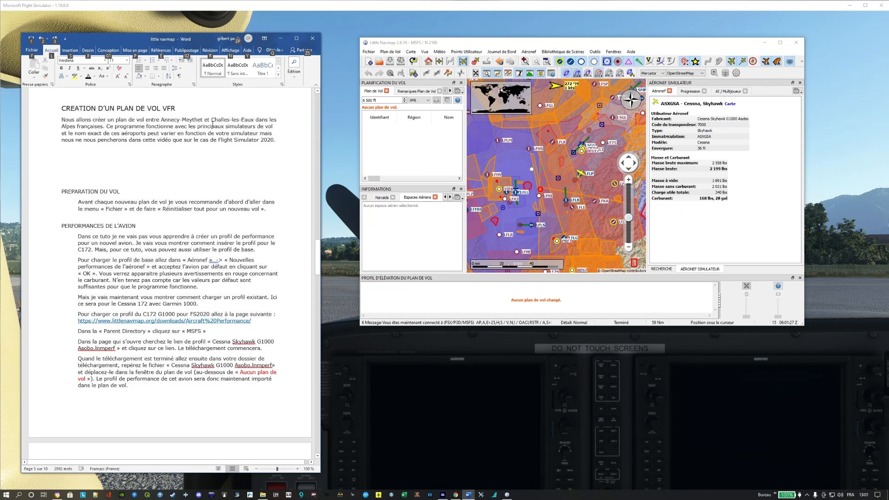
scroll(212, 125, "up", 1)
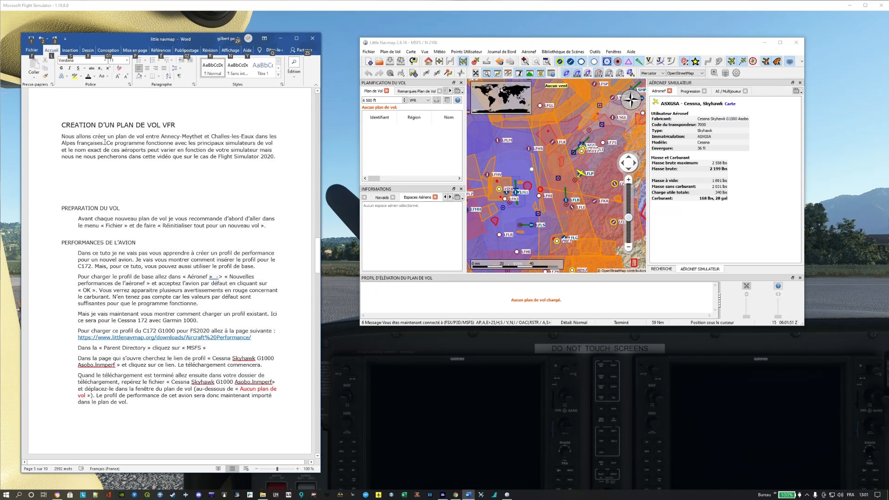
left_click_drag(103, 143, 68, 147)
key("Down")
key("Down")
key("Down")
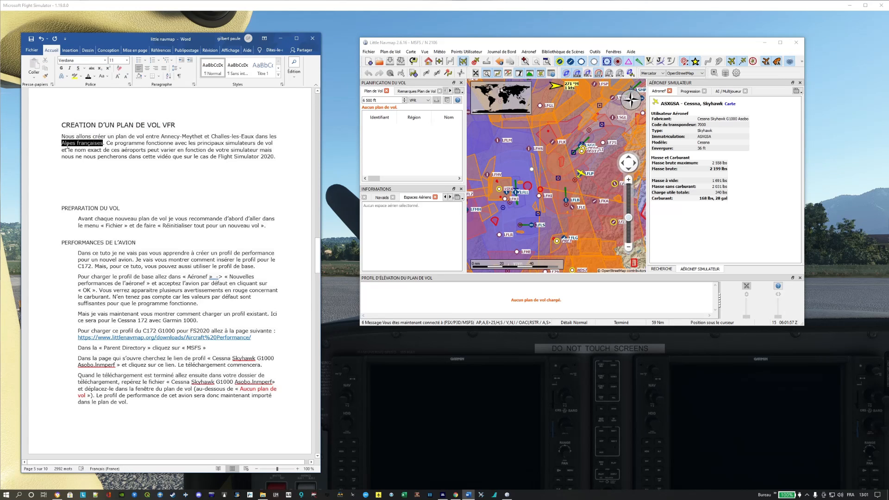
left_click(229, 144)
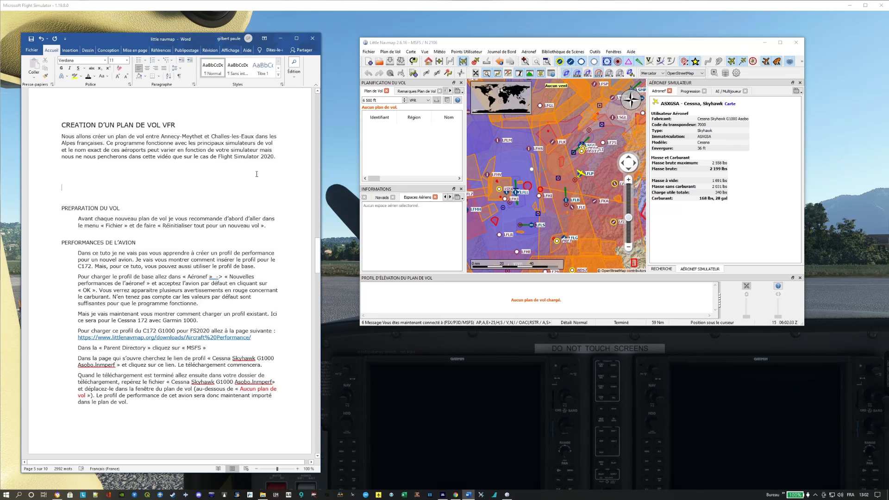
left_click_drag(279, 157, 62, 137)
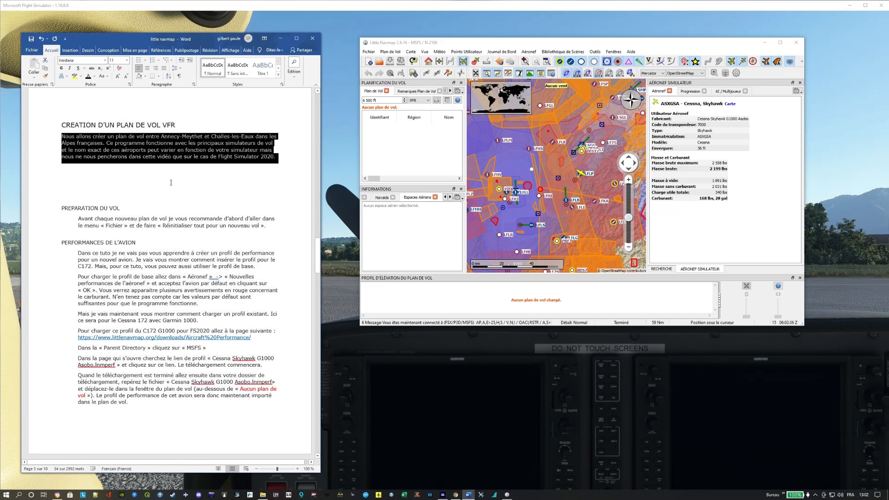
left_click(235, 182)
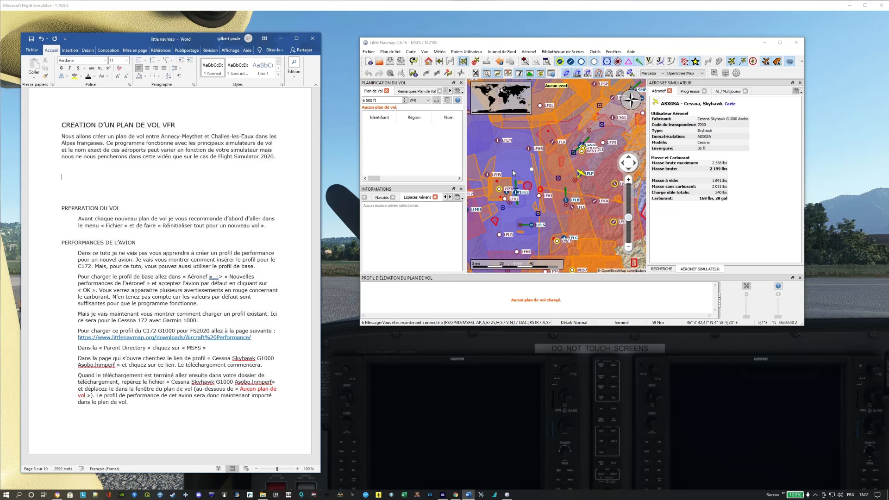
Explore the Little Navmap map from the French Alps out to Europe and inspect airspace information along the way.
scroll(533, 179, "down", 2)
scroll(537, 179, "down", 2)
left_click(535, 184)
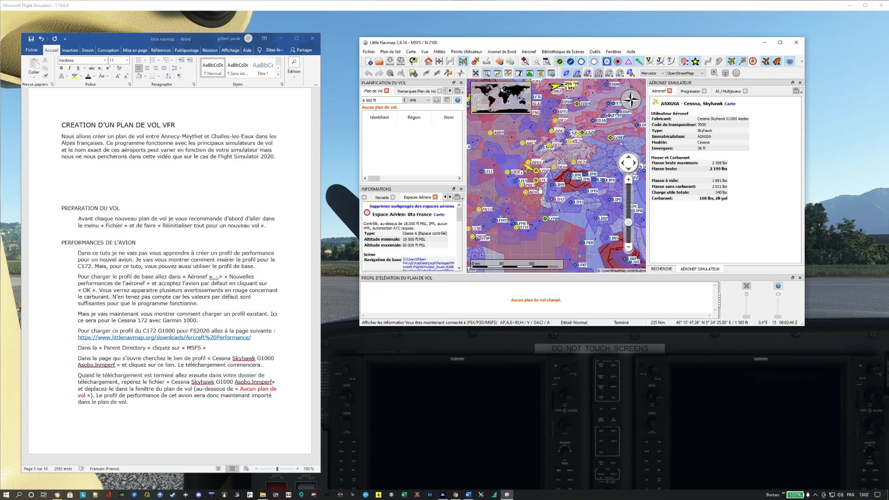
left_click(504, 93)
left_click(128, 189)
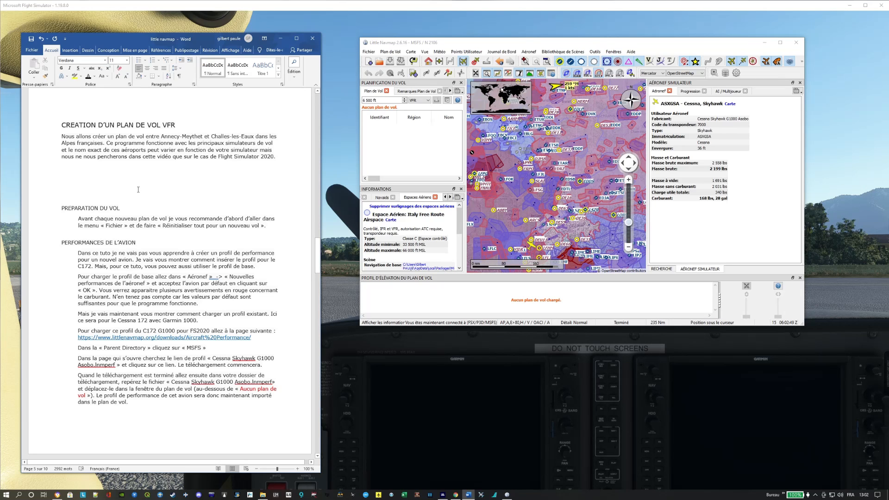
scroll(522, 229, "down", 2)
left_click(516, 205)
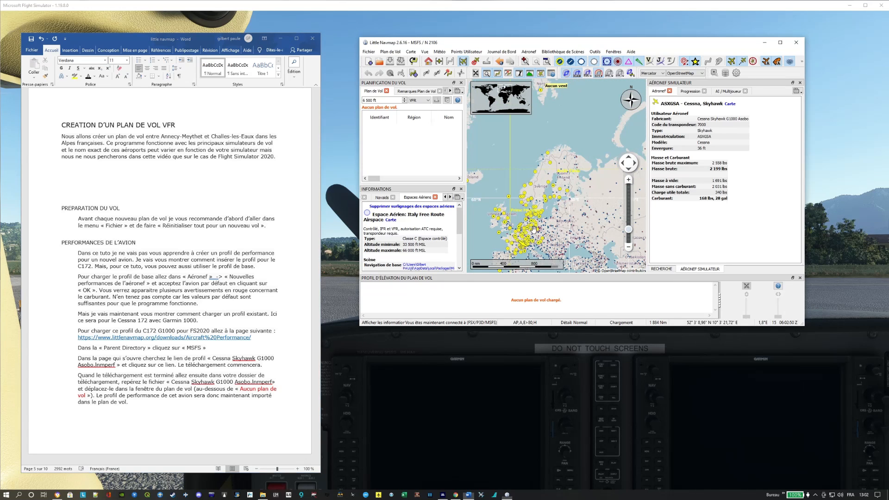
scroll(516, 205, "down", 2)
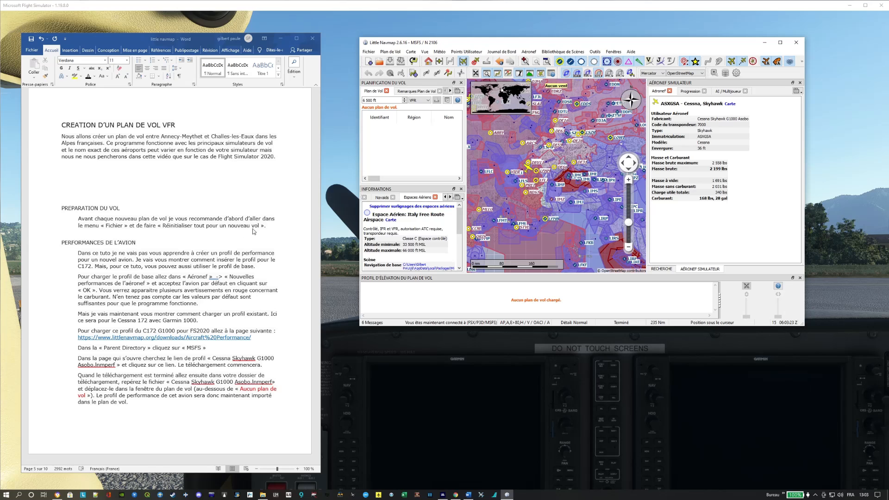
Reset everything in Little Navmap for a new flight with the preselected reset items, and return to the Word tutorial.
left_click(369, 52)
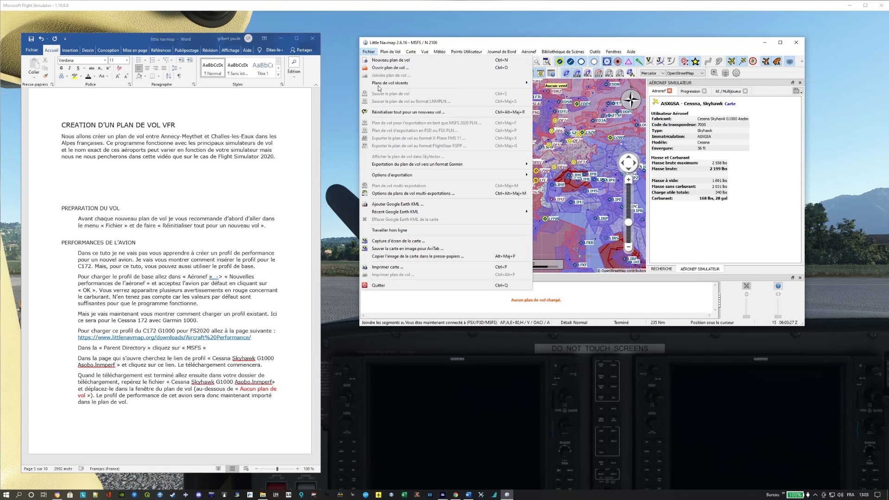
left_click(428, 115)
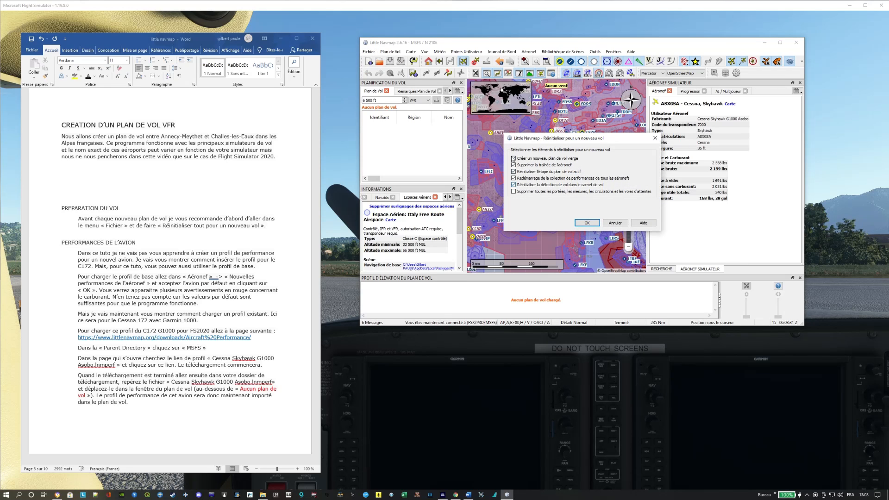
left_click(587, 224)
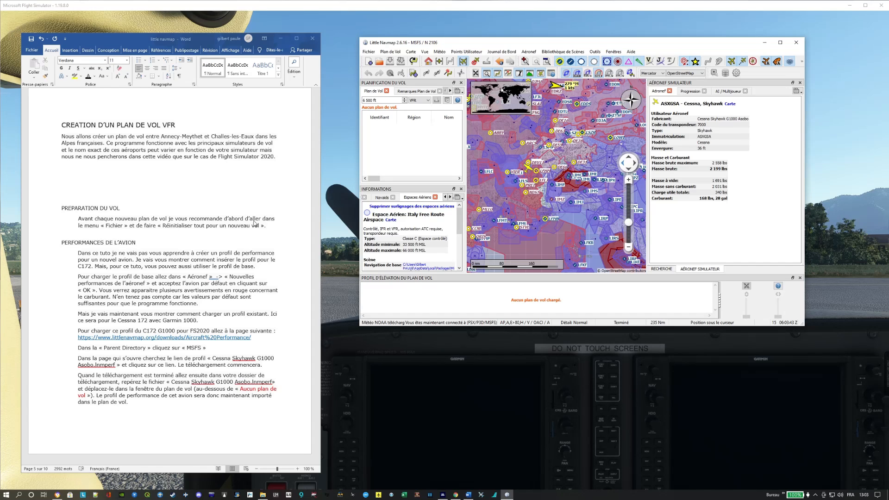
left_click(68, 253)
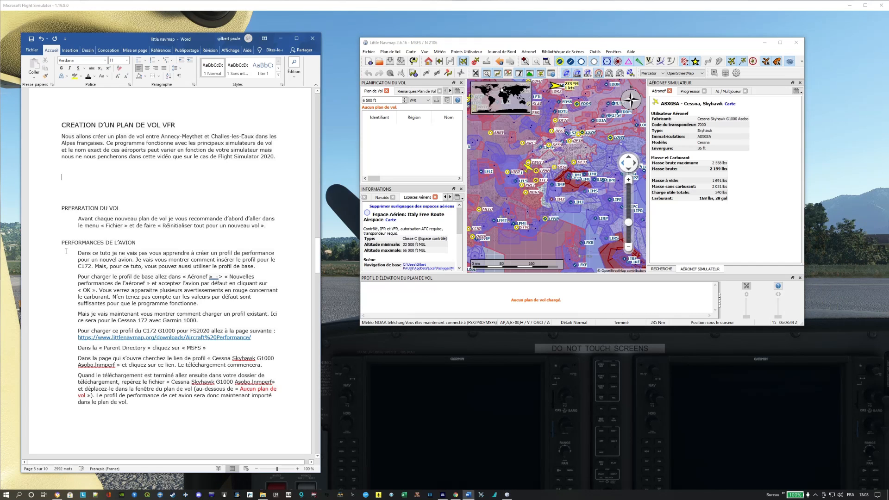
In the Word tutorial's PERFORMANCES DE L'AVION section, ignore the grammar flag after « Aéronef ».
scroll(69, 253, "down", 2)
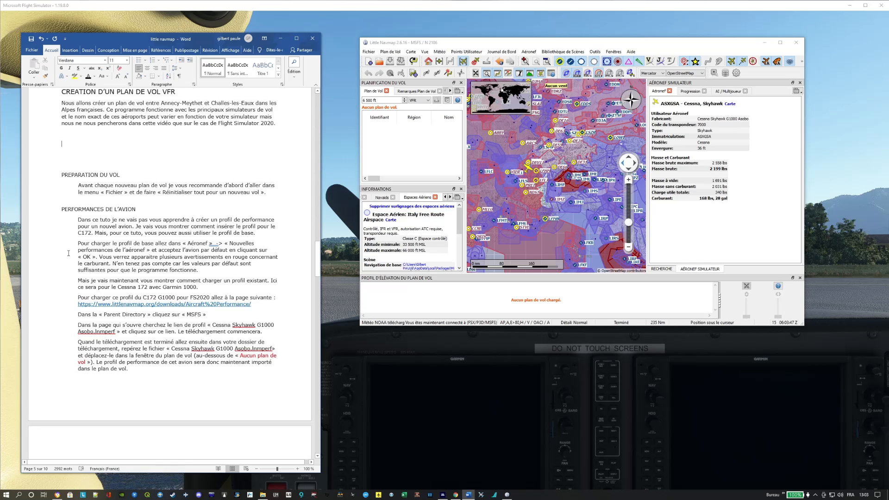
scroll(69, 253, "down", 1)
scroll(68, 253, "down", 1)
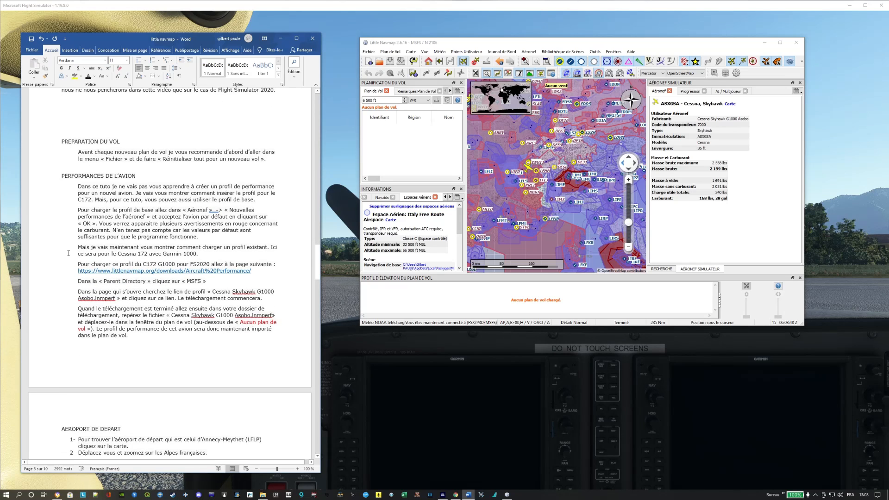
right_click(212, 211)
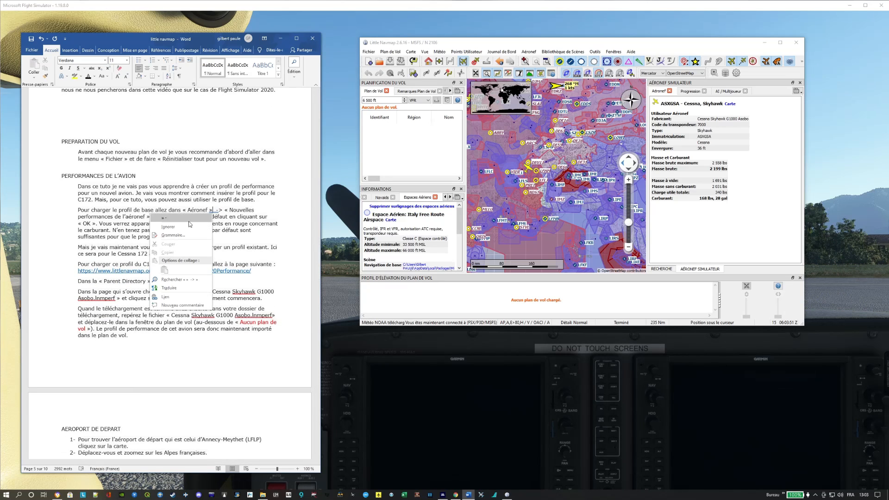
left_click(178, 227)
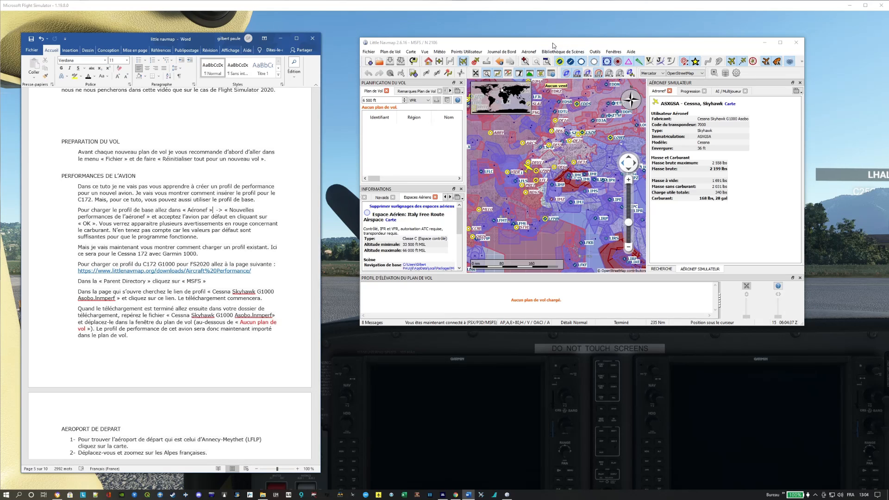
Switch to Little Navmap and create a new aircraft performance profile, accepting the default values.
left_click(525, 53)
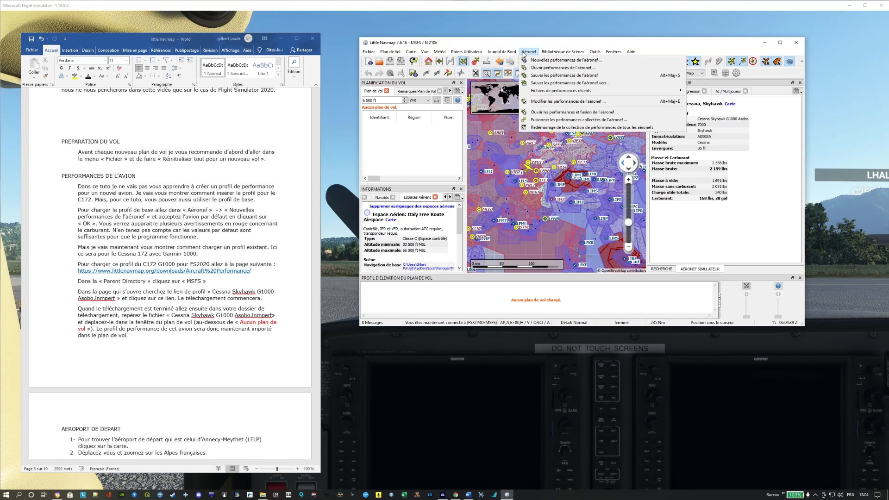
left_click(559, 61)
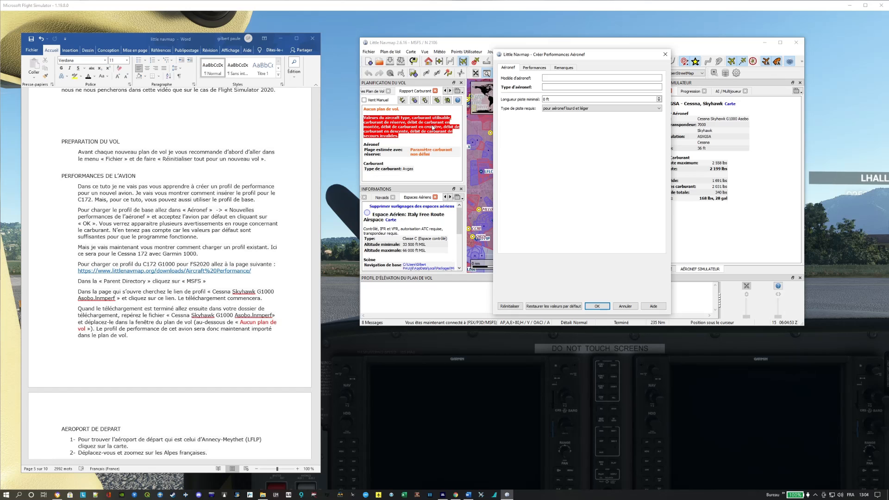
left_click(599, 306)
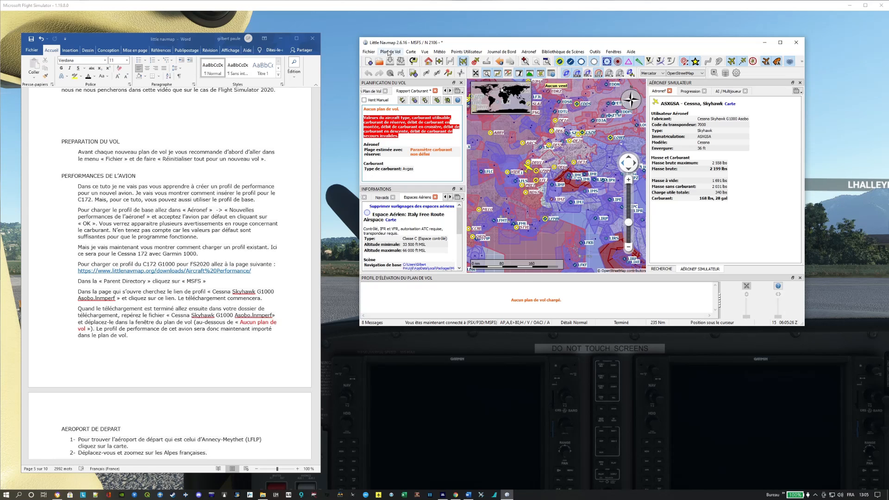
Reset everything for a new flight, keeping the preselected reset items.
left_click(374, 53)
left_click(373, 53)
left_click(372, 54)
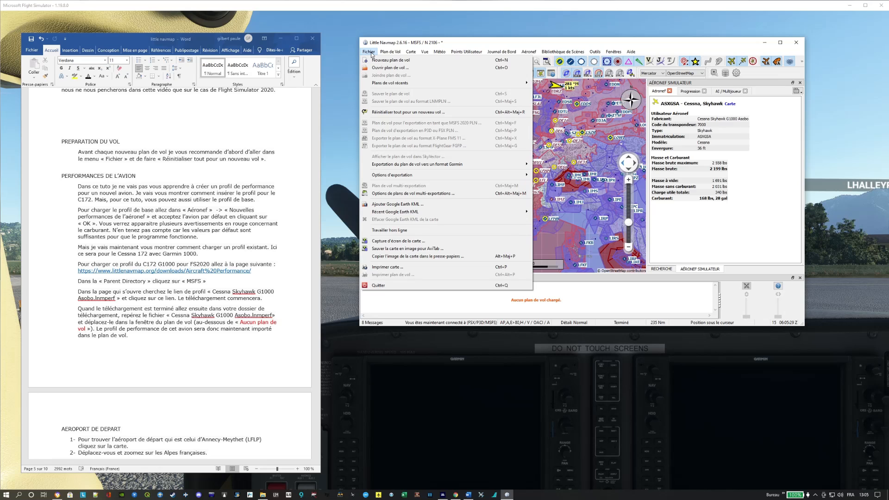
left_click(432, 112)
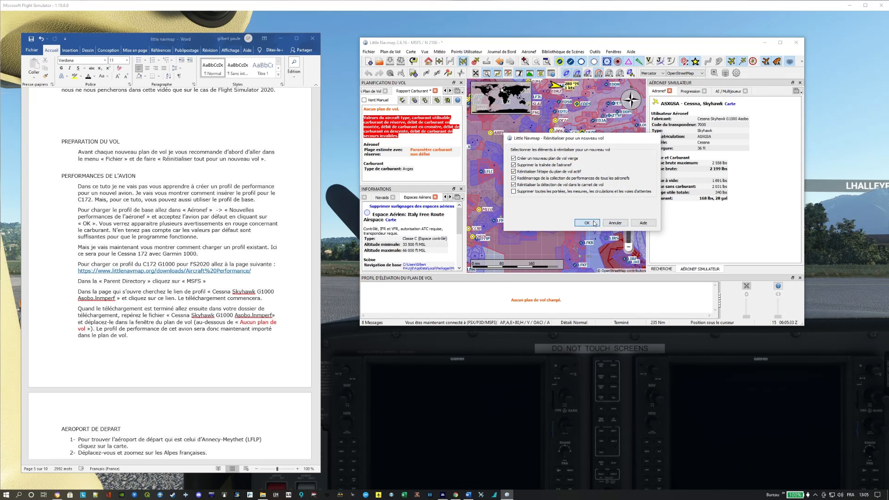
left_click(595, 223)
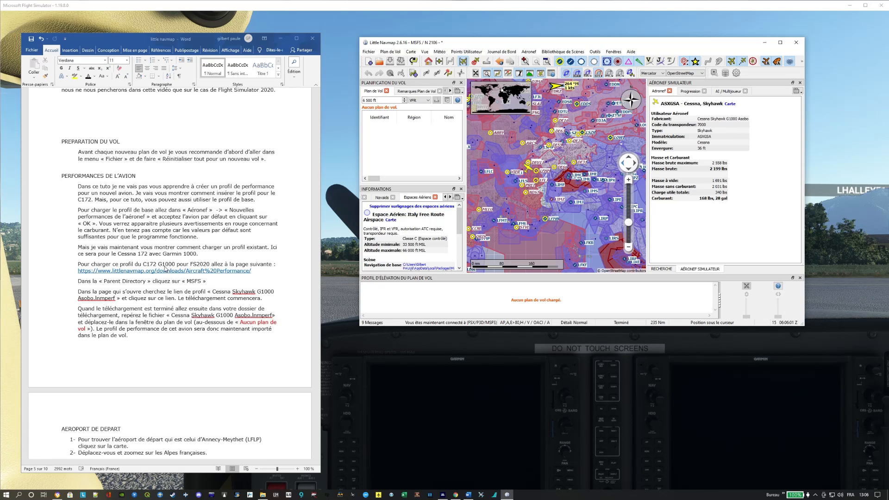
Follow the Word tutorial's Aircraft Performance link to the browser and download Cessna Skyhawk G1000 Asobo.lnmperf from the MSFS folder.
left_click(290, 290)
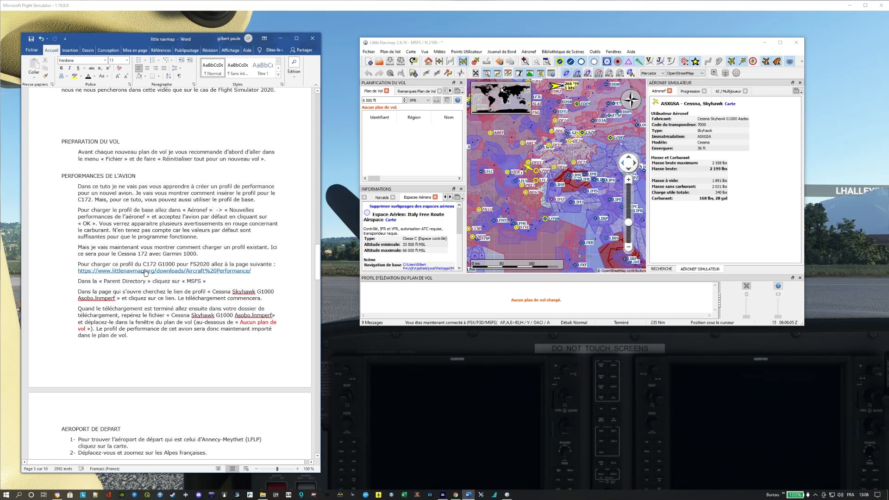
left_click(122, 273, "ctrl")
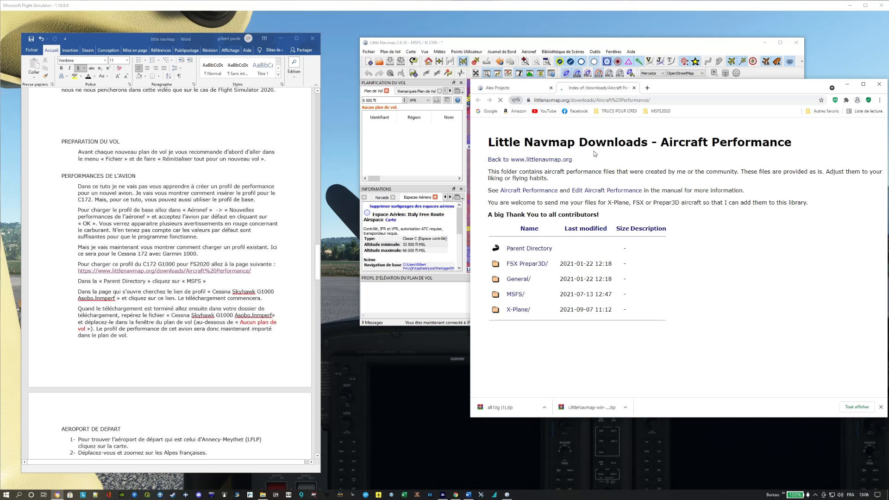
left_click_drag(690, 93, 630, 97)
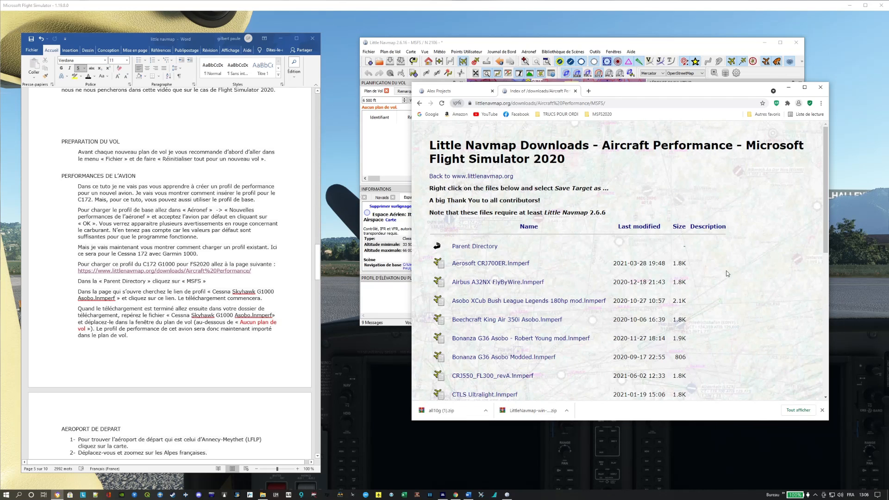
scroll(727, 269, "down", 3)
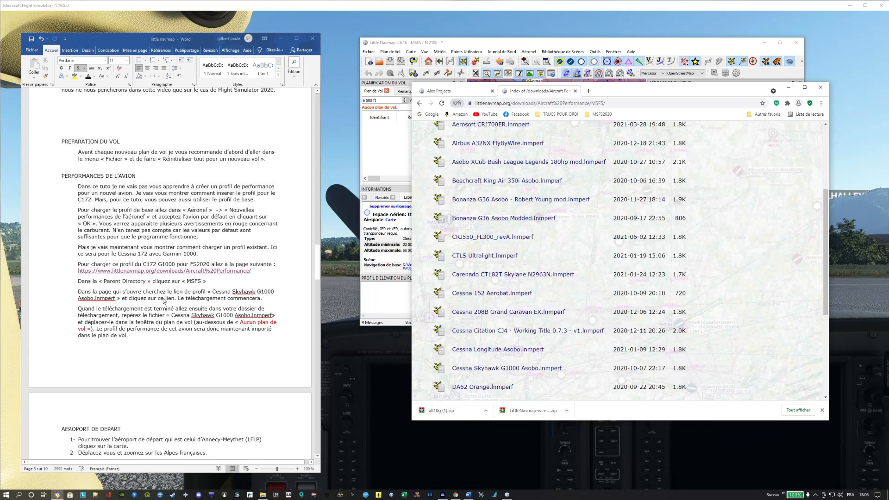
scroll(210, 320, "down", 1)
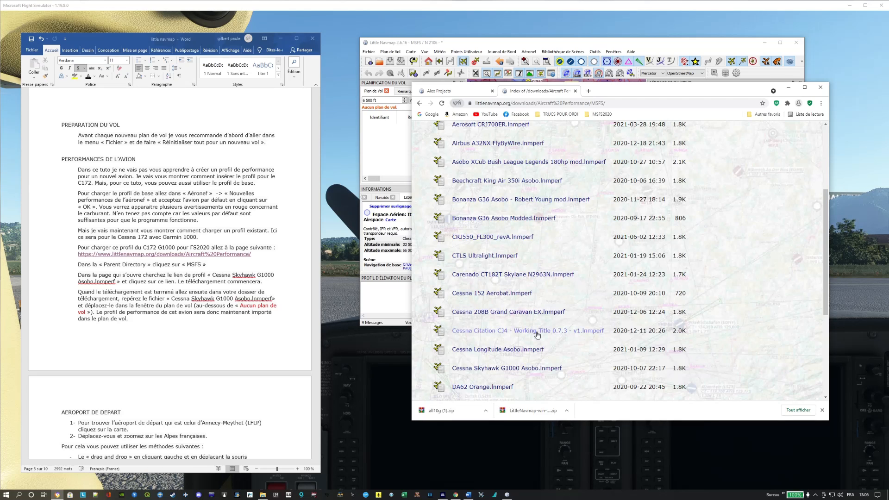
scroll(517, 373, "down", 3)
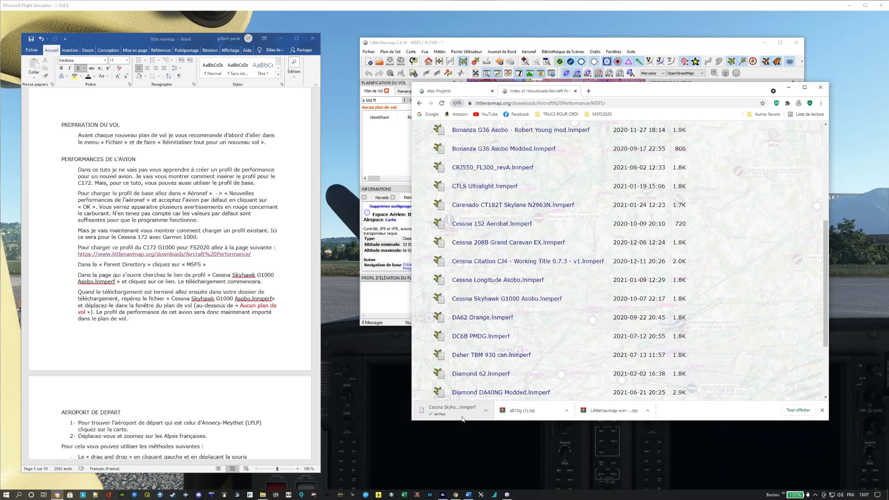
left_click(485, 410)
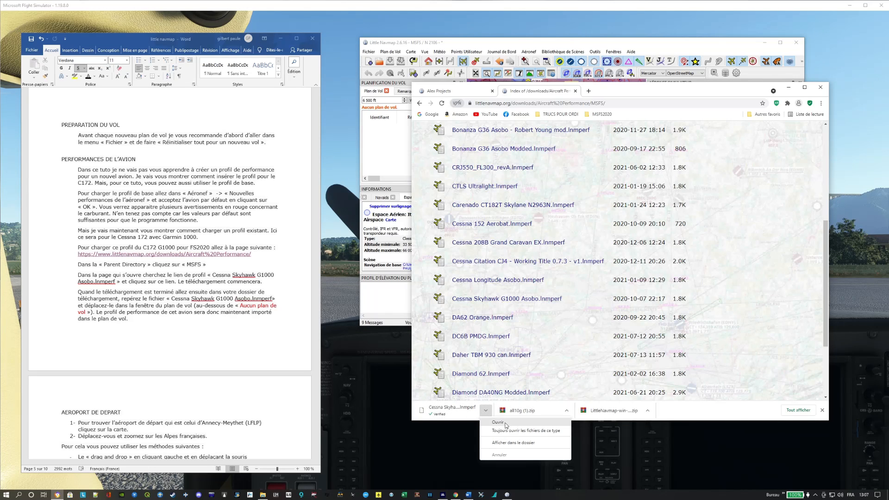
left_click(505, 423)
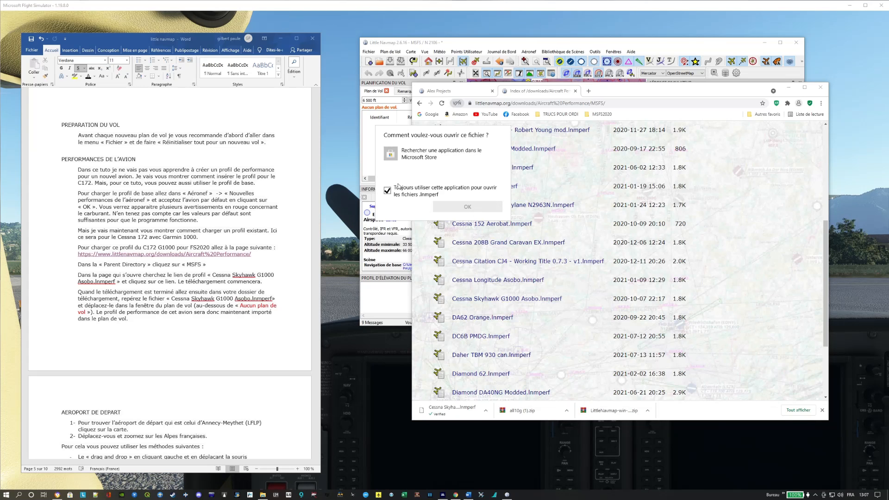
left_click(373, 362)
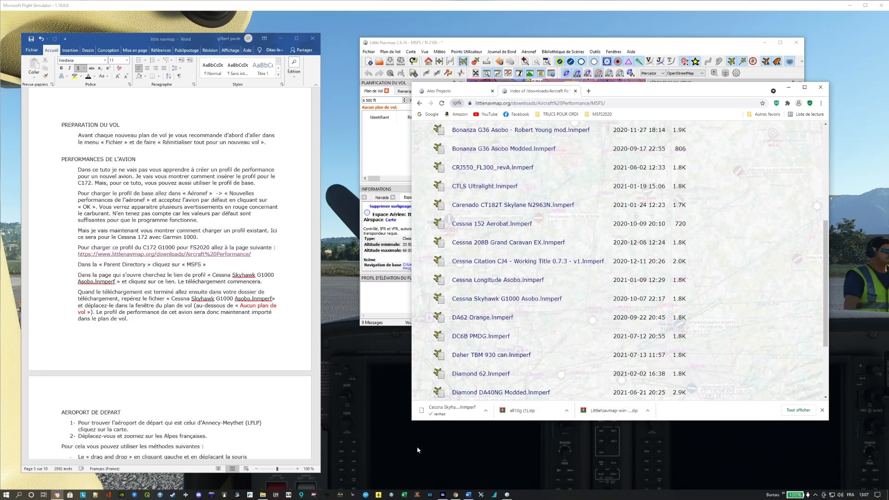
Show the downloaded Cessna profile in its folder, minimize the browser, and place the folder window below Little Navmap's flight plan area.
left_click(485, 412)
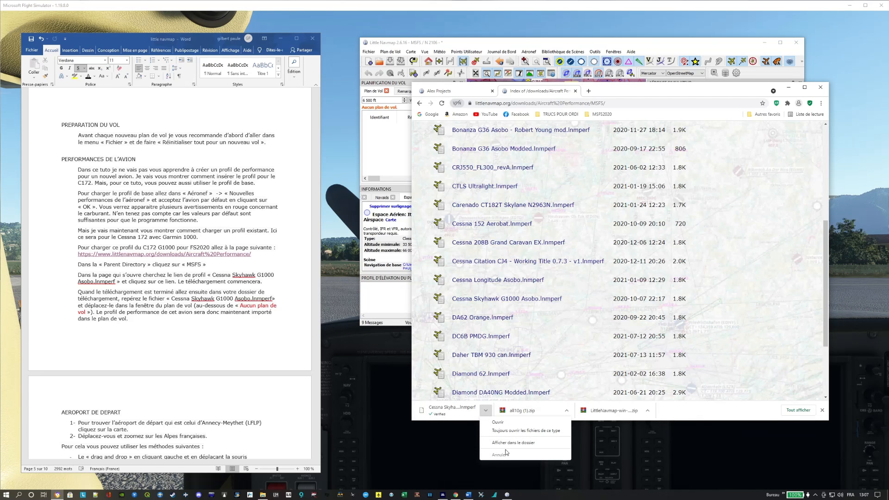
left_click(517, 442)
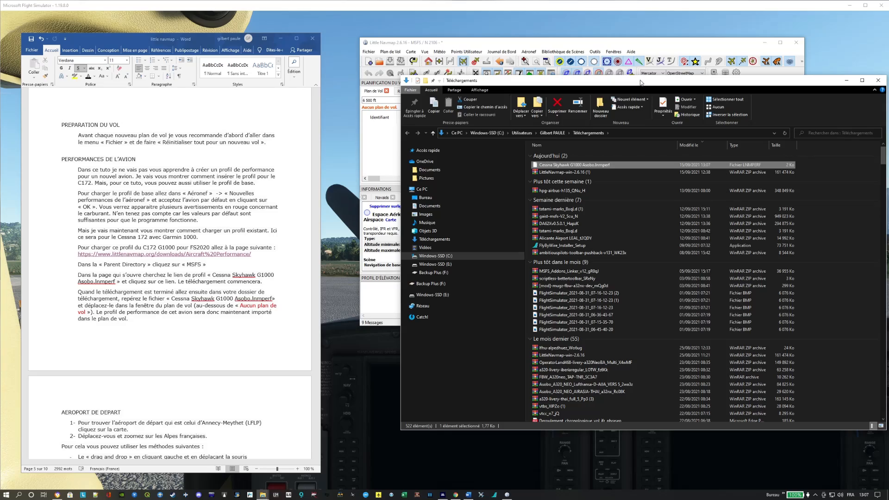
left_click_drag(640, 82, 277, 158)
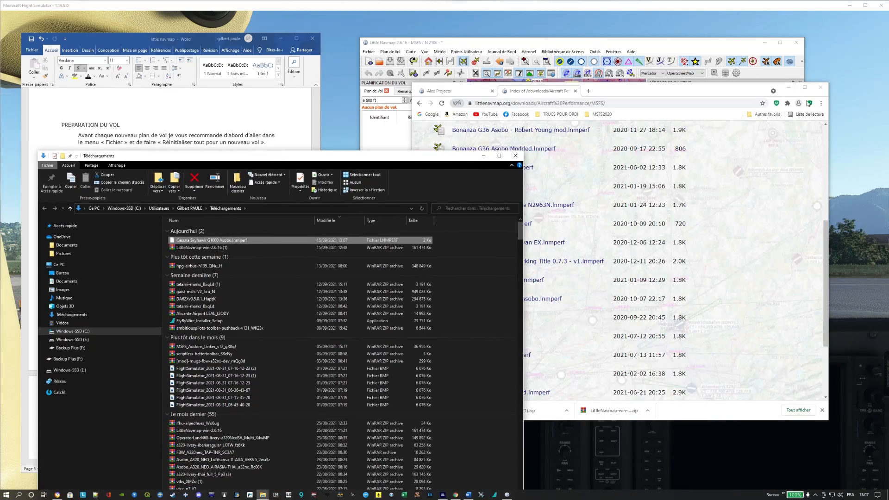
left_click(788, 87)
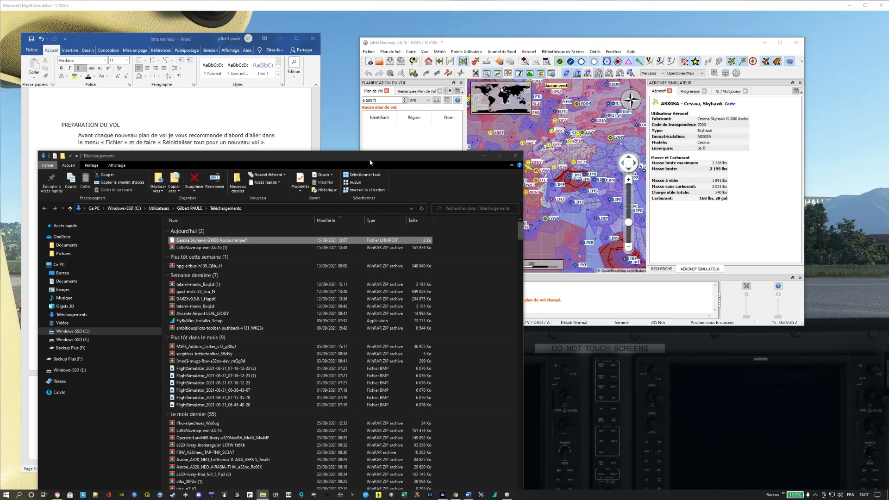
left_click_drag(370, 162, 680, 214)
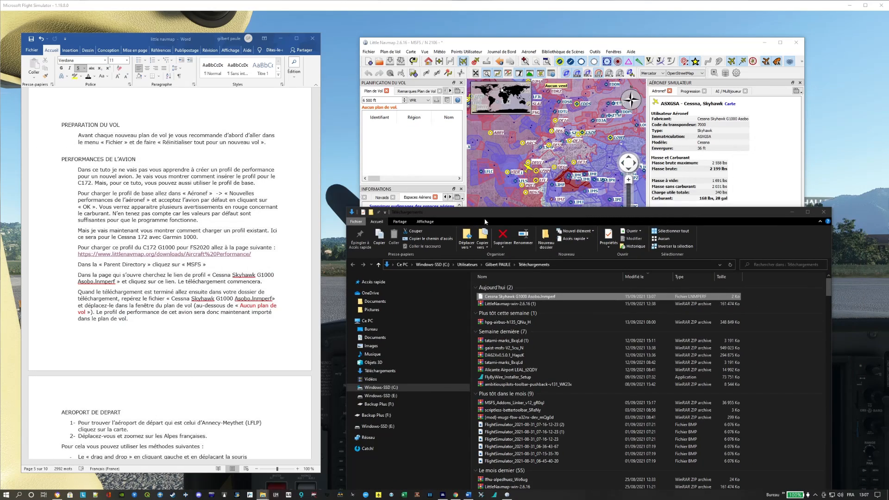
Drop Cessna Skyhawk G1000 Asobo.lnmperf from the Téléchargements folder onto Little Navmap's empty flight plan list.
left_click(562, 43)
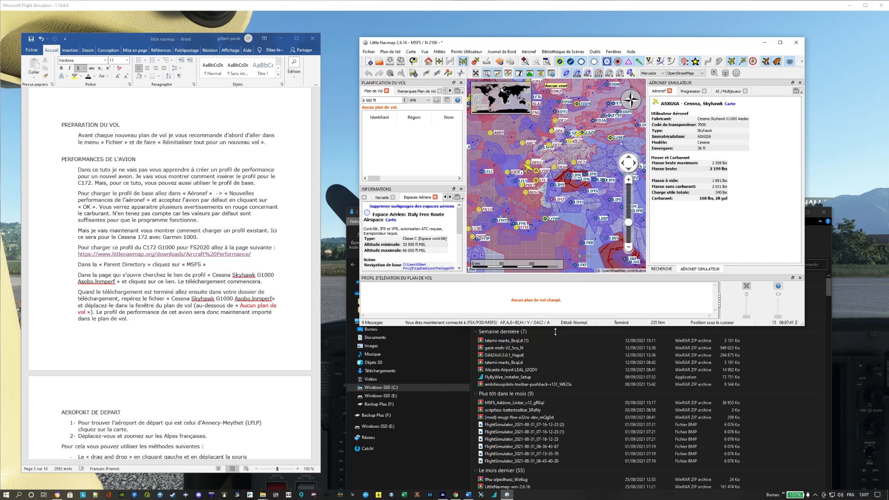
left_click(576, 359)
left_click(551, 296)
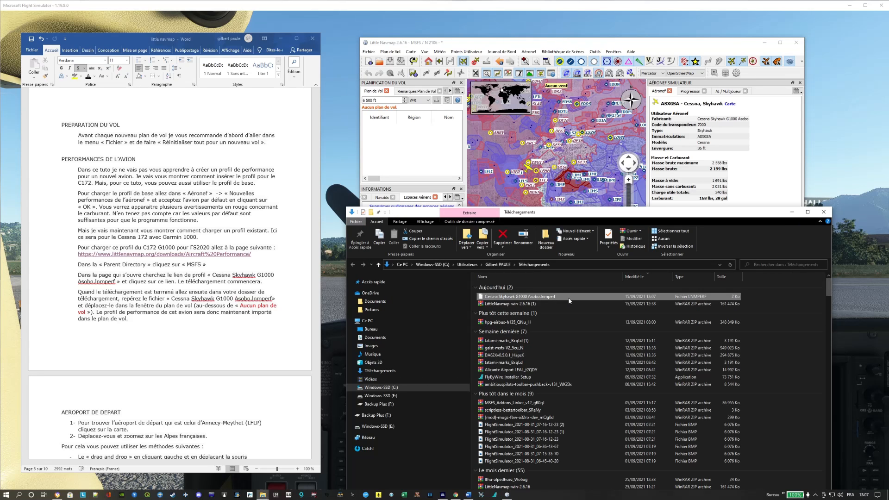
left_click_drag(549, 297, 407, 163)
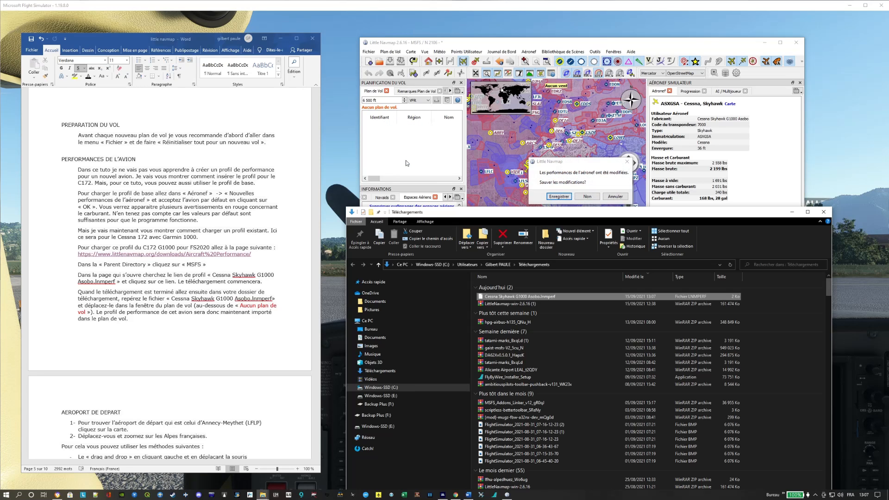
Save the modified performance profile as C172G1000 in Little Navmap Fichiers > Performances des aéronefs, and review the Cessna Skyhawk G1000 fuel report.
left_click(566, 197)
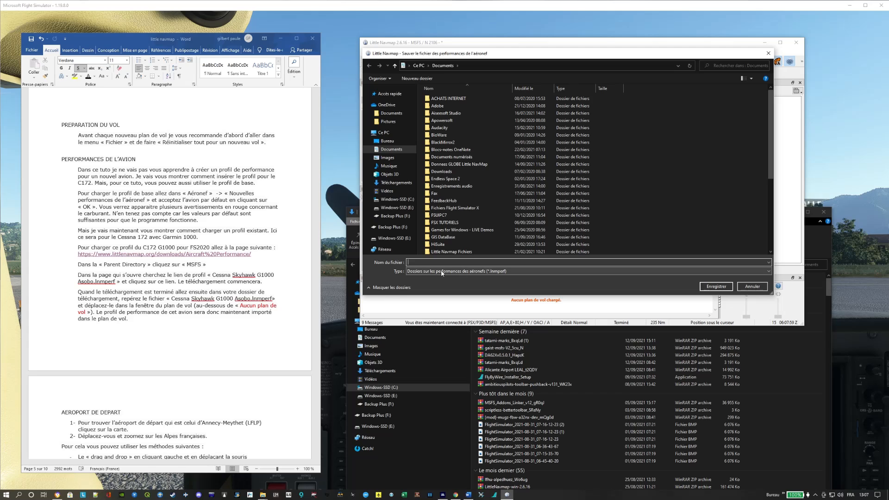
double_click(468, 251)
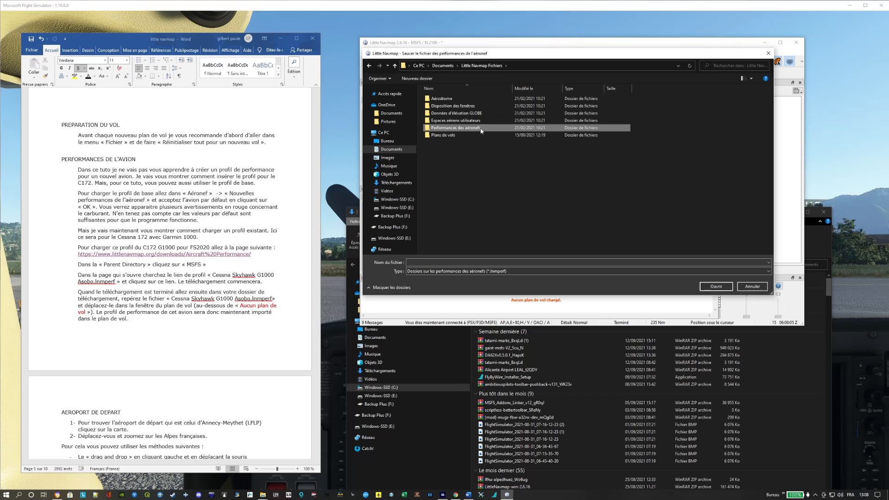
double_click(465, 128)
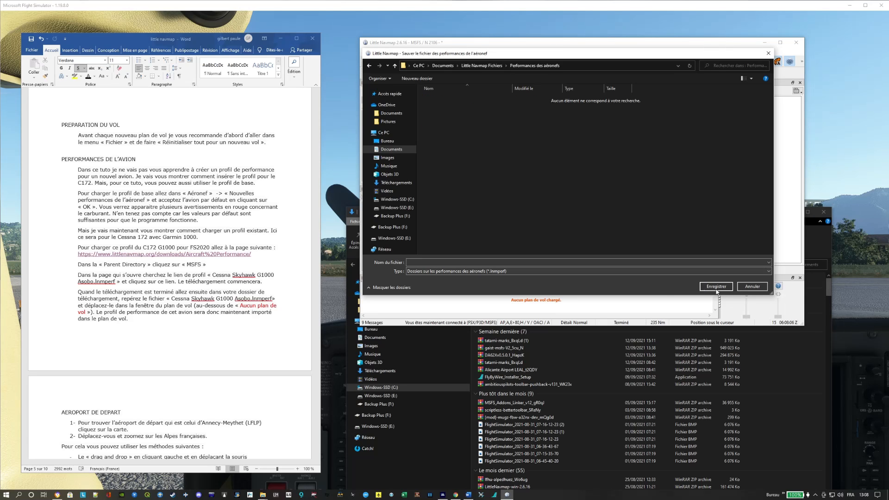
left_click(428, 263)
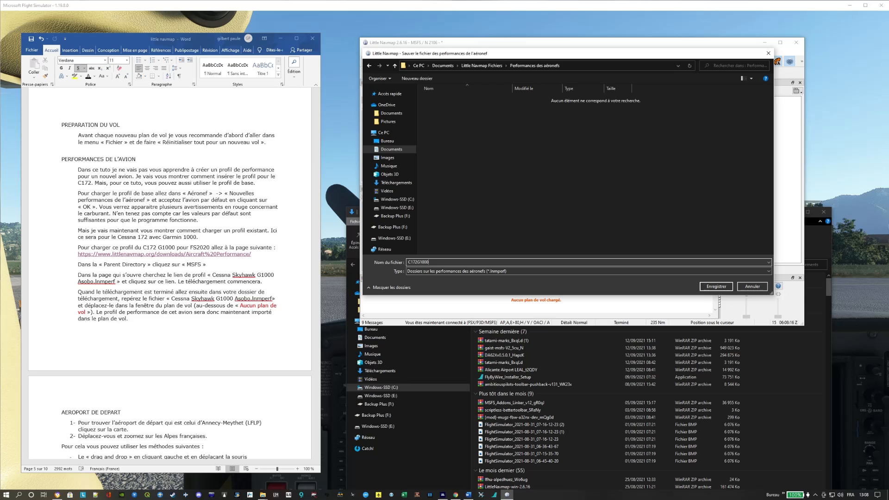
left_click(716, 287)
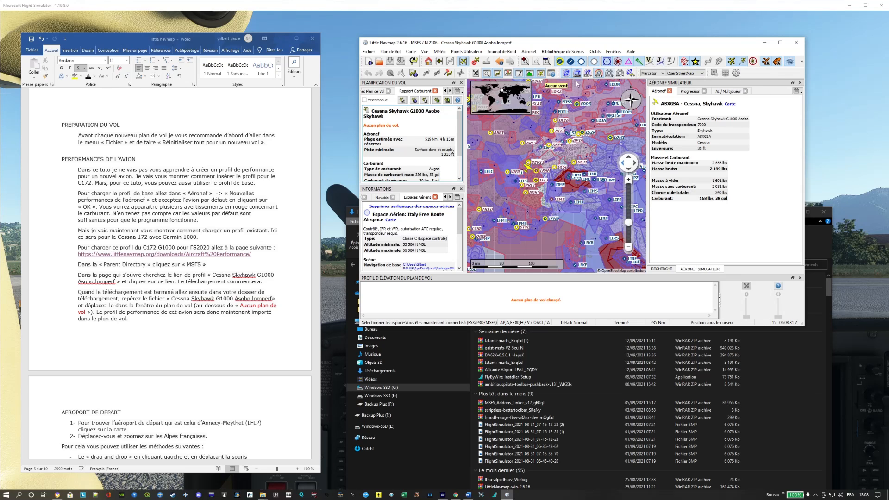
scroll(462, 164, "down", 3)
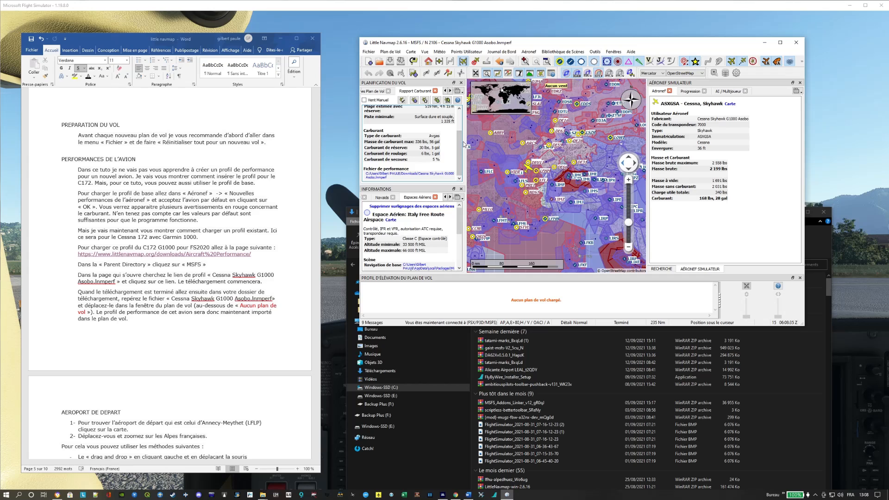
scroll(461, 144, "up", 3)
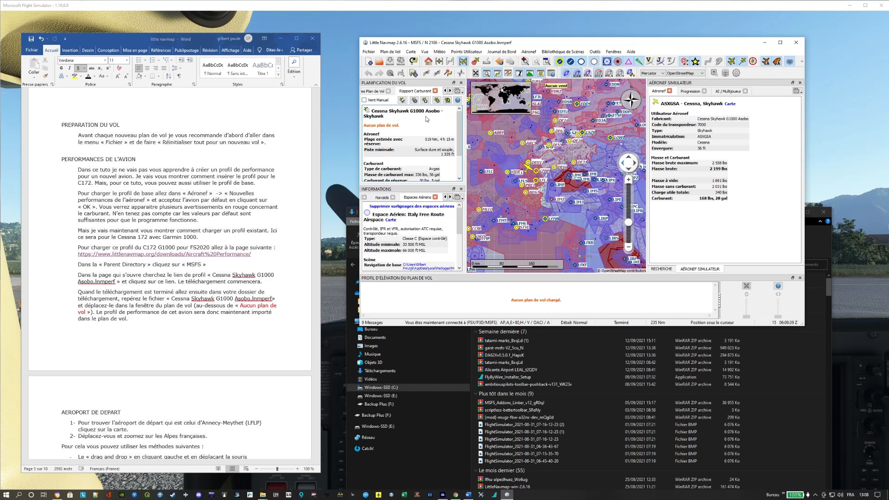
scroll(413, 163, "down", 2)
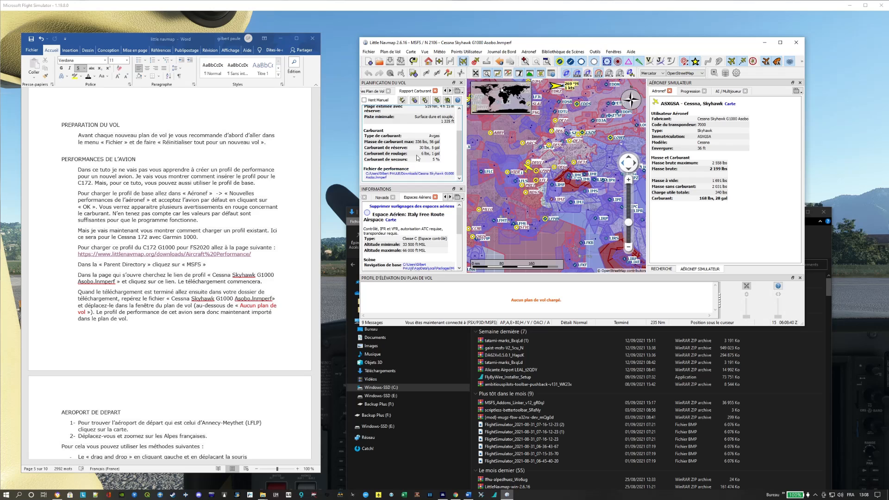
Review the top of the Cessna fuel report, and read the Word tutorial from PERFORMANCES DE L'AVION to the AEROPORT DE DEPART instructions.
scroll(418, 158, "up", 3)
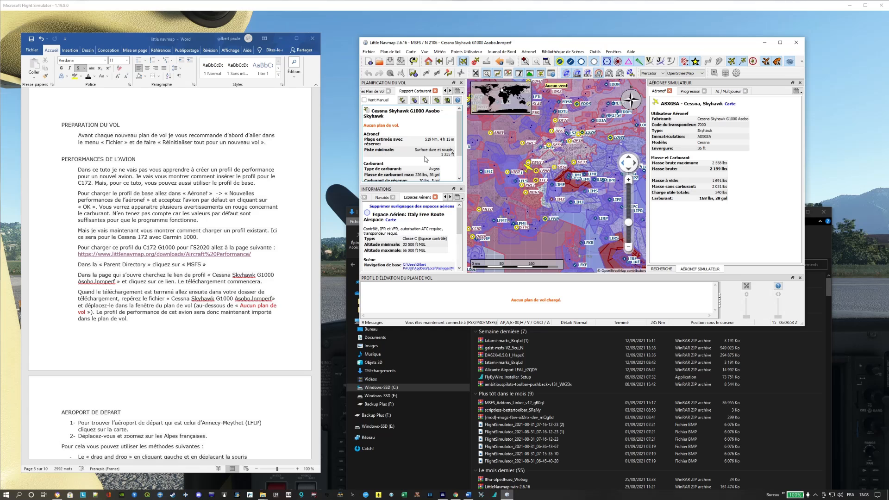
scroll(252, 263, "down", 1)
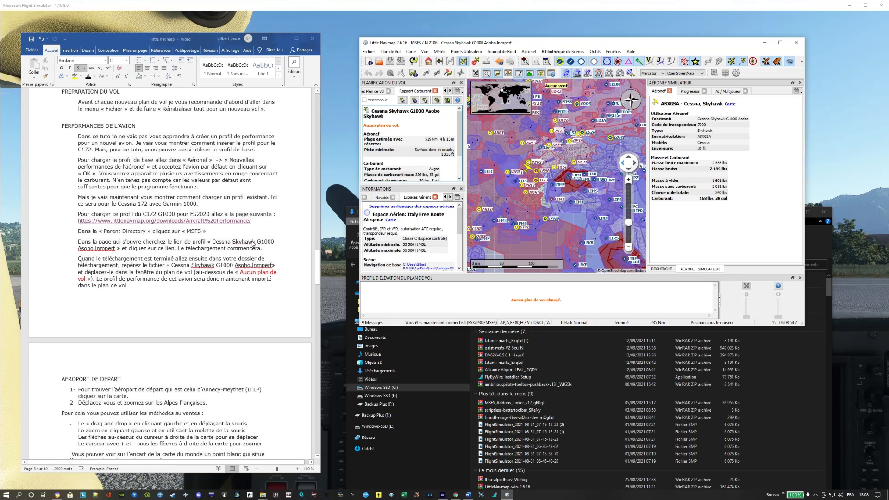
scroll(195, 235, "down", 1)
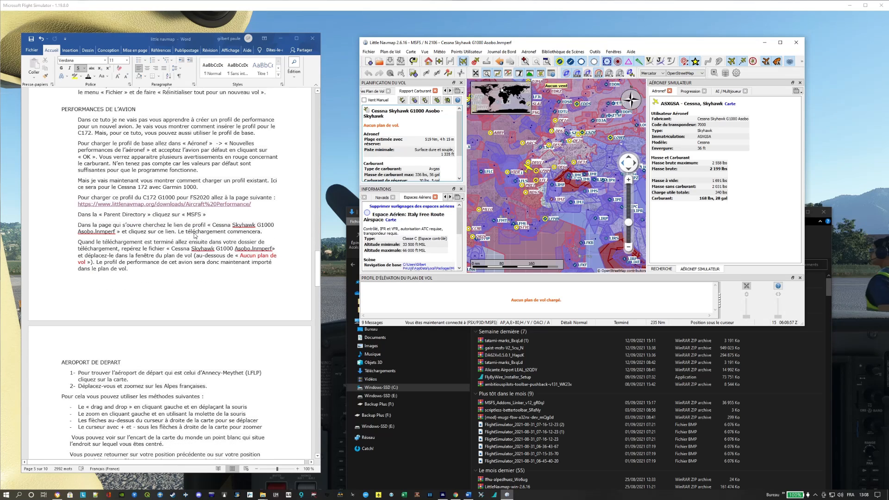
scroll(200, 222, "down", 1)
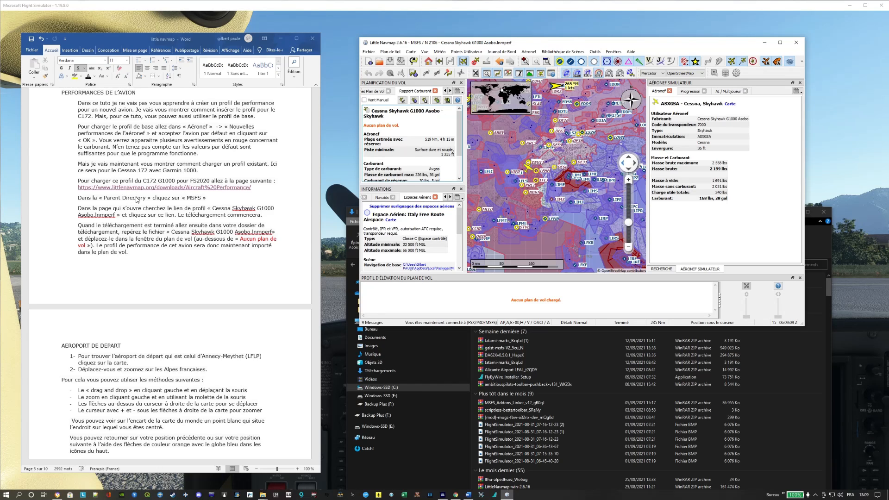
left_click(220, 201)
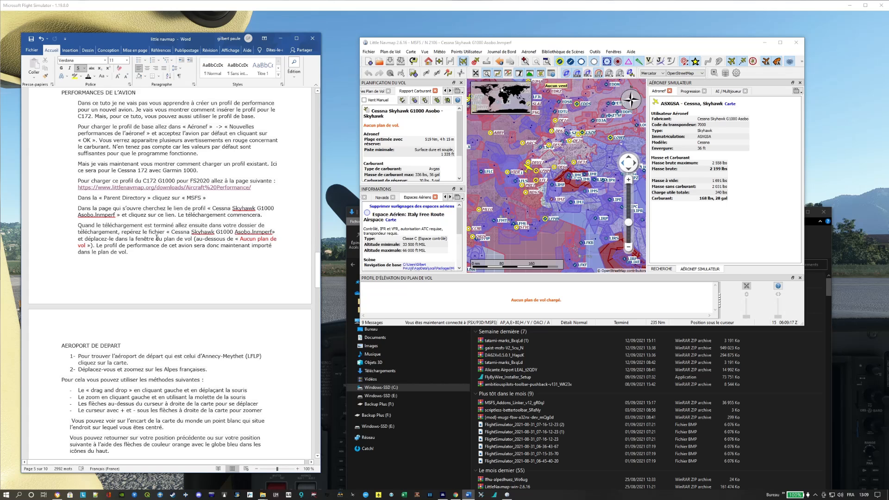
scroll(271, 217, "down", 3)
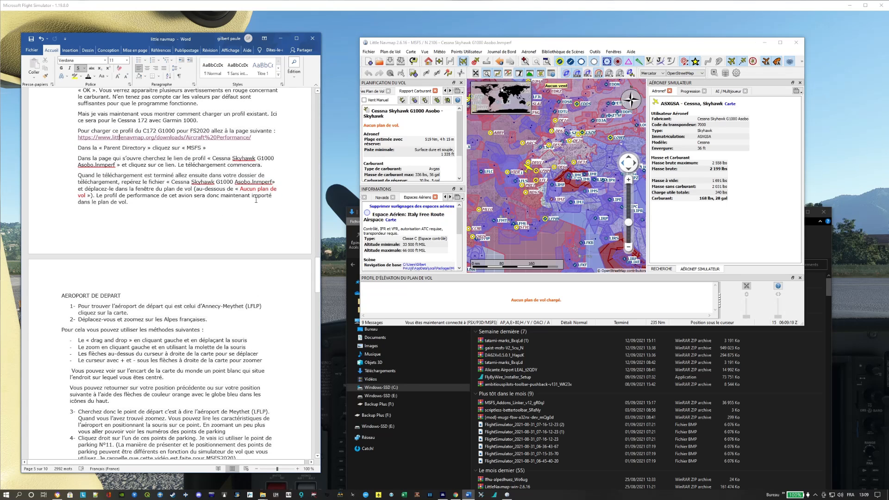
scroll(255, 200, "down", 2)
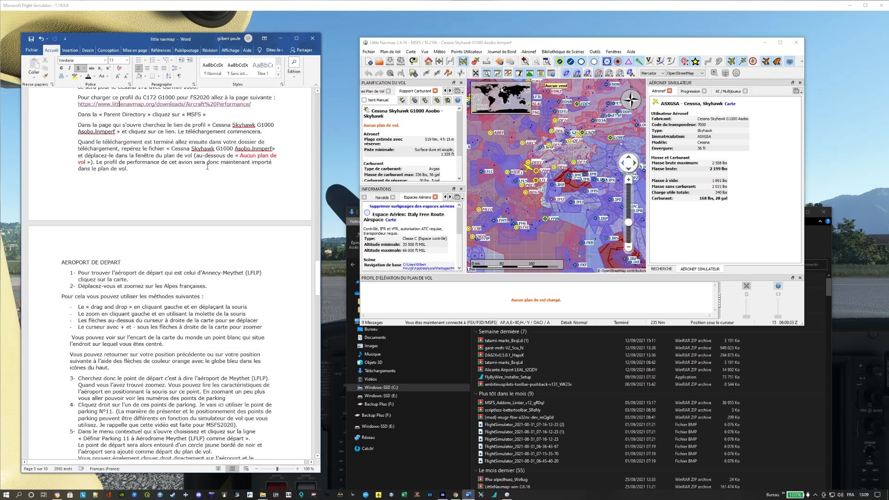
scroll(210, 248, "down", 2)
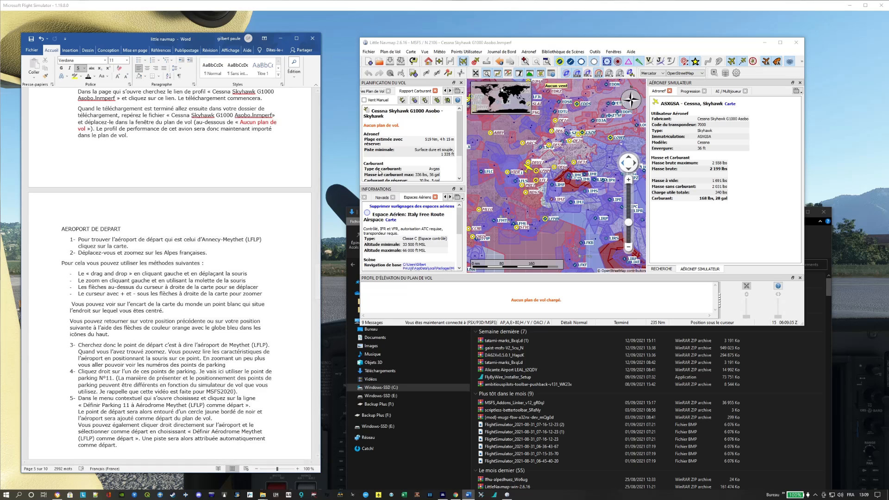
scroll(204, 225, "down", 1)
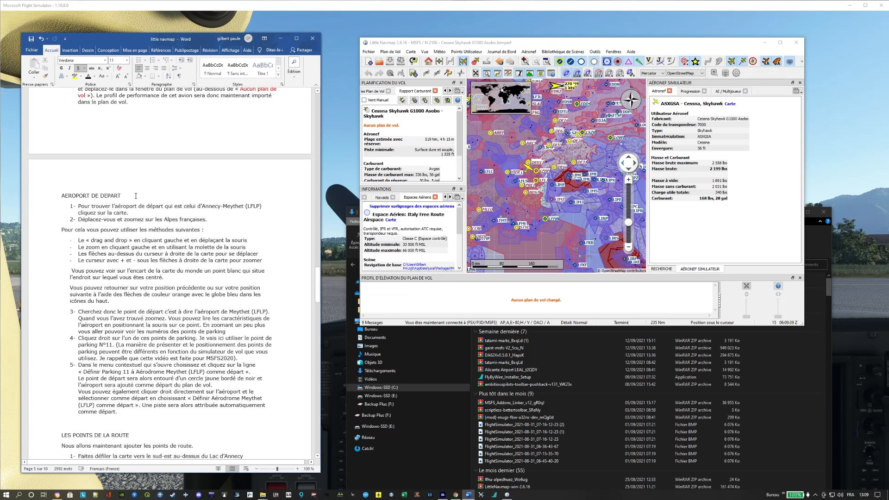
scroll(158, 176, "down", 2)
scroll(158, 176, "down", 1)
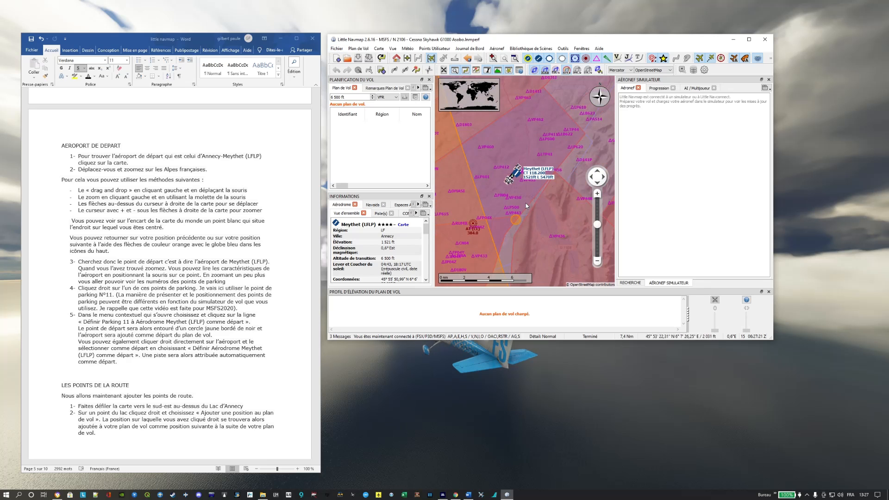
Zoom the Little Navmap map out from Meythet (LFLP) to Europe, and pan across Scandinavia and Asia before returning to Western Europe.
scroll(525, 206, "down", 5)
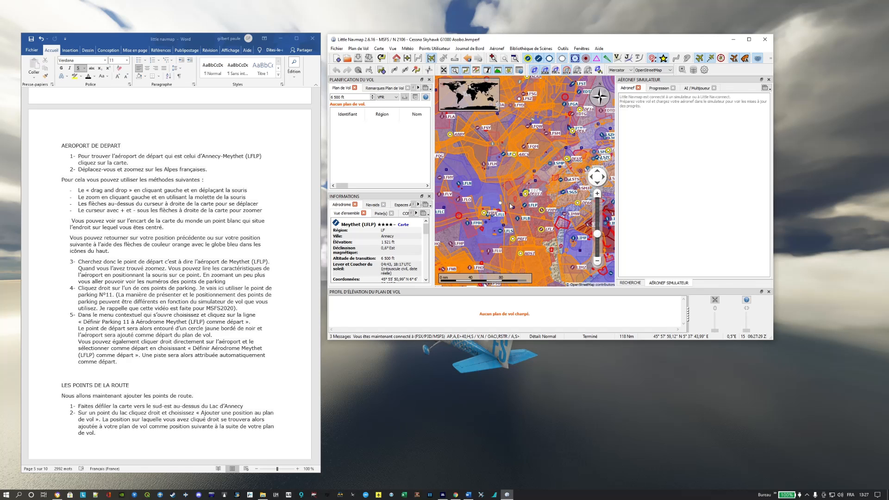
scroll(511, 206, "down", 5)
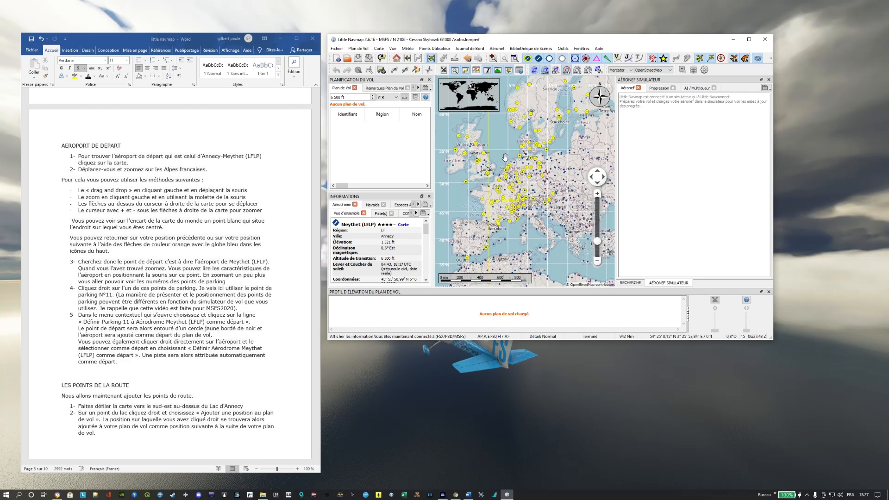
left_click_drag(505, 157, 492, 205)
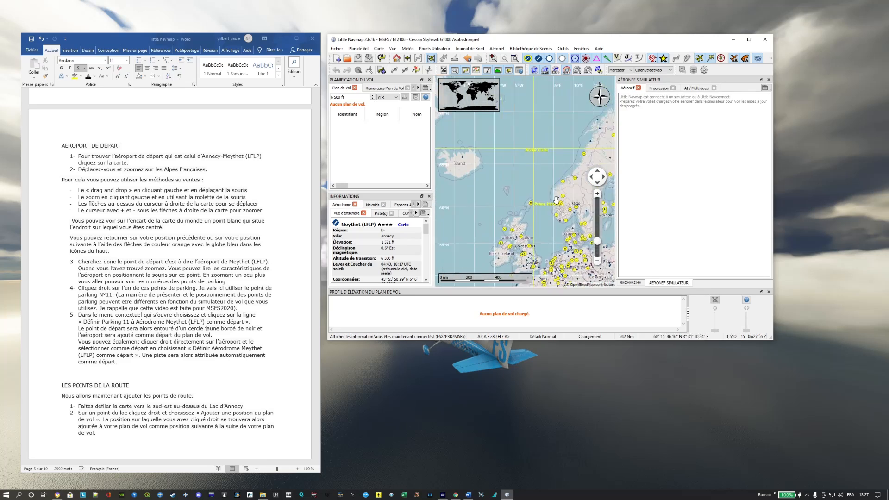
left_click_drag(521, 173, 506, 164)
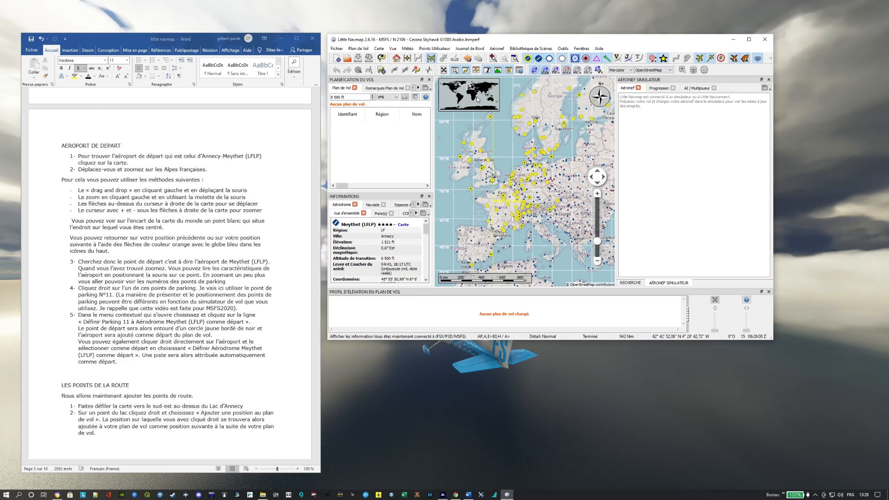
left_click_drag(514, 166, 527, 202)
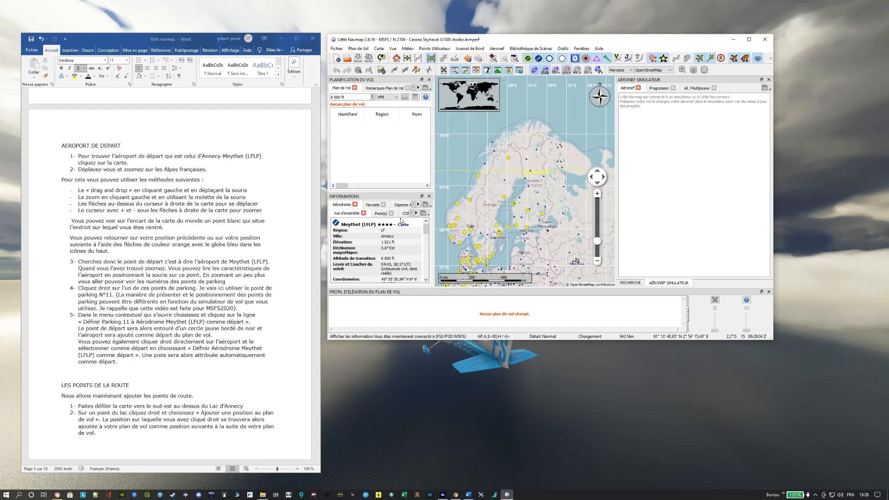
left_click_drag(326, 180, 155, 45)
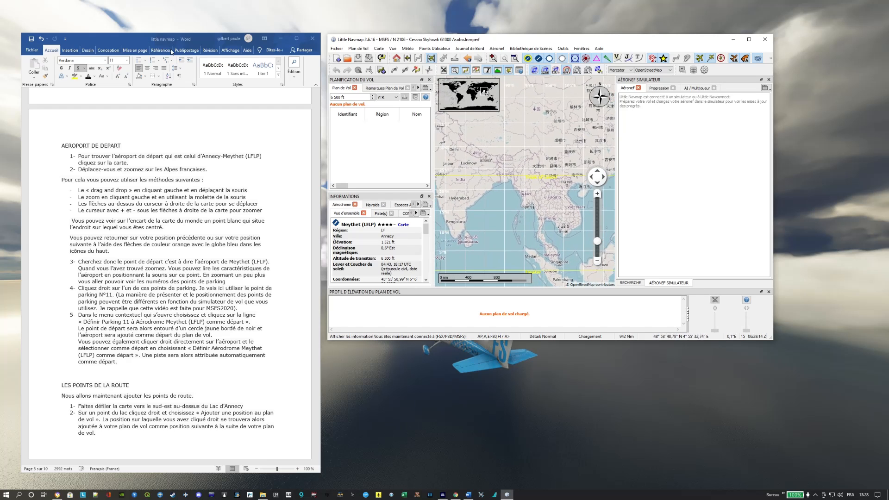
left_click_drag(171, 52, 495, 134)
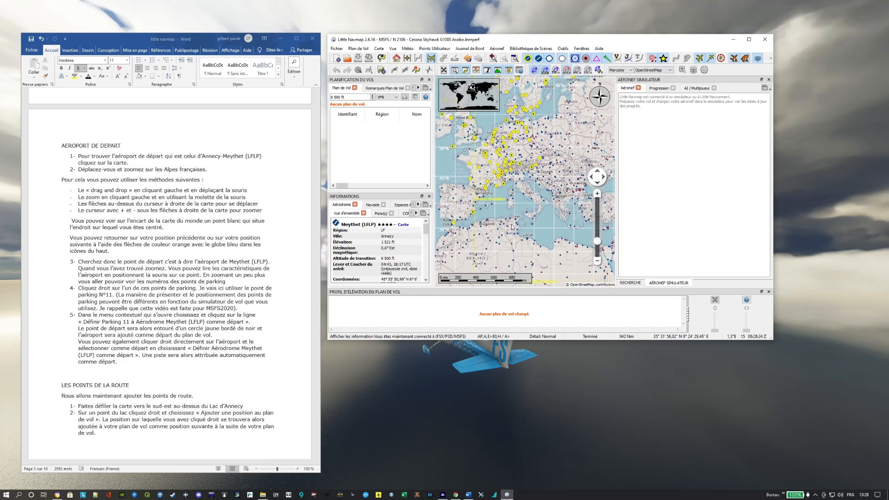
left_click_drag(502, 199, 517, 196)
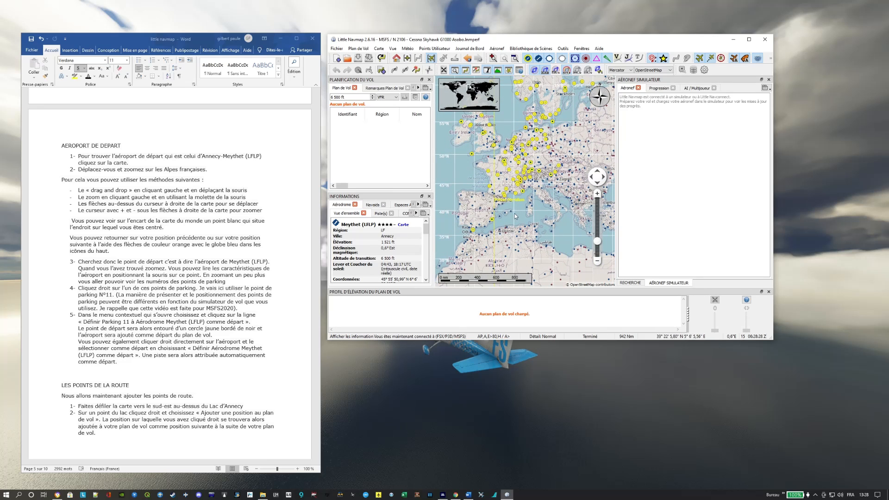
Explore the European map by changing its scale and position, and check the airspaces over Provence.
scroll(518, 212, "up", 2)
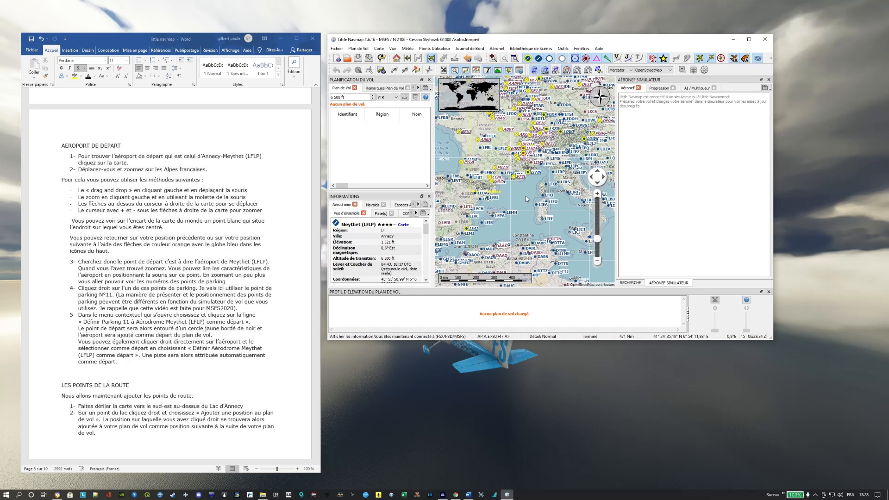
scroll(526, 199, "up", 1)
scroll(526, 199, "up", 1)
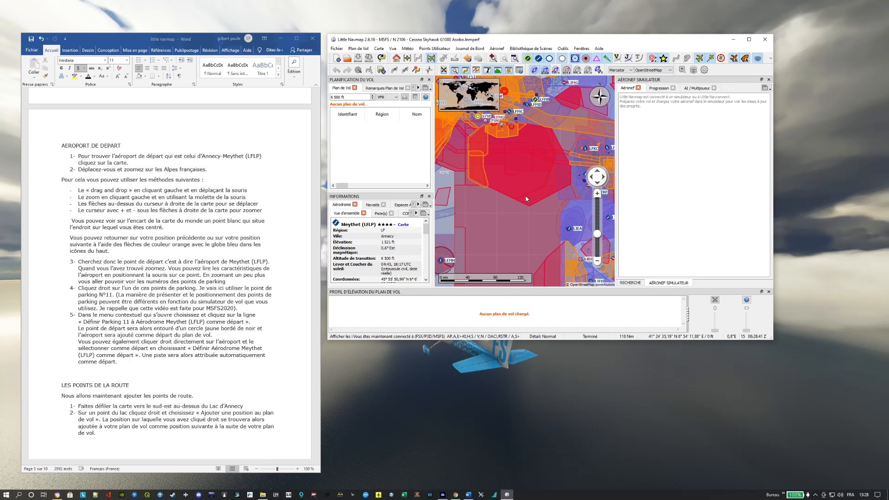
scroll(525, 200, "down", 3)
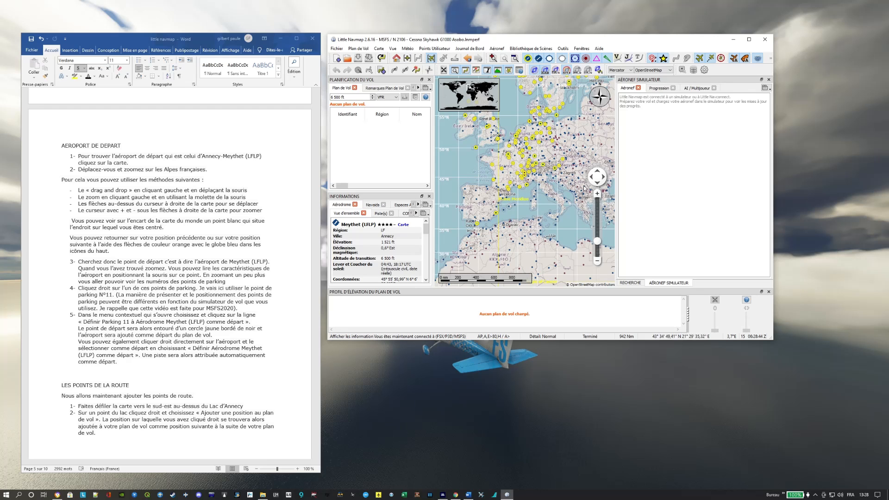
left_click_drag(598, 241, 597, 237)
scroll(598, 236, "down", 1)
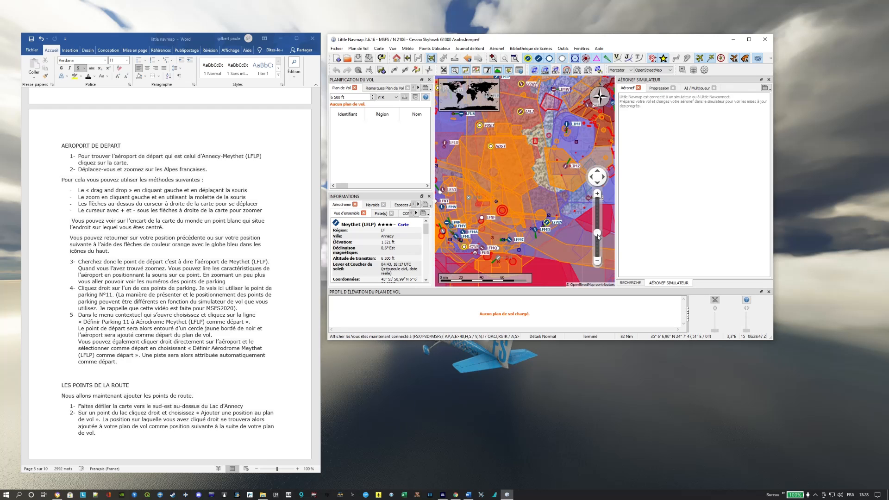
scroll(599, 234, "up", 5)
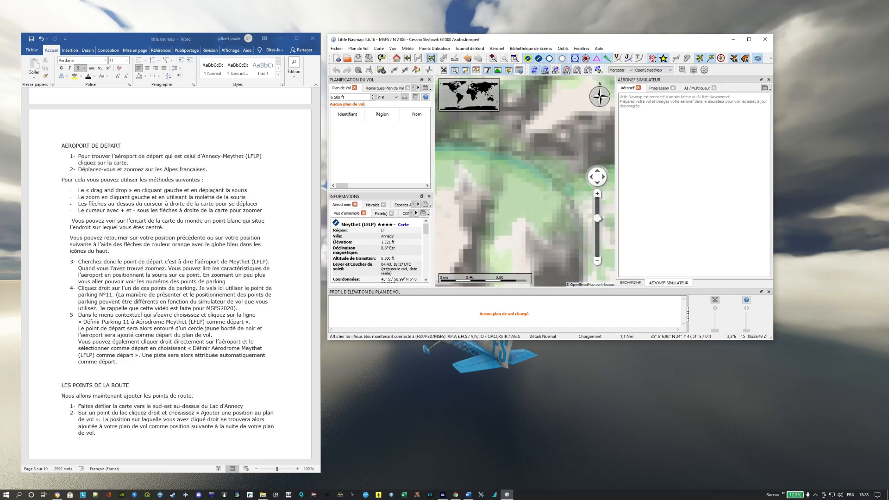
left_click(598, 233)
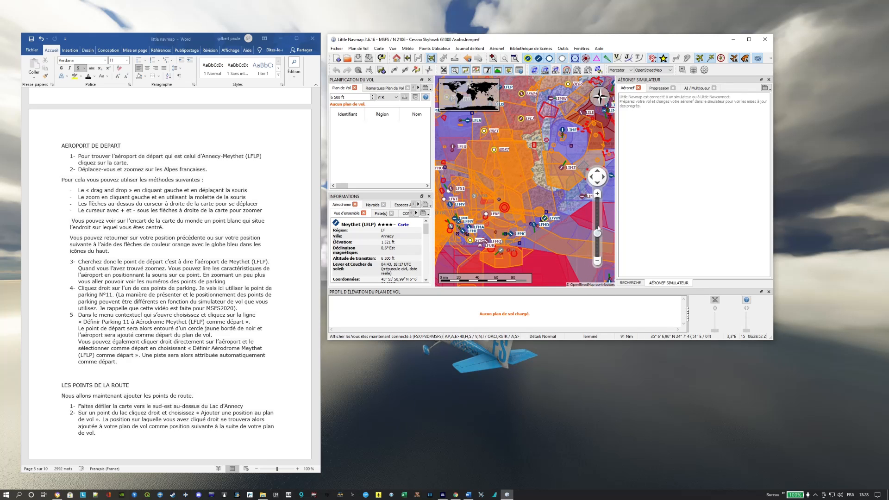
left_click(592, 180)
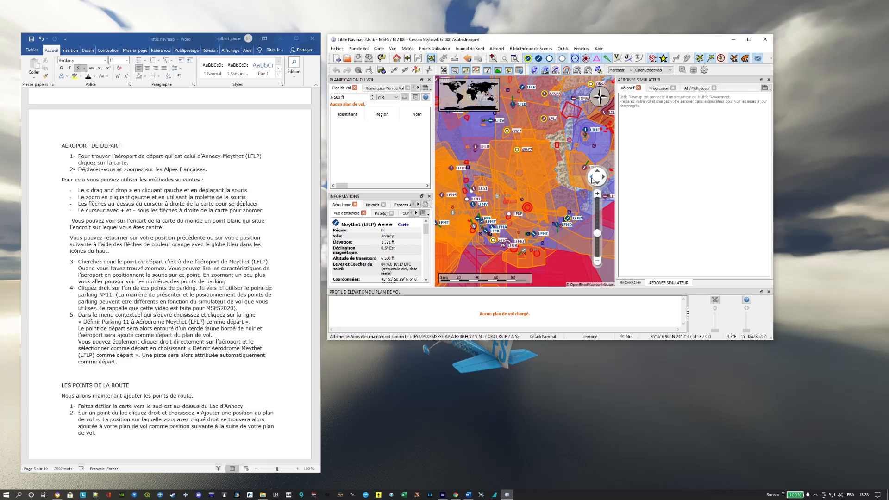
mouse_move(513, 231)
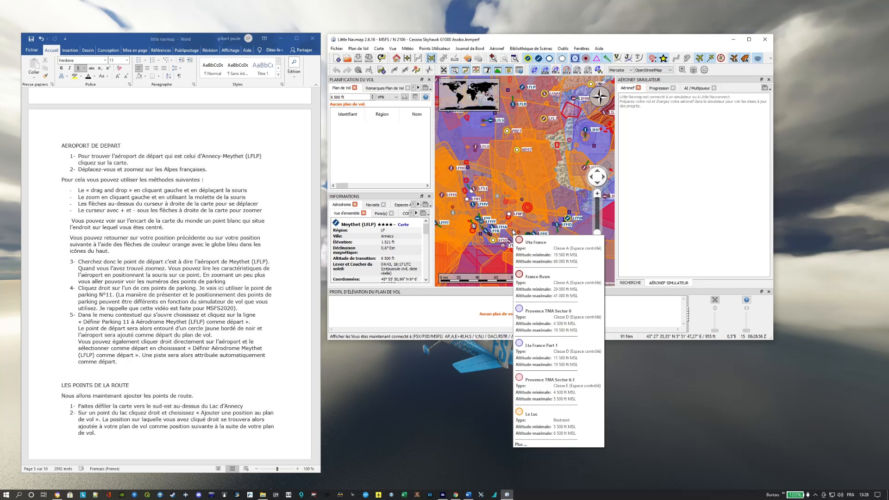
Find Annecy-Meythet airport (LFLP) in the French Alps on the map and read its summary.
left_click_drag(530, 175, 534, 198)
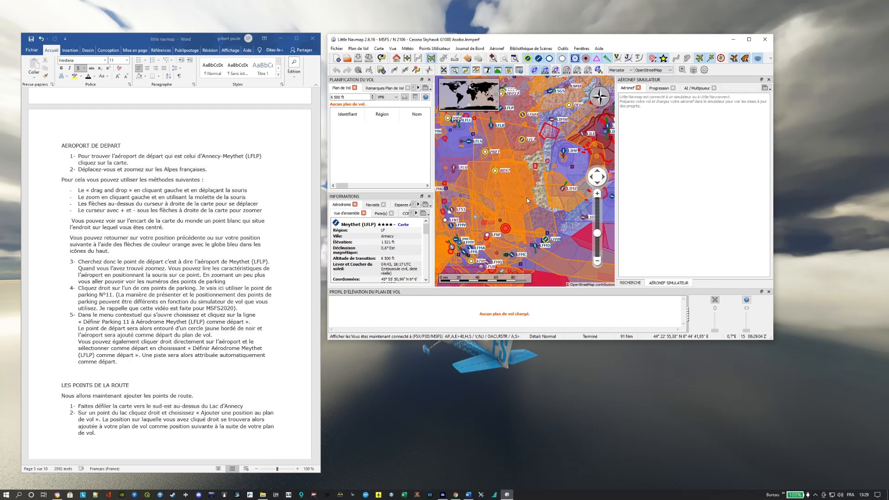
scroll(527, 198, "down", 3)
left_click_drag(522, 190, 518, 231)
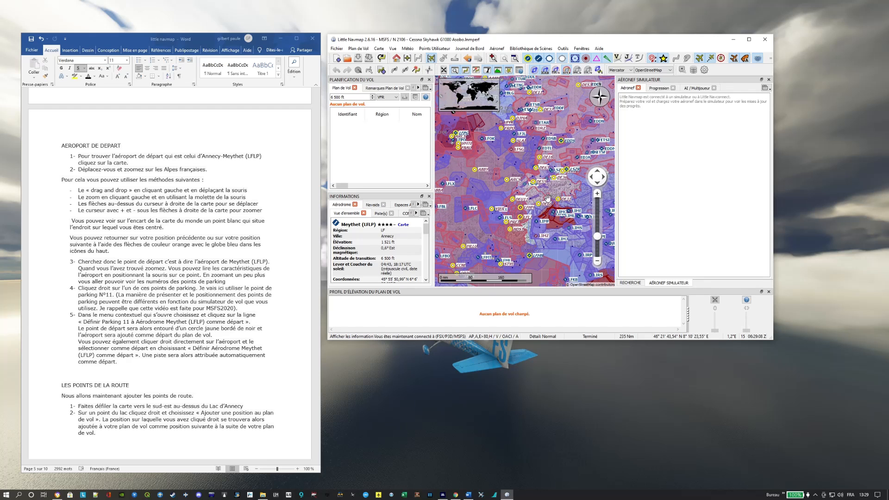
left_click_drag(548, 198, 484, 201)
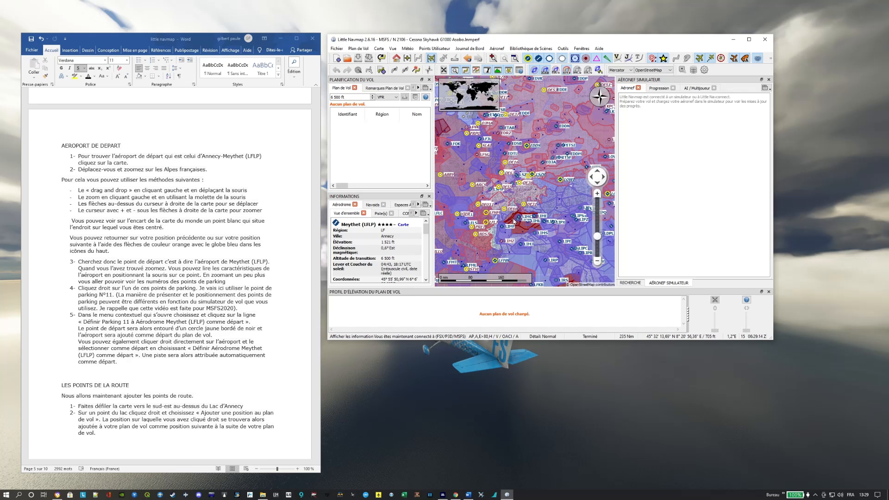
left_click_drag(530, 203, 549, 194)
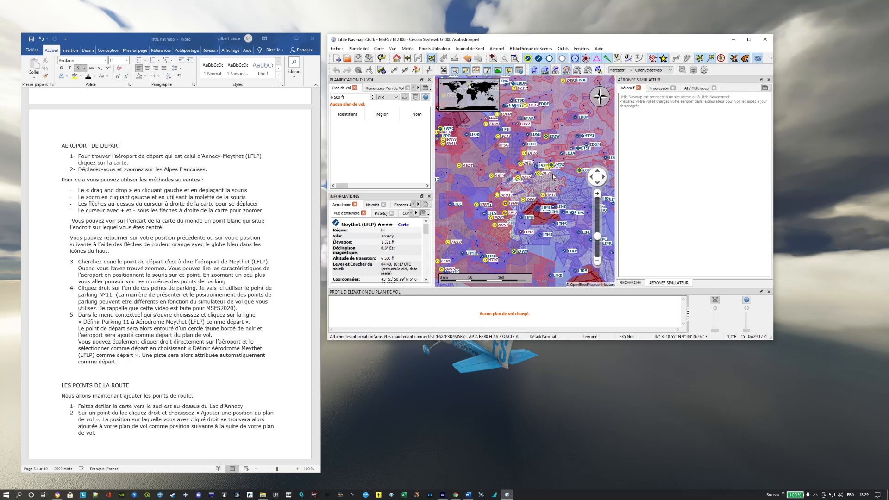
scroll(553, 179, "up", 1)
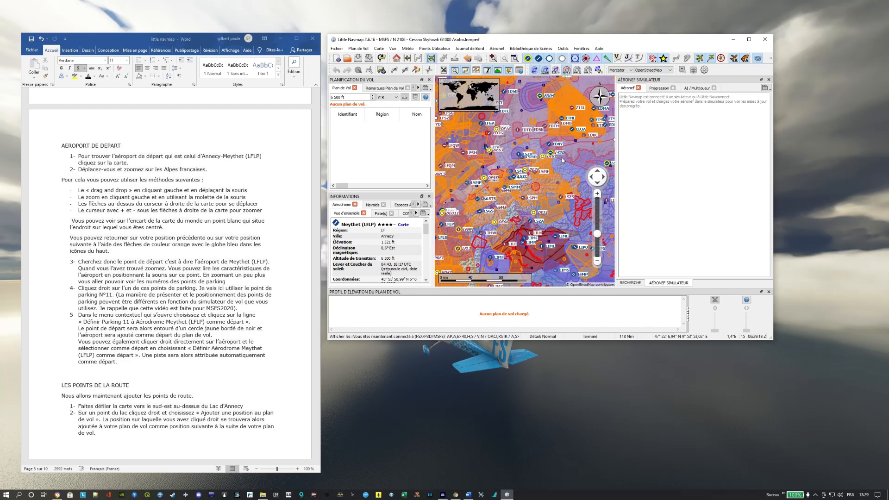
mouse_move(533, 194)
left_mouse_down()
mouse_move(554, 178)
mouse_move(541, 189)
mouse_move(548, 184)
left_mouse_up()
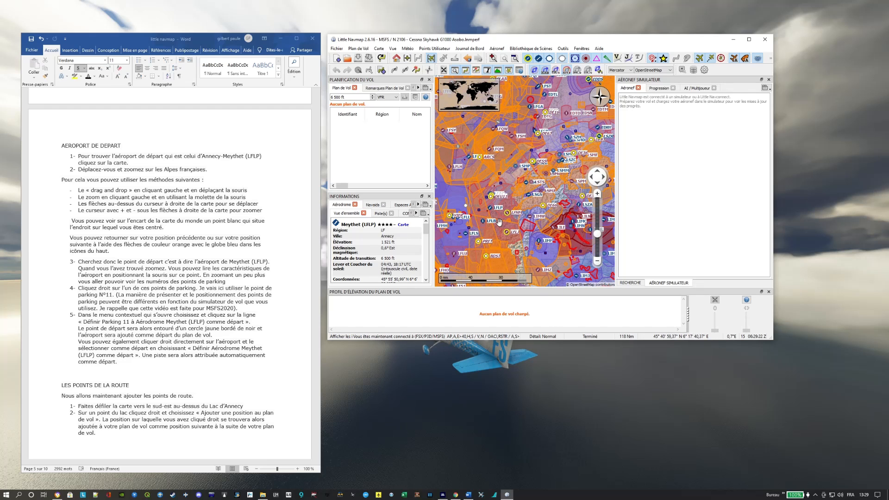
left_click_drag(500, 222, 523, 195)
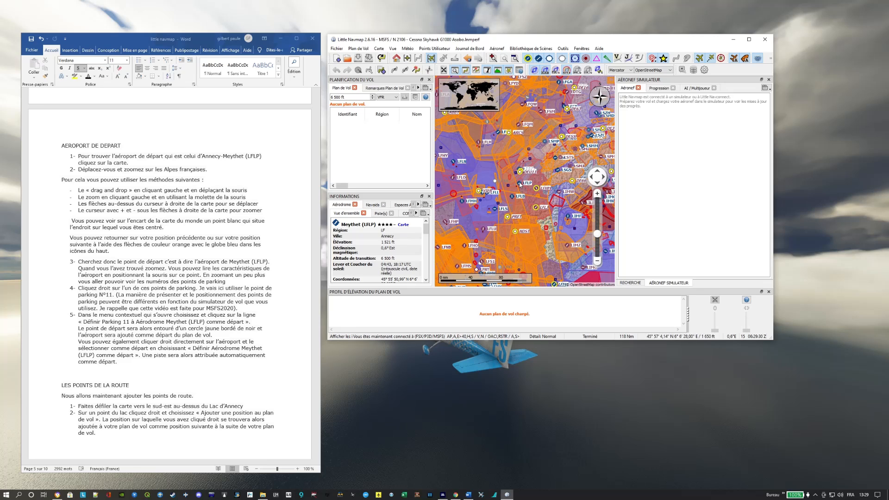
mouse_move(519, 184)
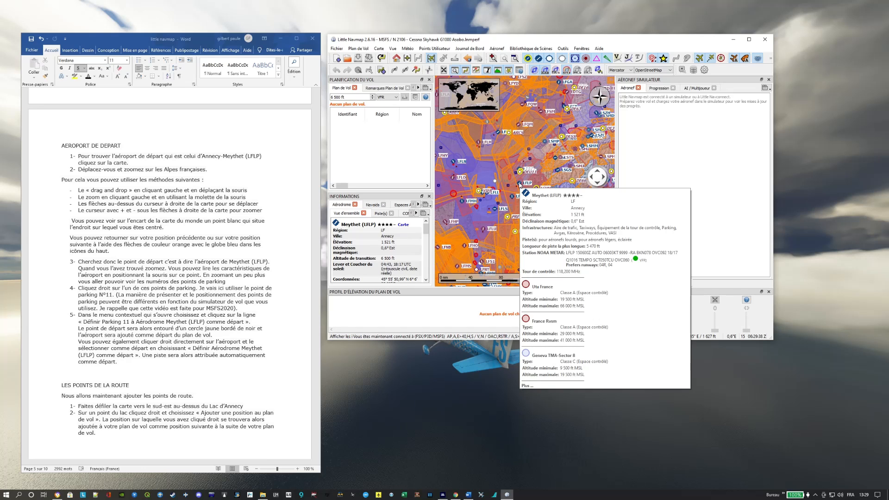
Examine the map around Aix-les-Bains airport (LFLB) and show information on the airspaces beside it.
scroll(514, 215, "up", 2)
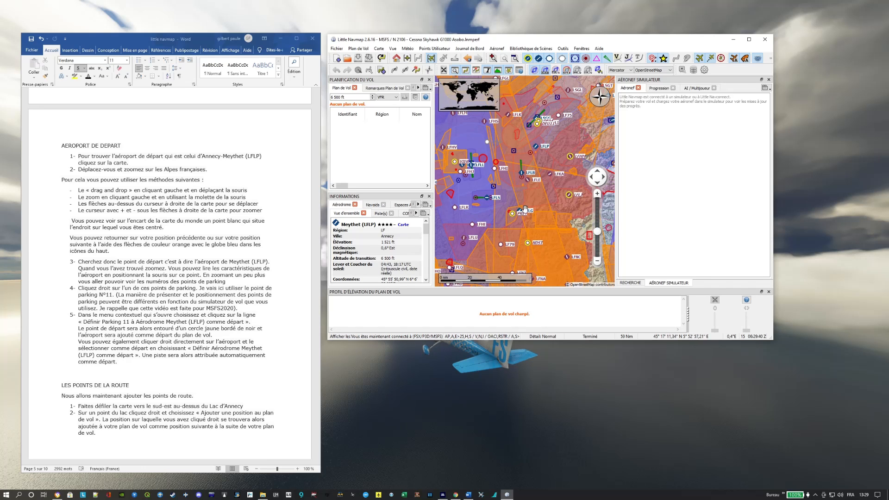
scroll(524, 209, "up", 2)
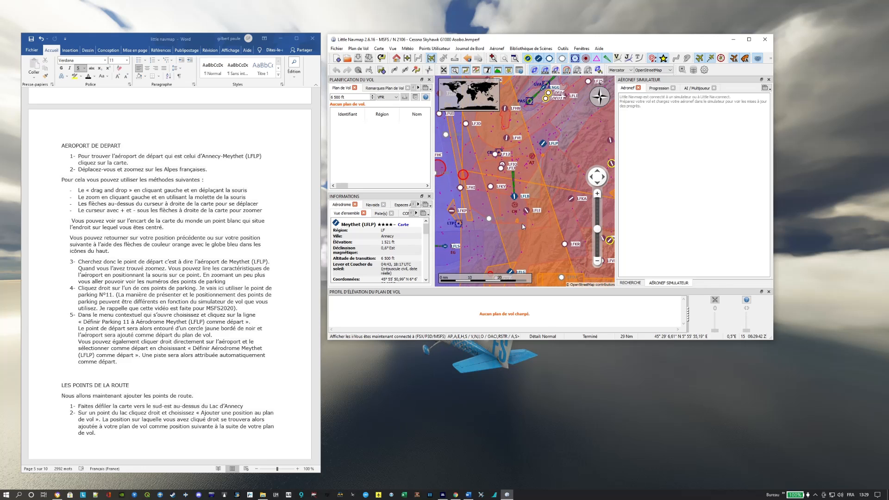
scroll(523, 227, "up", 2)
scroll(532, 229, "up", 2)
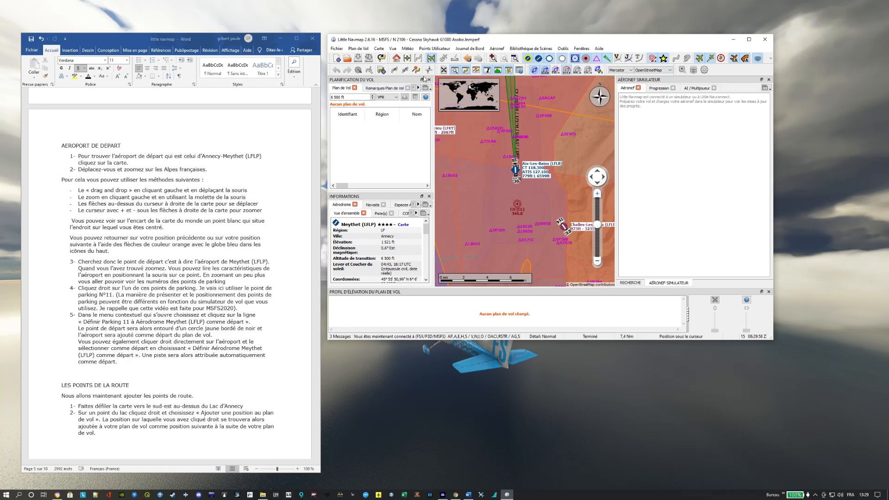
left_click(491, 176)
scroll(491, 182, "up", 2)
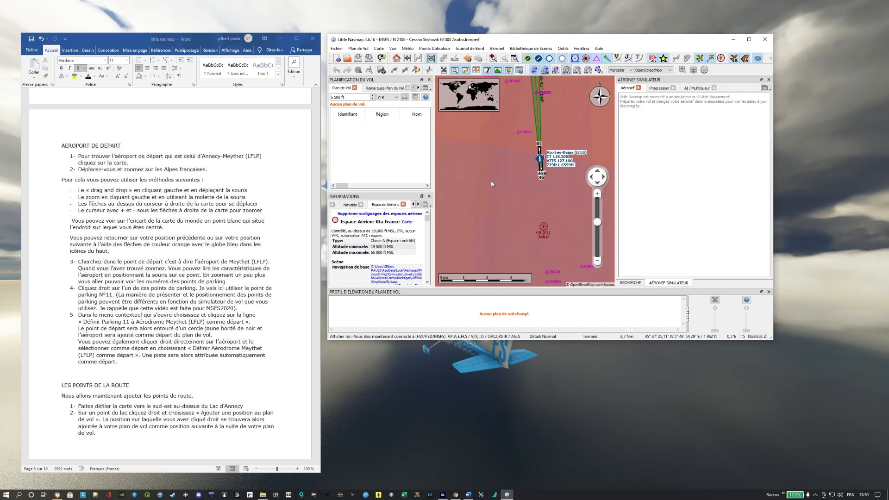
scroll(492, 184, "down", 2)
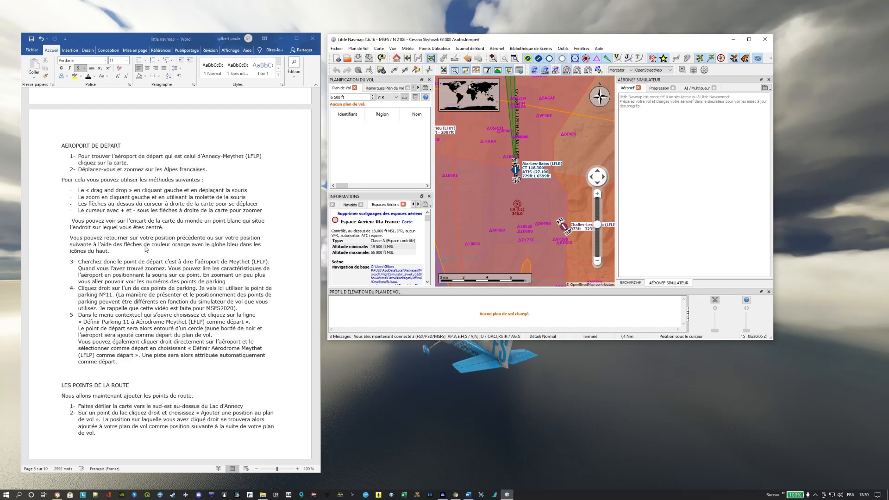
Locate Meythet airport (LFLP) north of Aix-les-Bains at runway detail and show its airport information.
scroll(503, 194, "up", 4)
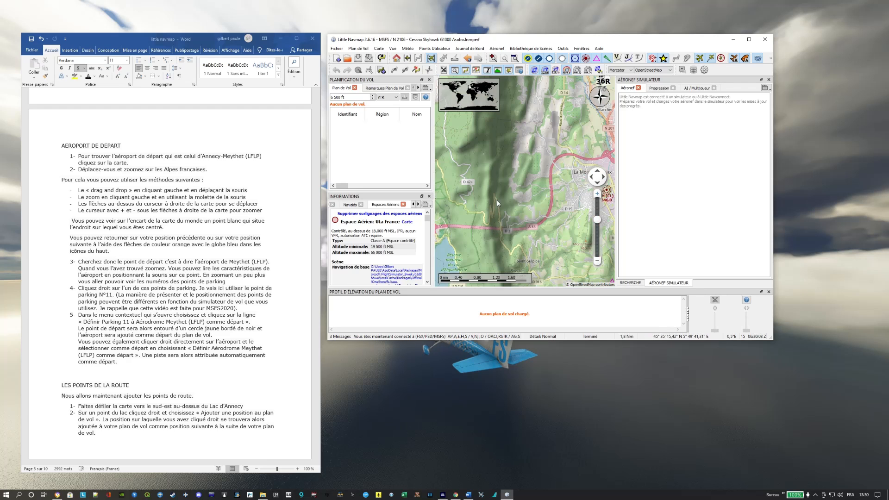
left_click_drag(515, 207, 517, 244)
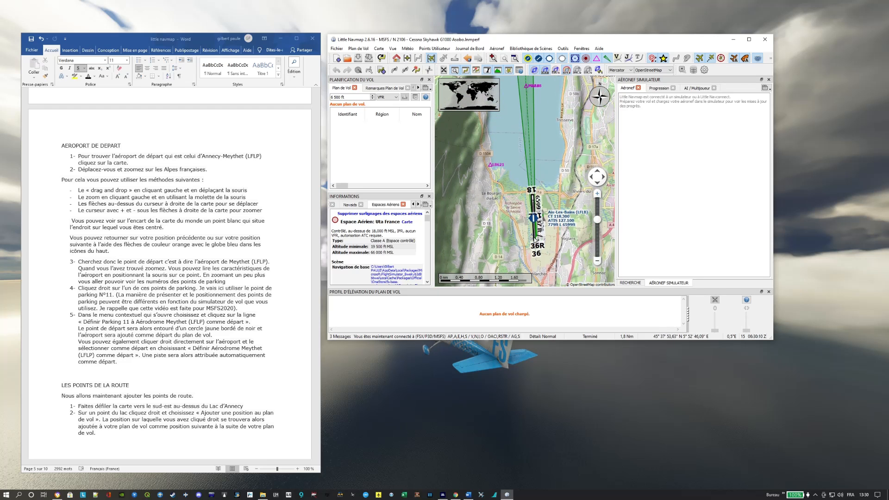
mouse_move(551, 97)
left_mouse_down()
mouse_move(537, 185)
mouse_move(506, 209)
mouse_move(502, 250)
left_mouse_up()
scroll(538, 185, "down", 2)
left_click_drag(505, 195, 500, 245)
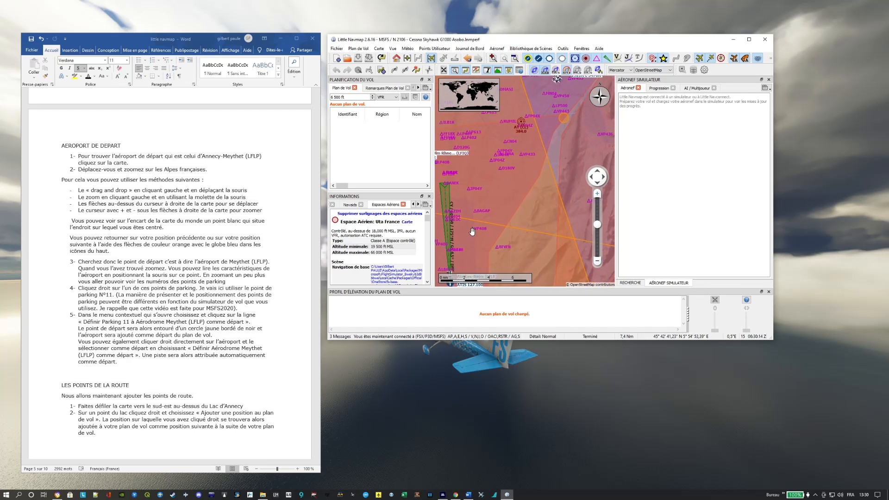
mouse_move(502, 199)
left_mouse_down()
mouse_move(500, 249)
mouse_move(515, 217)
left_mouse_up()
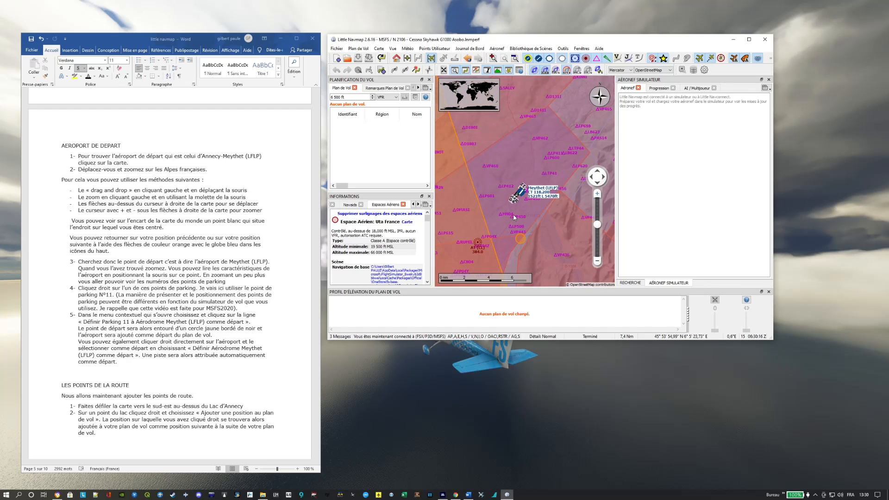
scroll(515, 218, "up", 3)
scroll(531, 221, "up", 3)
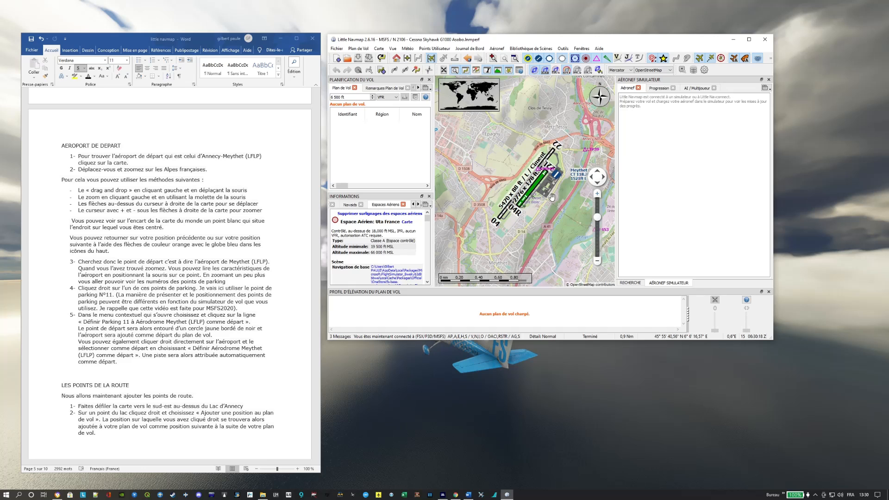
left_click(538, 200)
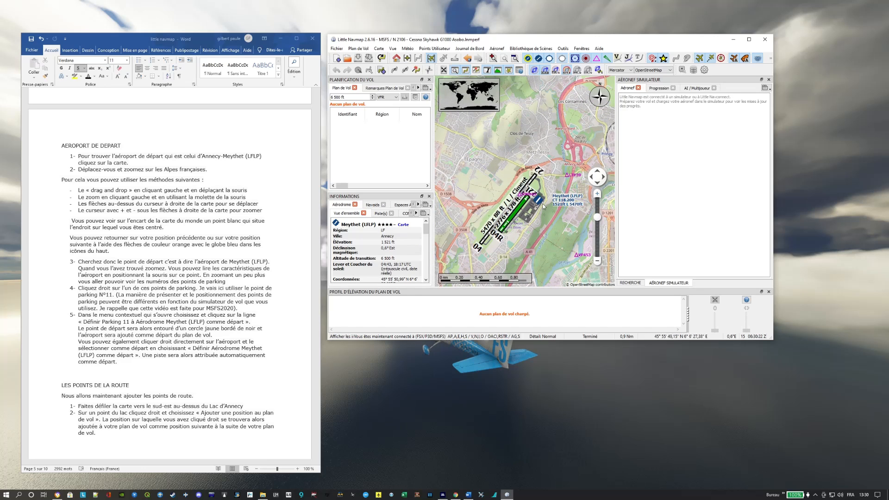
Enlarge the Little Navmap window to the screen's edge and down to the taskbar, with Meythet's parking area on the map.
mouse_move(540, 202)
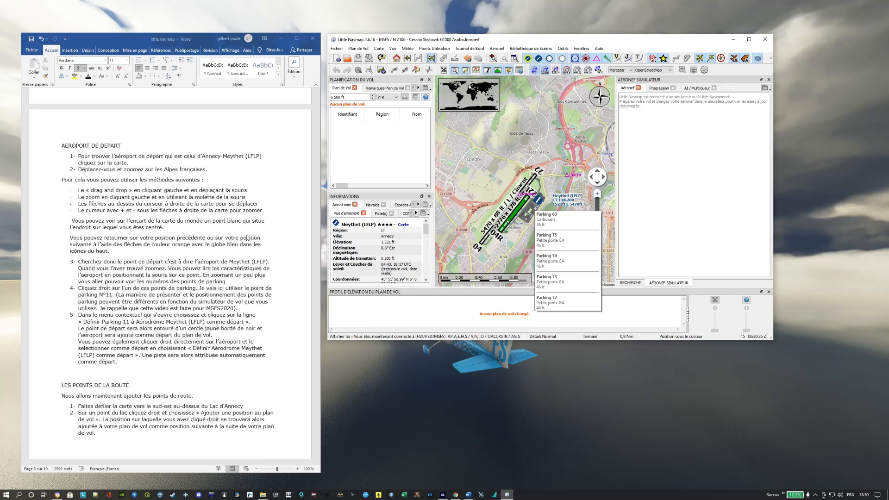
scroll(543, 219, "up", 2)
scroll(543, 219, "up", 3)
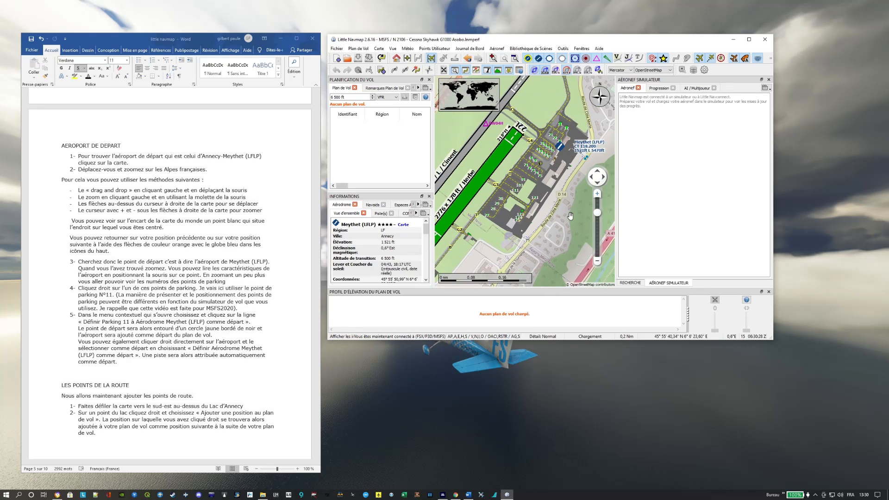
left_click_drag(536, 229, 529, 262)
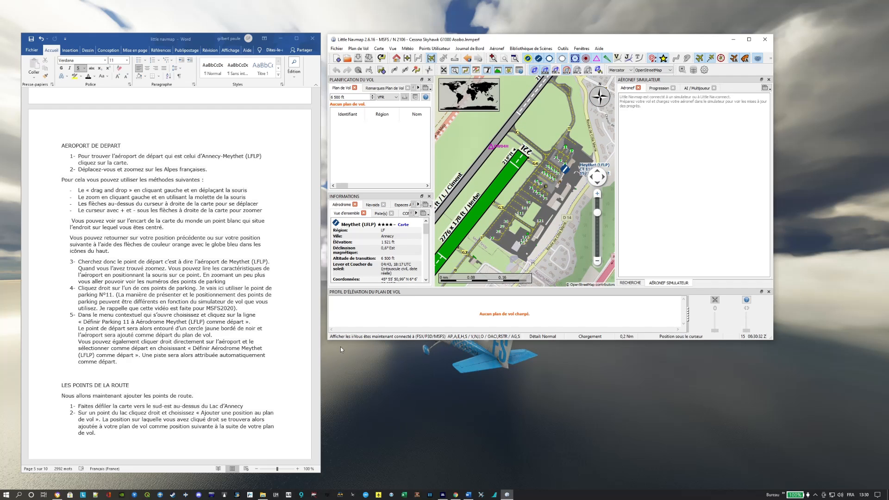
left_click_drag(775, 343, 886, 399)
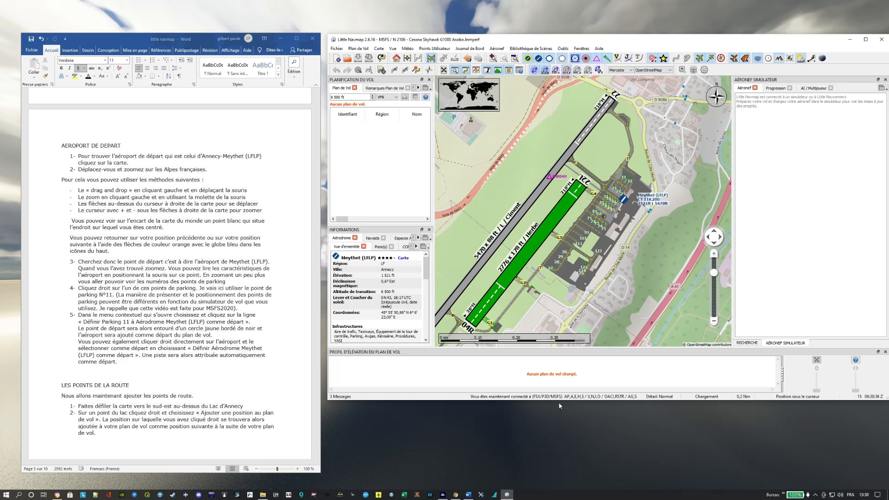
left_click_drag(561, 405, 558, 475)
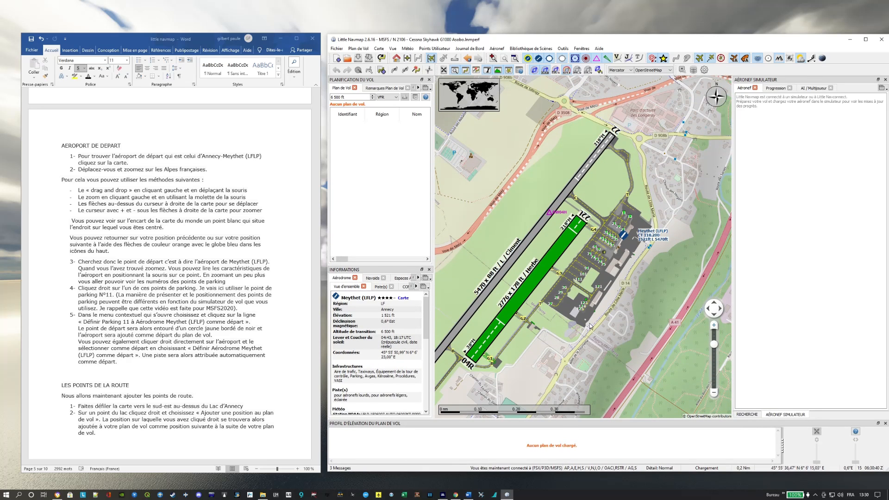
Set Parking 11 at Meythet airport (LFLP) as the flight plan's departure.
scroll(592, 315, "up", 4)
left_click_drag(604, 203, 582, 352)
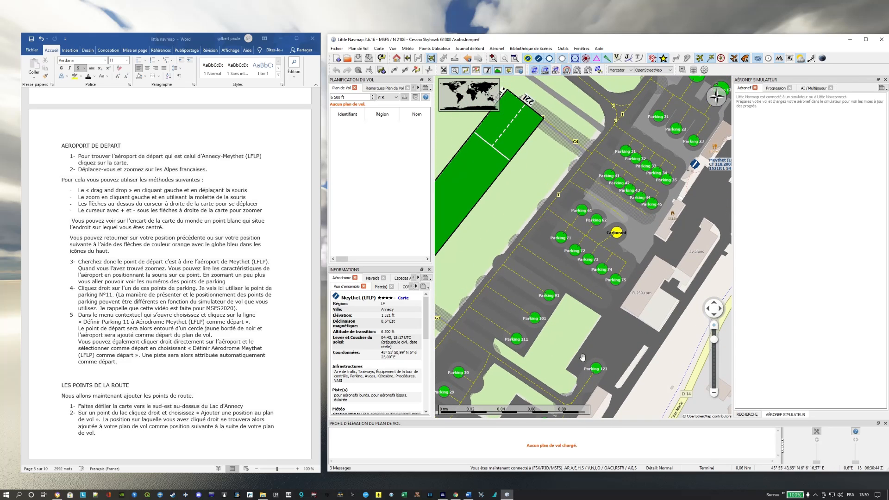
left_click_drag(672, 124, 611, 284)
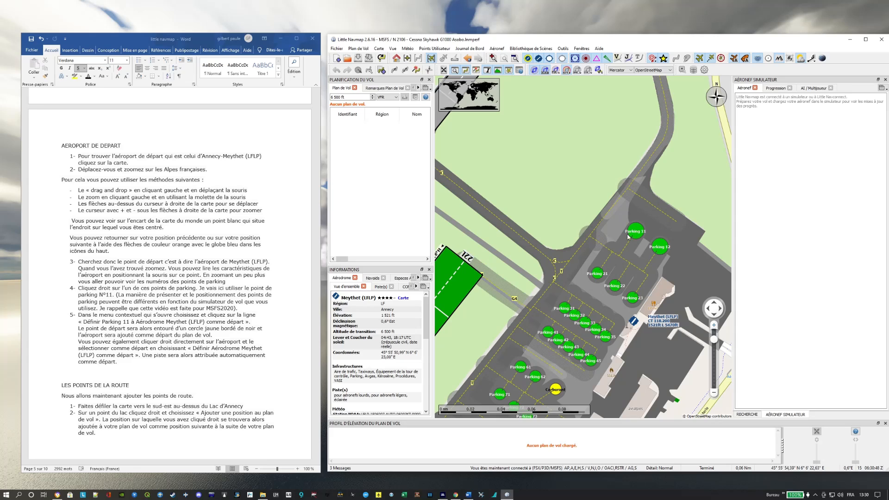
mouse_move(635, 235)
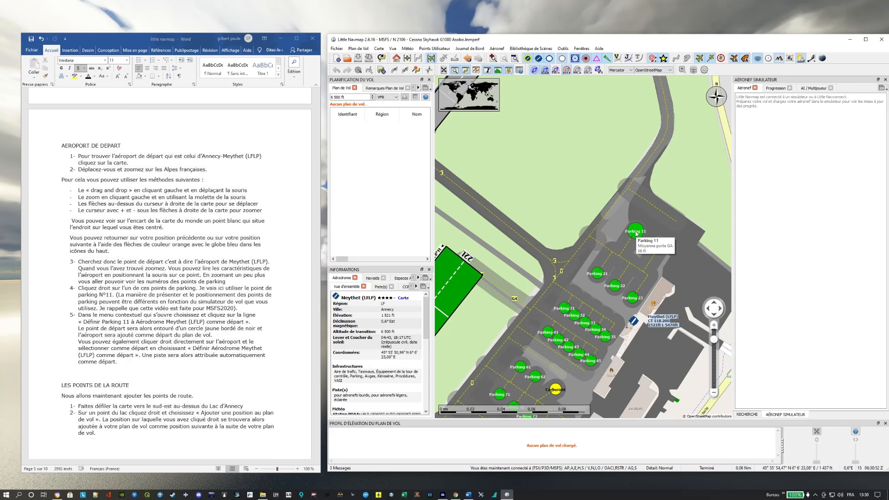
right_click(634, 233)
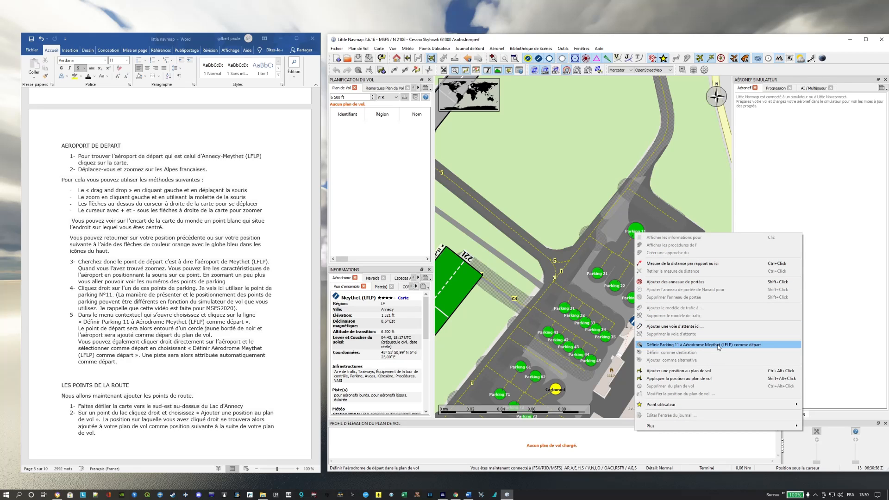
left_click(761, 349)
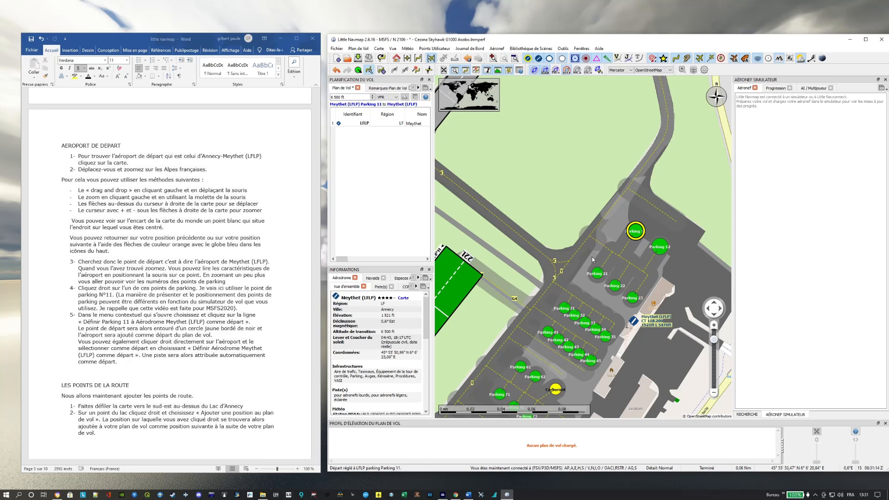
left_click_drag(615, 356, 611, 283)
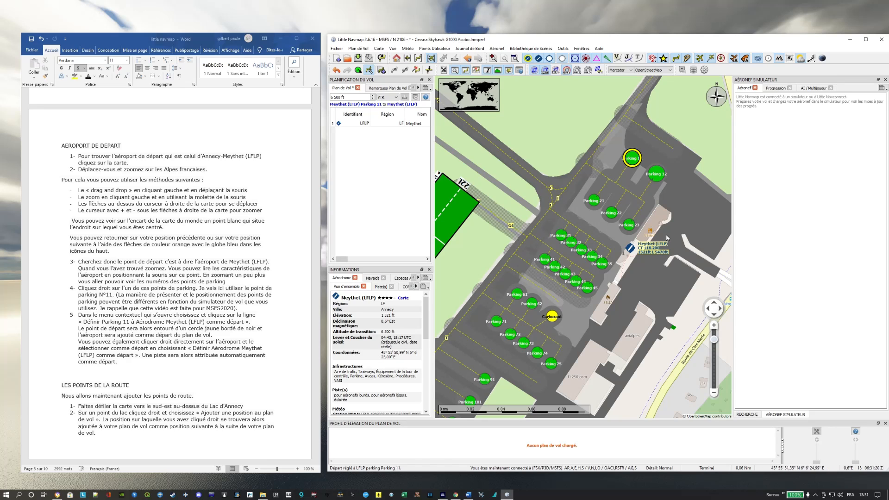
left_click_drag(634, 298, 641, 302)
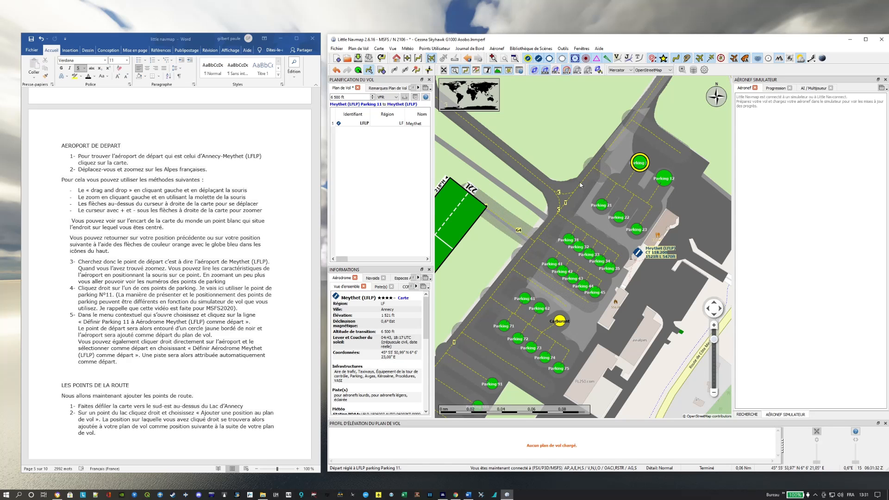
left_click_drag(514, 204, 532, 206)
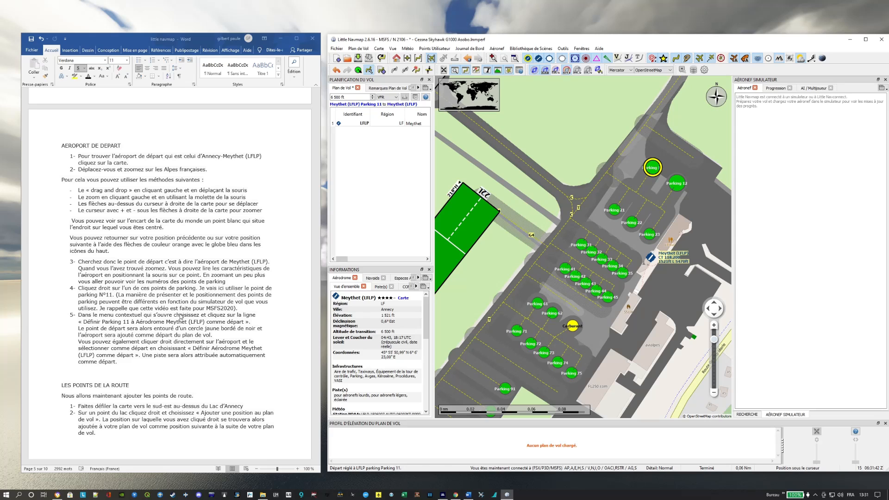
left_click_drag(556, 196, 495, 205)
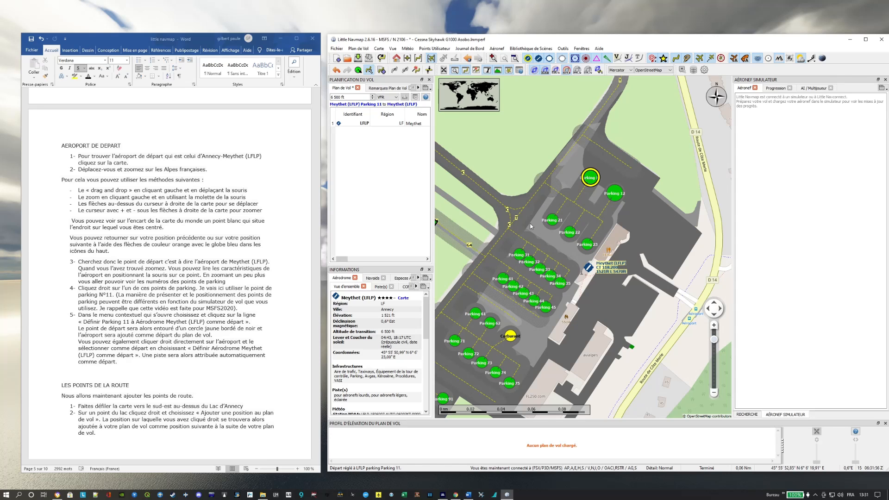
left_click_drag(620, 319, 637, 276)
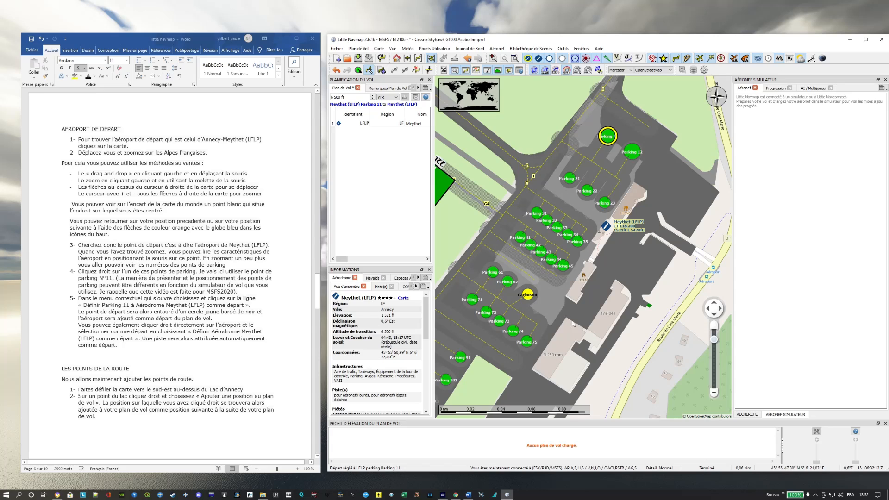
left_click_drag(621, 140, 594, 158)
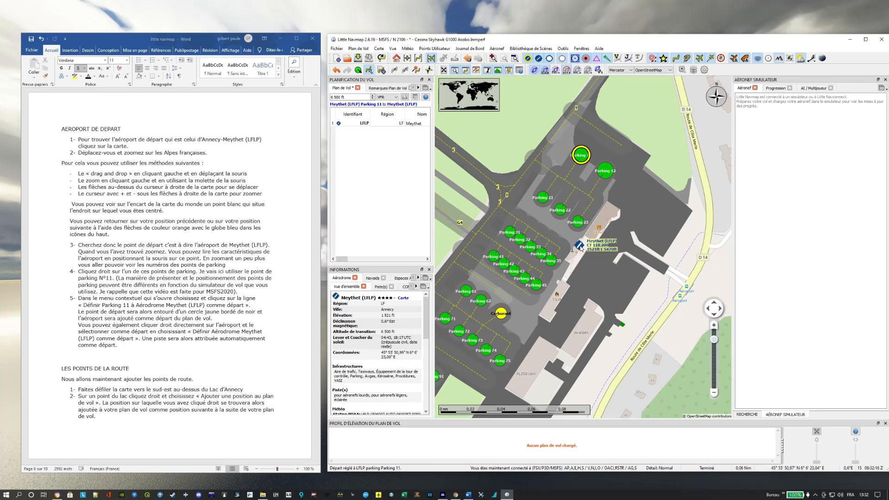
left_click_drag(550, 175, 592, 182)
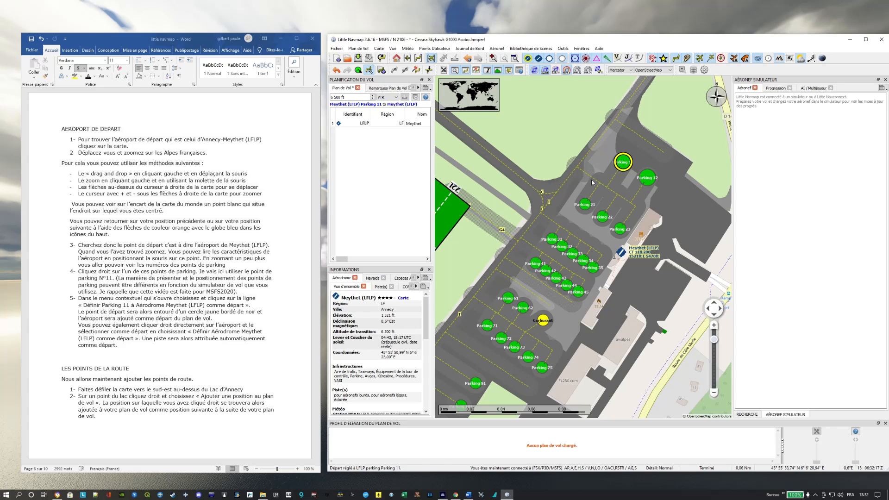
Set Meythet airport (LFLP) itself as the departure and locate the departure marker on the concrete runway.
right_click(622, 254)
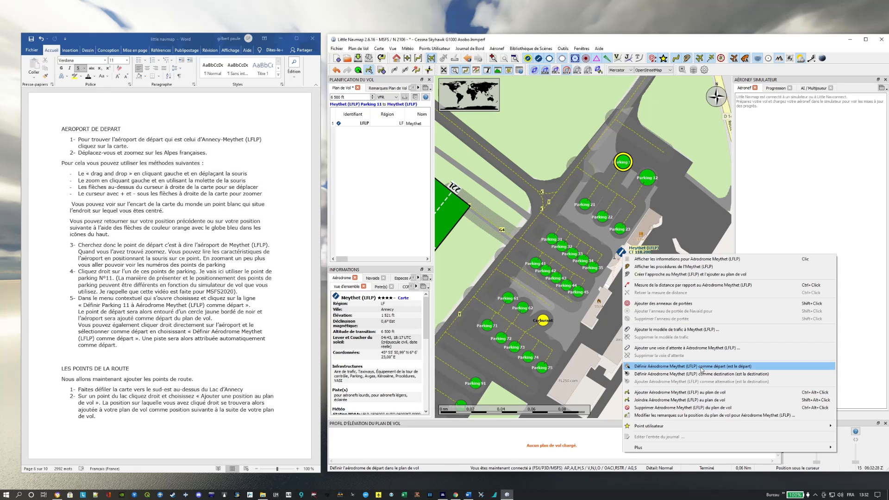
left_click(718, 368)
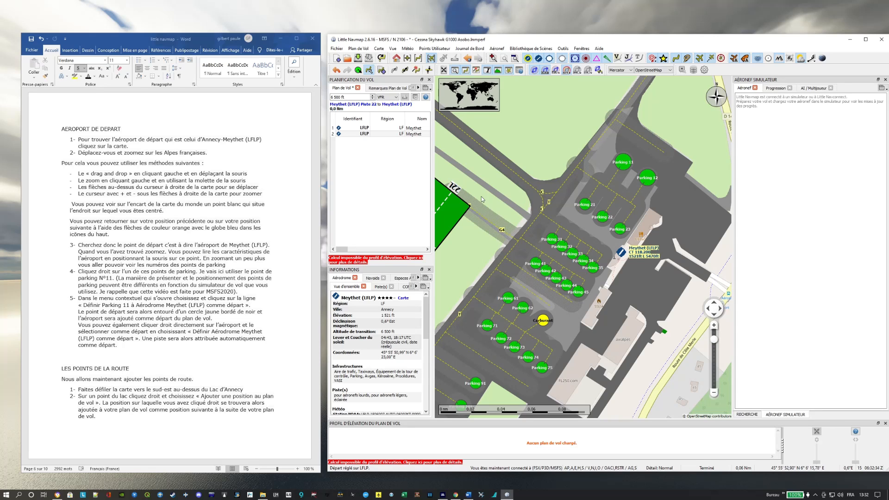
left_click_drag(481, 199, 555, 280)
left_click_drag(508, 156, 524, 201)
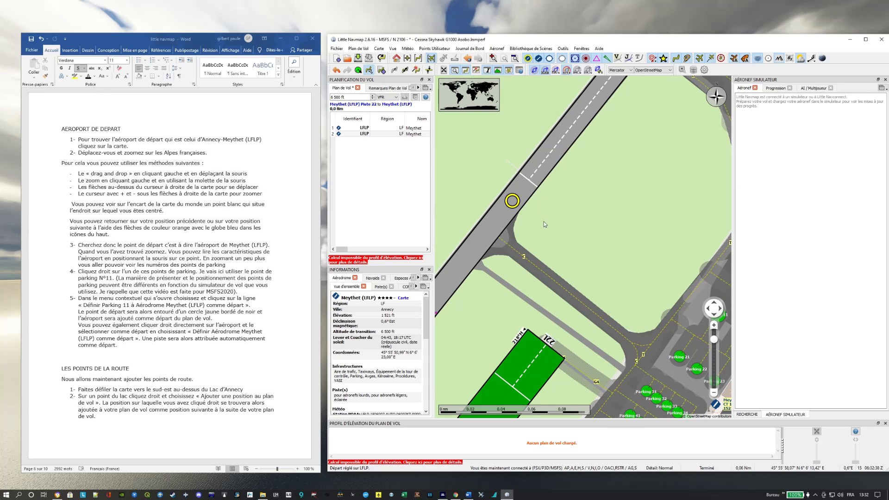
scroll(544, 223, "down", 1)
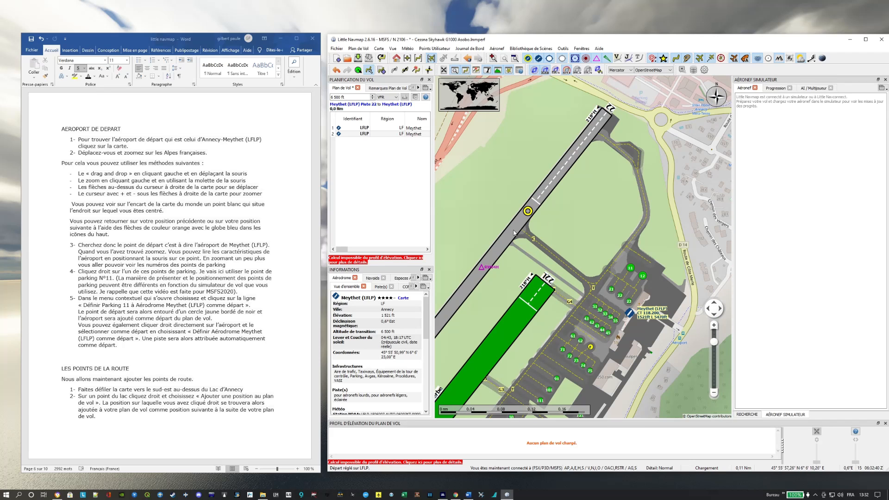
left_click_drag(595, 172, 571, 185)
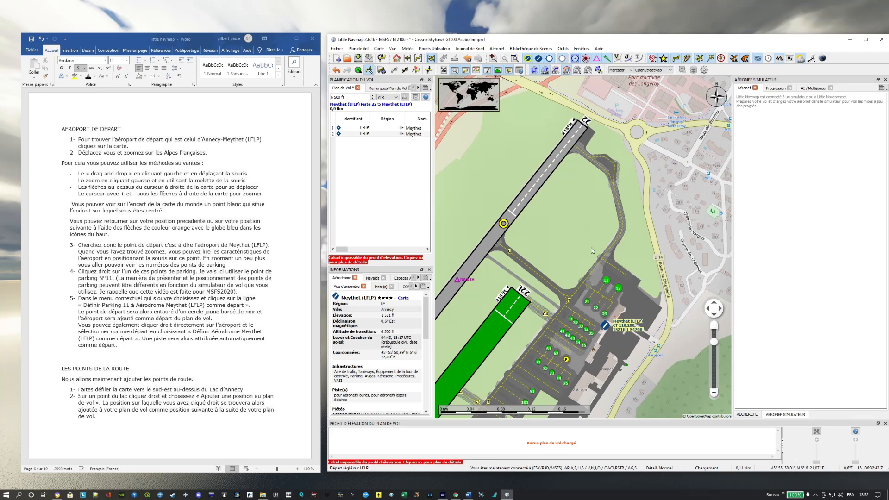
Change the departure from Meythet's runway back to Parking 11.
right_click(606, 327)
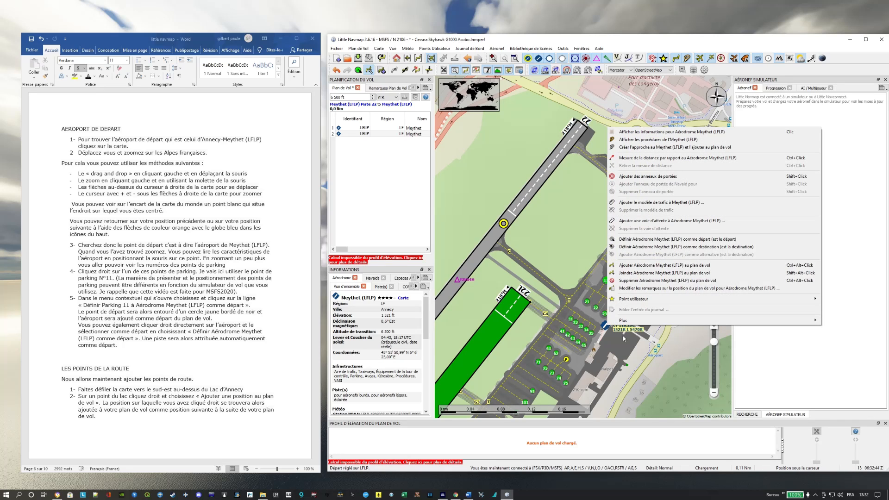
left_click_drag(623, 338, 623, 379)
right_click(606, 324)
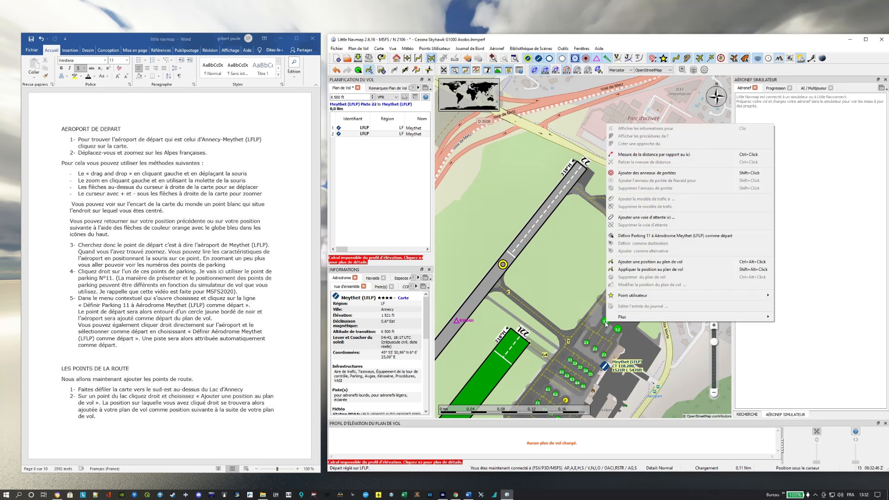
left_click(680, 238)
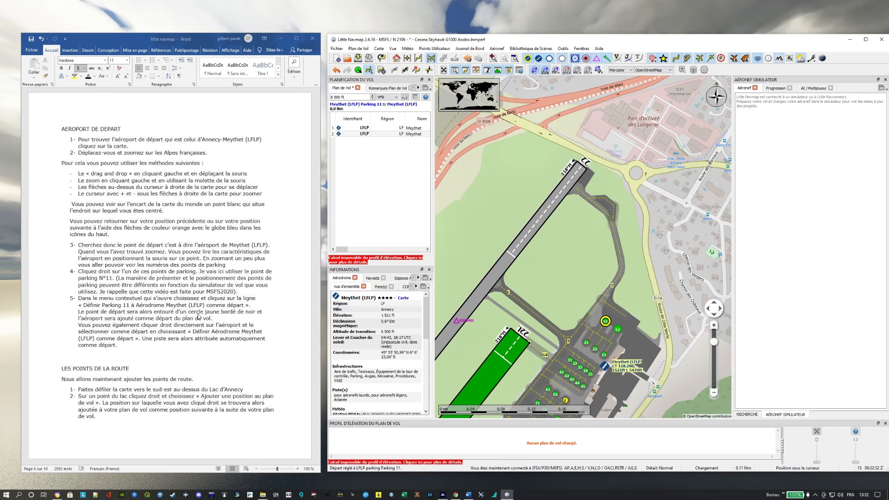
Read the section "LES POINTS DE LA ROUTE" in the Word instructions.
scroll(185, 351, "down", 3)
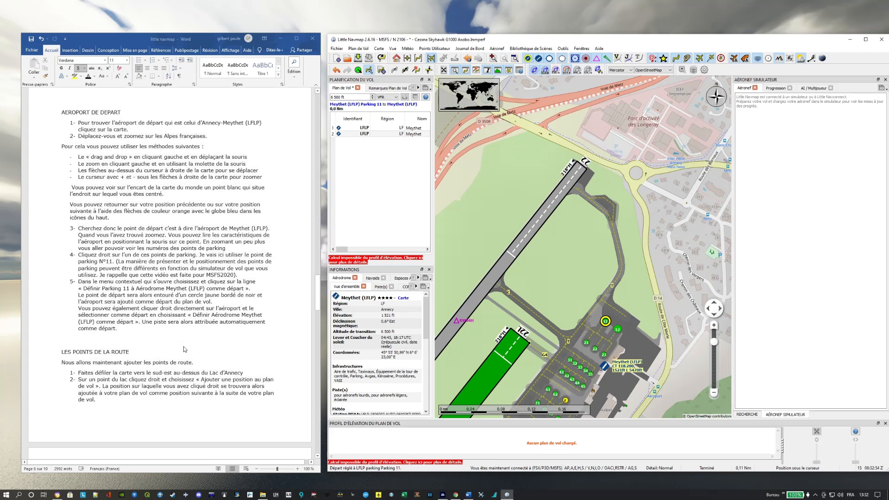
scroll(184, 349, "down", 3)
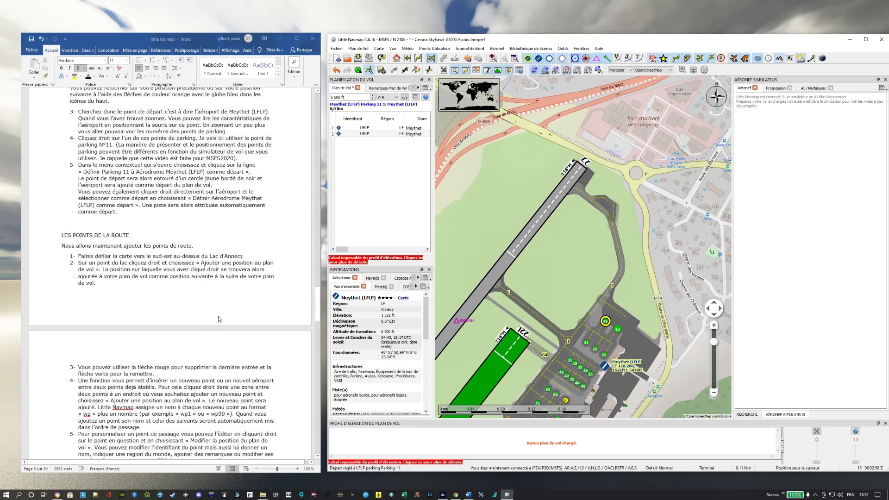
scroll(220, 319, "up", 2)
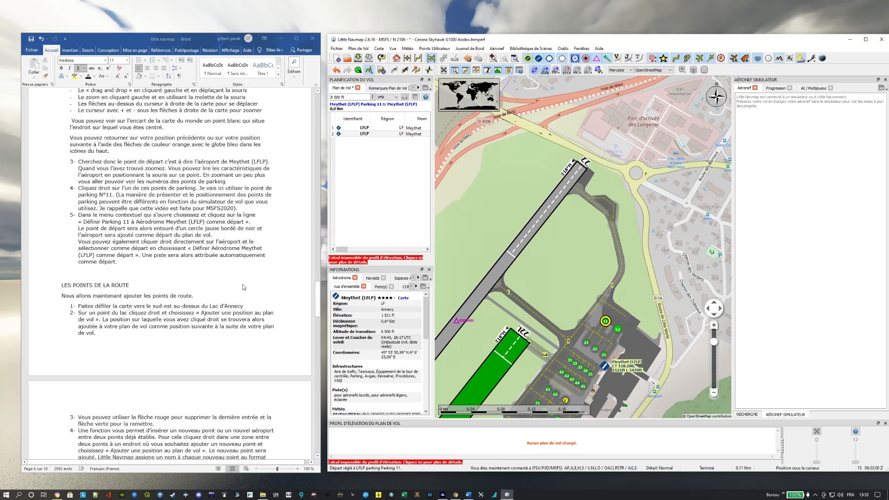
scroll(236, 293, "up", 1)
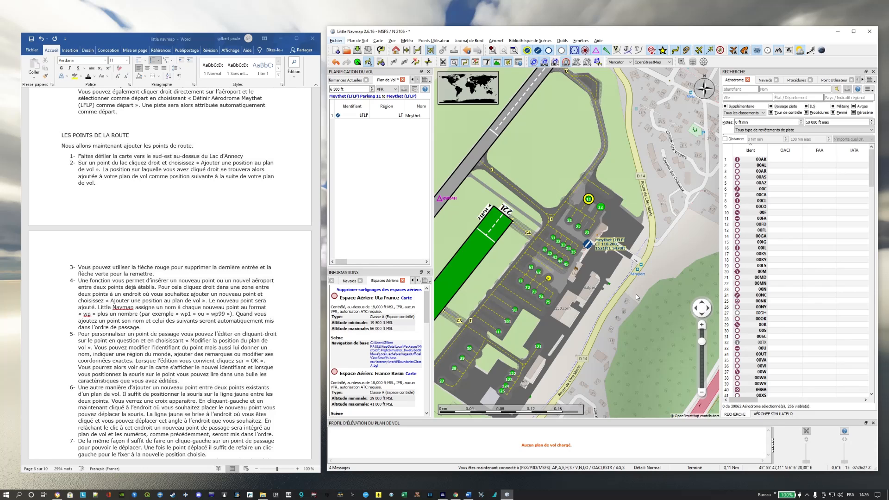
Add a position over Lac d'Annecy, southeast of Meythet and just north of VP436, to the flight plan.
scroll(635, 294, "down", 2)
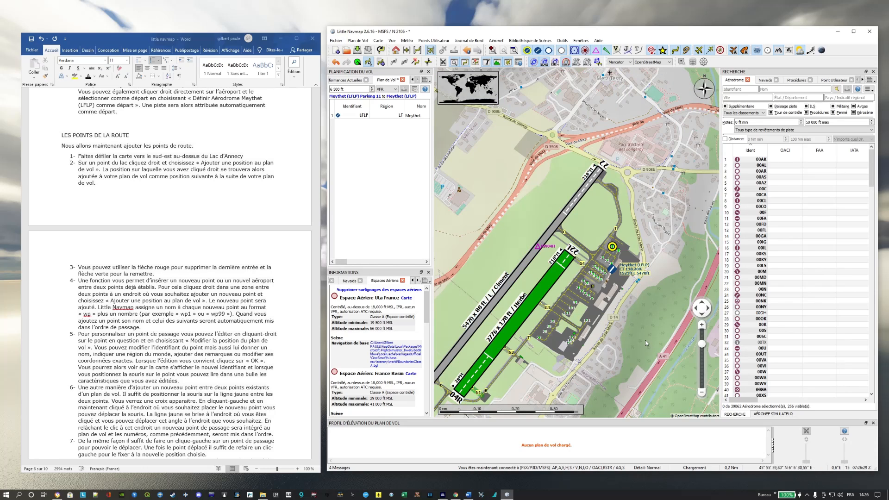
scroll(645, 342, "down", 1)
left_click_drag(645, 390, 564, 251)
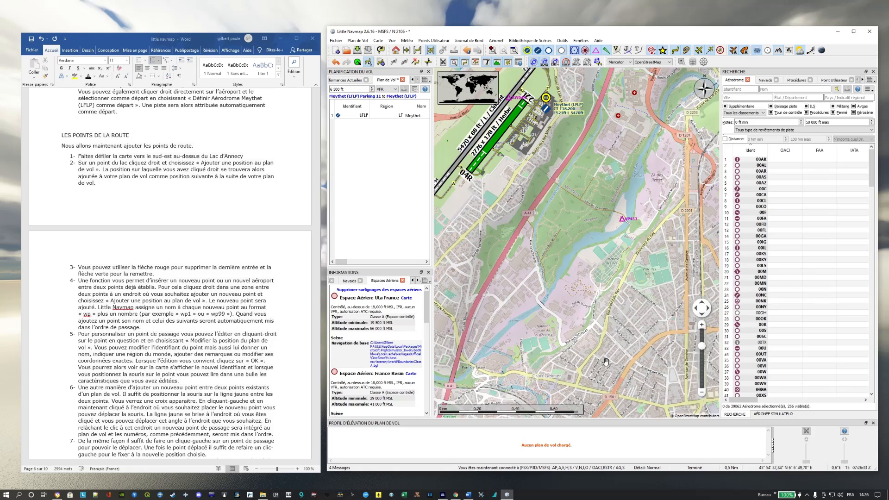
left_click_drag(606, 361, 513, 345)
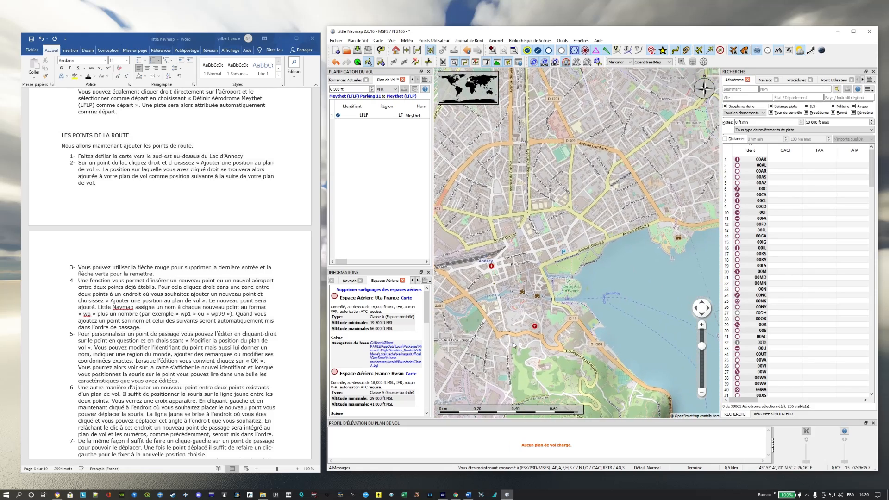
scroll(513, 345, "down", 1)
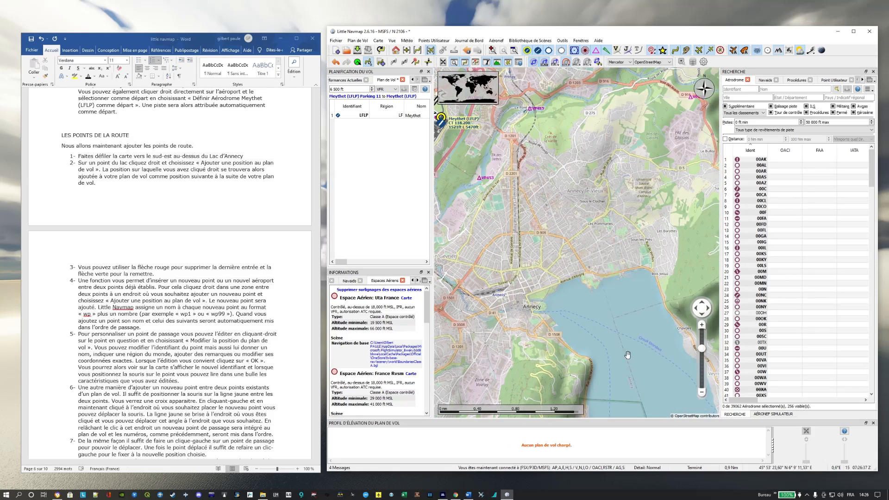
left_click_drag(628, 355, 569, 275)
left_click_drag(619, 350, 541, 202)
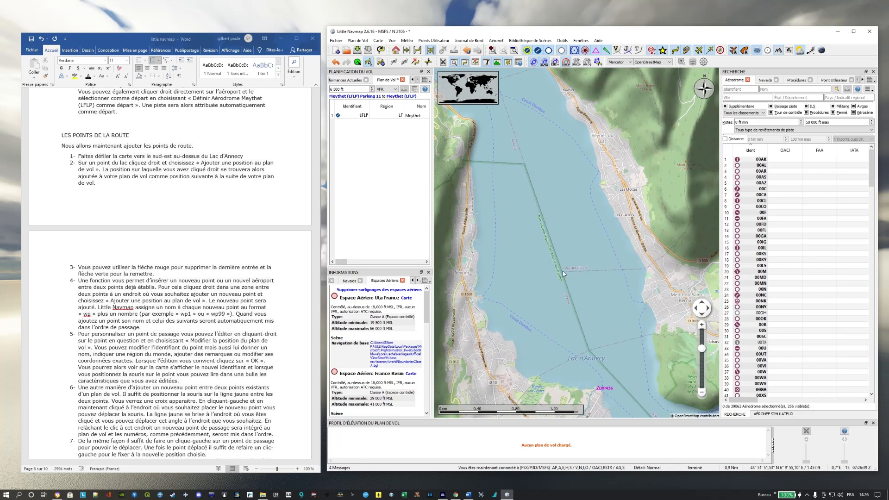
left_click_drag(609, 342, 633, 319)
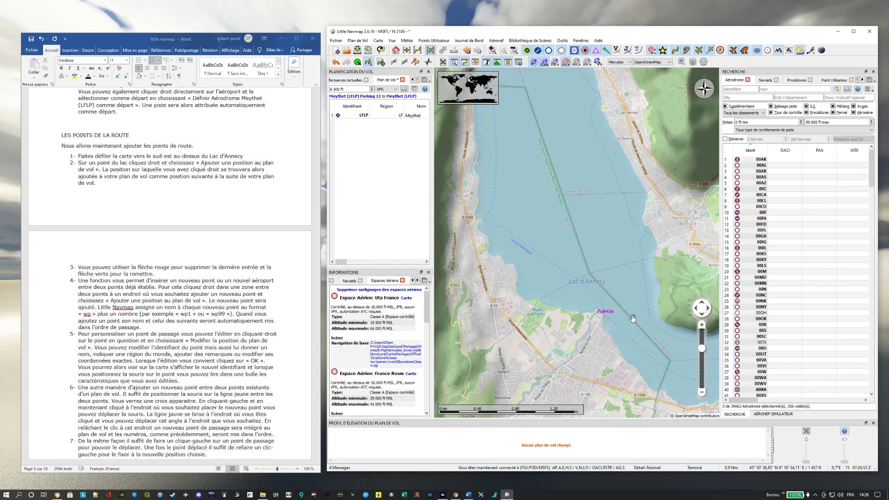
left_click_drag(633, 318, 637, 321)
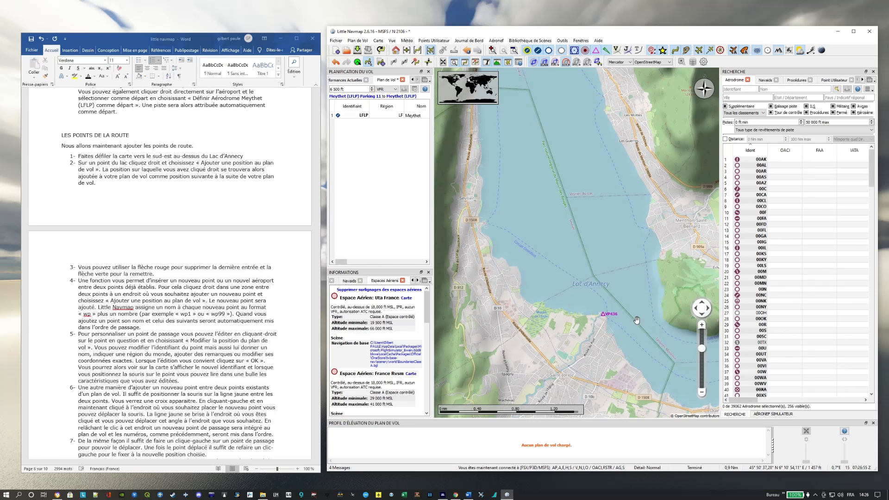
right_click(594, 283)
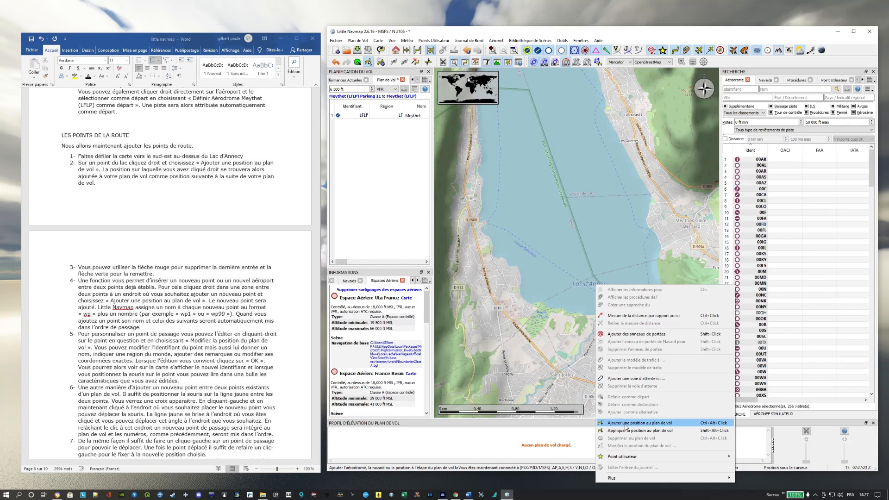
left_click(680, 426)
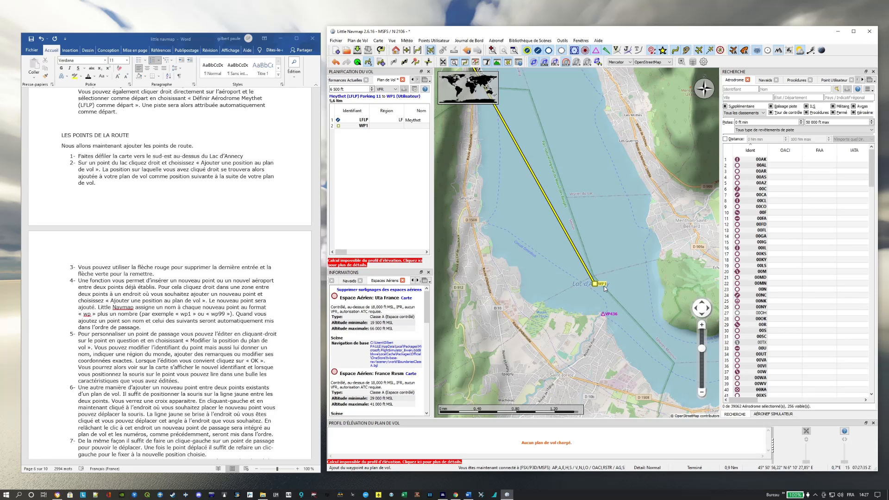
Examine the flight plan leg between Meythet and WP1 over Annecy and the lake.
mouse_move(595, 291)
left_click_drag(504, 171, 609, 416)
left_click_drag(504, 204, 519, 251)
left_click_drag(481, 171, 467, 139)
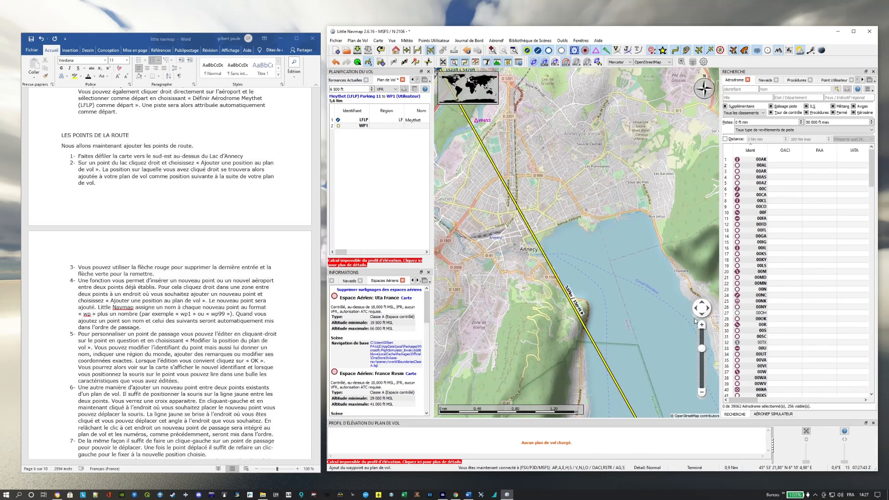
left_click_drag(639, 396, 562, 186)
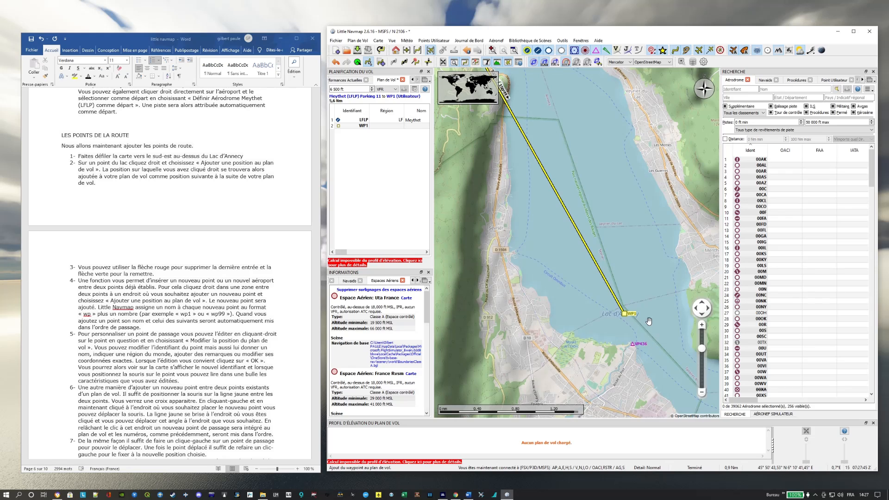
Add a position to the flight plan over Lac d'Annecy, southeast of WP1 and VP436, just north of the headland at the narrows.
left_click_drag(651, 350, 599, 240)
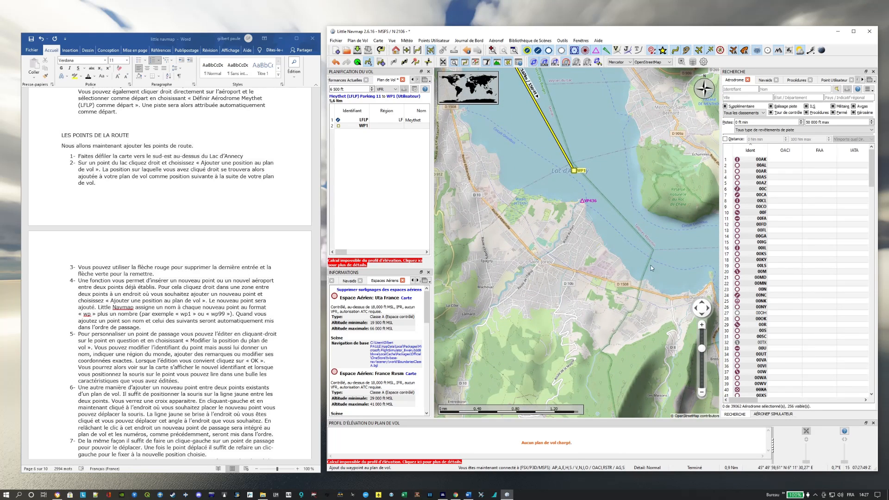
left_click_drag(651, 265, 527, 212)
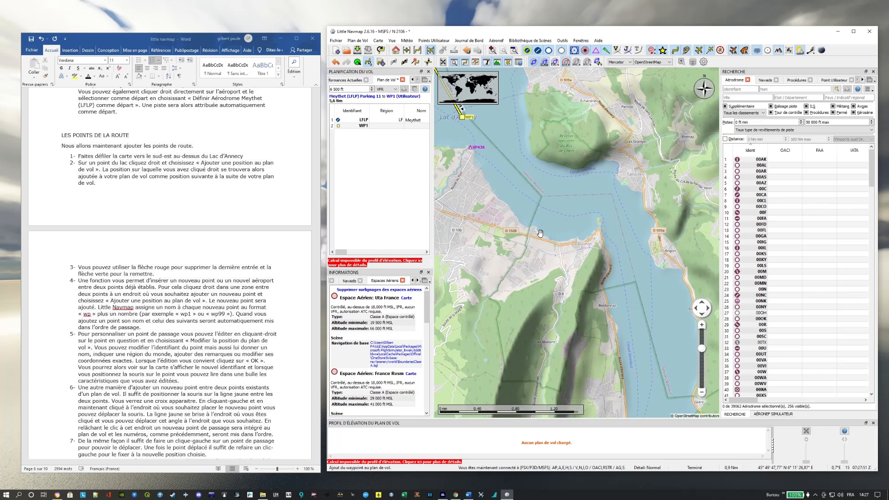
left_click_drag(585, 221, 551, 218)
right_click(574, 214)
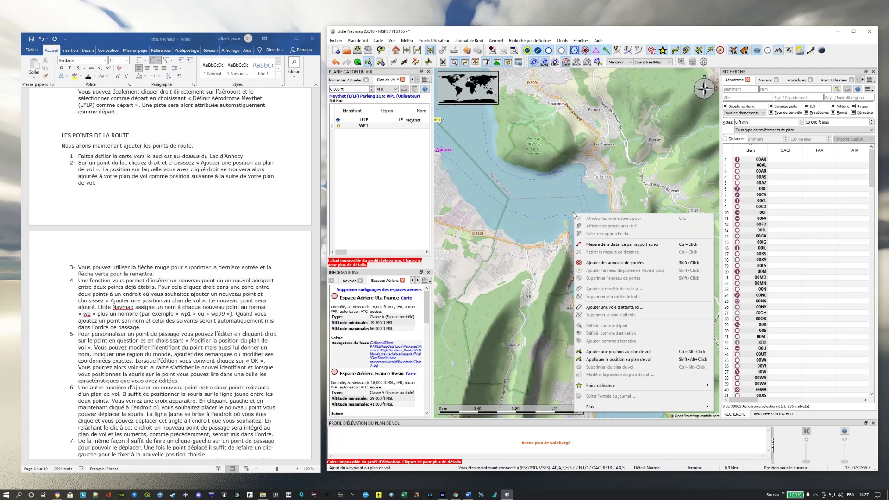
left_click(629, 354)
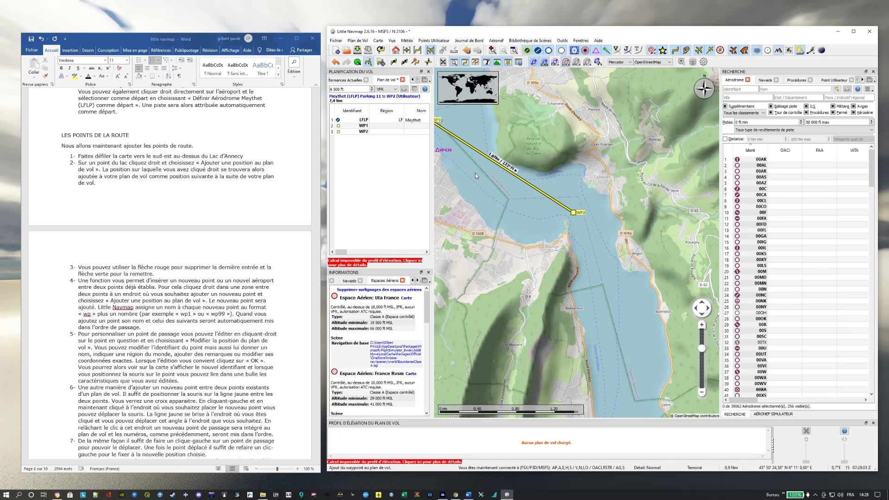
Insert a position into the leg between Meythet and WP1, over the northern part of Lac d'Annecy southeast of Annecy.
left_click_drag(475, 173, 586, 261)
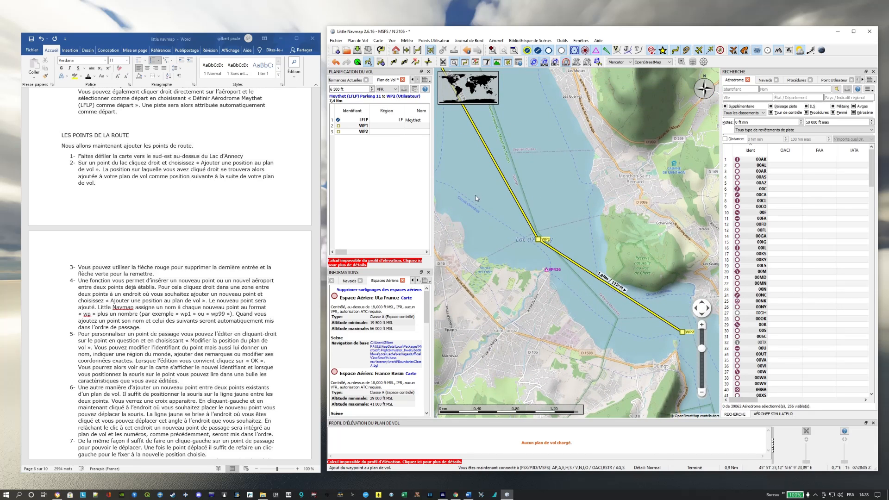
left_click_drag(464, 106, 563, 341)
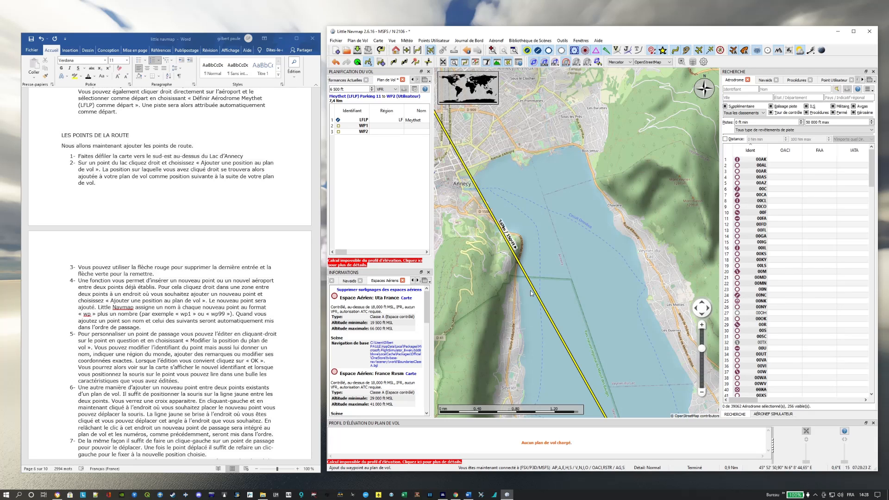
right_click(554, 226)
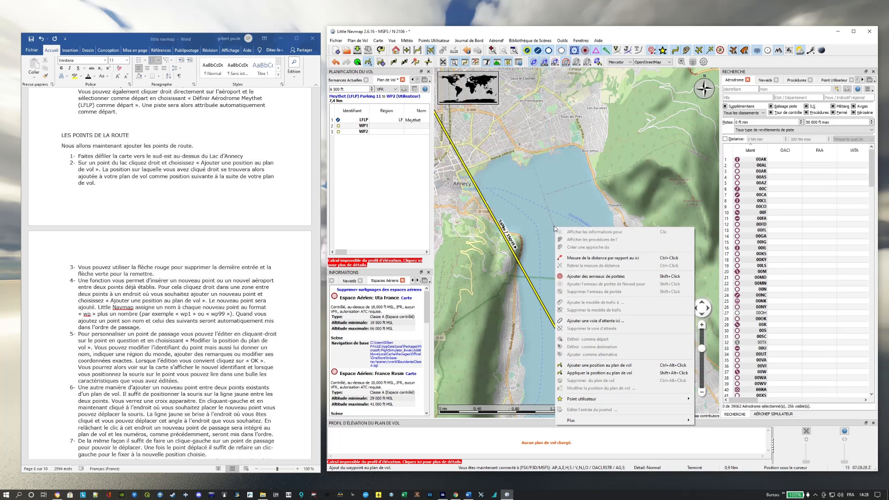
left_click(598, 365)
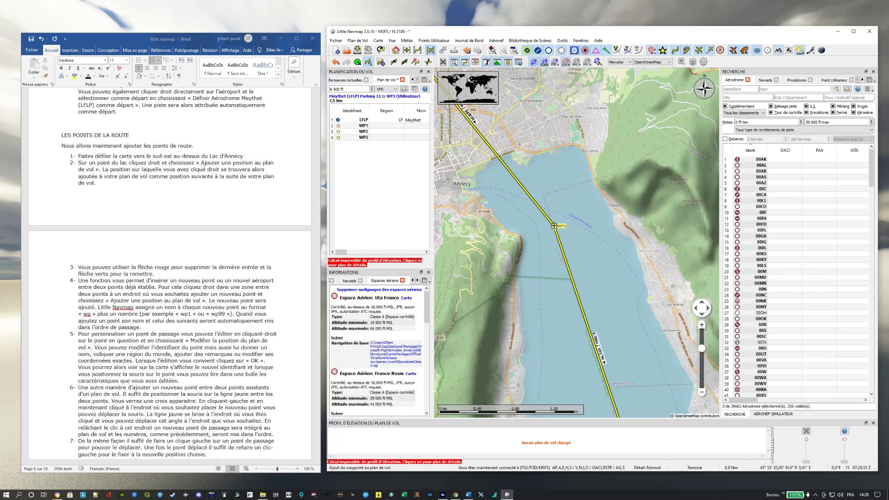
Examine the numbering and order of the waypoints along the route over Lac d'Annecy, from WP1 to WP3.
left_click_drag(622, 335, 573, 235)
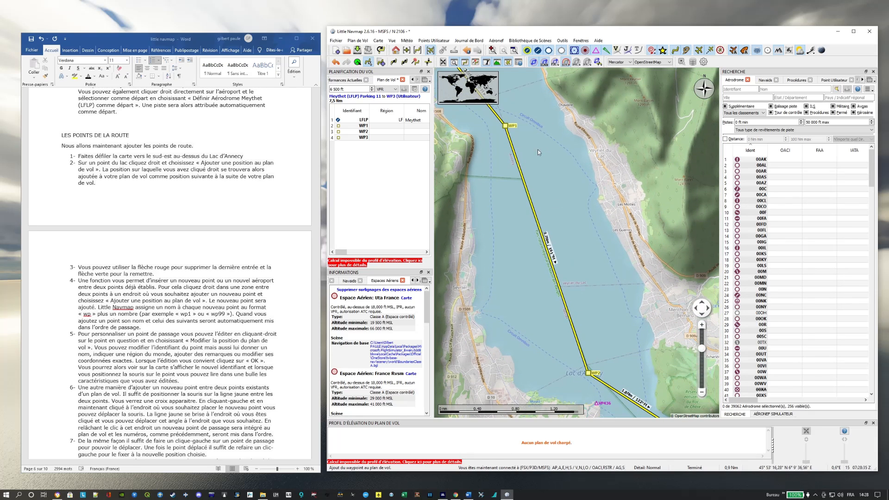
left_click_drag(595, 376, 584, 326)
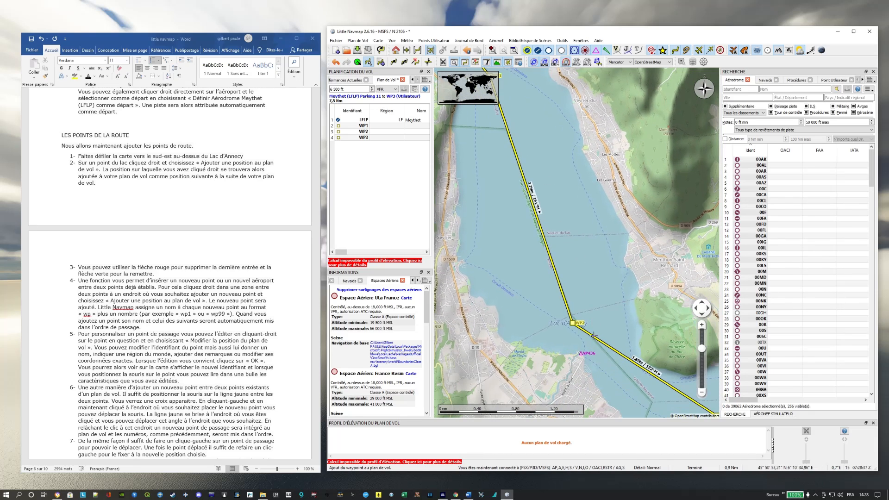
left_click_drag(519, 77, 555, 202)
left_click_drag(622, 393, 592, 274)
left_click_drag(637, 342, 578, 280)
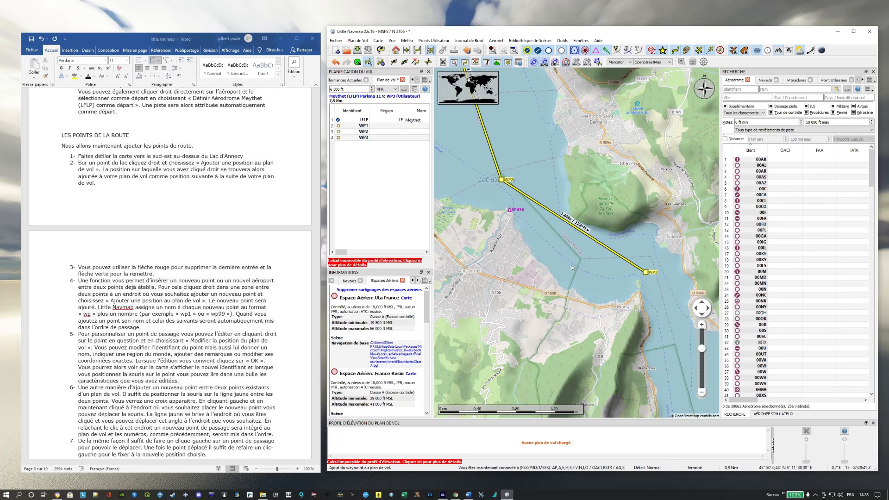
left_click_drag(532, 238, 582, 315)
left_click_drag(582, 281, 581, 314)
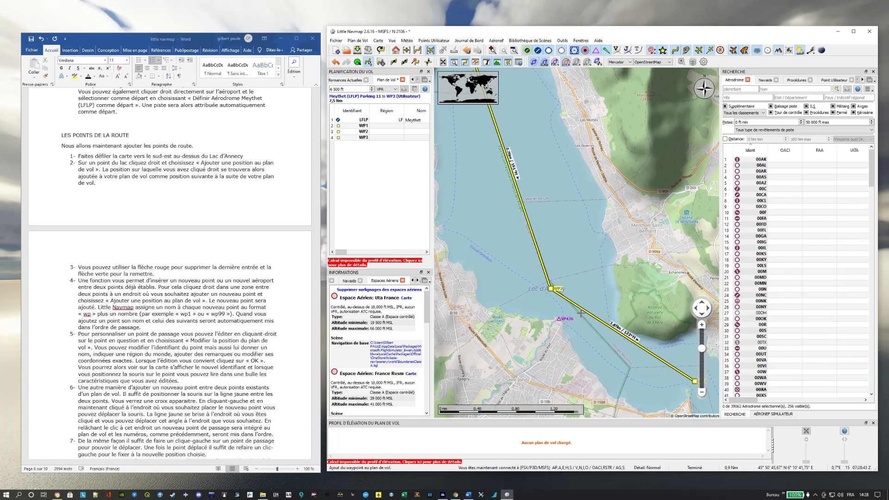
left_click_drag(558, 236, 584, 313)
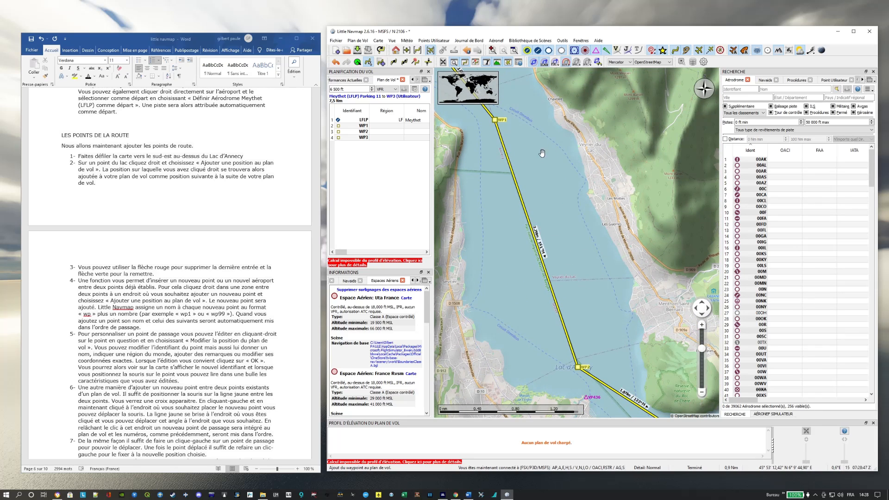
left_click_drag(537, 149, 550, 196)
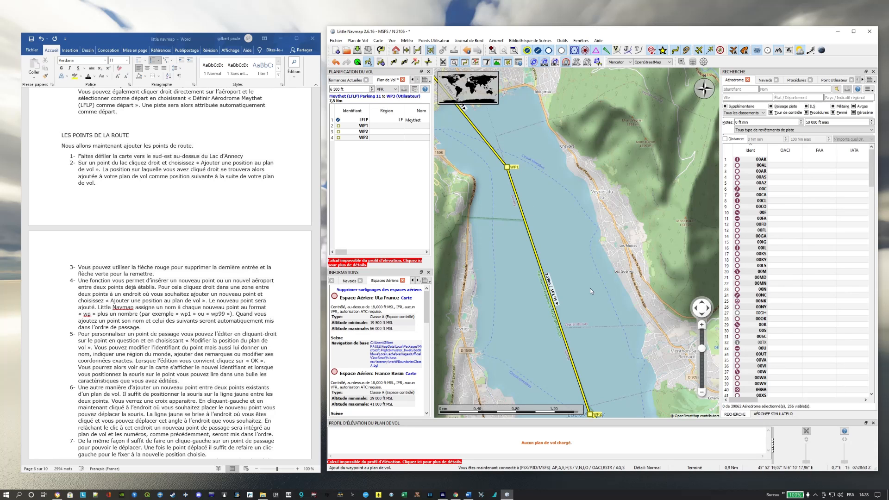
left_click_drag(590, 292, 557, 178)
left_click_drag(601, 351, 544, 260)
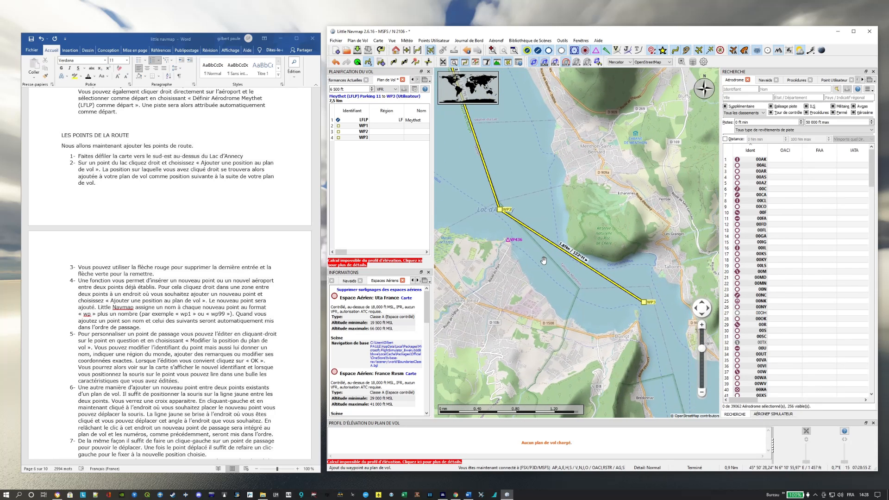
left_click_drag(625, 338, 652, 364)
left_click_drag(536, 114, 598, 277)
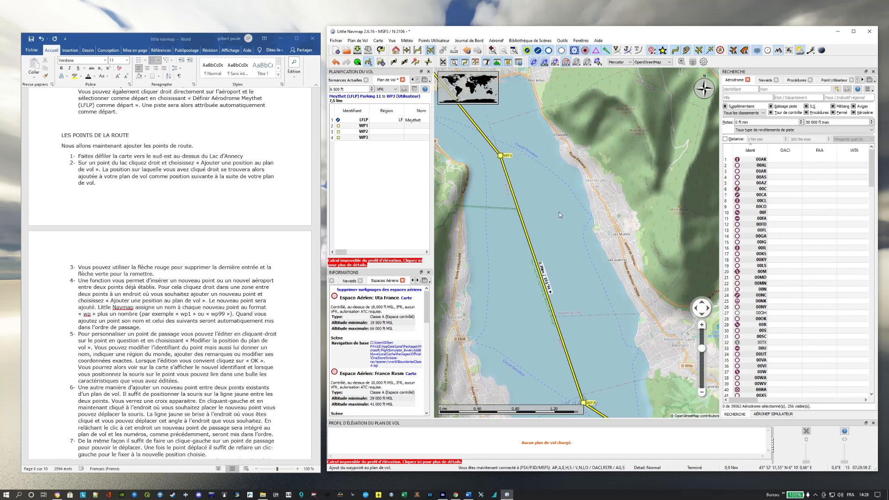
left_click_drag(558, 188, 583, 246)
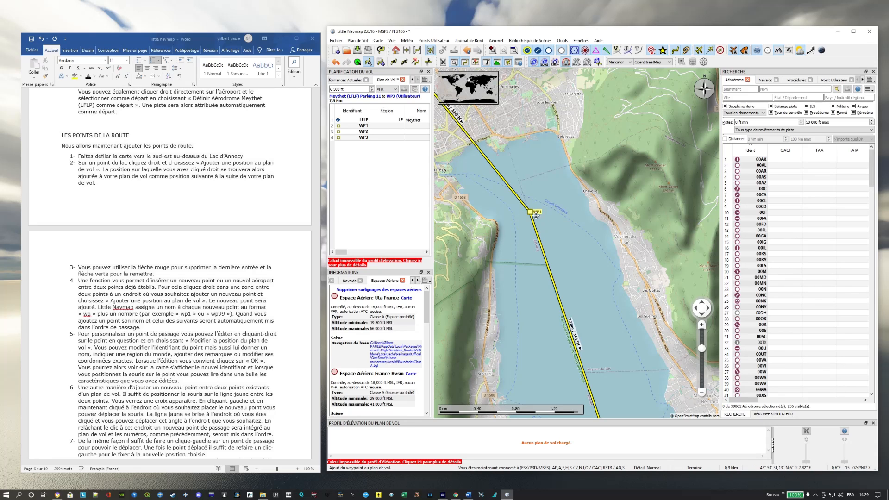
mouse_move(532, 216)
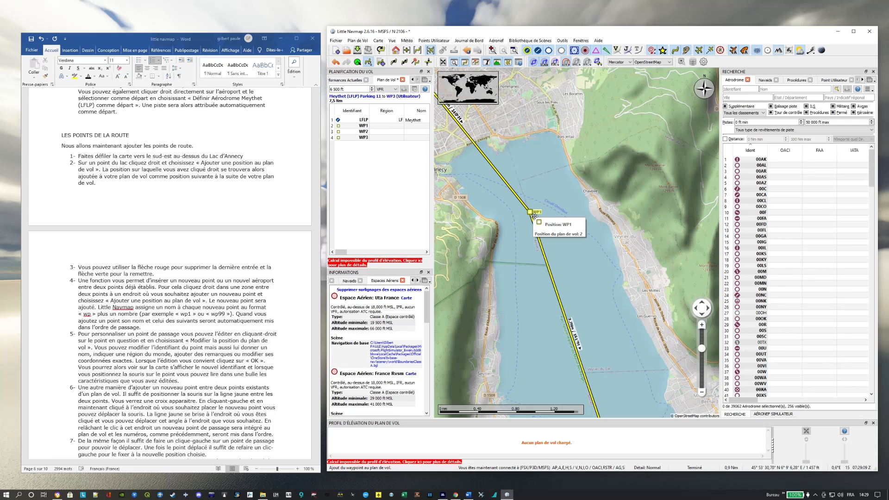
right_click(531, 214)
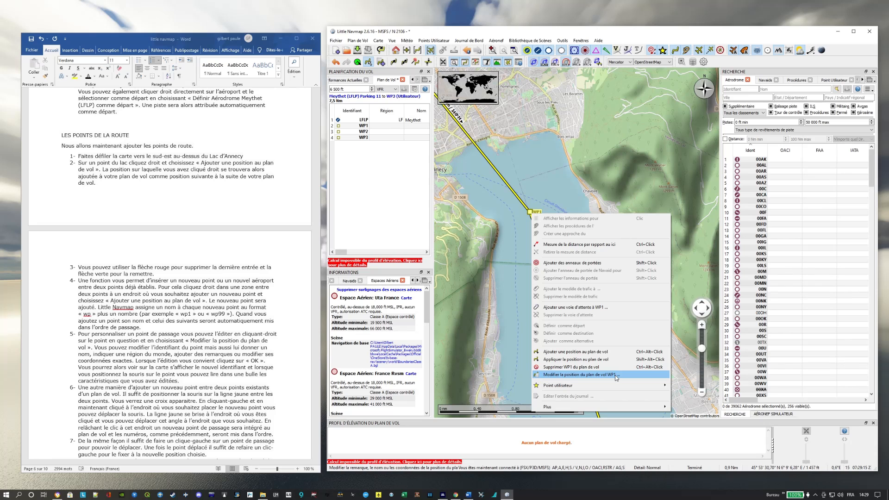
key("Escape")
Edit flight plan position WP2, setting its region to "Haute-Savoie" and its name to "Lac d'Annecy".
left_click_drag(587, 320, 526, 119)
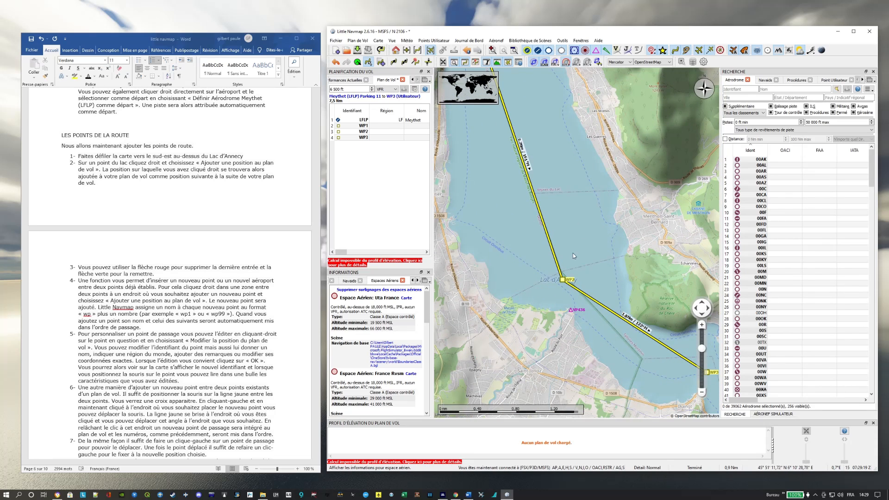
mouse_move(573, 256)
left_mouse_down()
mouse_move(586, 284)
mouse_move(581, 250)
mouse_move(589, 260)
left_mouse_up()
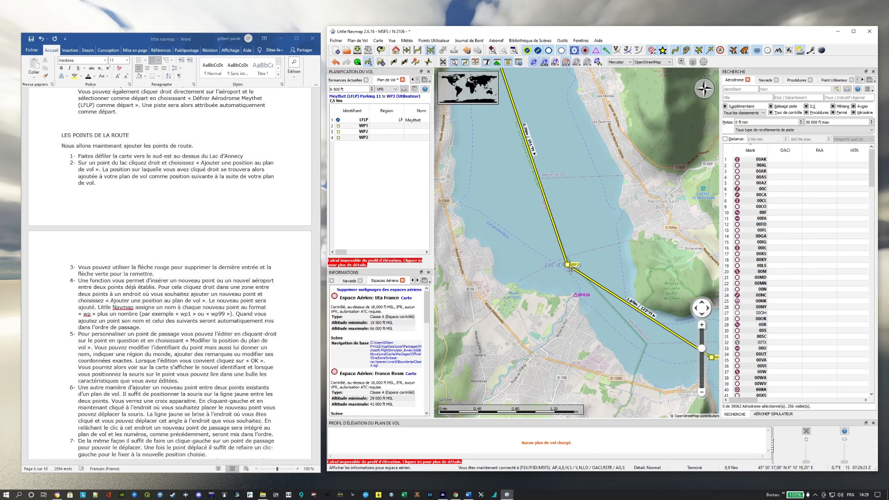
right_click(568, 267)
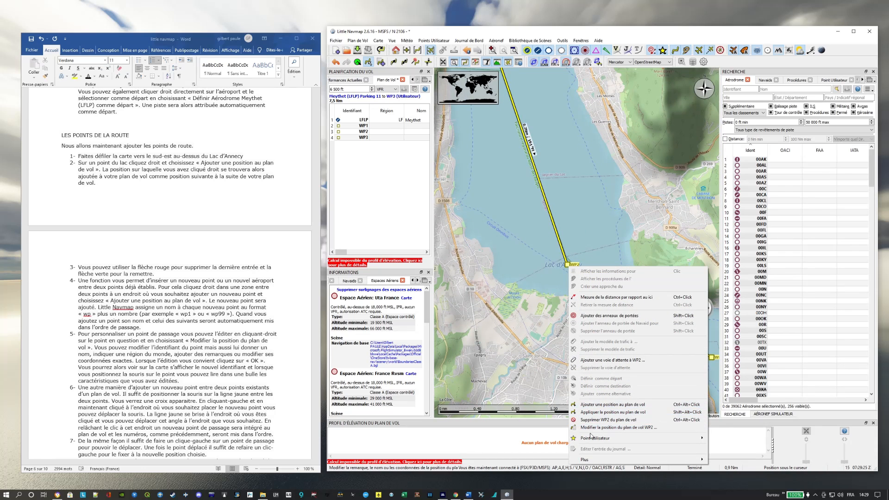
left_click(645, 427)
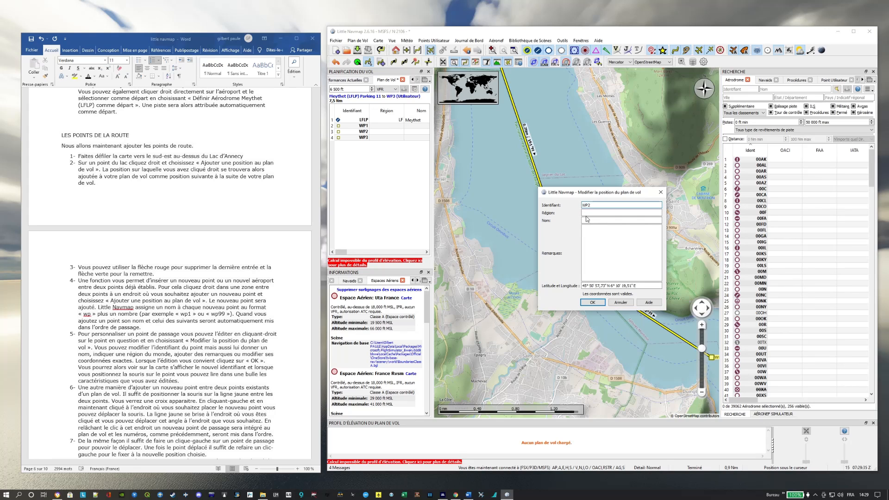
mouse_move(596, 208)
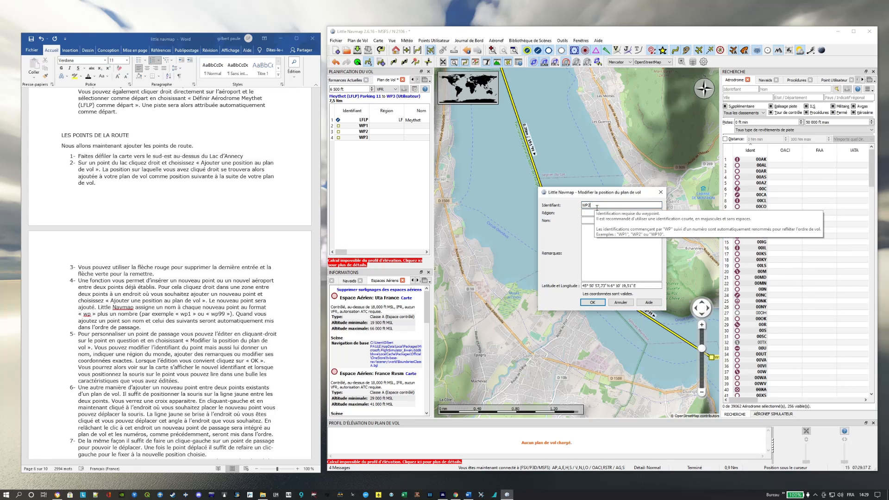
left_click(590, 214)
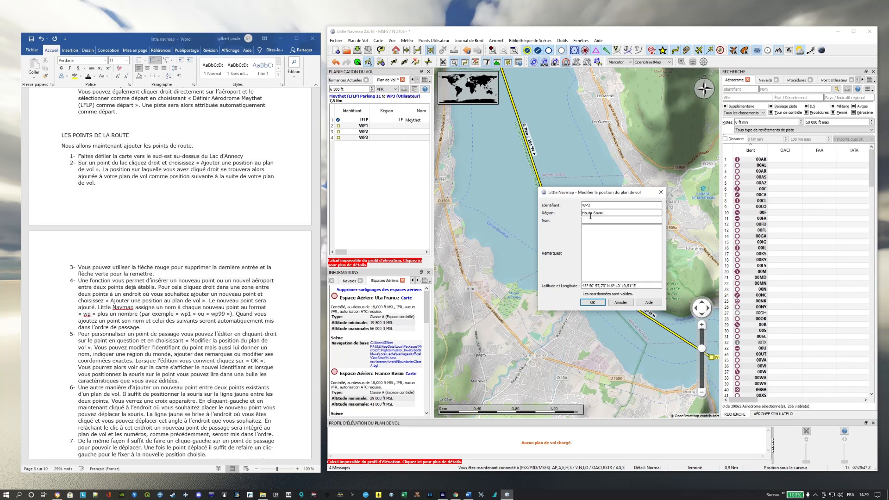
left_click(595, 222)
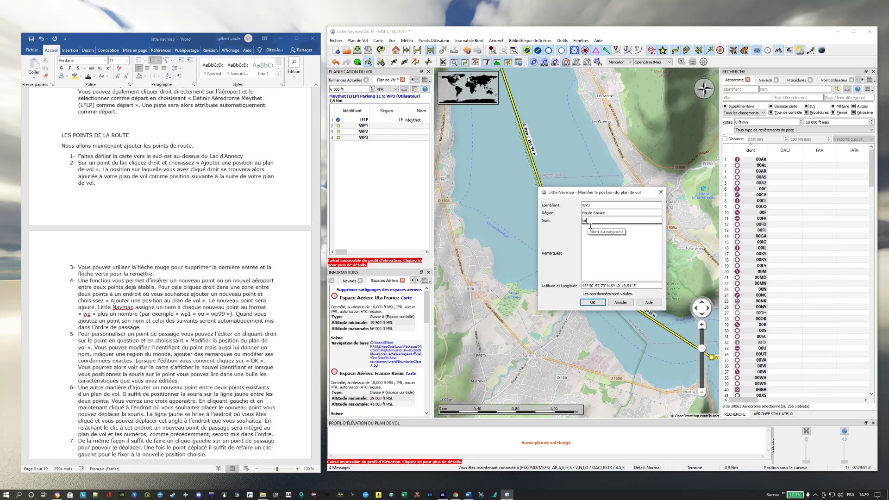
type("Lac d'Annecy")
Add the remark "Le lac d'Annecy est réputé pour être le lac dont l'eau est la plus pure en Europe" to WP2 and save the changes.
left_click(591, 238)
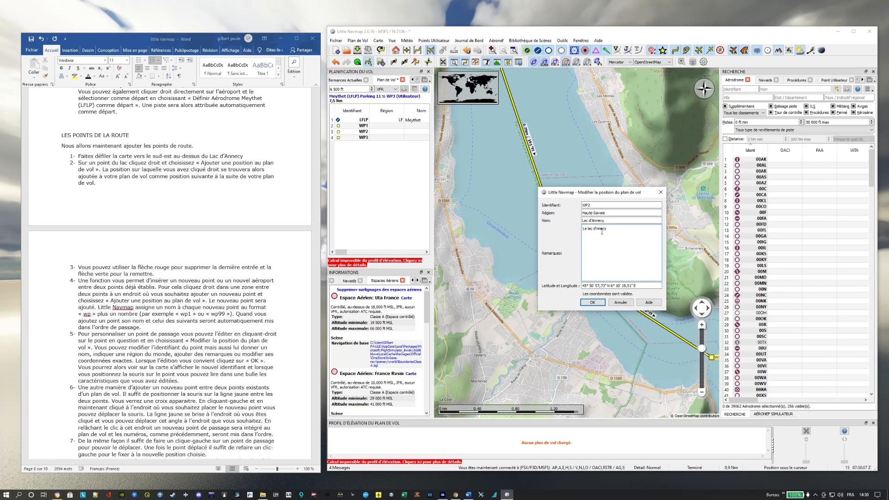
key("BackSpace")
type("A")
type("nt")
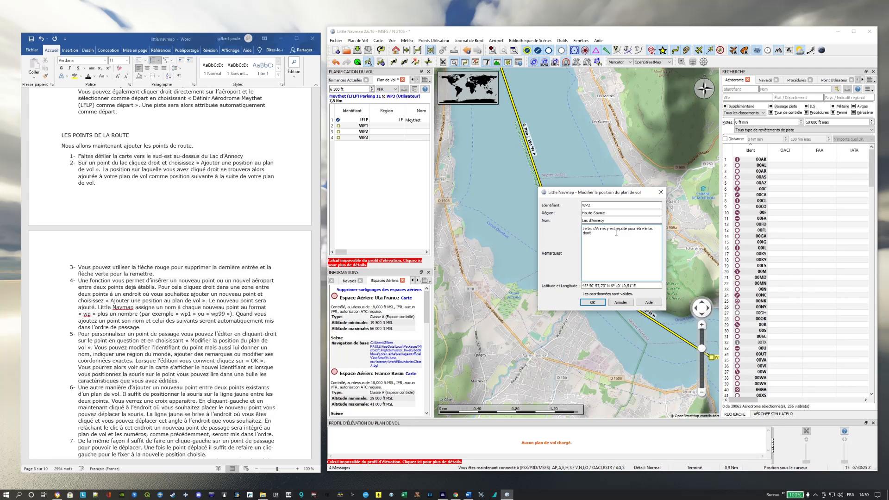
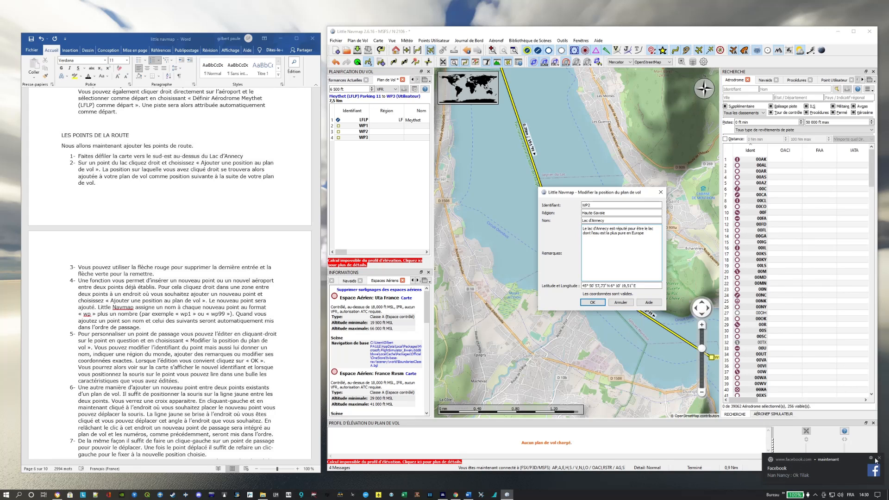
left_click(879, 459)
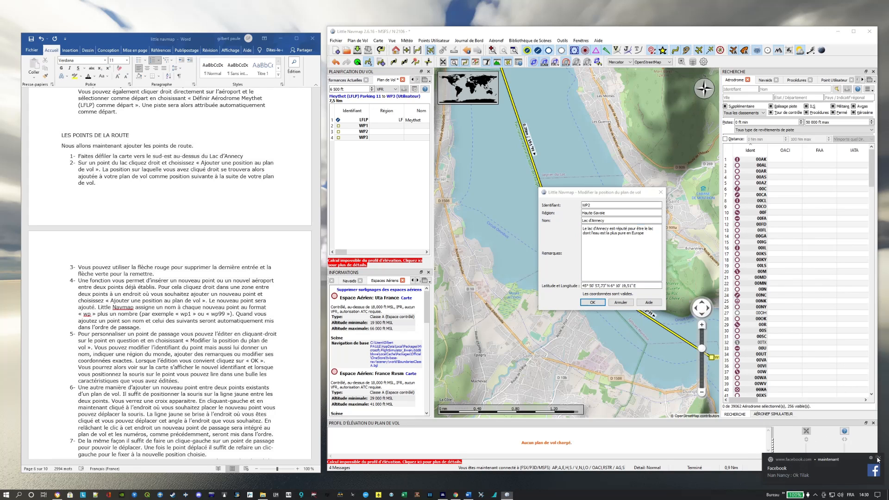
left_click(593, 303)
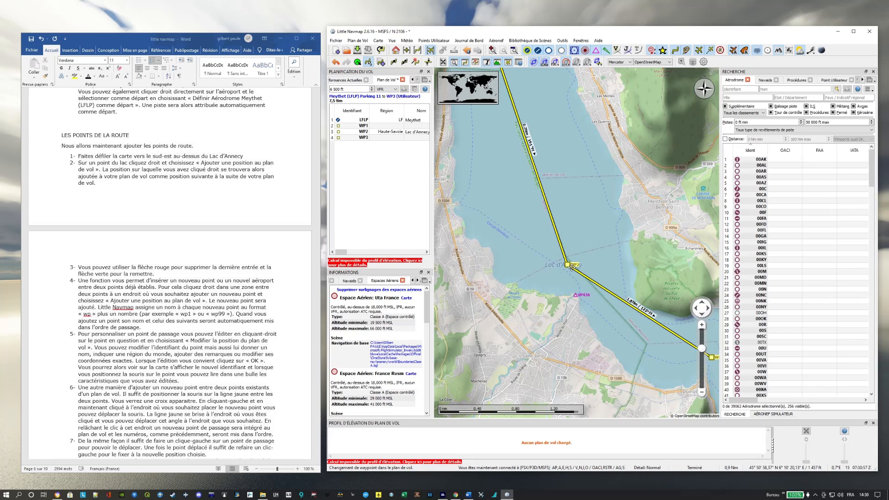
Check WP2's region, name and remarks on the map, dismissing the desktop notifications that interrupt.
mouse_move(572, 268)
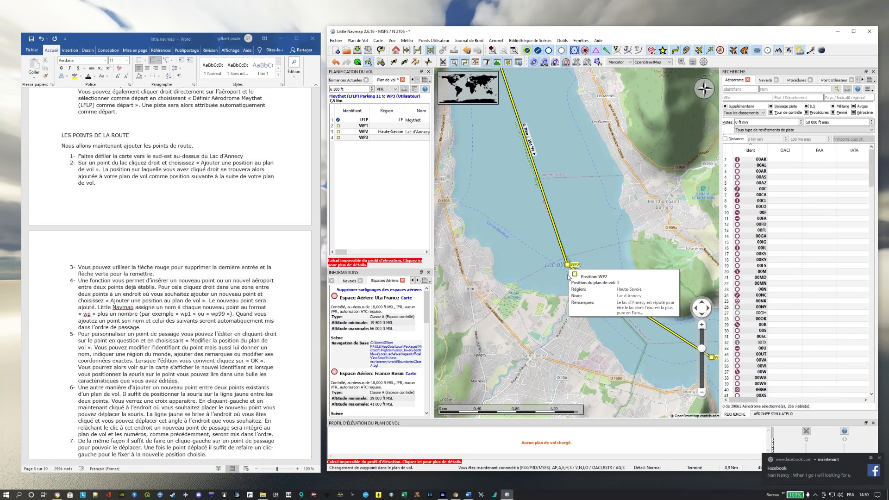
left_click(879, 458)
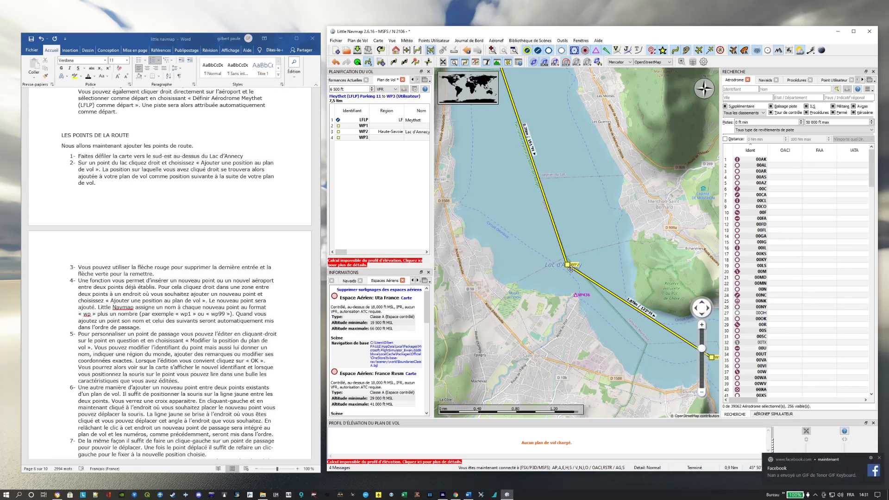
left_click(879, 458)
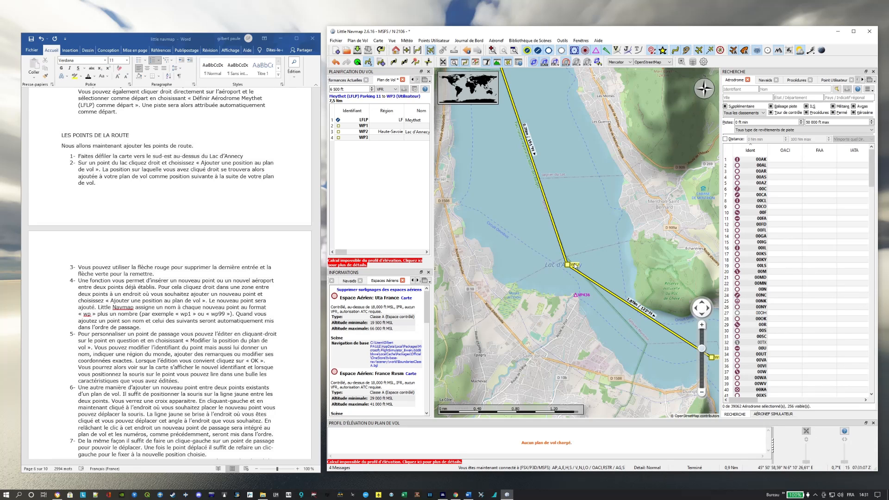
mouse_move(572, 268)
left_click_drag(508, 194, 546, 296)
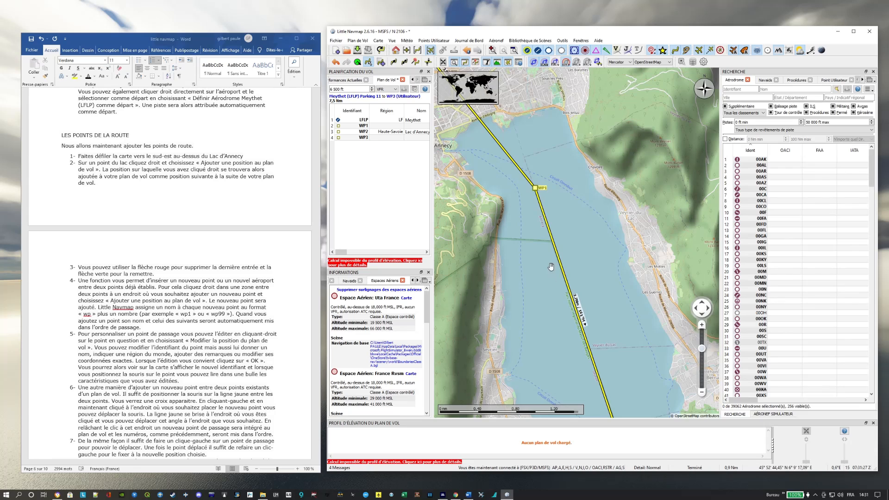
Move waypoint WP1 slightly northeast, keeping it over the northern part of Lac d'Annecy.
left_click_drag(548, 246, 546, 307)
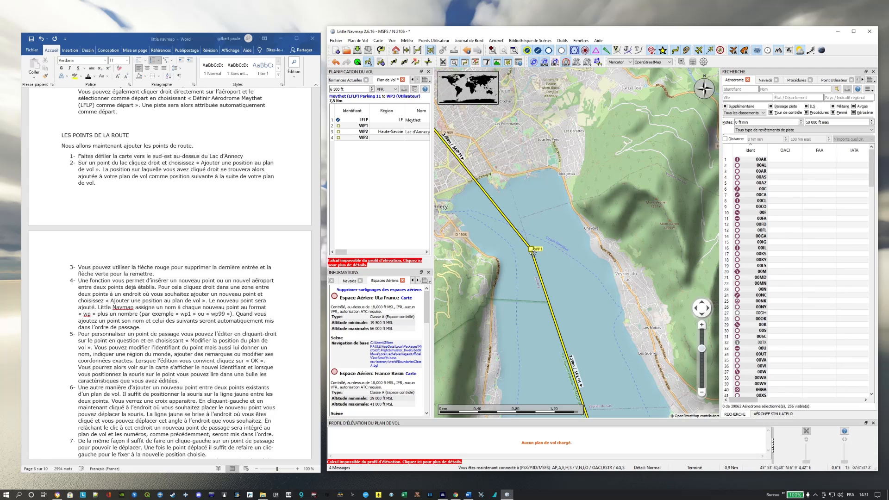
left_click_drag(534, 252, 541, 250)
mouse_move(546, 248)
left_mouse_down()
mouse_move(559, 237)
mouse_move(545, 237)
left_mouse_up()
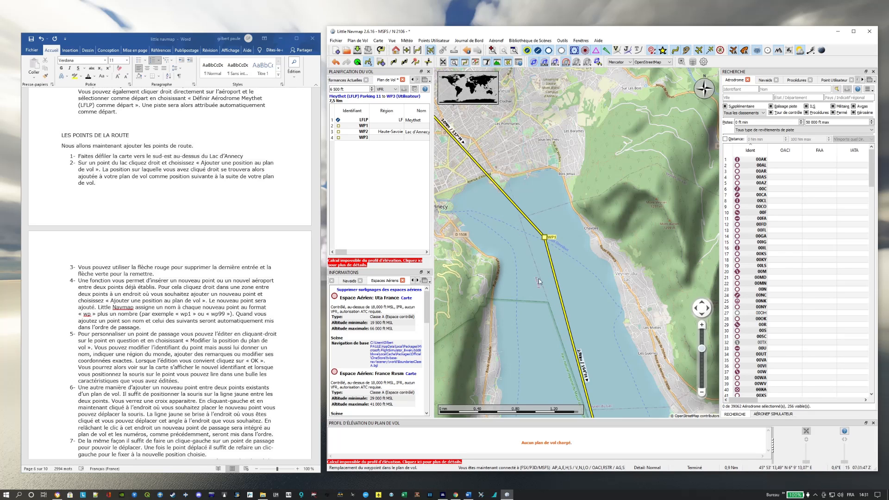
Add a flight plan position after WP3, in the valley just south of Lac d'Annecy near the D 1508.
left_click_drag(607, 347, 553, 229)
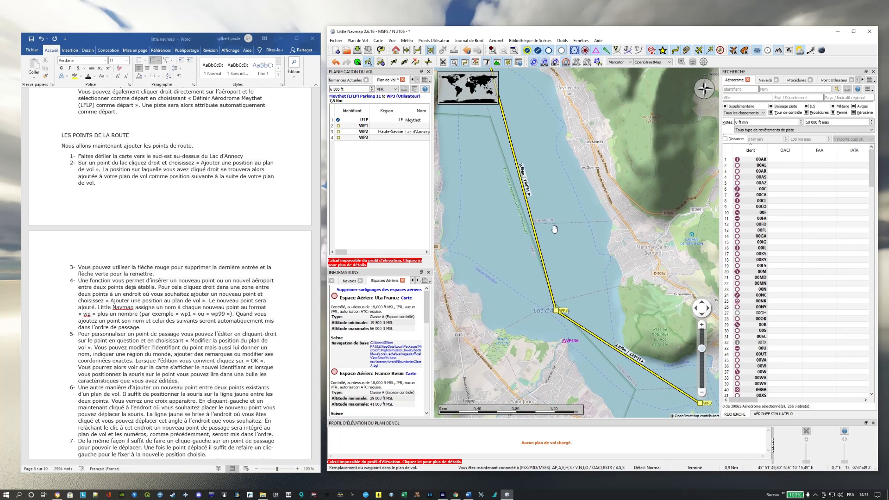
left_click_drag(646, 385, 513, 253)
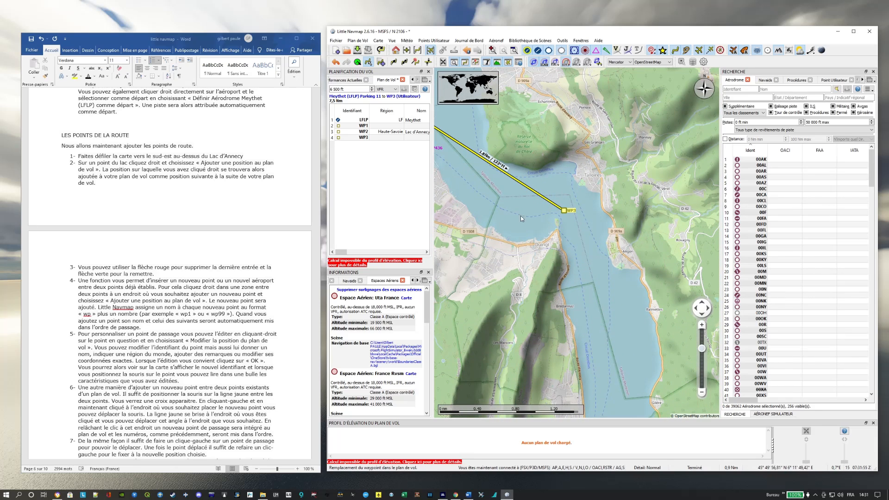
left_click_drag(584, 286, 560, 224)
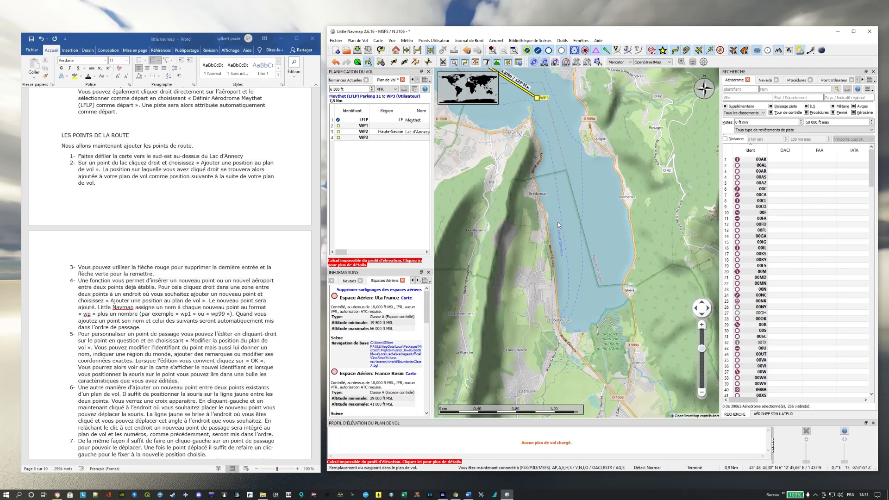
left_click_drag(574, 254, 534, 286)
left_click_drag(556, 390, 541, 257)
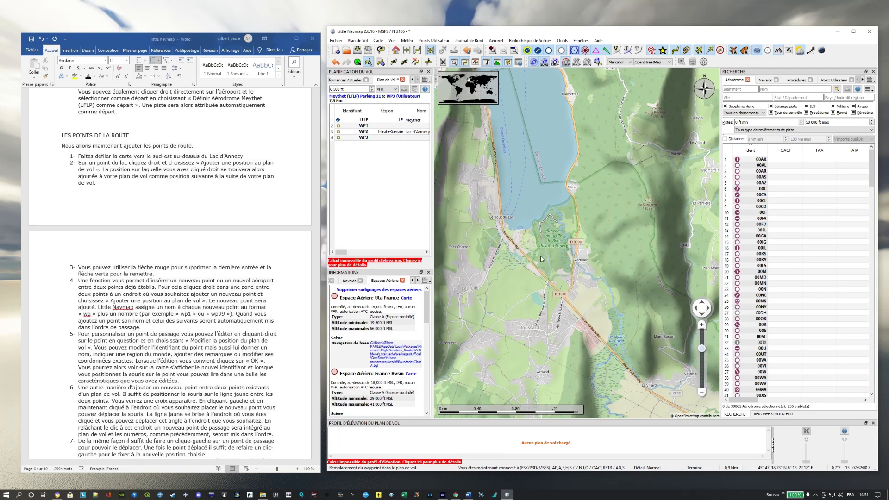
right_click(550, 283)
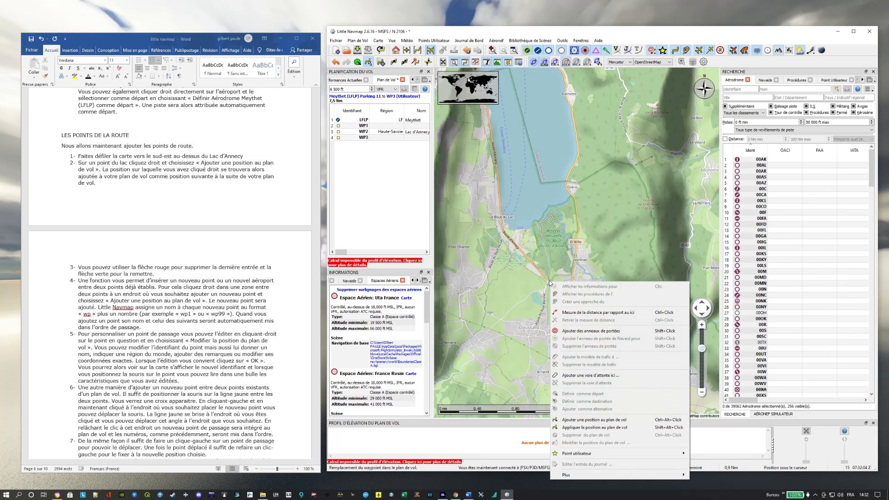
left_click(585, 420)
Add the following flight plan position over the town of Faverges.
left_click_drag(609, 384, 495, 258)
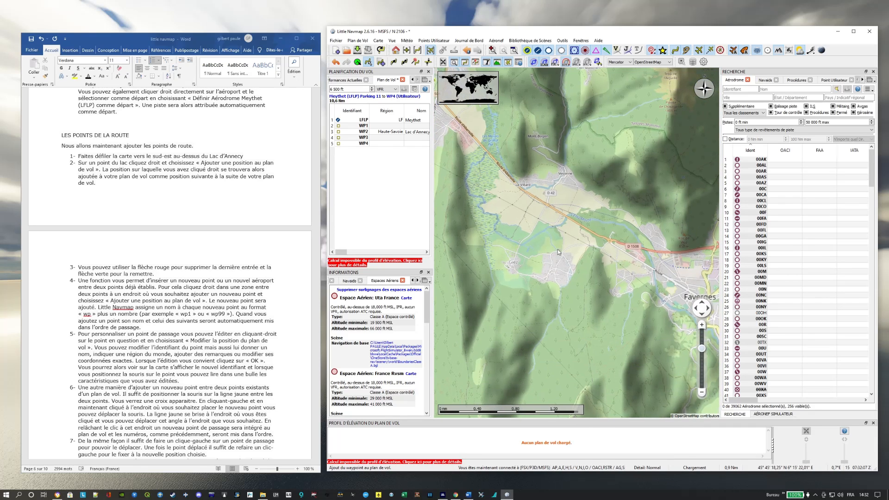
mouse_move(560, 253)
left_mouse_down()
mouse_move(564, 282)
mouse_move(651, 324)
mouse_move(595, 264)
left_mouse_up()
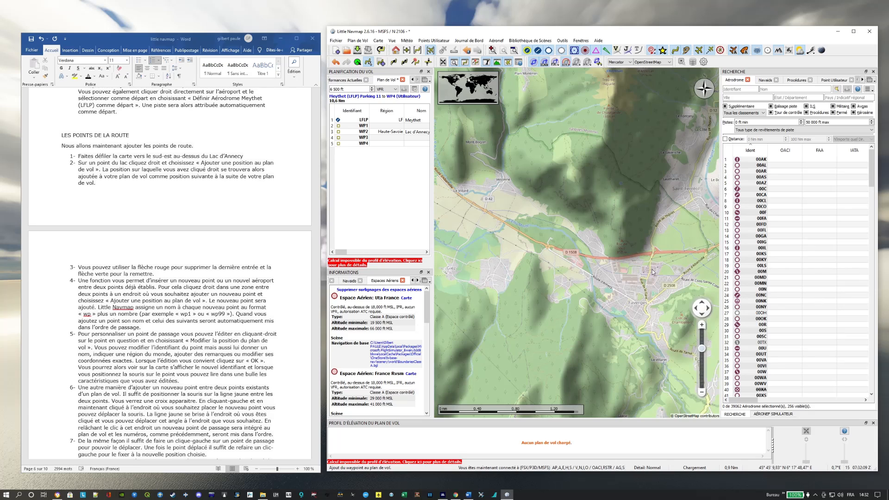
left_click_drag(644, 282, 582, 288)
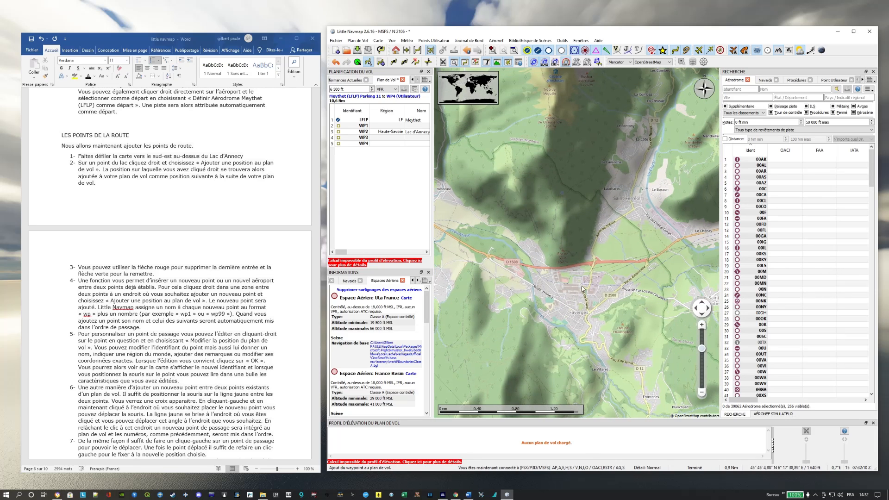
right_click(554, 297)
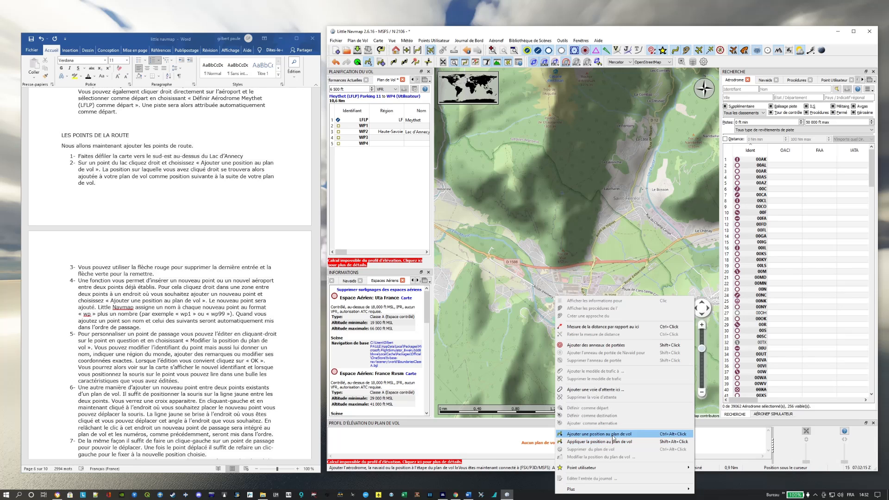
left_click(615, 435)
Move waypoint WP5 southeast from Faverges into the valley, just northeast of Seythenex.
left_click_drag(609, 319, 575, 228)
left_click_drag(617, 336, 554, 216)
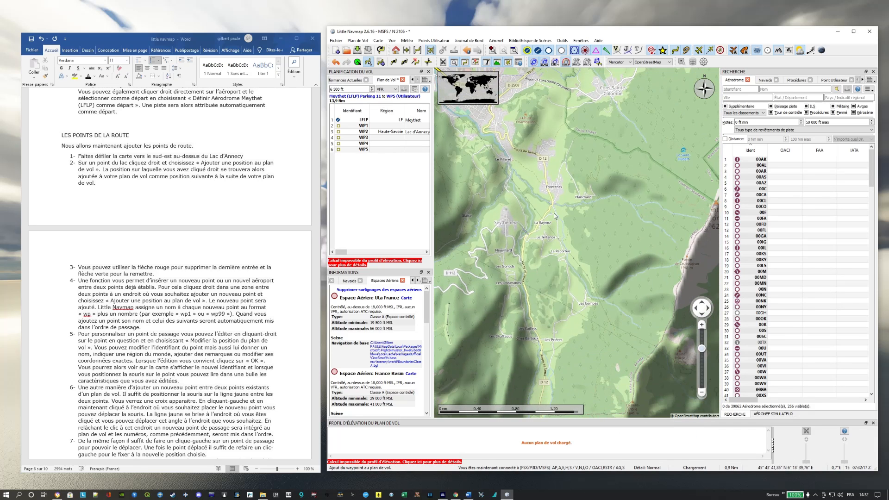
scroll(576, 285, "down", 1)
left_click_drag(620, 319, 549, 234)
left_click_drag(623, 259, 681, 270)
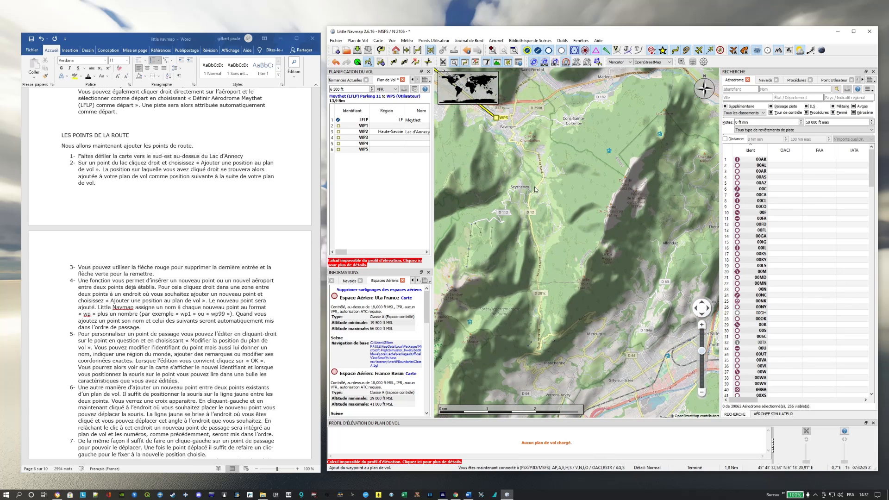
left_click_drag(519, 146, 541, 223)
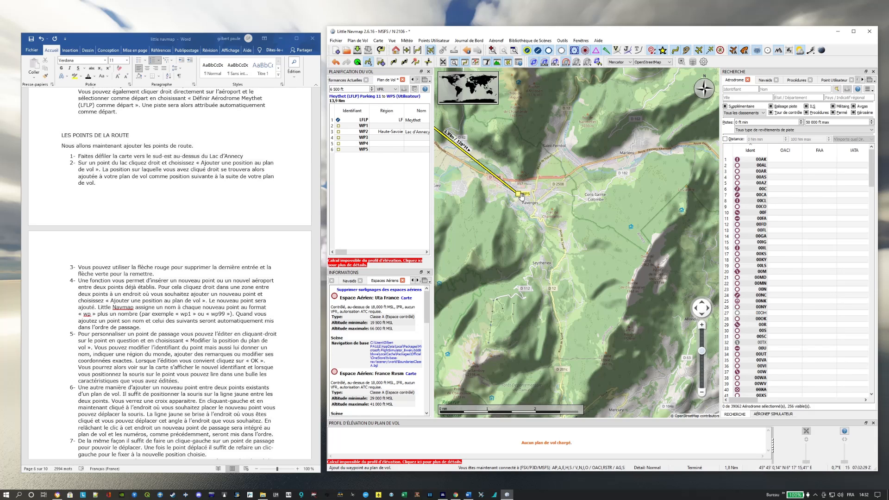
left_click_drag(522, 196, 565, 245)
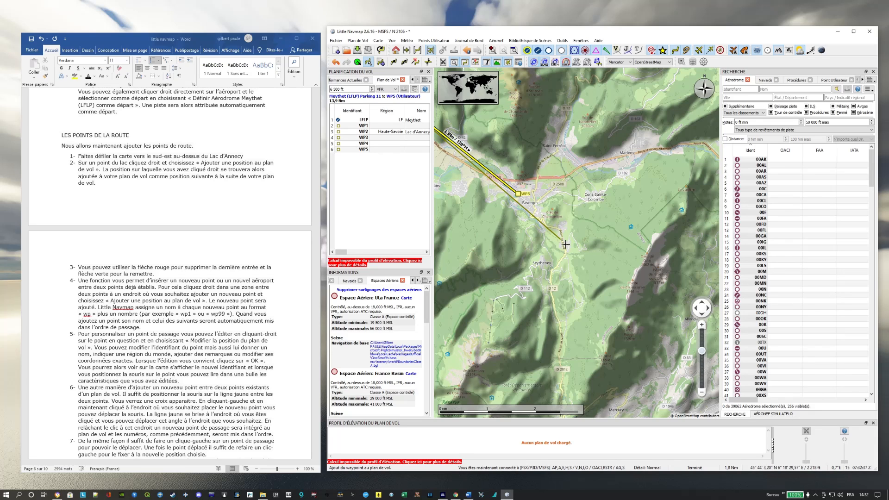
left_click_drag(565, 244, 566, 247)
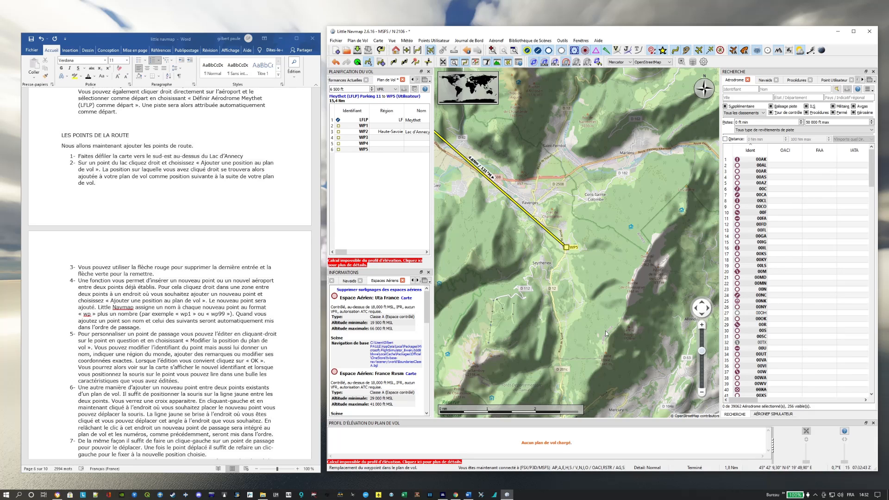
Extend the route southward from WP5 with two positions, one in the valley south of Seythenex and one just southwest of Plancherine.
left_click_drag(606, 333, 617, 223)
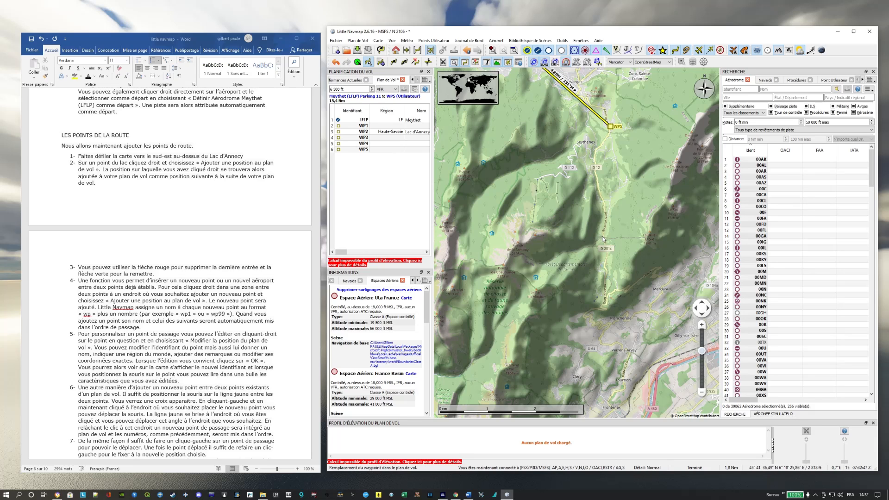
right_click(603, 234)
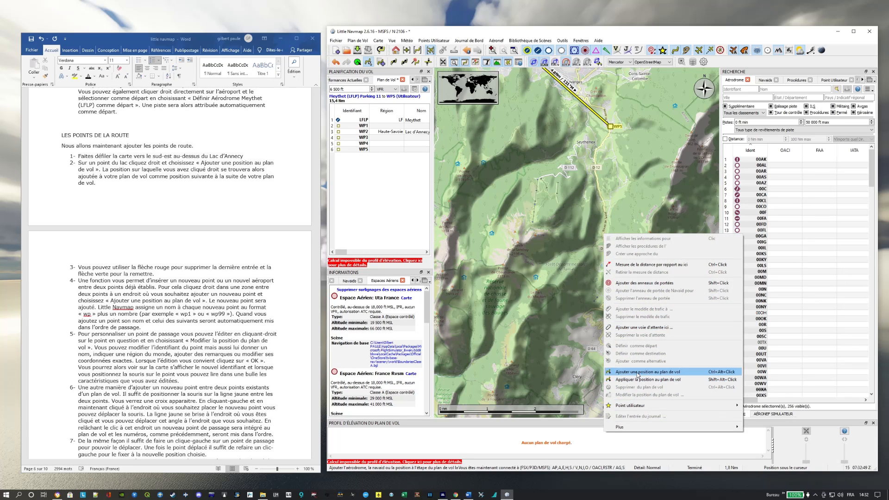
left_click(624, 373)
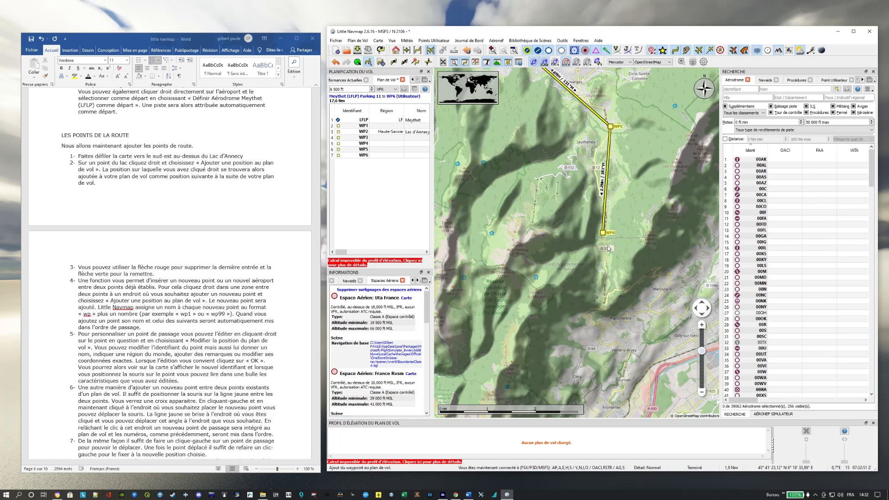
right_click(600, 330)
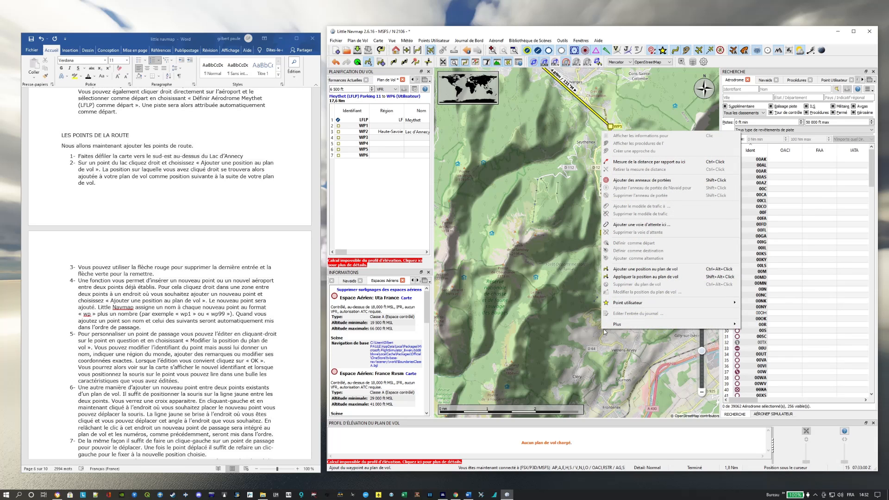
left_click(653, 273)
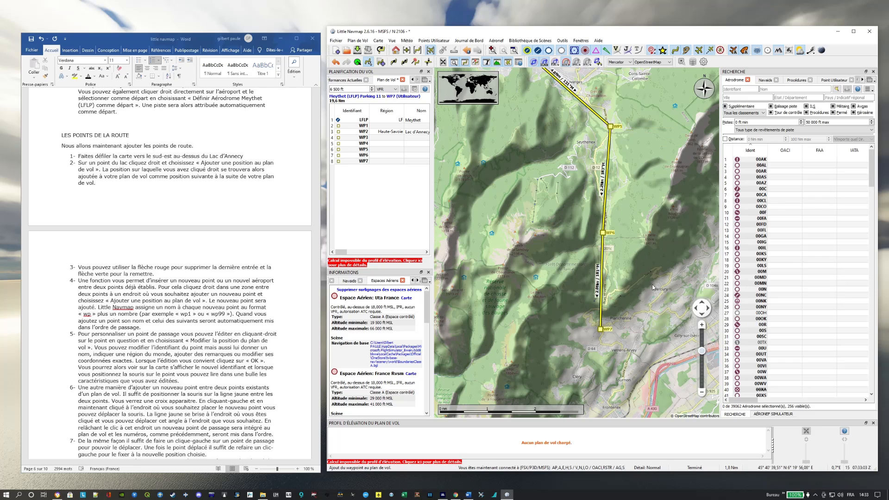
Move waypoint WP7 south into the main valley, southwest of Albertville airfield (LFKA) and beside Sainte-Hélène-sur-Isère.
left_click_drag(633, 384, 657, 241)
left_click_drag(594, 287, 576, 262)
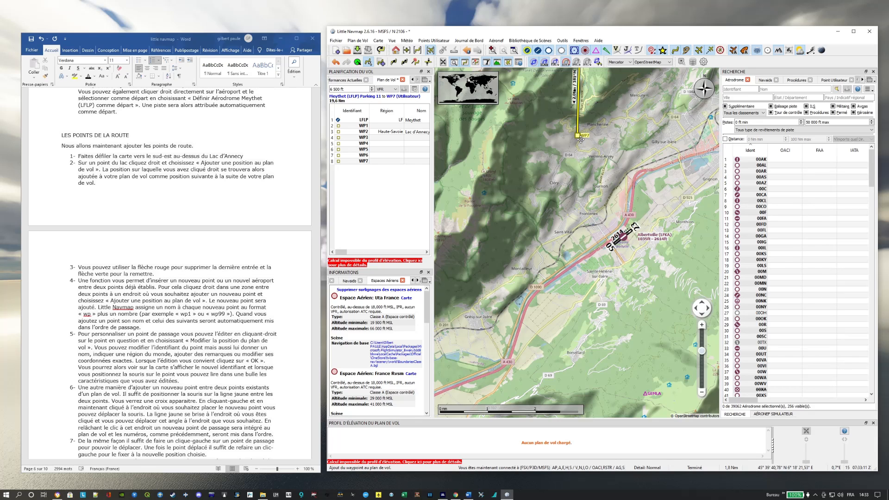
left_click_drag(581, 139, 584, 155)
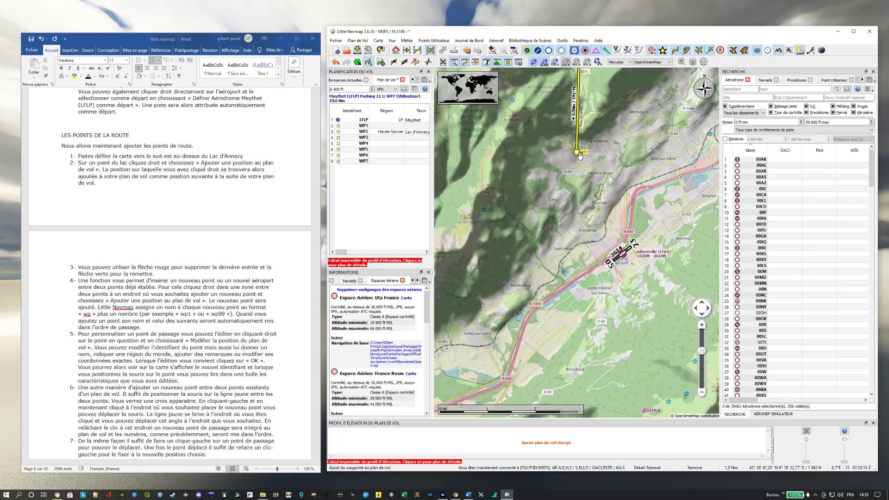
left_click_drag(580, 156, 574, 285)
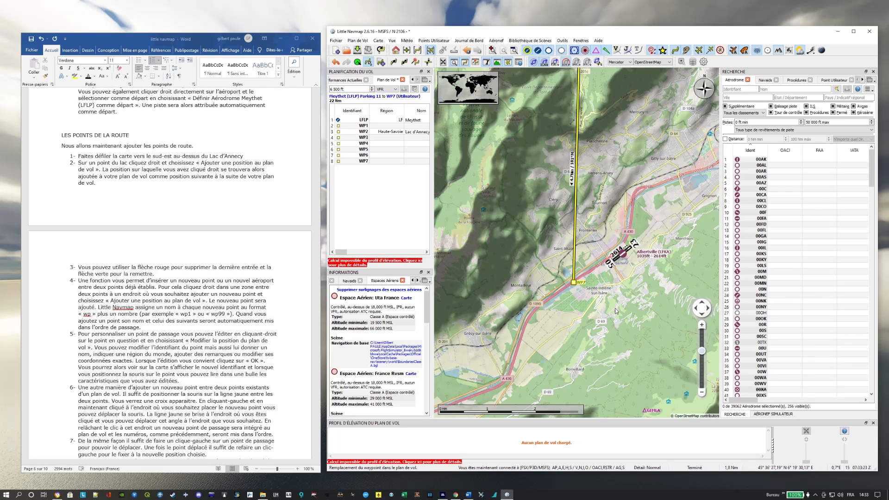
Follow the valley southwest and add a flight plan position on the A 43 south of Porte-de-Savoie, just north of VP384.
left_click_drag(616, 311, 659, 271)
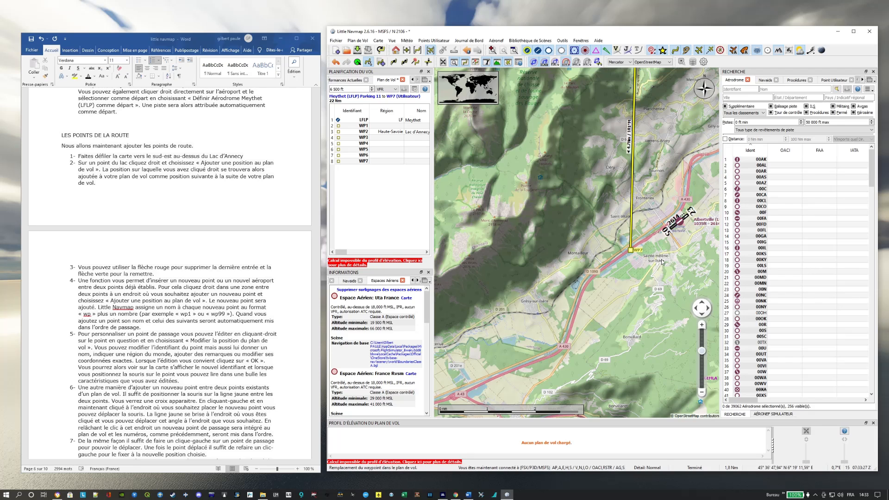
scroll(655, 265, "down", 2)
scroll(640, 277, "up", 1)
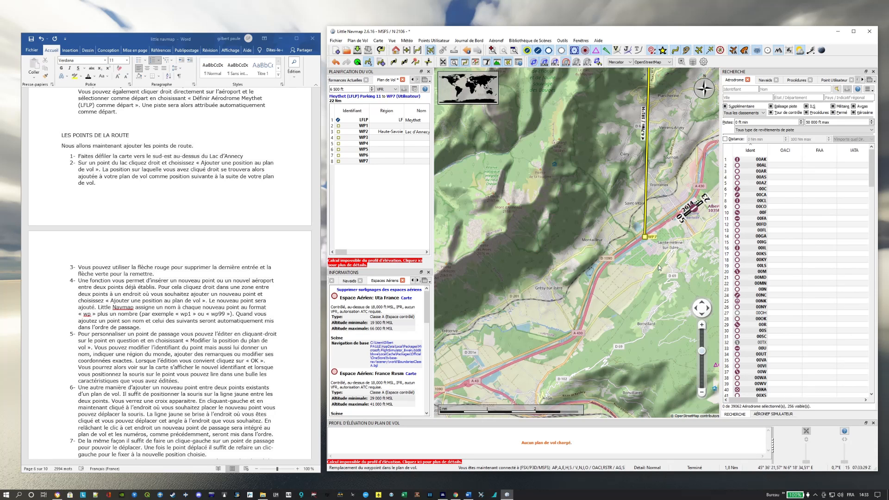
mouse_move(668, 245)
left_mouse_down()
mouse_move(505, 276)
mouse_move(599, 235)
left_mouse_up()
left_click_drag(571, 291, 635, 233)
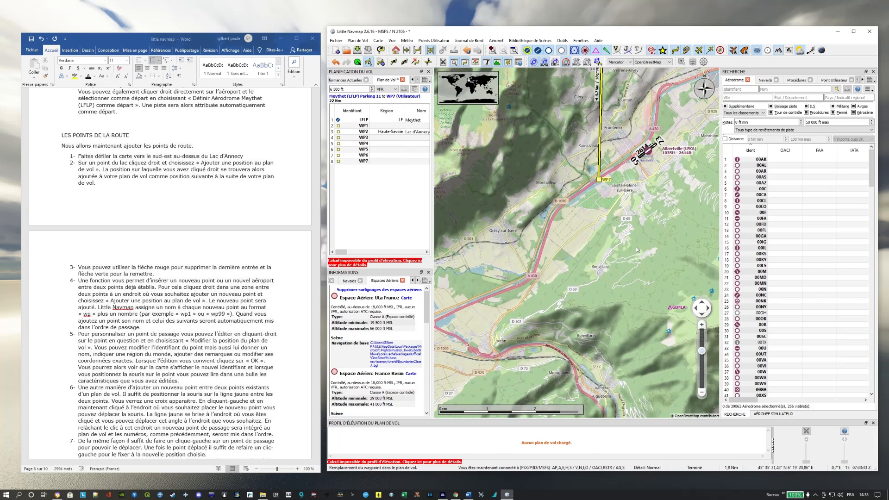
left_click_drag(579, 248, 610, 218)
mouse_move(525, 283)
left_mouse_down()
mouse_move(597, 229)
mouse_move(682, 199)
left_mouse_up()
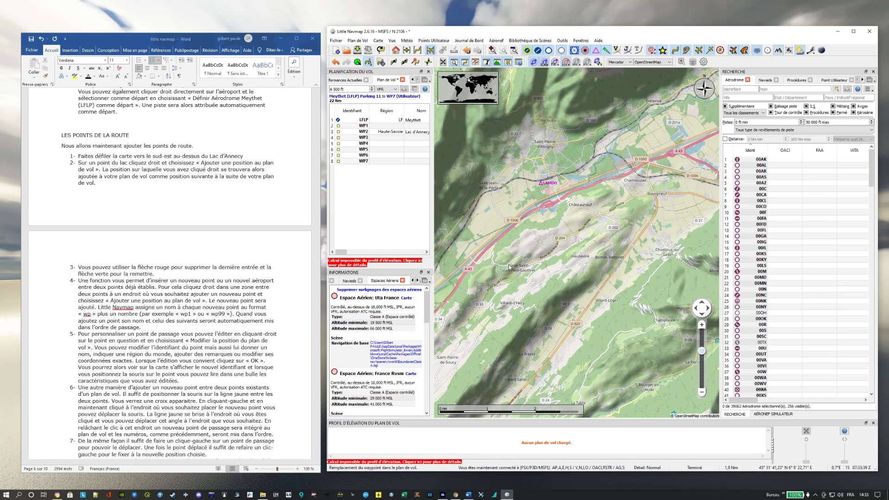
left_click_drag(574, 258, 697, 194)
left_click_drag(530, 279, 672, 203)
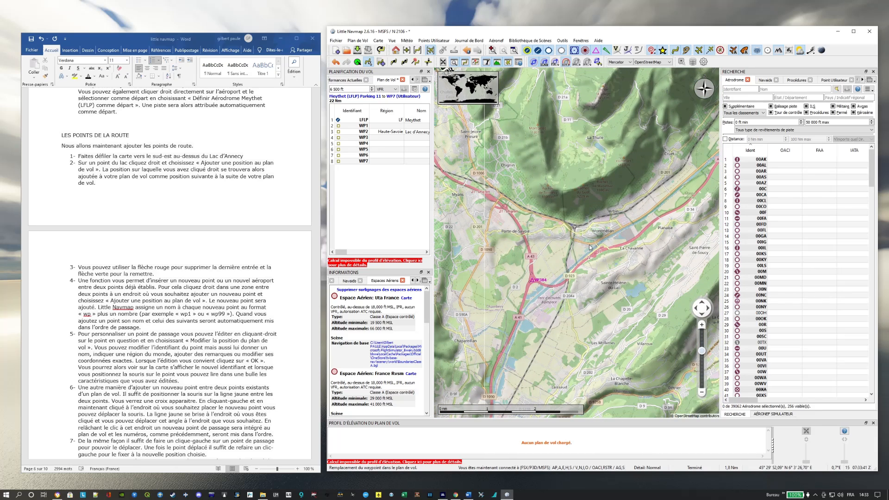
right_click(532, 261)
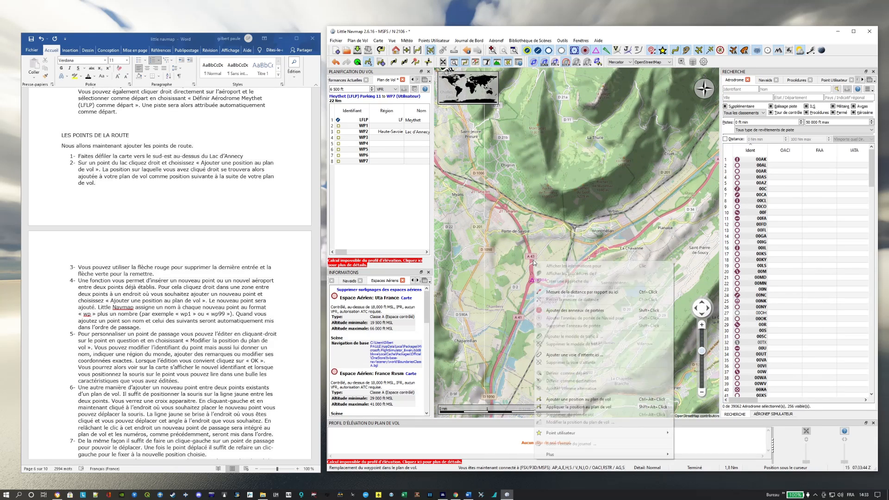
left_click(567, 399)
Check the long leg back toward WP7 and replace the route's last position with the waypoint VP384.
left_click_drag(639, 267, 542, 338)
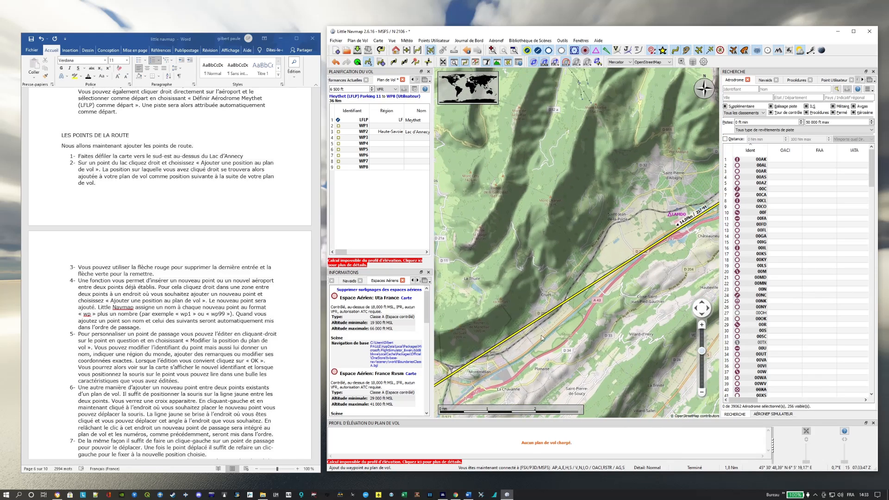
left_click_drag(614, 260, 485, 264)
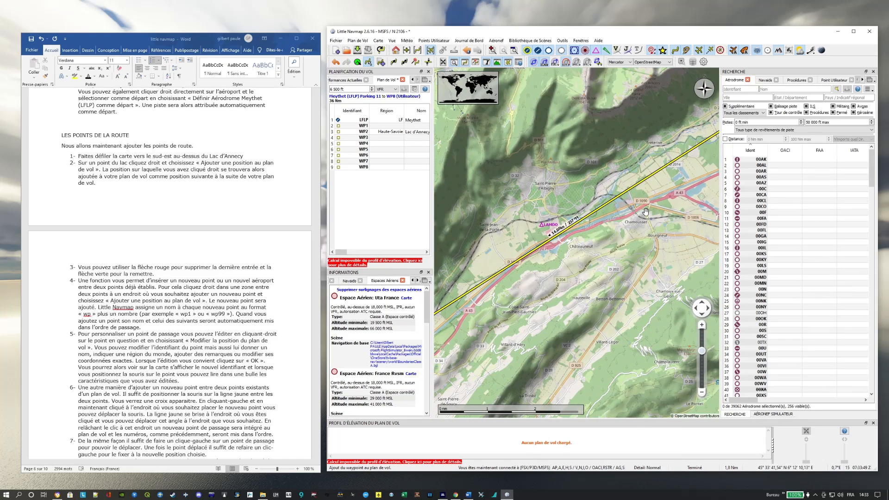
left_click_drag(642, 156, 497, 323)
left_click_drag(507, 354, 631, 303)
mouse_move(469, 358)
left_mouse_down()
mouse_move(538, 277)
mouse_move(551, 300)
mouse_move(537, 289)
left_mouse_up()
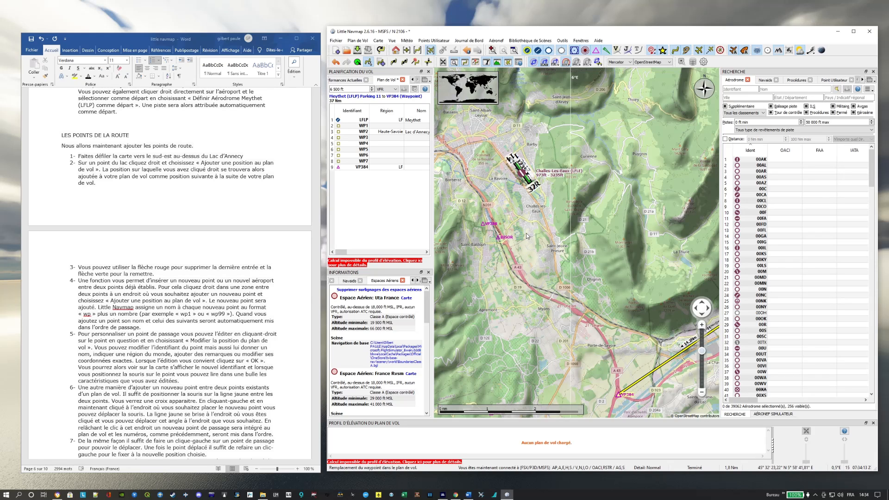
Add a flight plan position after VP384, beside the A 43 south of Challes-les-Eaux airfield (LFLE).
right_click(512, 268)
left_click(564, 407)
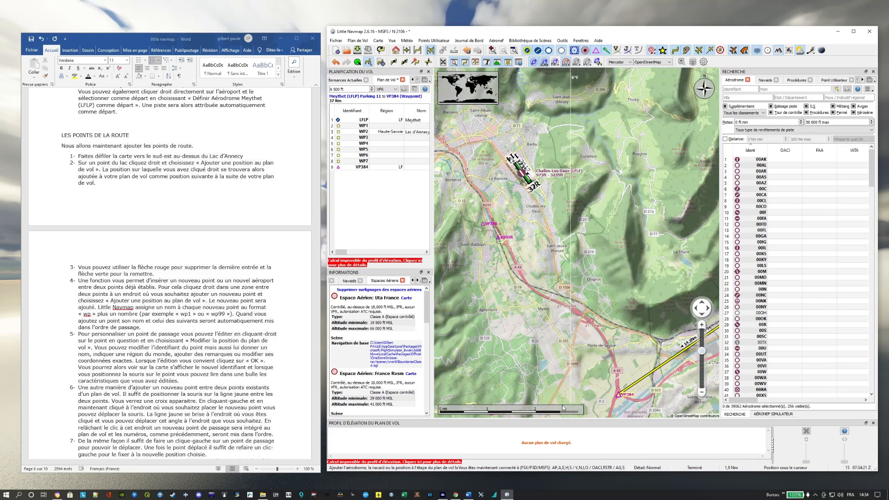
left_click_drag(615, 222, 622, 296)
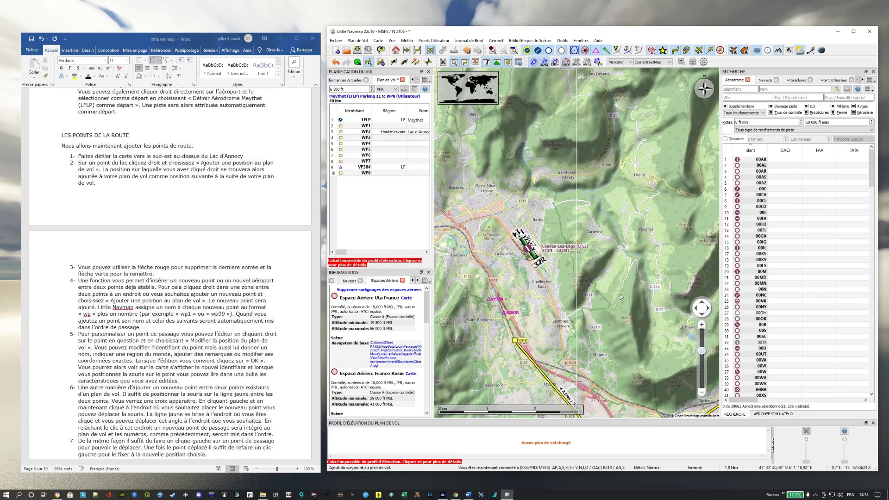
Set Challes-les-Eaux airfield (LFLE) as the destination of the flight plan, following the guide's destination airport section.
left_click_drag(653, 332, 654, 289)
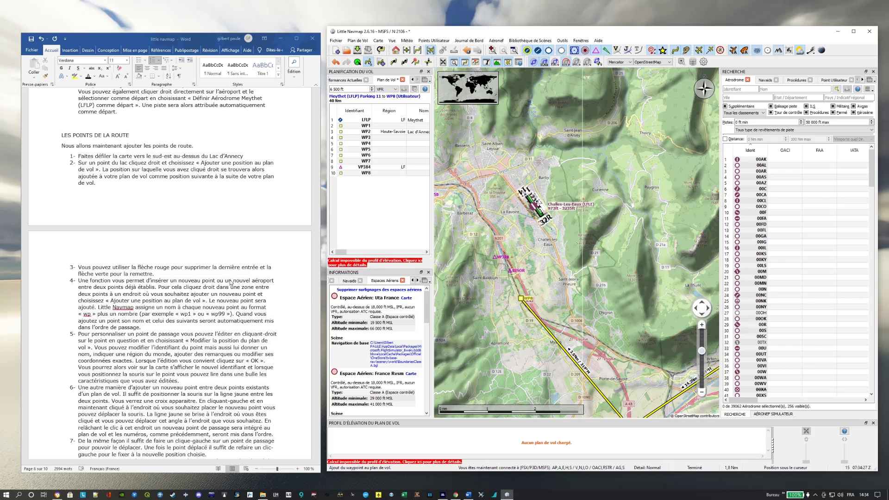
scroll(230, 282, "down", 8)
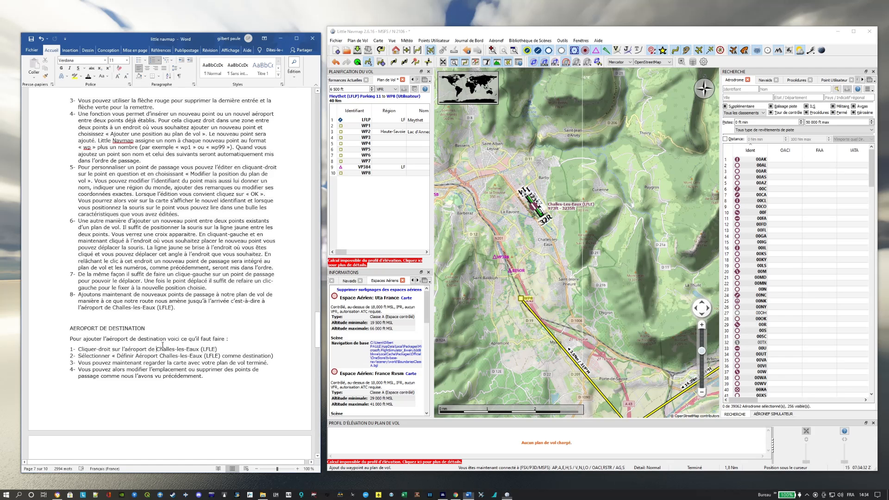
scroll(221, 326, "down", 1)
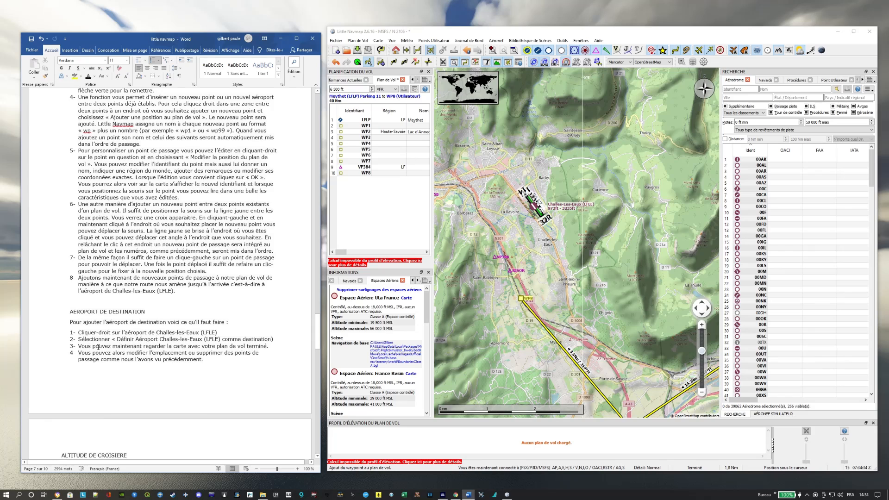
left_click(258, 317)
right_click(533, 207)
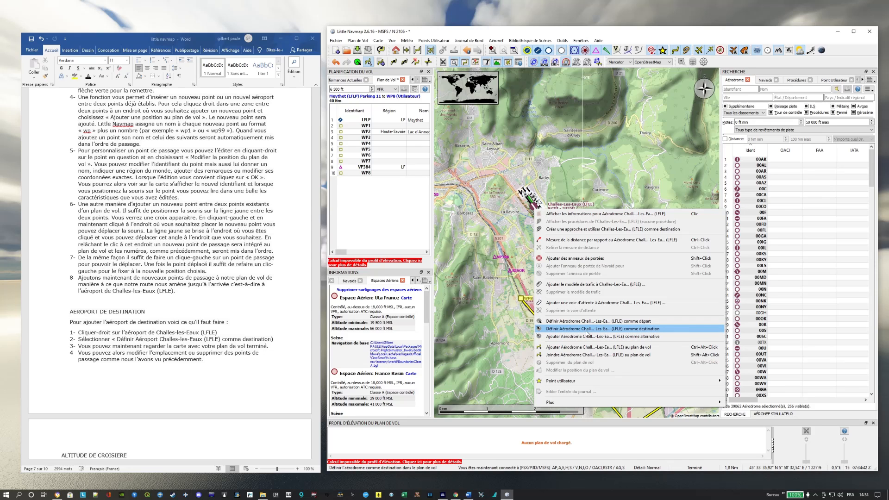
left_click(655, 329)
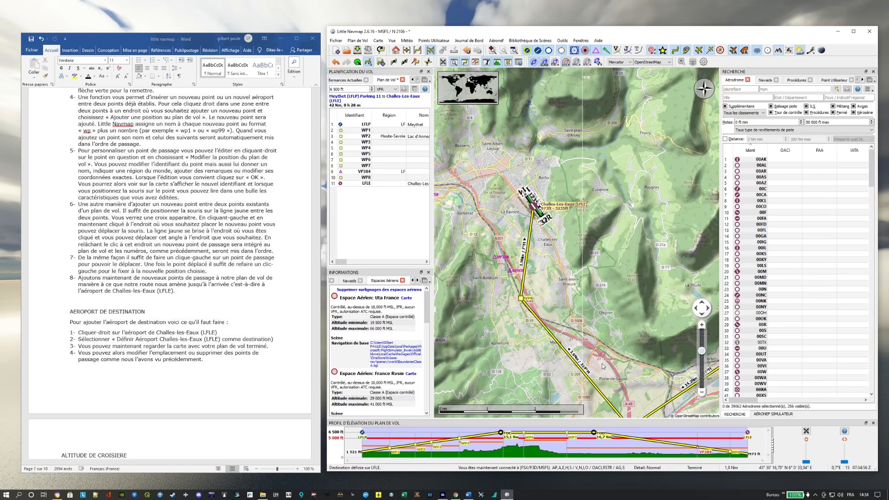
Consult the guide's cruise altitude section and choose VFR as the flight plan's flight rules.
left_click_drag(637, 354, 622, 278)
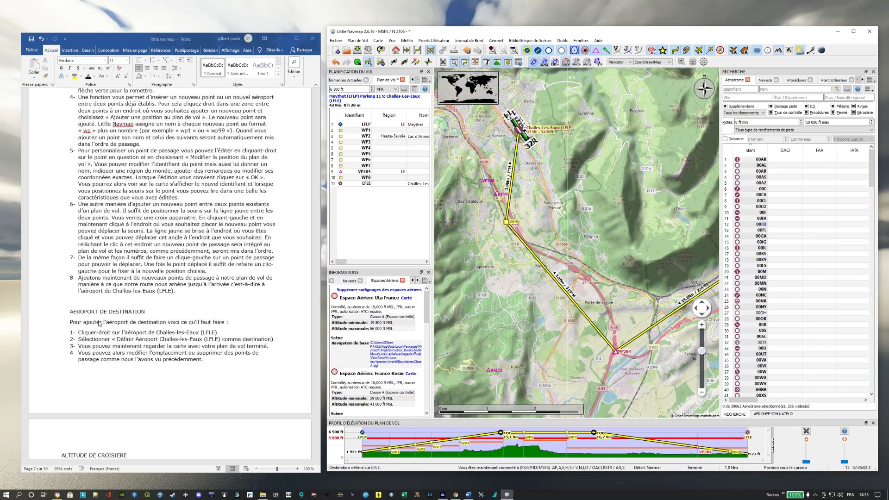
scroll(187, 319, "down", 4)
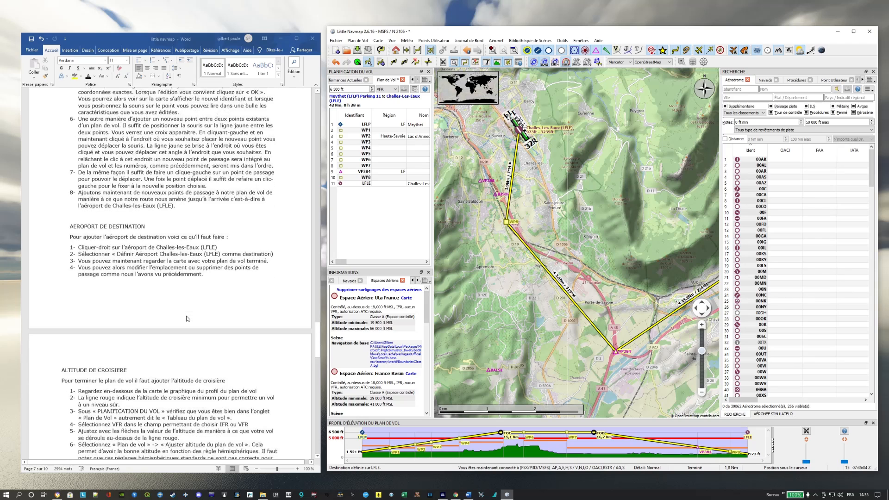
scroll(187, 318, "down", 7)
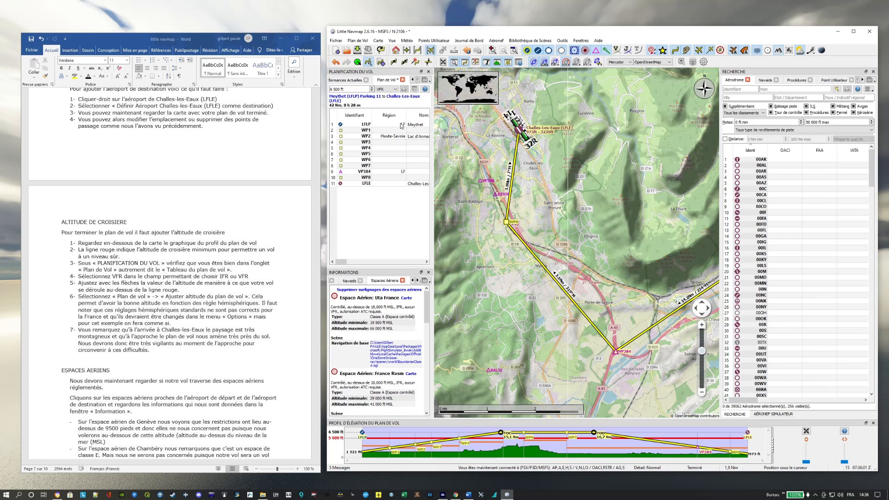
left_click(386, 89)
left_click(394, 98)
left_click(396, 90)
left_click(393, 94)
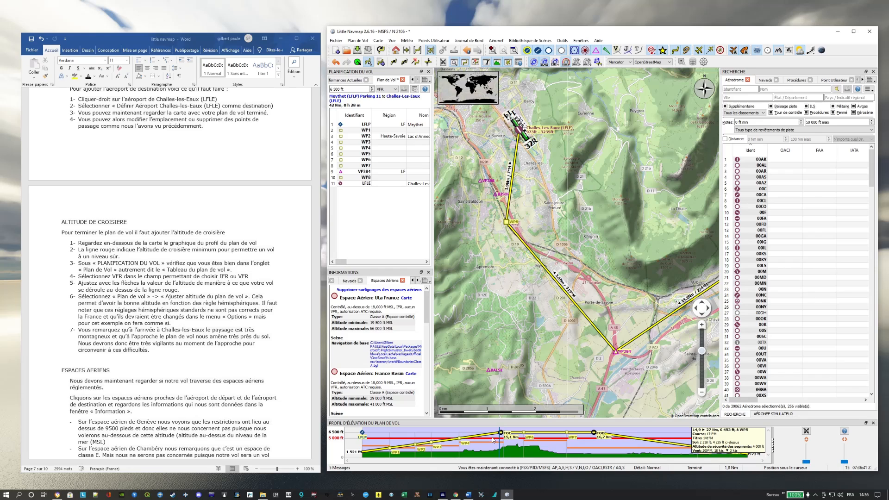
Lower the cruise altitude to 5,500 ft and apply the automatic flight plan altitude adjustment.
left_click(372, 90)
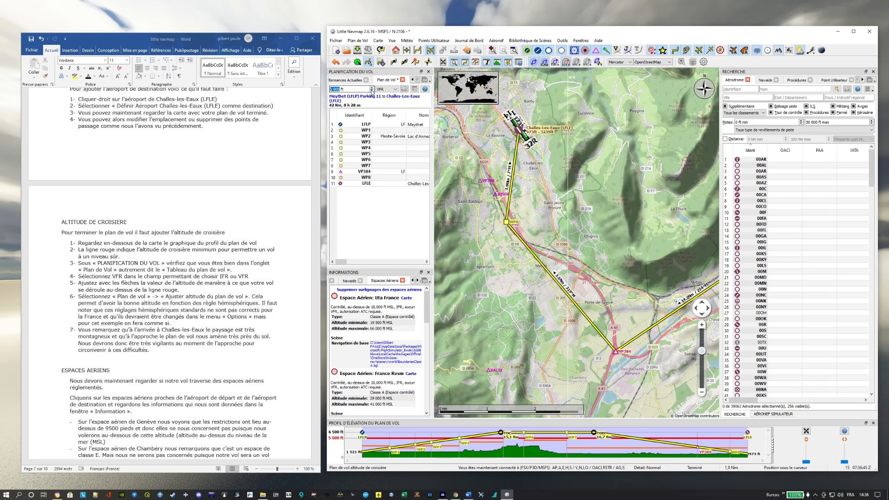
left_click(371, 90)
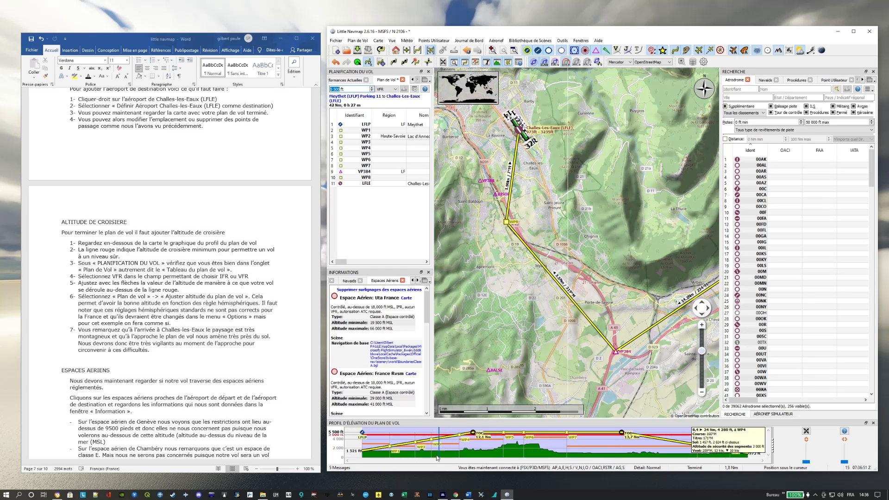
mouse_move(606, 433)
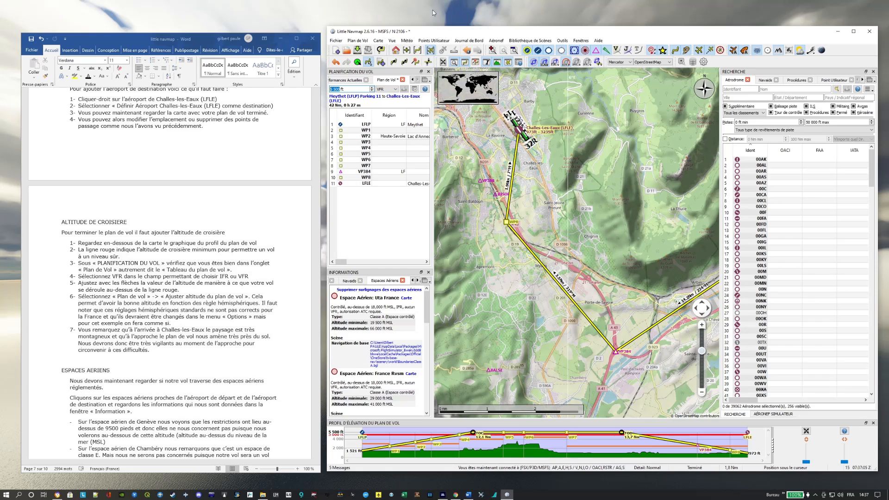
left_click(365, 41)
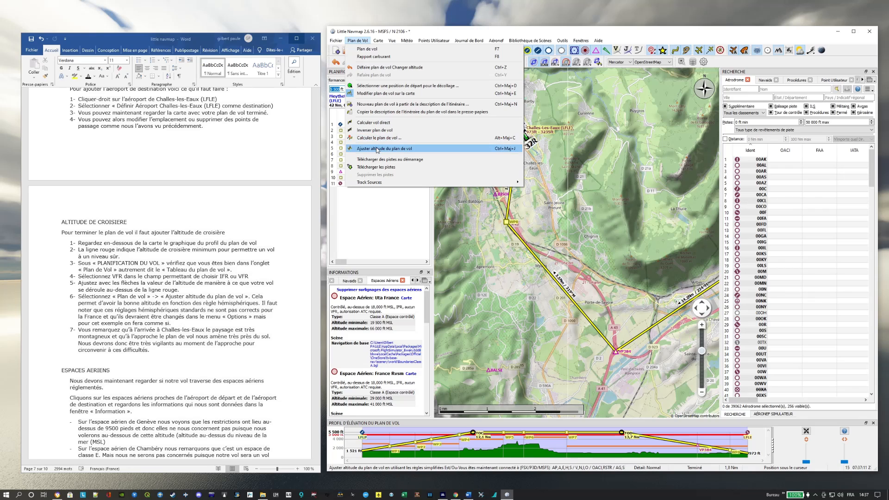
left_click(395, 149)
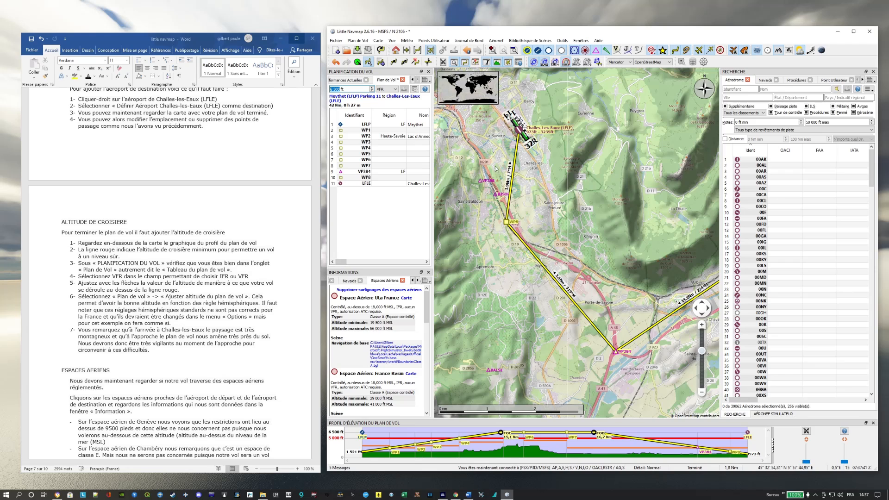
Examine the mountainous terrain around Challes-les-Eaux and the final legs from VP384 to the airfield.
left_click_drag(495, 168, 523, 217)
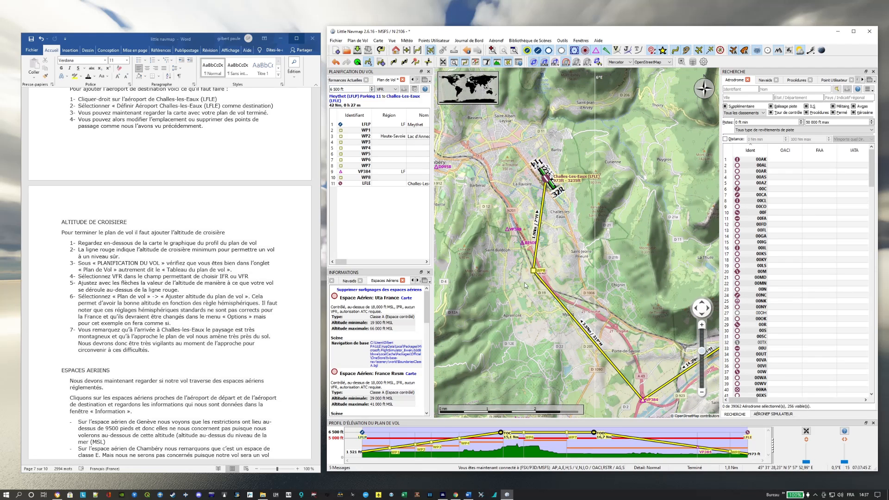
left_click_drag(521, 266, 560, 280)
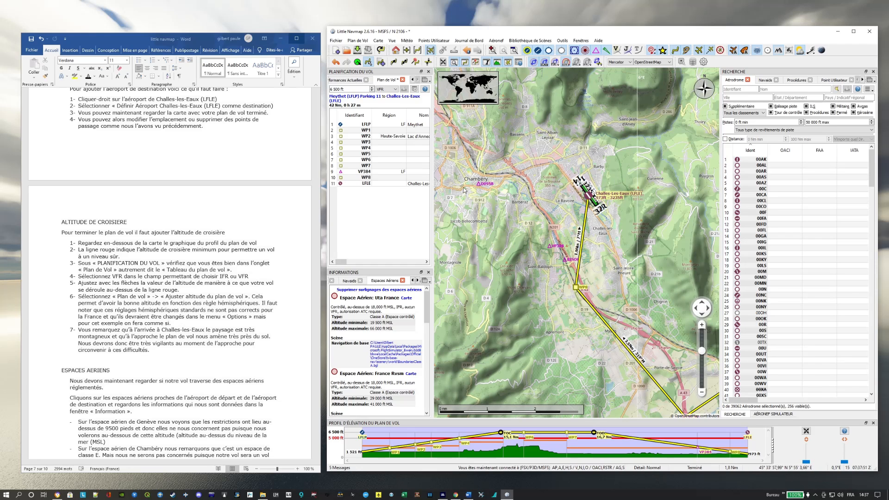
left_click_drag(646, 344, 572, 326)
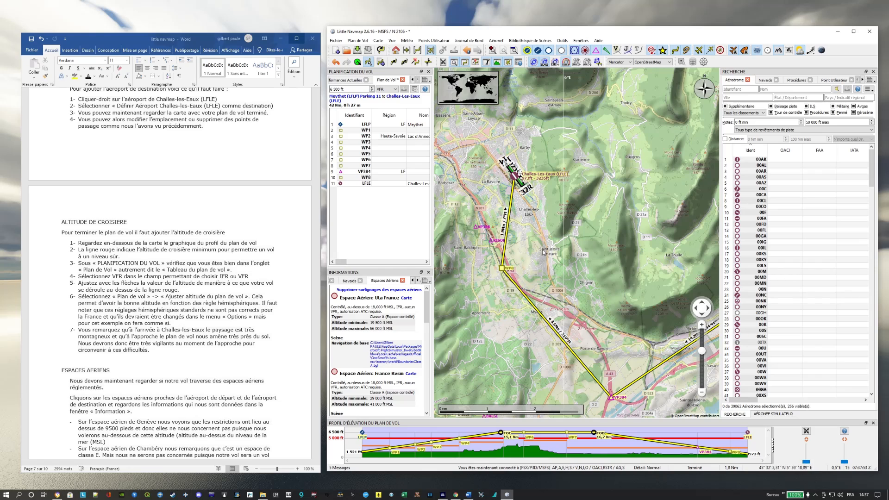
left_click_drag(500, 182, 562, 249)
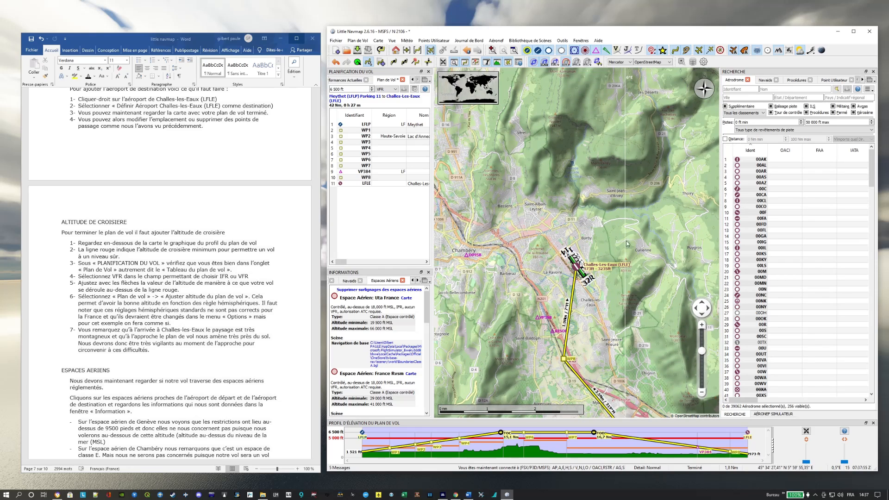
left_click_drag(595, 365, 511, 174)
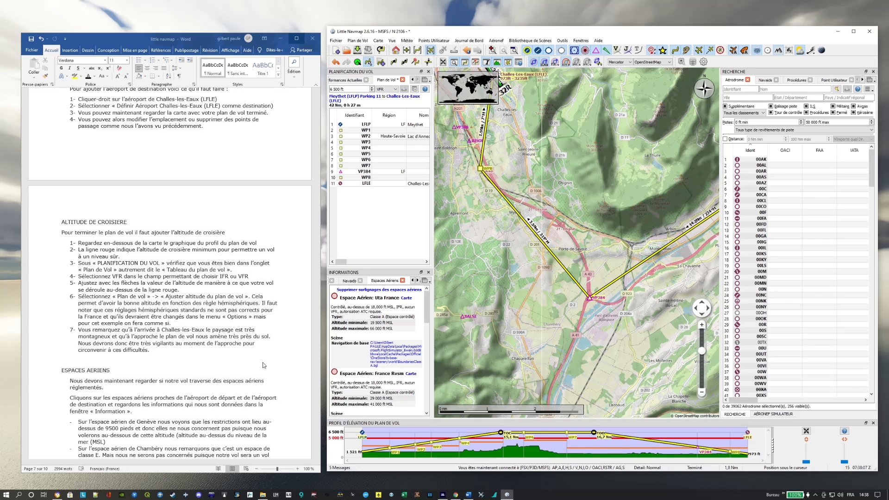
Read the guide's airspace section and review the class and altitude limits of the airspaces listed in the flight information.
left_click(280, 348)
scroll(279, 350, "down", 4)
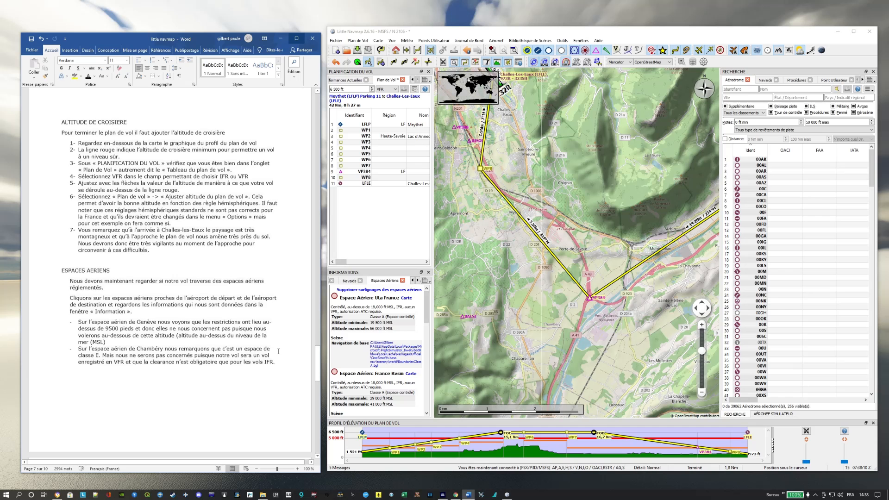
scroll(278, 351, "down", 5)
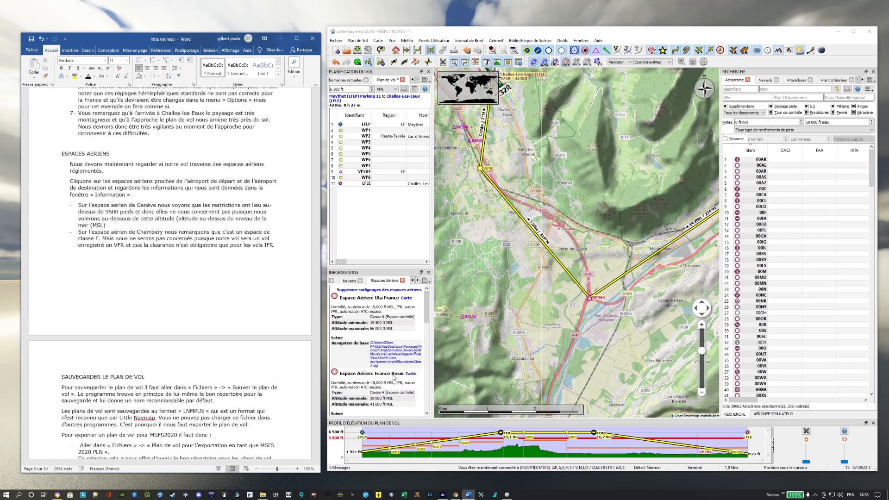
left_click(427, 413)
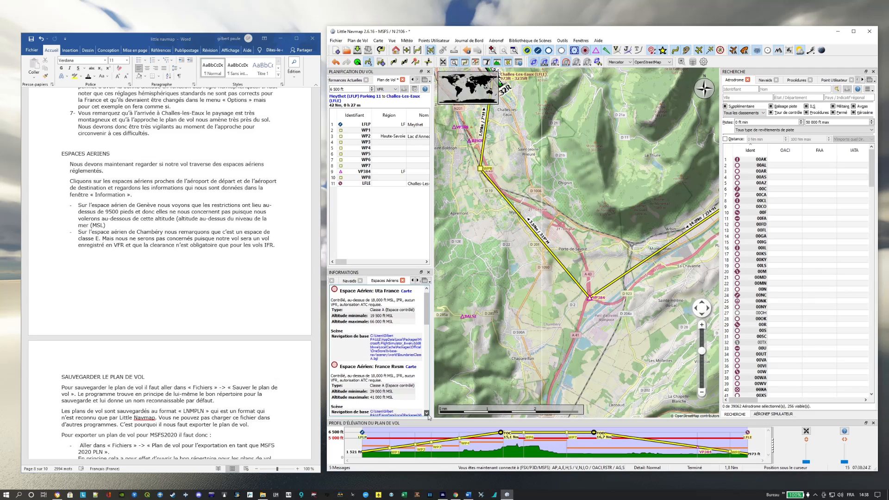
left_click(426, 413)
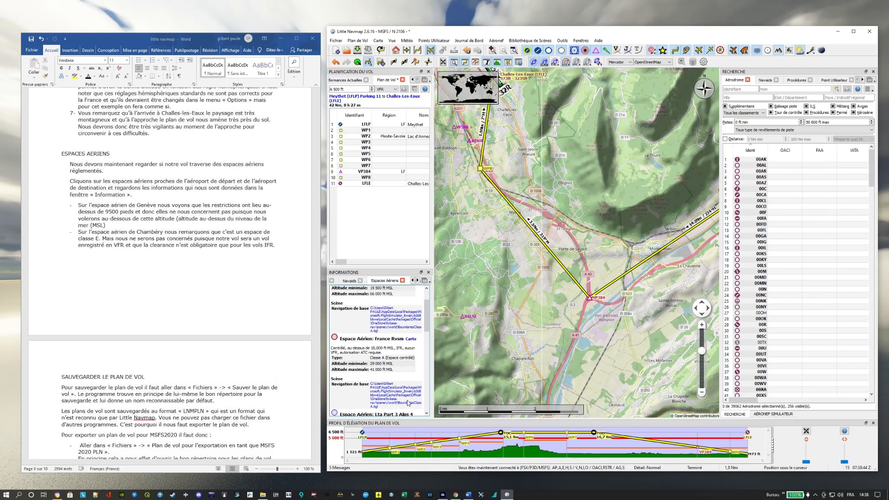
left_click(426, 413)
left_click(427, 413)
left_click_drag(427, 413, 427, 413)
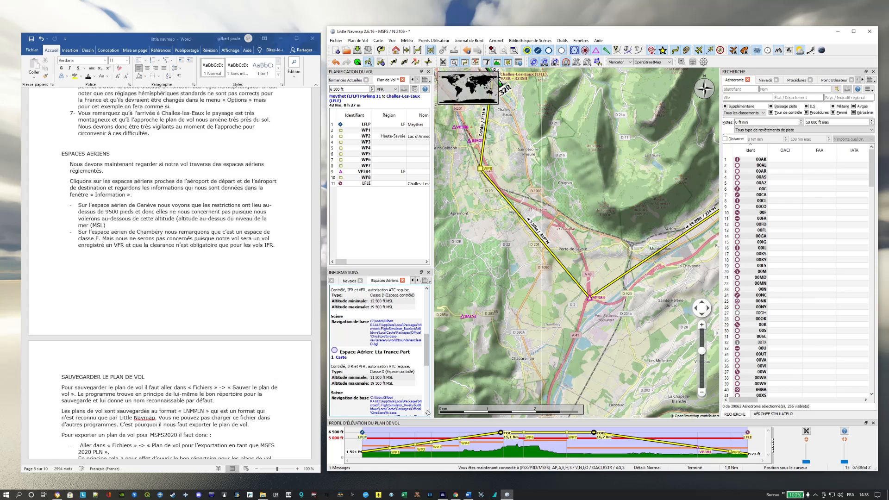
left_click(427, 414)
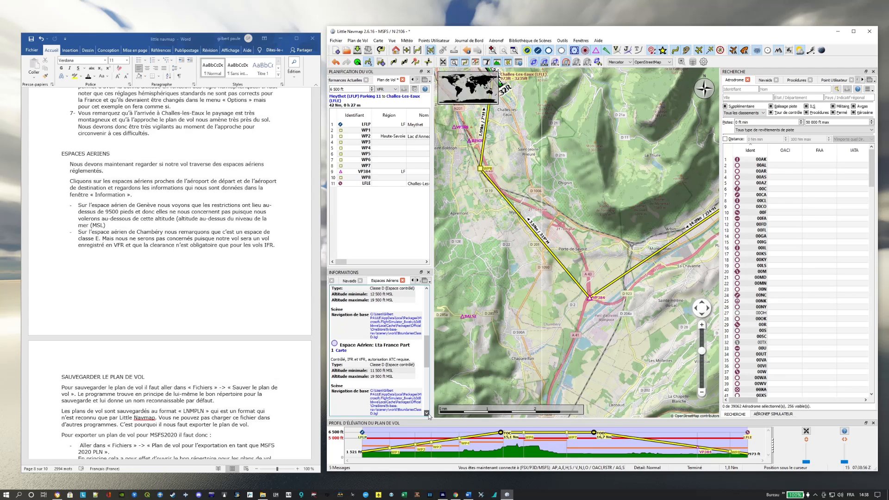
left_click_drag(427, 413, 428, 414)
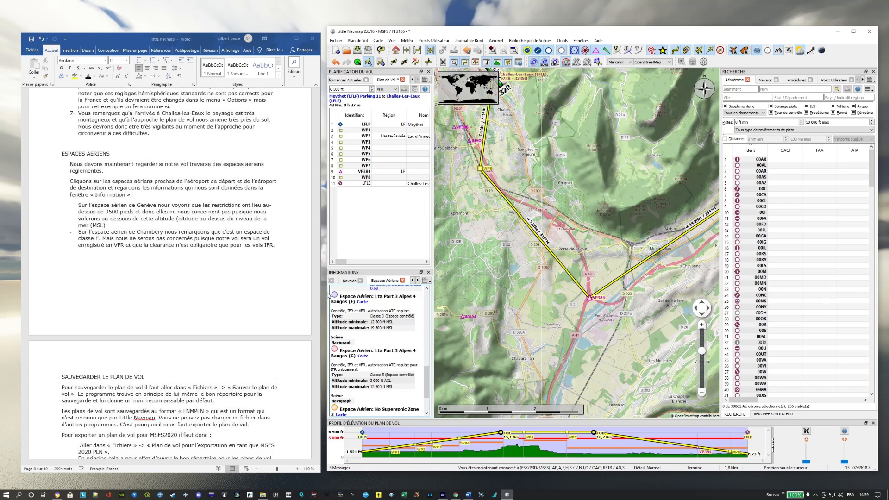
Examine the airspaces crossing the whole route from Meythet to Challes-les-Eaux and the remaining listed airspace details.
scroll(496, 345, "down", 1)
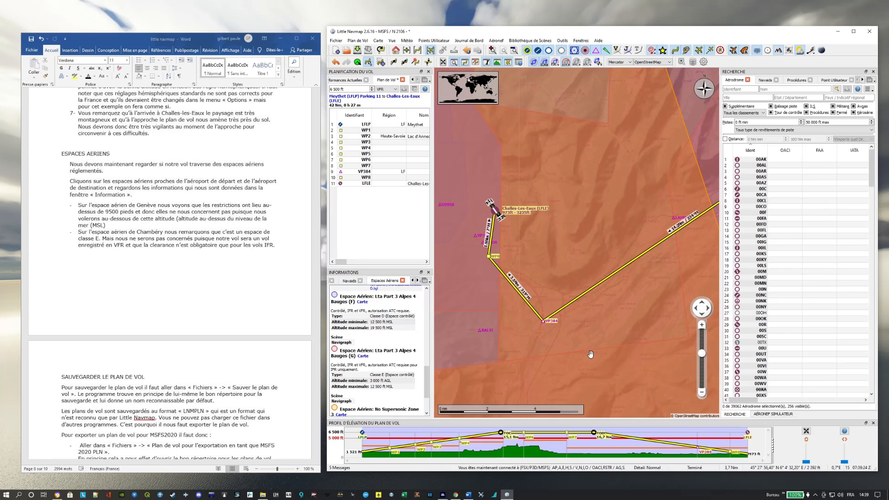
left_click_drag(598, 345, 571, 363)
scroll(571, 364, "down", 2)
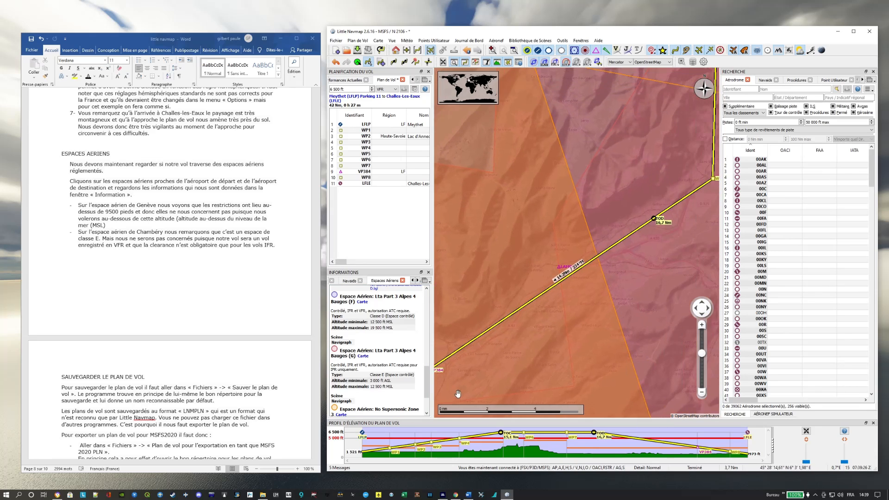
scroll(626, 294, "down", 2)
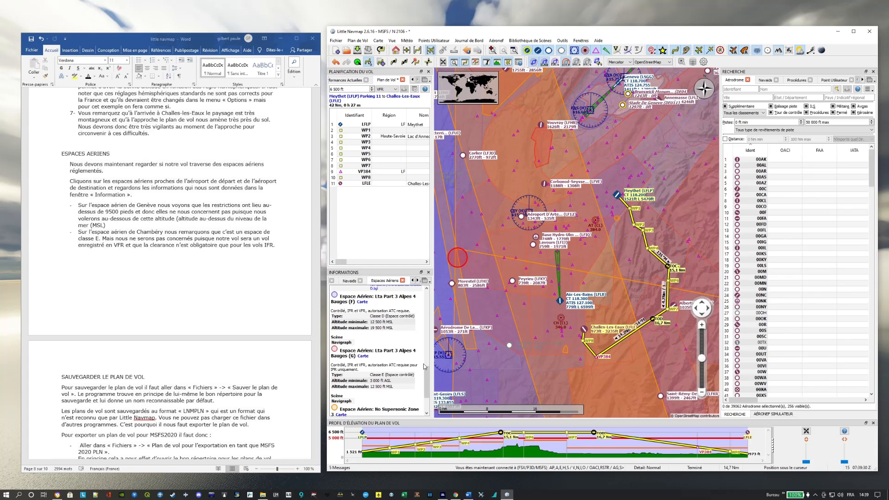
scroll(427, 394, "down", 3)
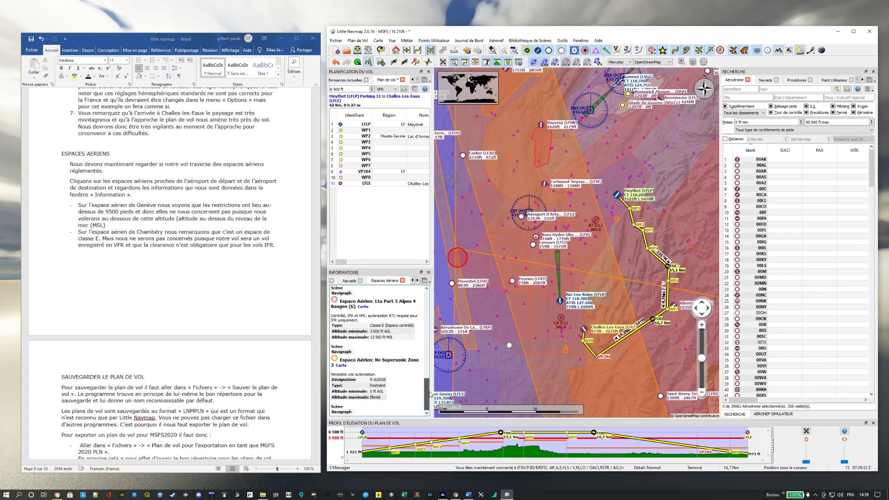
scroll(427, 411, "up", 3)
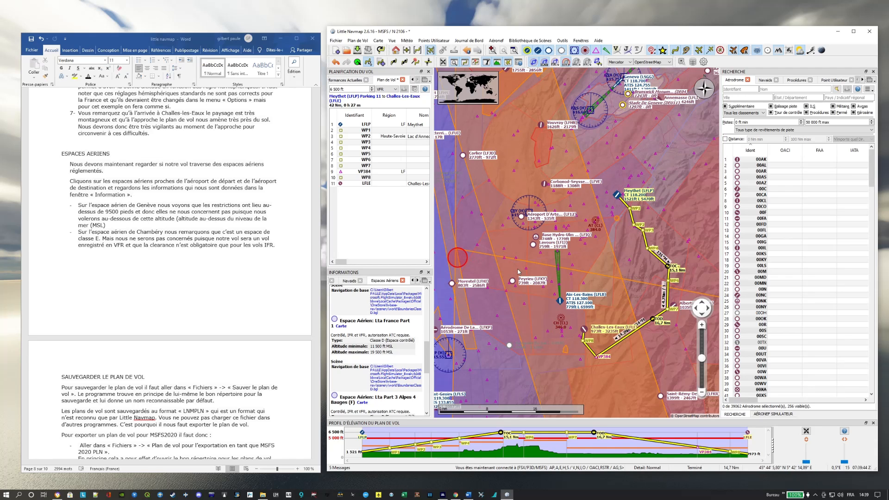
Show the information for the airspaces beside Meythet (LFLP) and check their limits from Chambery TMA Sector 1 to Geneva TMA.
left_click_drag(574, 234, 521, 263)
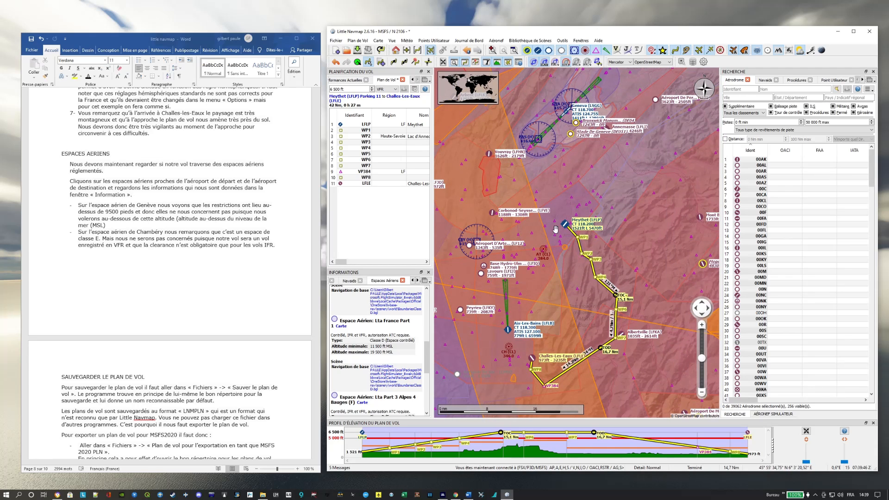
left_click(553, 228)
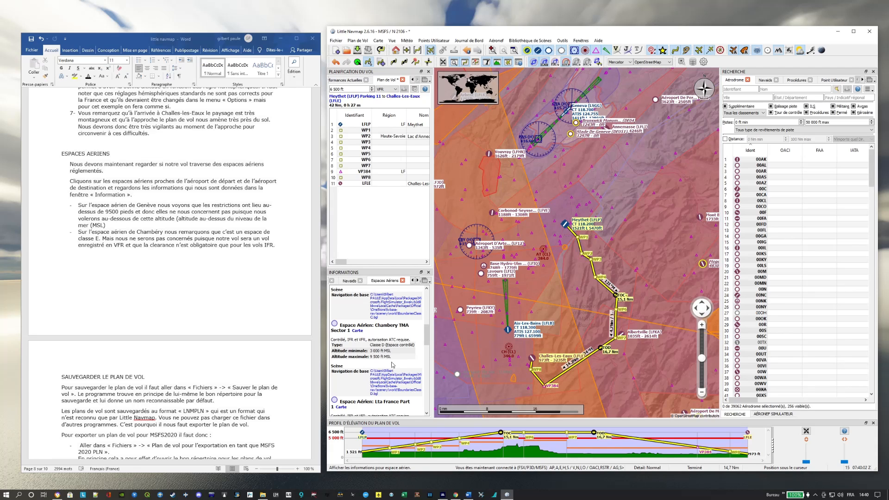
scroll(428, 347, "down", 2)
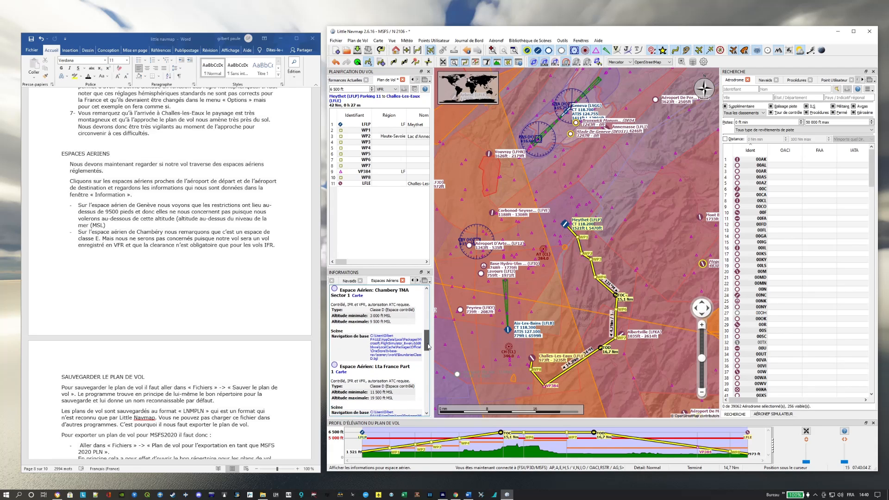
left_click_drag(429, 346, 428, 356)
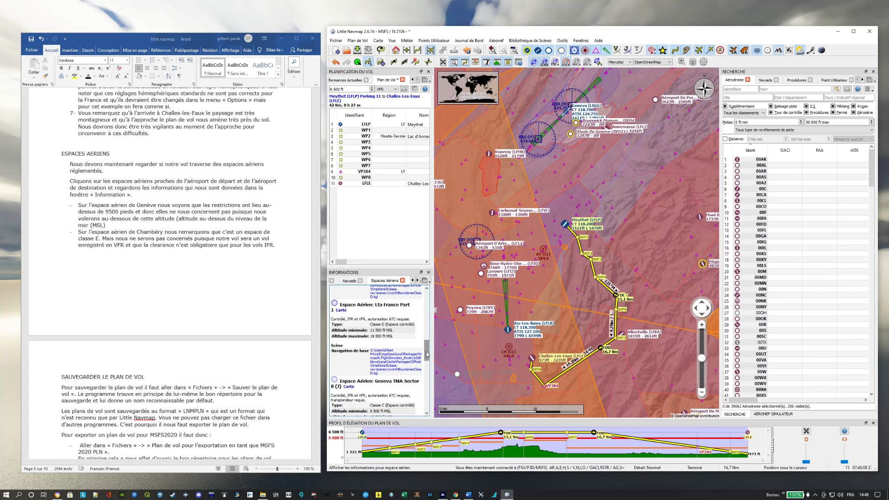
Check the class and altitude limits of the remaining airspaces listed near Meythet, from Annecy CTR to No Supersonic Zone 3.
scroll(427, 360, "down", 2)
left_click_drag(427, 360, 426, 375)
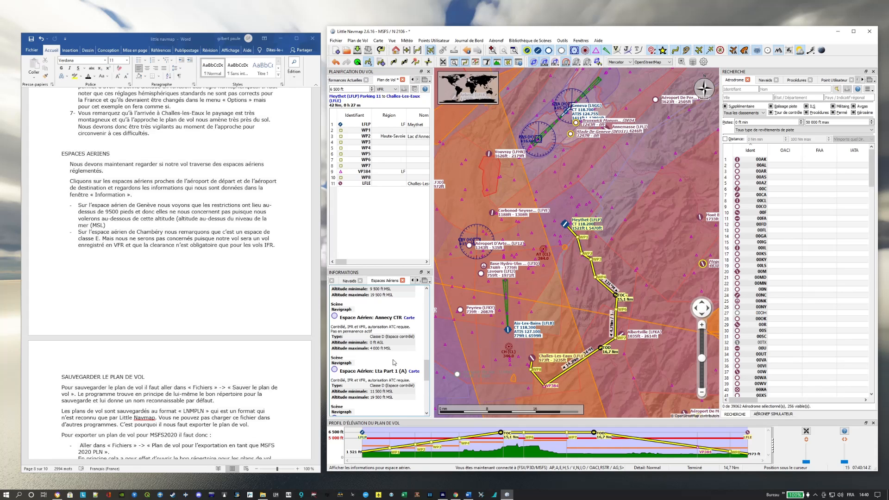
left_click_drag(428, 377, 424, 400)
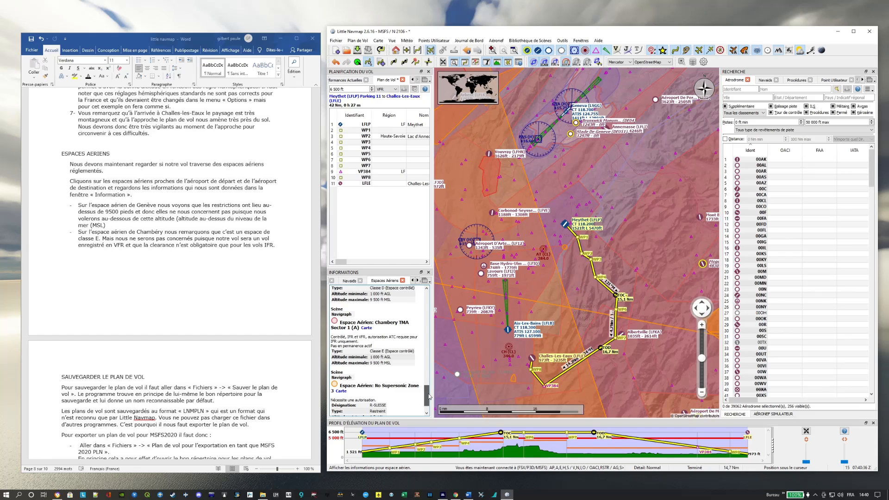
scroll(428, 396, "down", 2)
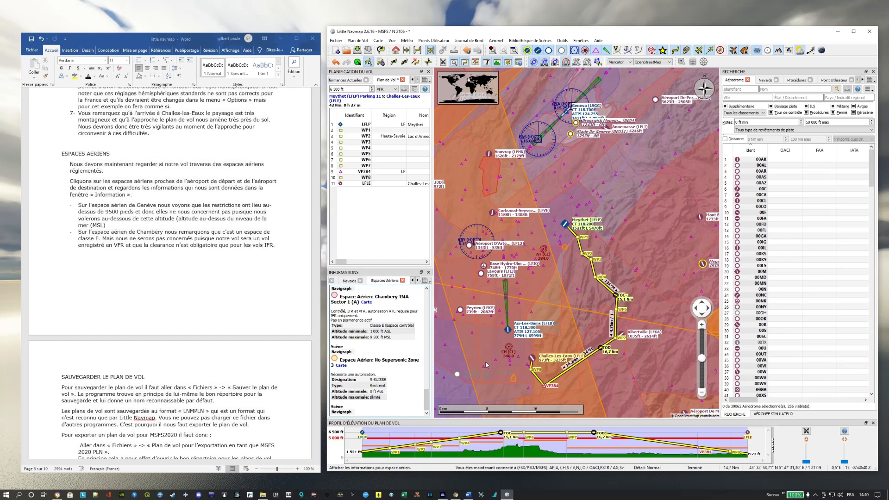
Show the information for the airspaces beside Challes-les-Eaux (LFLE) and review the limits of the Chambery CTR, Chambery TMA and Lyon TMA sectors.
left_click(522, 367)
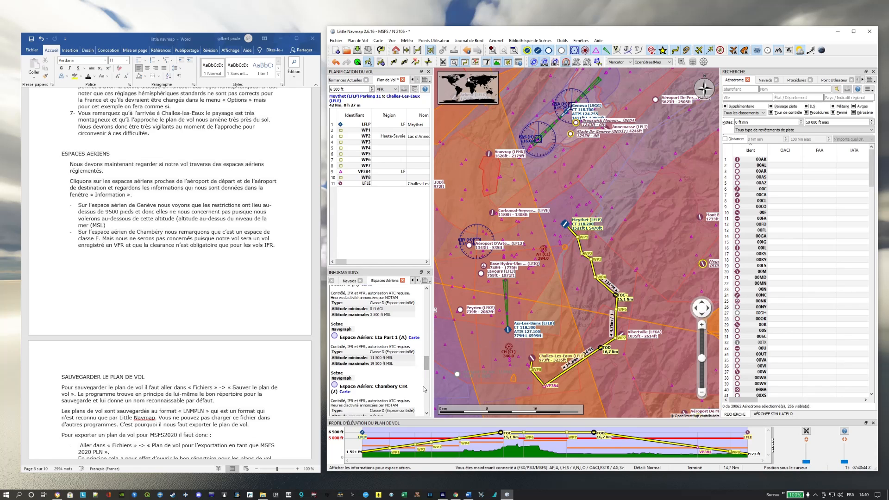
scroll(385, 339, "down", 3)
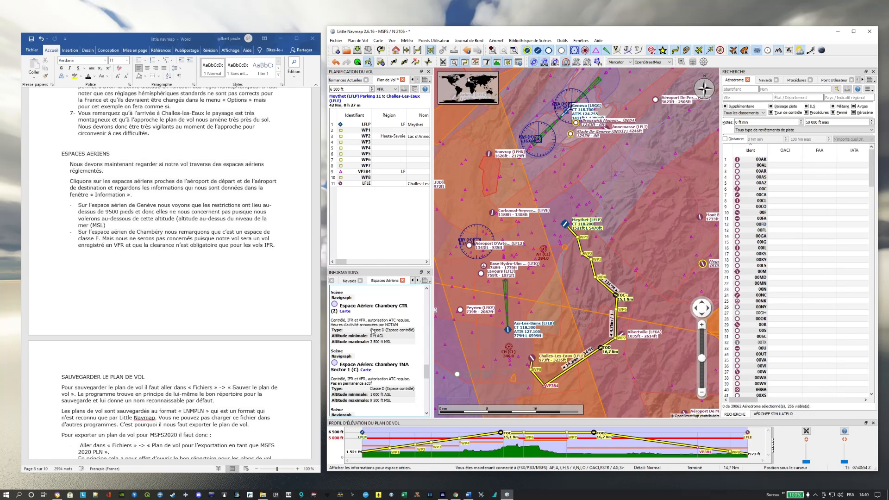
left_click_drag(373, 337, 368, 345)
left_click(392, 354)
left_click_drag(392, 363, 391, 345)
left_click(404, 317)
scroll(383, 317, "down", 1)
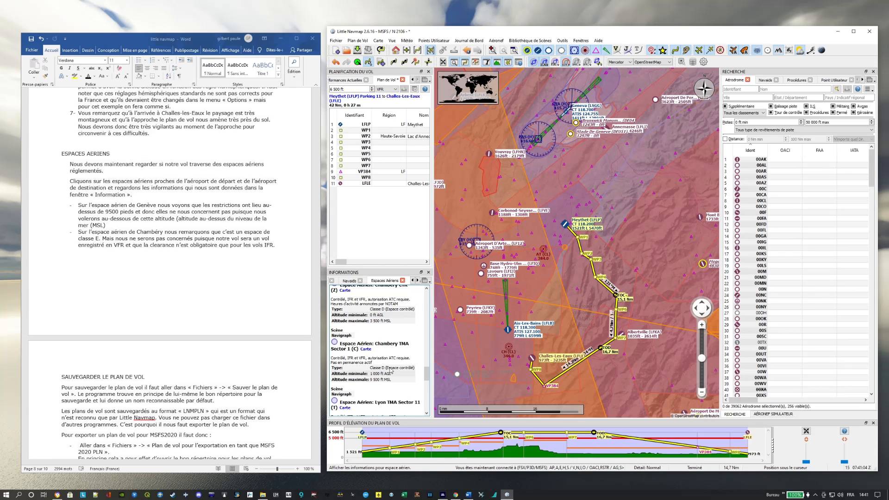
scroll(394, 364, "down", 1)
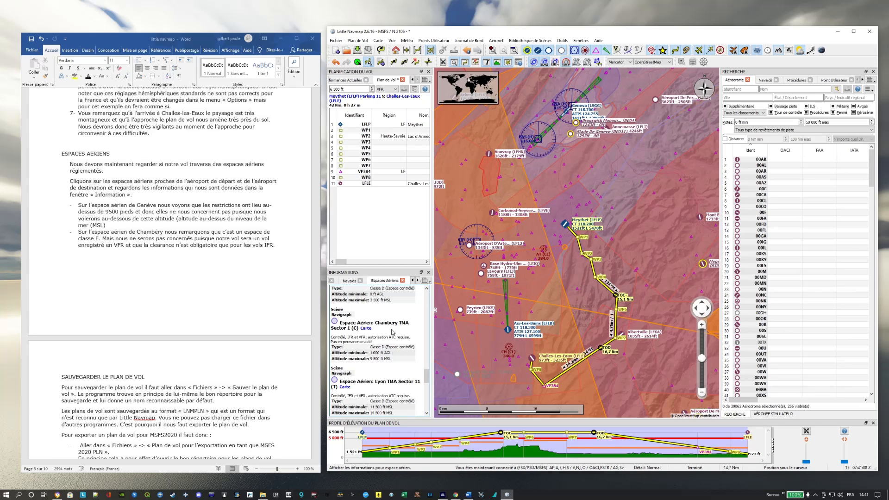
scroll(393, 332, "down", 1)
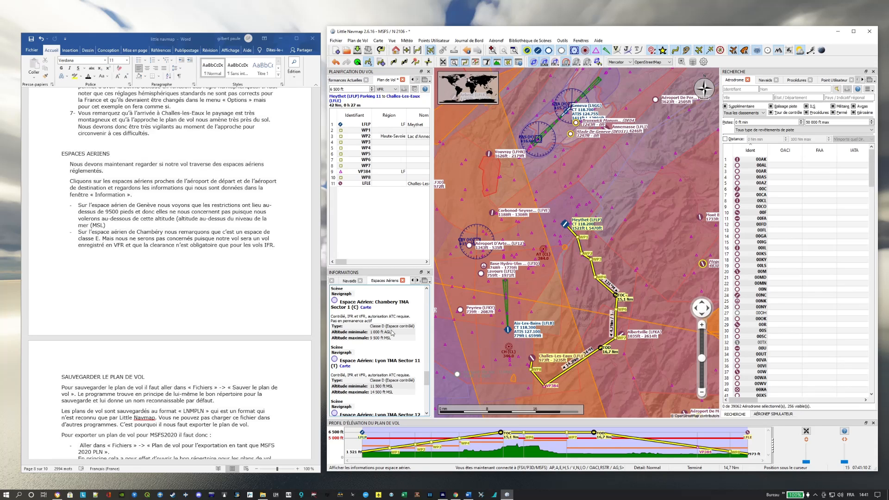
scroll(392, 333, "up", 1)
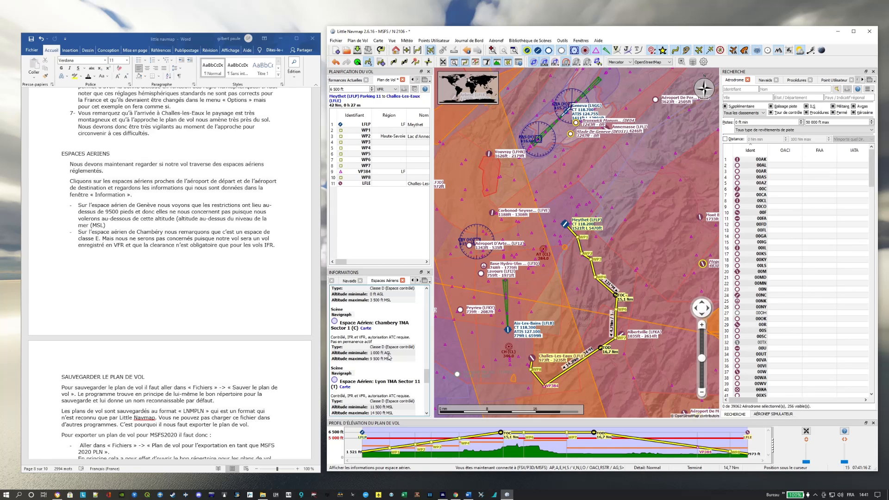
scroll(388, 357, "down", 3)
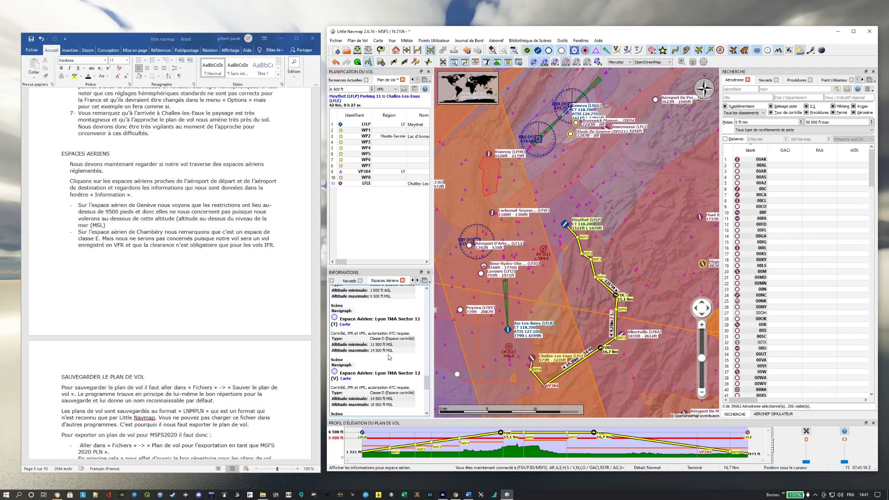
scroll(389, 357, "up", 5)
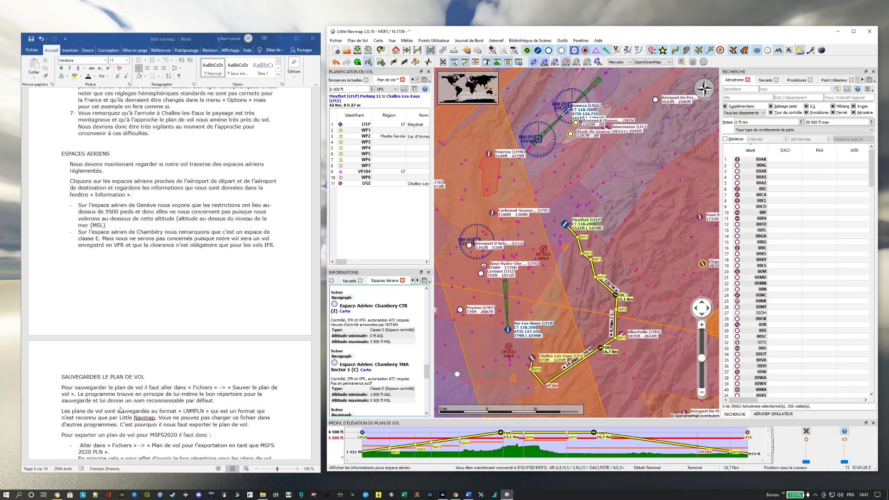
Following the guide's saving section, save the flight plan as "VFR Meythet (LFLP) to Challes-Les-Eaux (LFLE)" in Documents, Little Navmap Fichiers, Plans de vols.
left_click(175, 372)
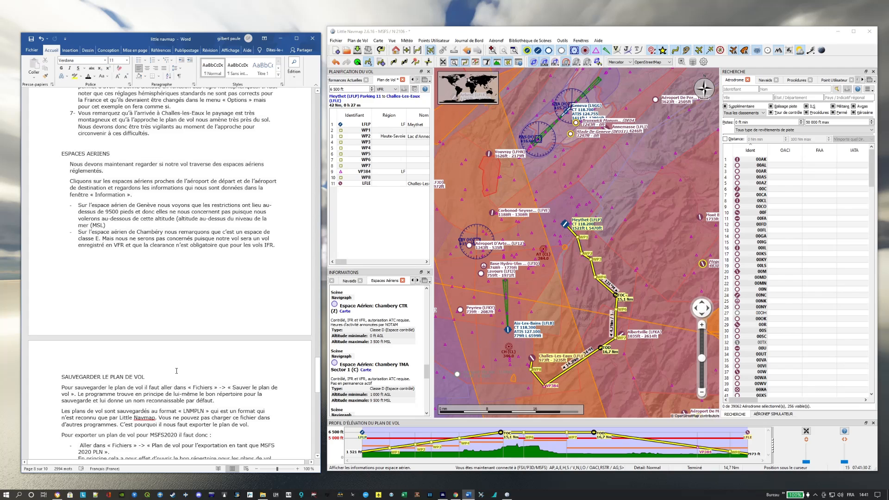
scroll(176, 370, "down", 2)
scroll(174, 345, "up", 2)
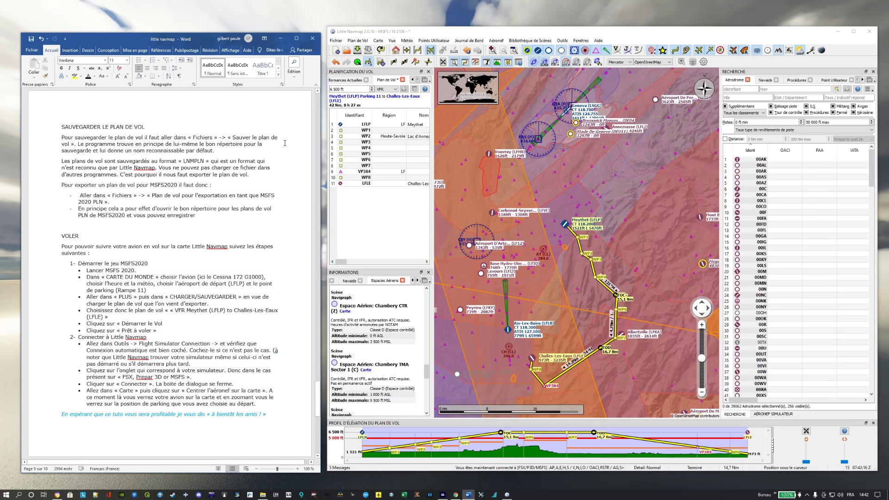
left_click(335, 41)
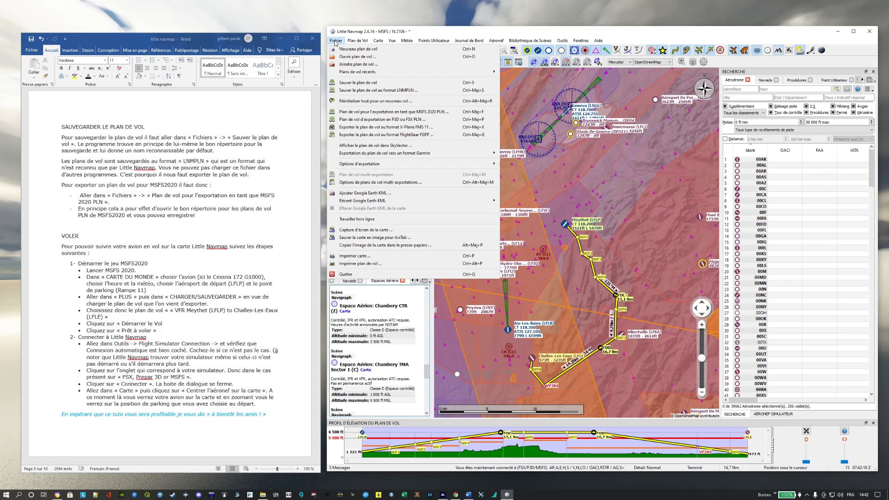
left_click(358, 84)
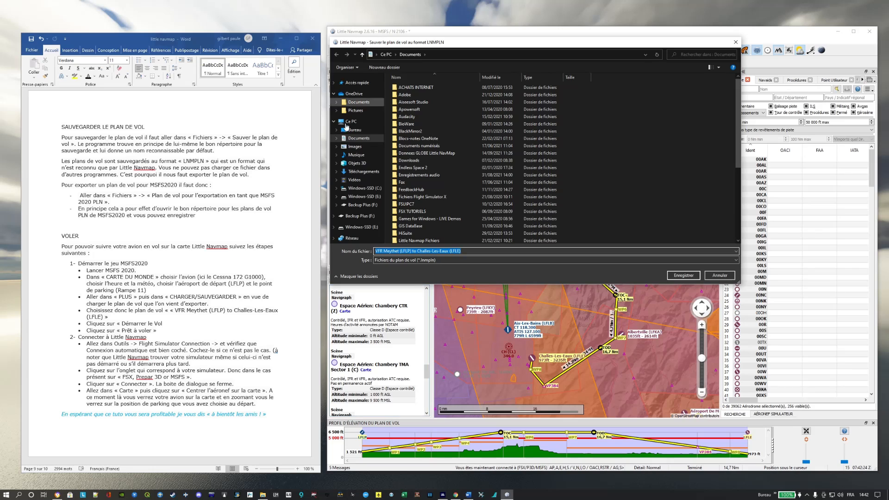
double_click(444, 241)
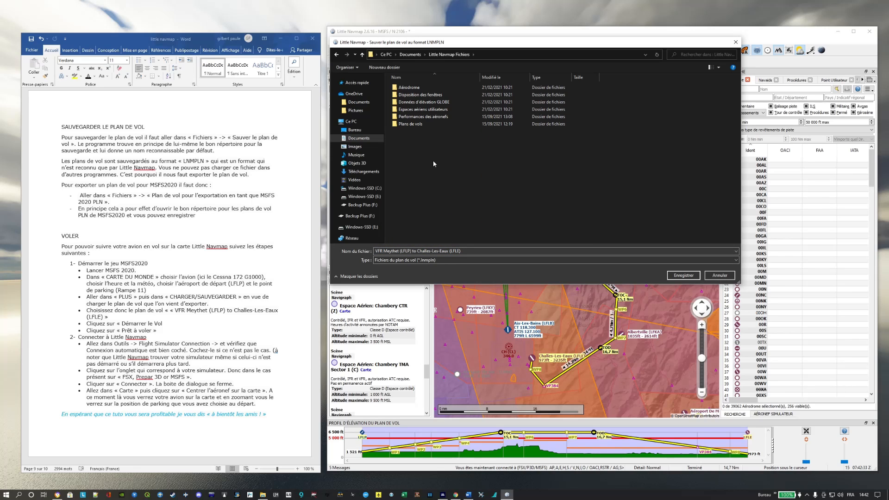
double_click(437, 124)
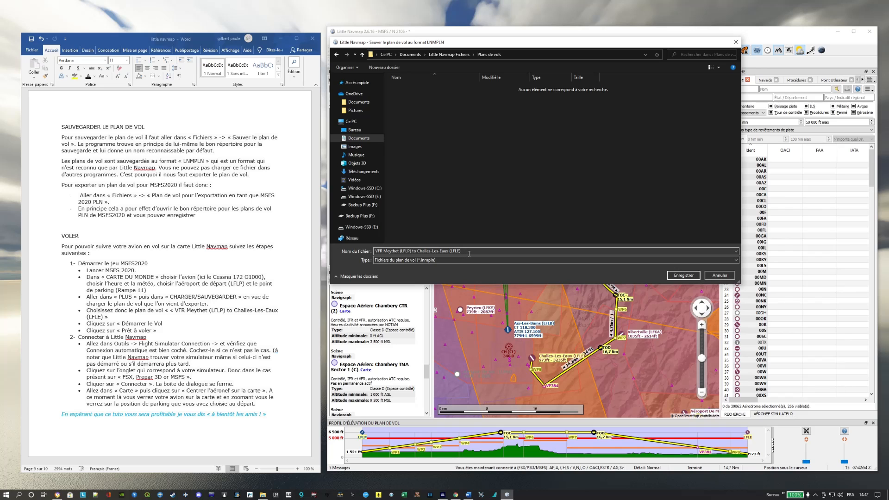
left_click(681, 276)
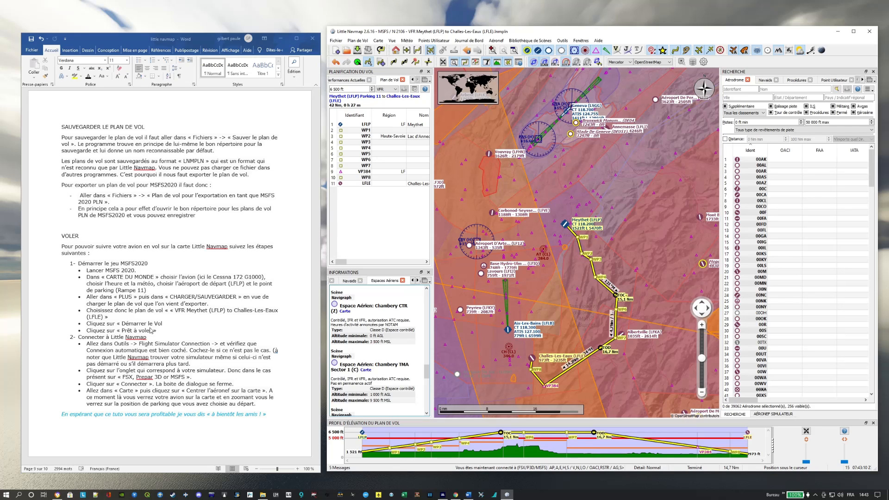
Read the guide's sections on exporting the plan for MSFS2020 and flying it, and dismiss the YouTube notification.
scroll(148, 292, "up", 2)
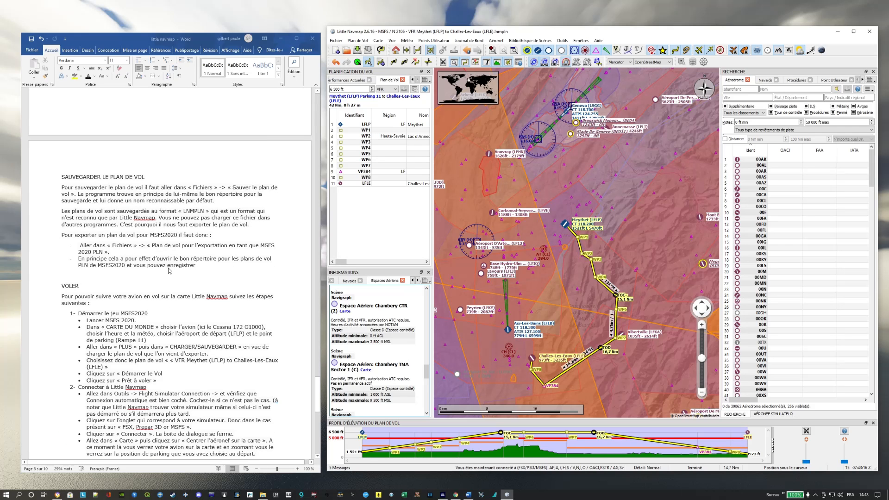
scroll(201, 269, "down", 2)
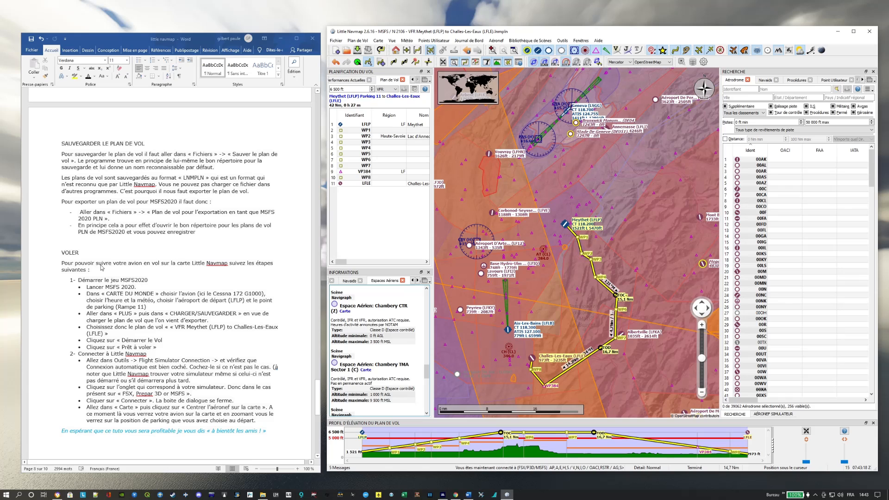
scroll(103, 268, "down", 2)
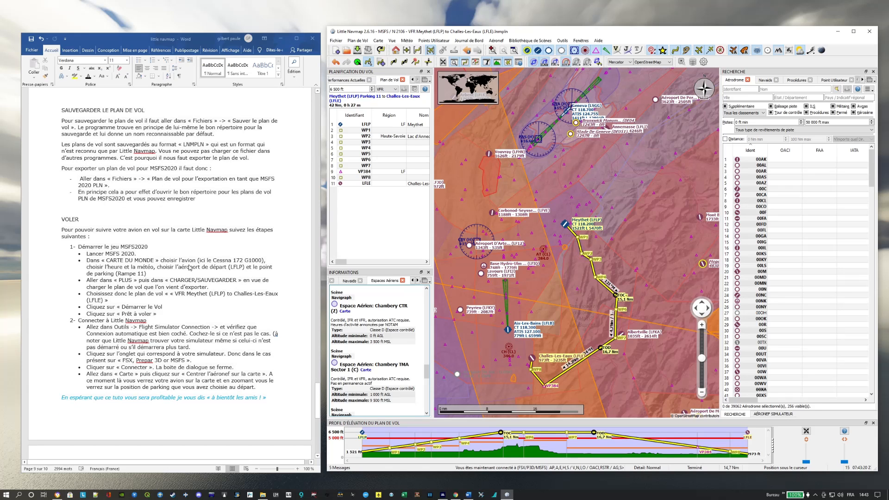
scroll(167, 281, "up", 2)
scroll(166, 281, "down", 1)
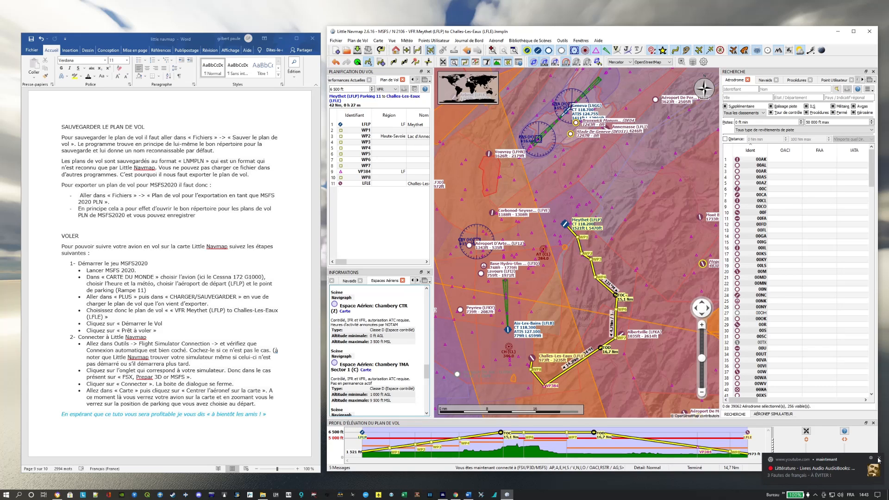
left_click(879, 457)
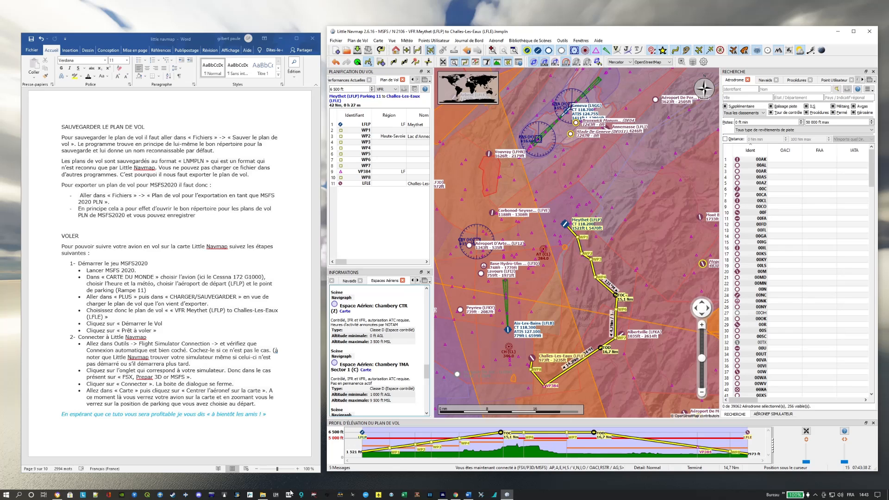
Switch to Microsoft Flight Simulator, check the guide's start-up instructions, and open the world map.
left_click(443, 495)
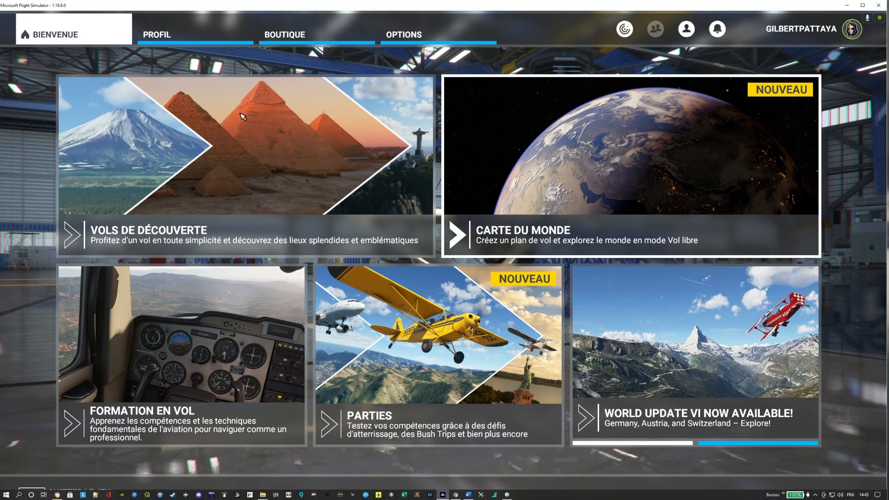
key("super")
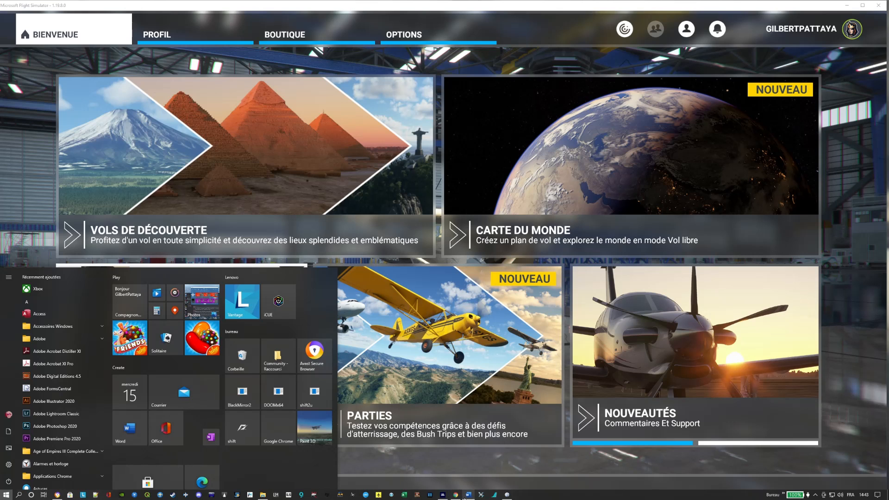
left_click(468, 495)
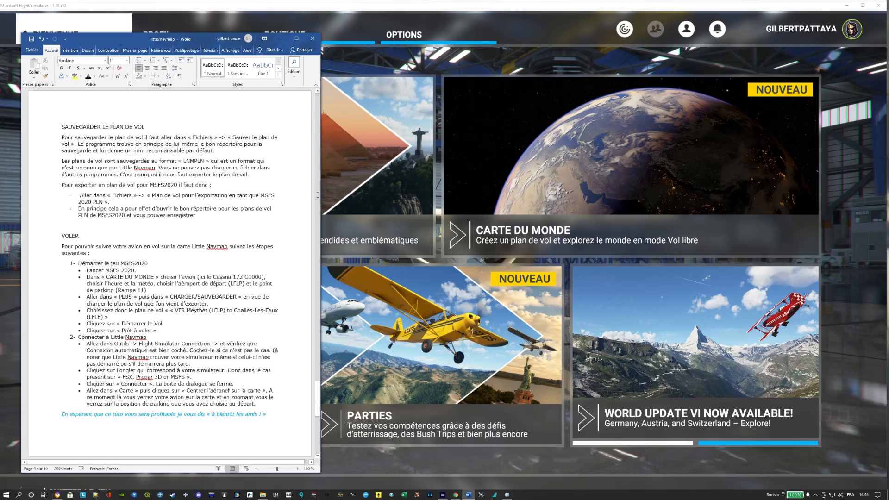
left_click(778, 96)
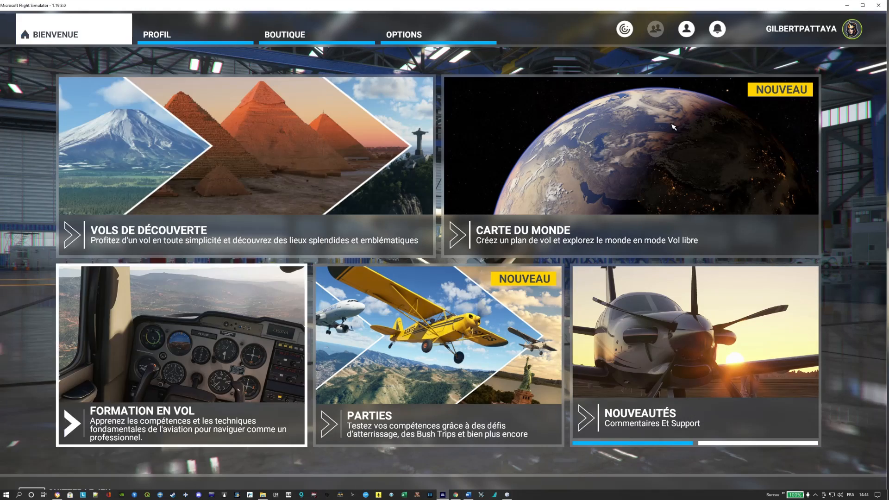
left_click(674, 130)
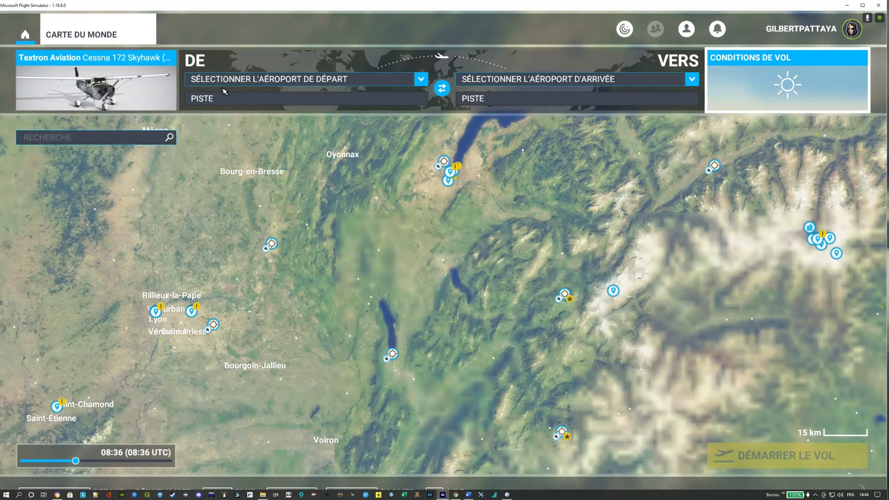
Check the aircraft selection and try searching the departure airports for "lfpa".
left_click(88, 91)
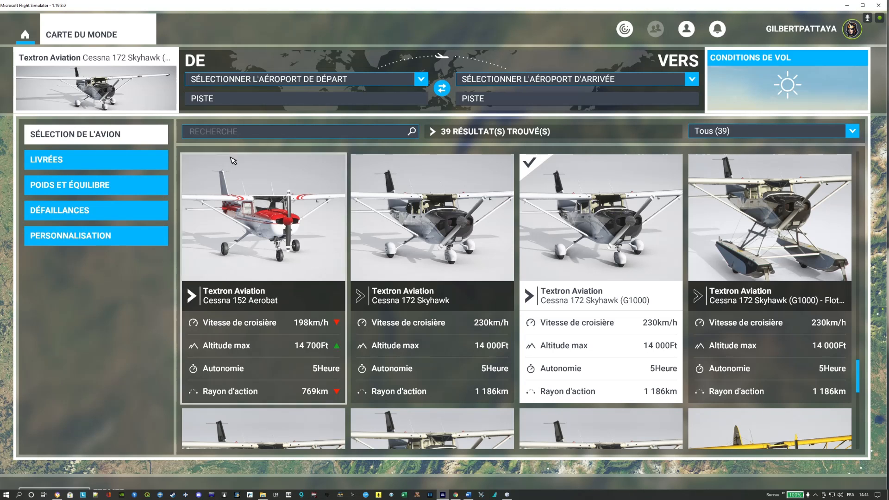
left_click(422, 81)
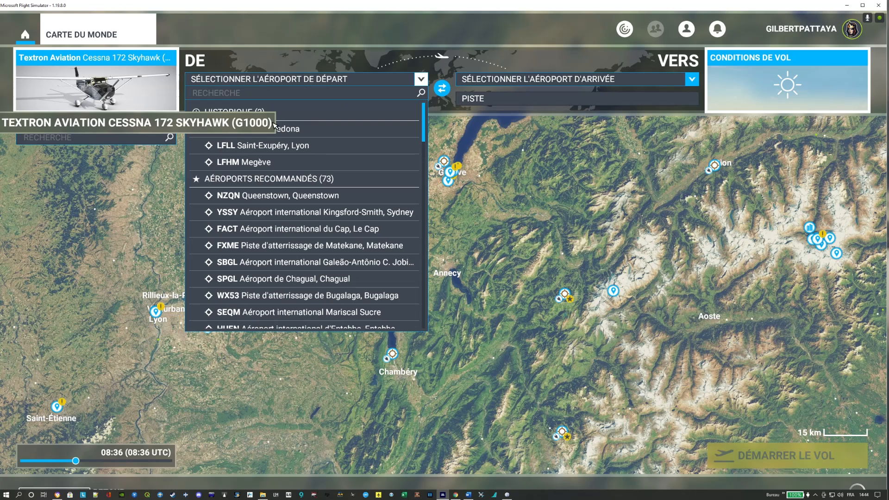
left_click(236, 95)
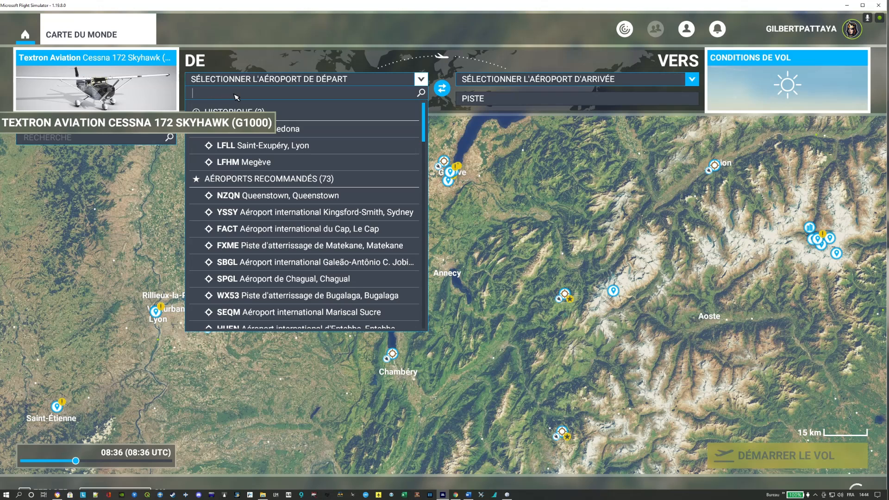
type("lf")
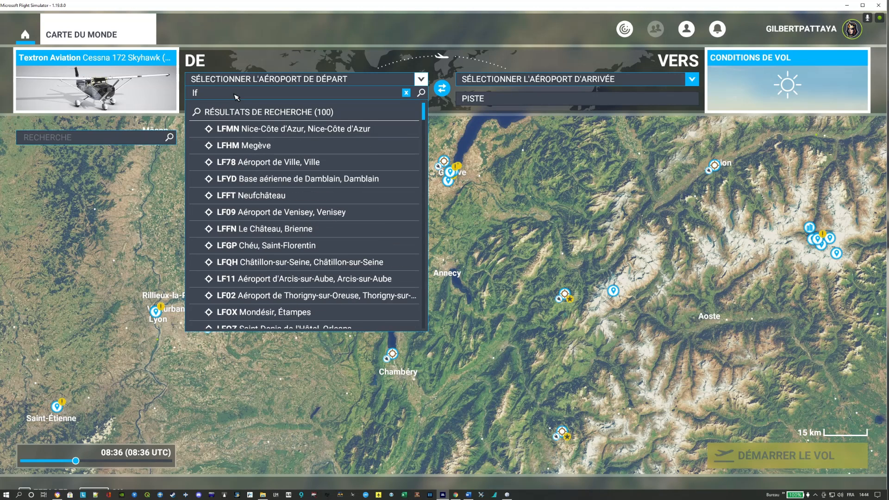
type("p")
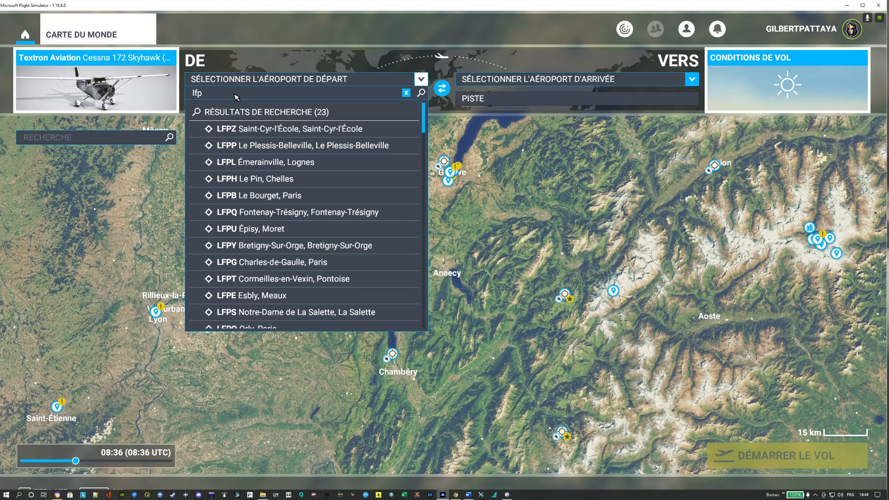
type("a")
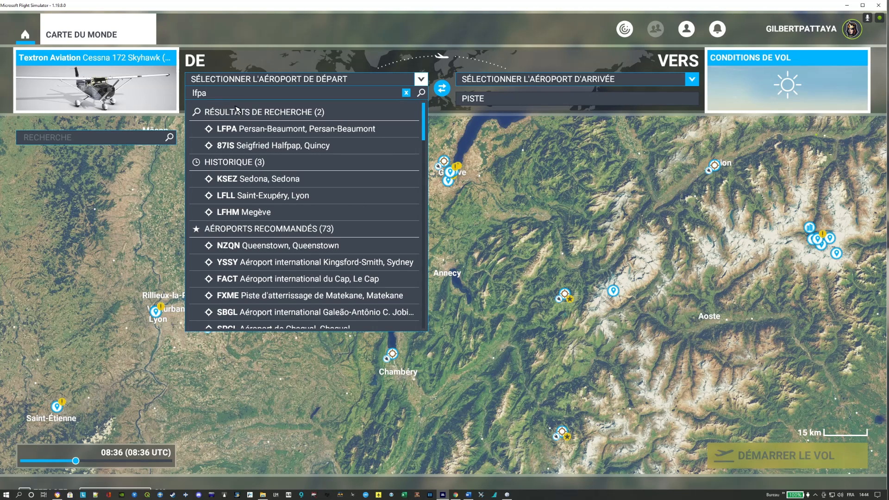
key("BackSpace")
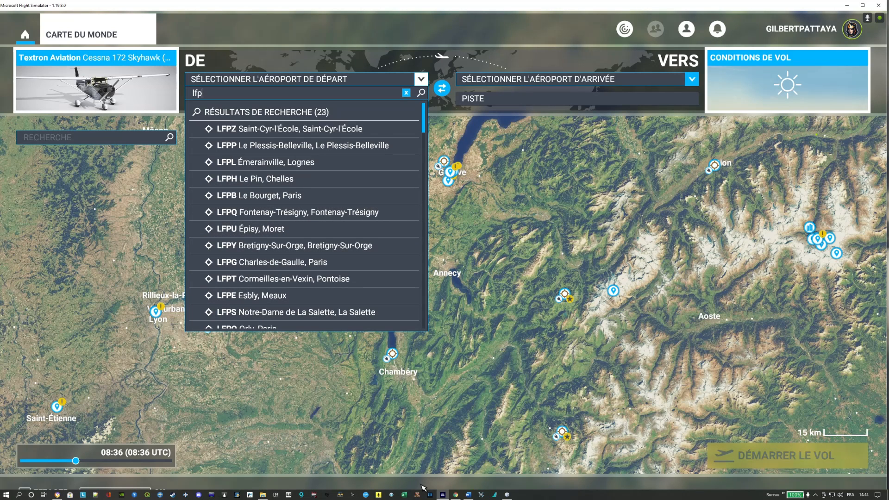
Check the departure code in Little Navmap and set LFLP Meythet, Annecy as the simulator's departure airport.
left_click(456, 496)
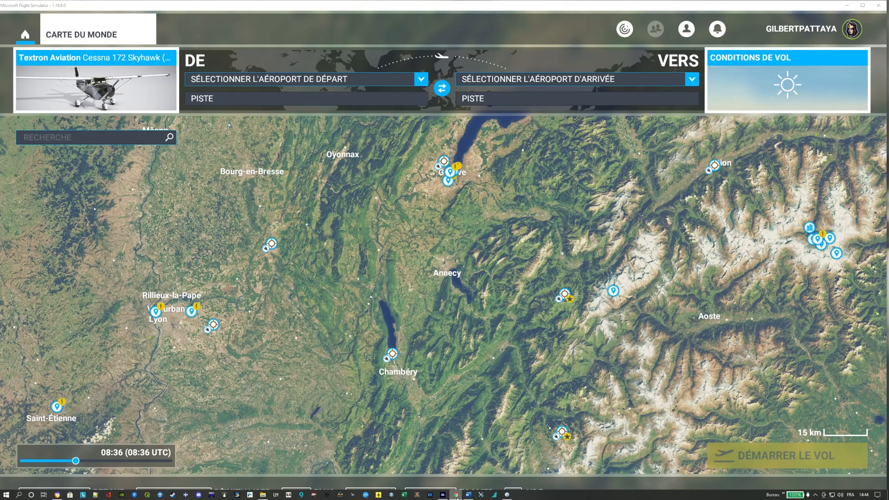
left_click(508, 494)
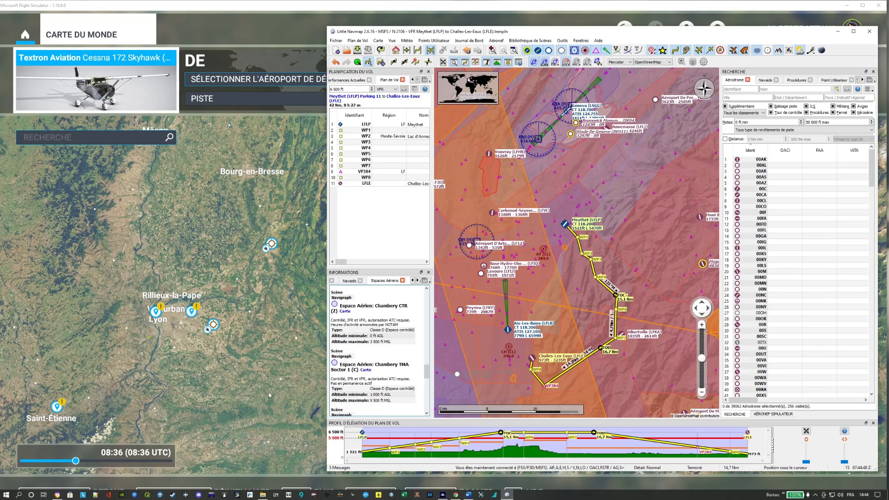
left_click(245, 105)
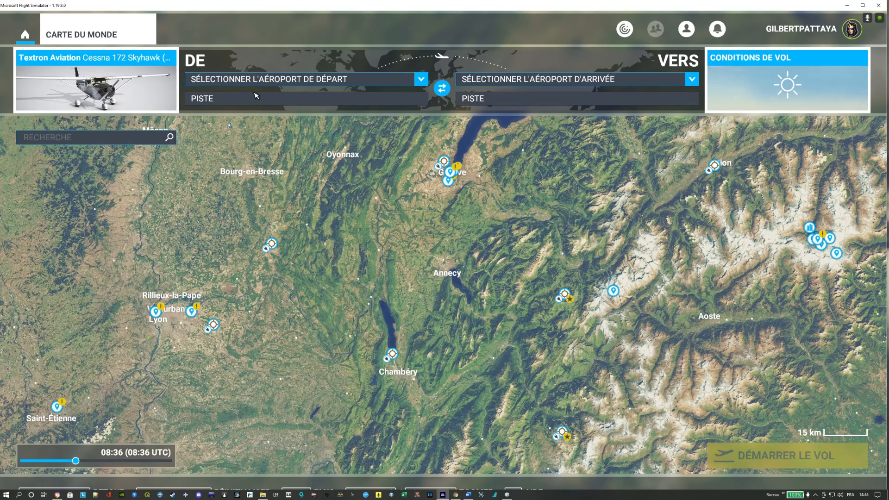
left_click(301, 82)
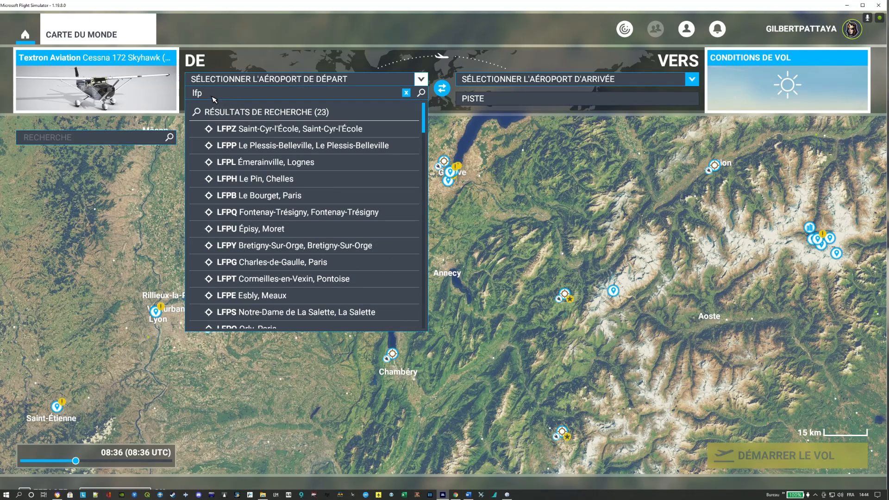
type("lp")
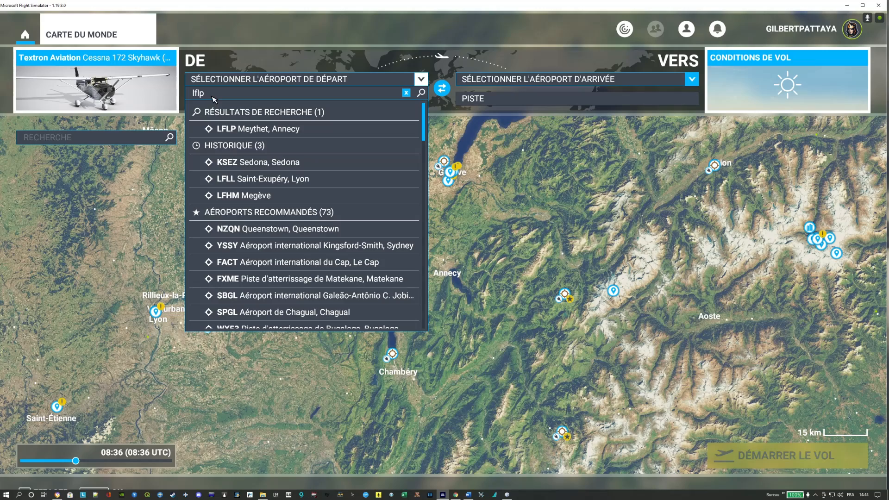
left_click(263, 130)
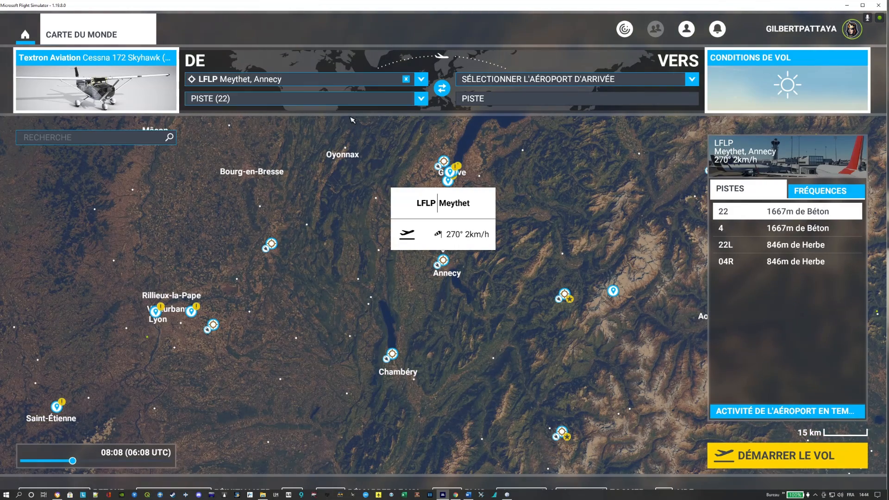
Set the departure position at Meythet to Aire de stationnement 11 -- Rampe GA intermédiaire.
left_click(420, 100)
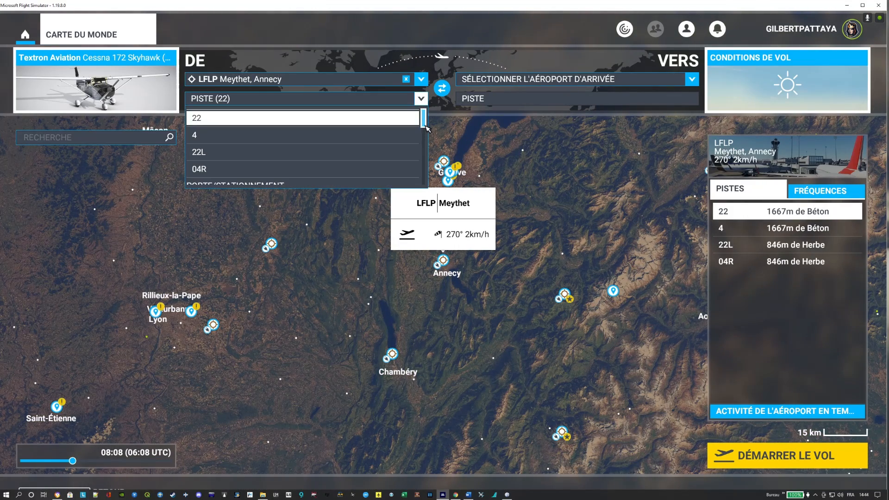
scroll(428, 133, "down", 1)
scroll(427, 134, "down", 10)
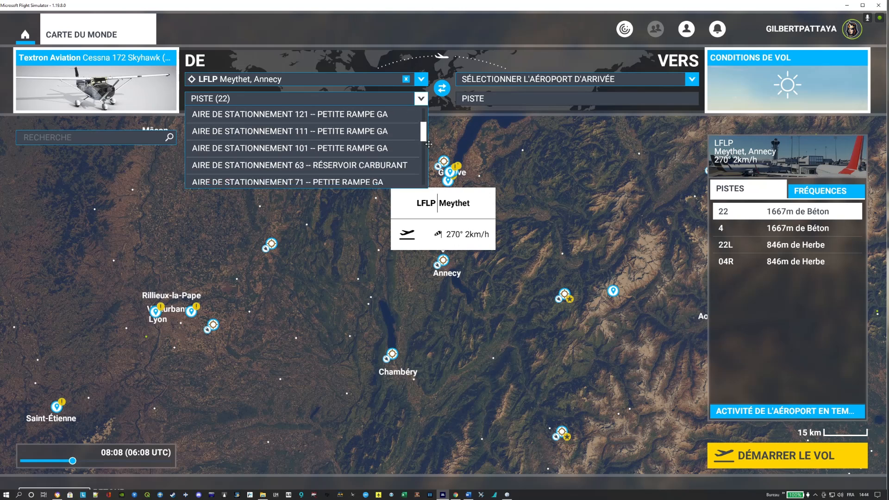
scroll(430, 147, "down", 10)
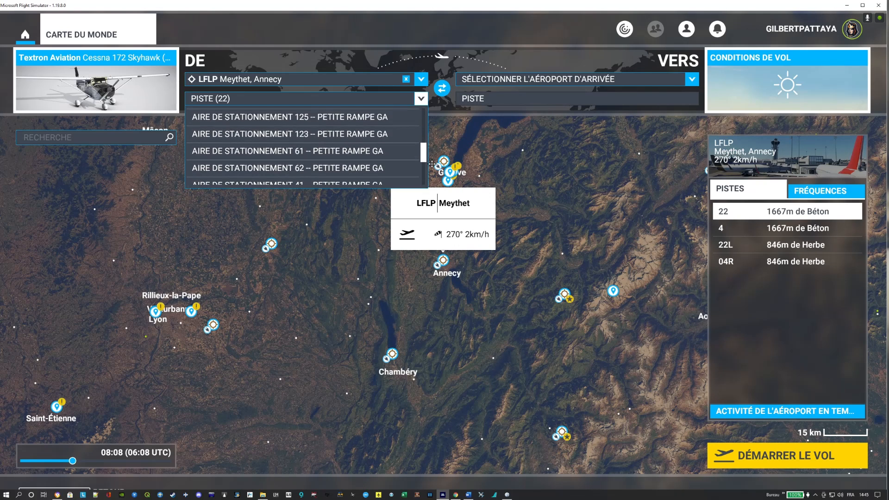
scroll(433, 170, "down", 3)
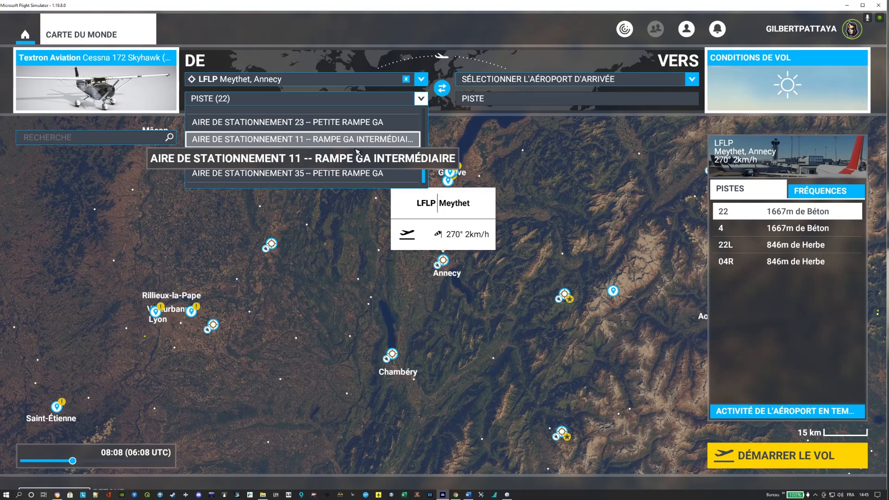
left_click(348, 144)
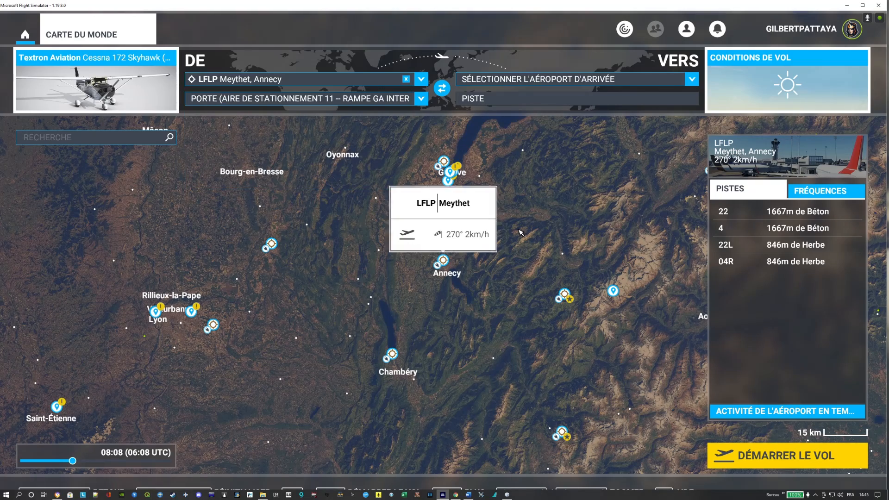
Examine the position of parking ramp 11 at Meythet airport close up on the world map.
left_click_drag(523, 240, 532, 293)
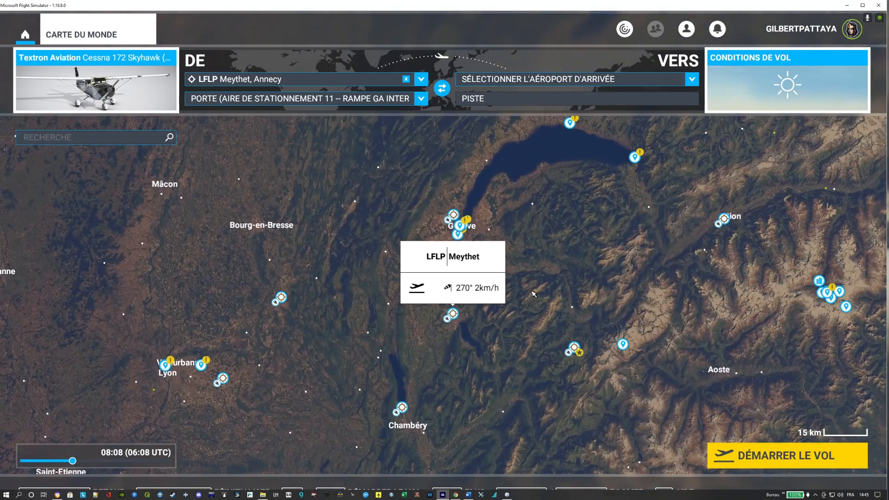
scroll(532, 292, "up", 3)
left_click_drag(520, 260, 579, 351)
left_click_drag(404, 262, 473, 138)
scroll(475, 331, "up", 2)
left_click_drag(486, 357, 470, 258)
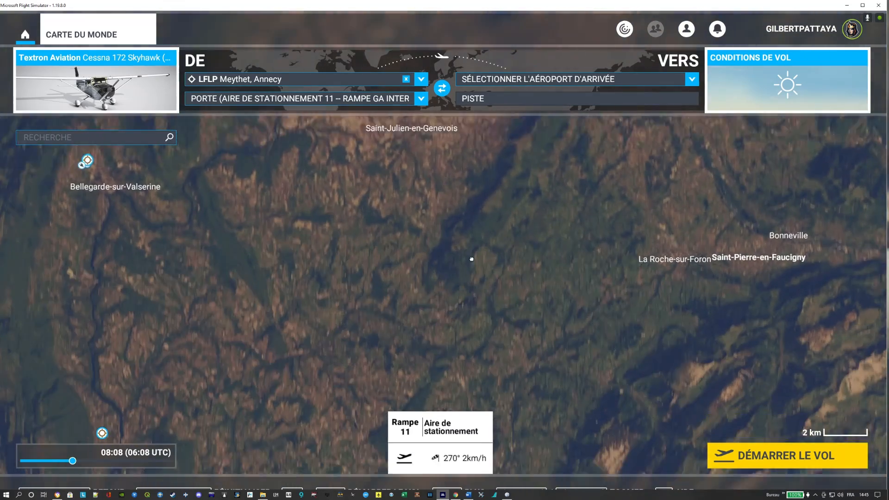
scroll(548, 409, "up", 2)
left_click_drag(548, 409, 527, 250)
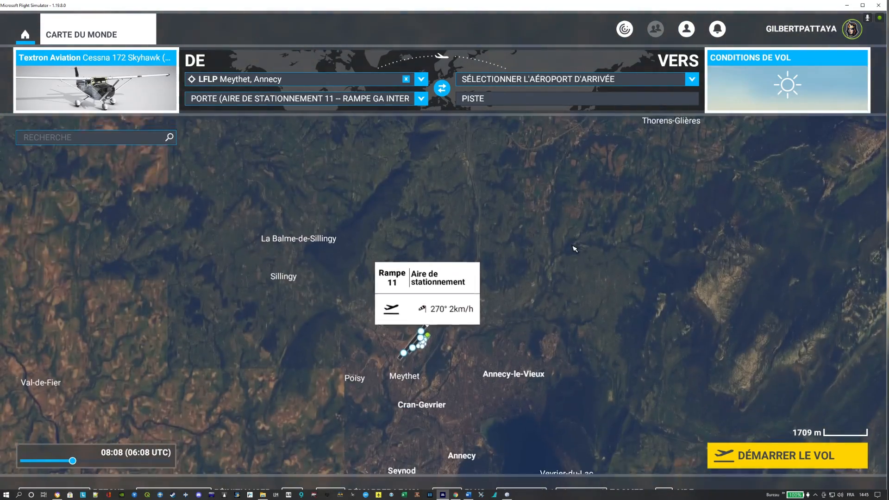
scroll(493, 341, "up", 3)
scroll(493, 341, "up", 5)
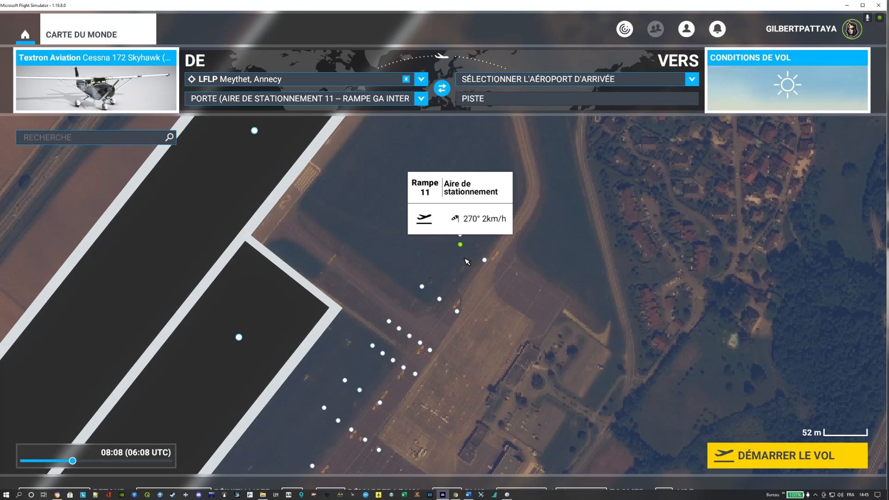
Switch to Little Navmap, compare the location of parking 11 on its Meythet airport map, and return to Microsoft Flight Simulator.
left_click(507, 496)
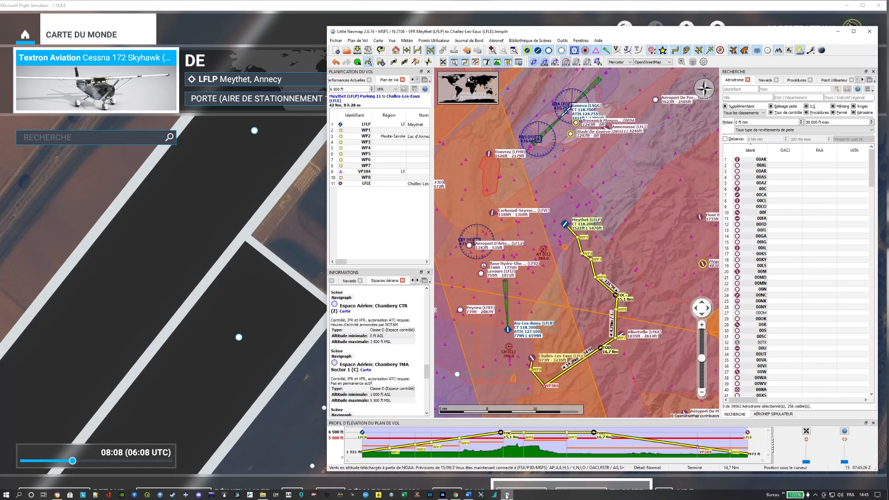
scroll(559, 261, "up", 5)
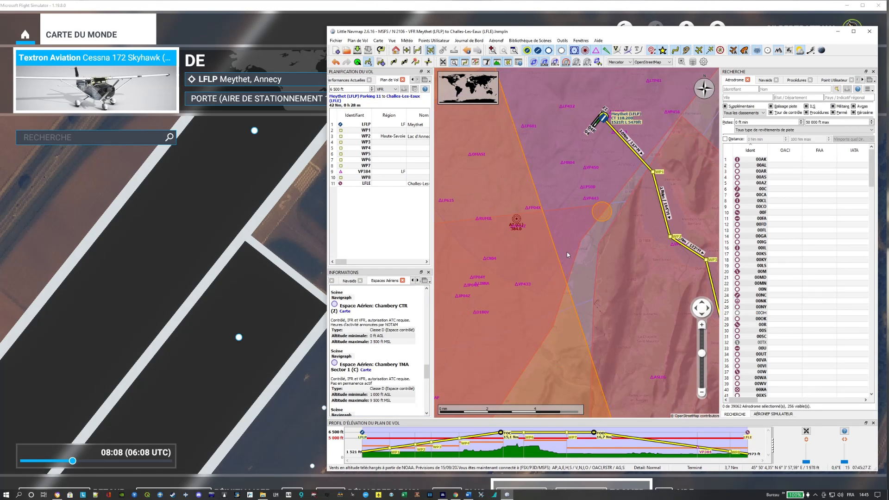
scroll(597, 328, "up", 2)
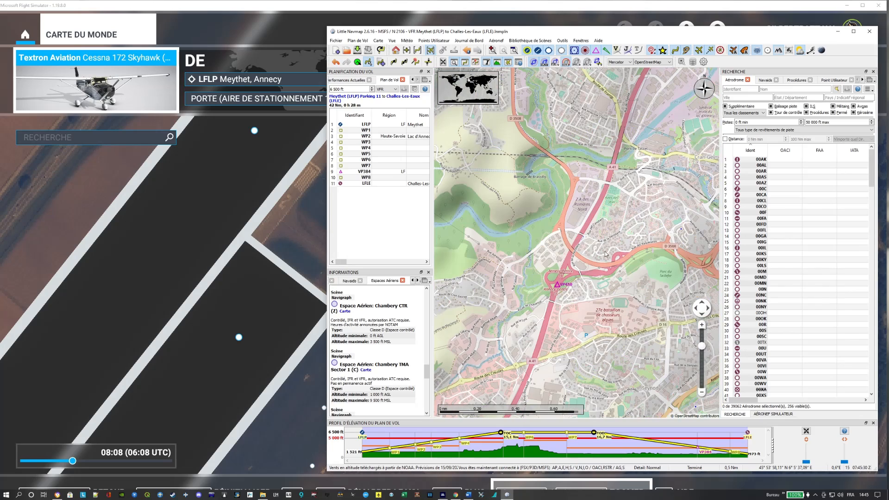
left_click_drag(603, 211, 551, 400)
left_click_drag(597, 194, 561, 327)
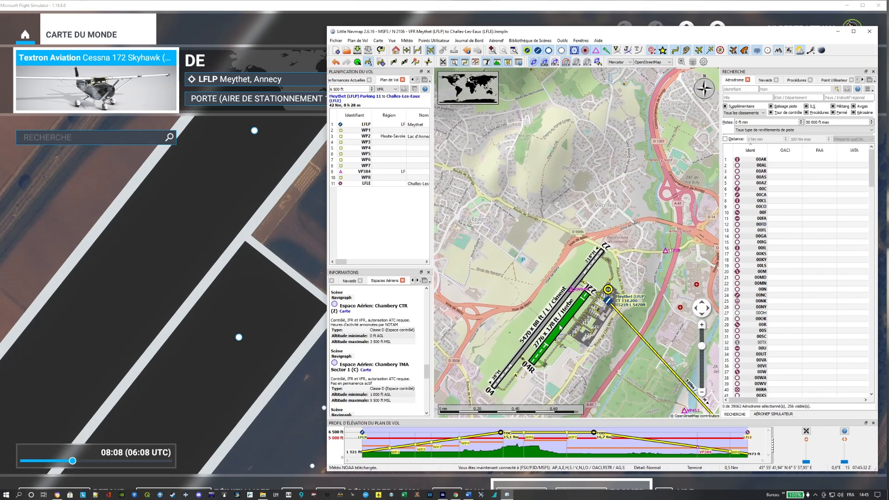
scroll(592, 301, "up", 2)
left_click_drag(630, 281, 605, 306)
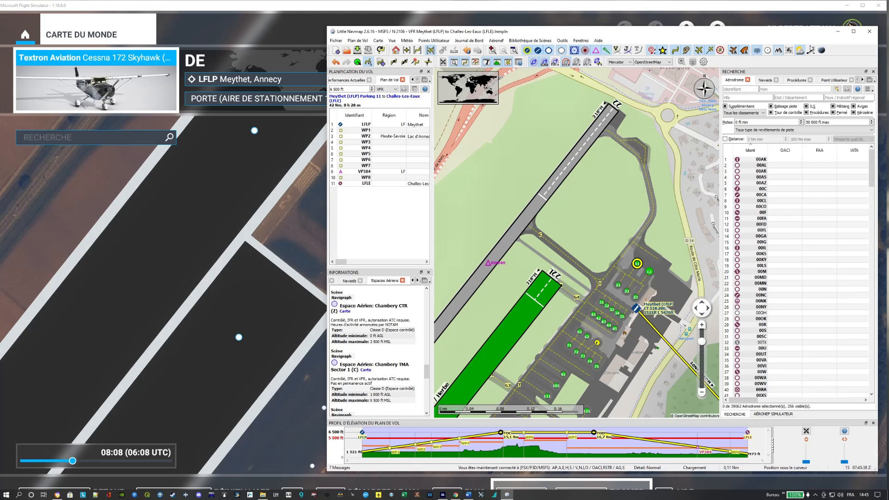
left_click(746, 9)
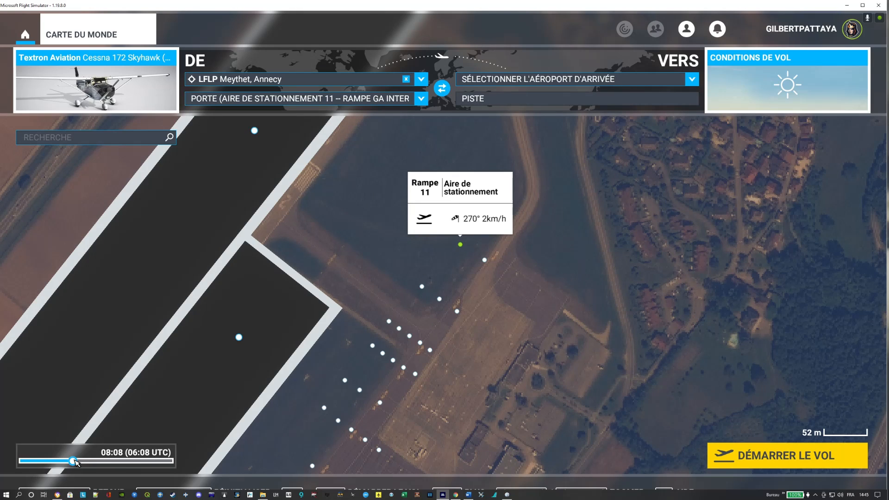
Review the multiplayer, air traffic, time and weather settings in the flight conditions and return to the world map.
left_click(767, 95)
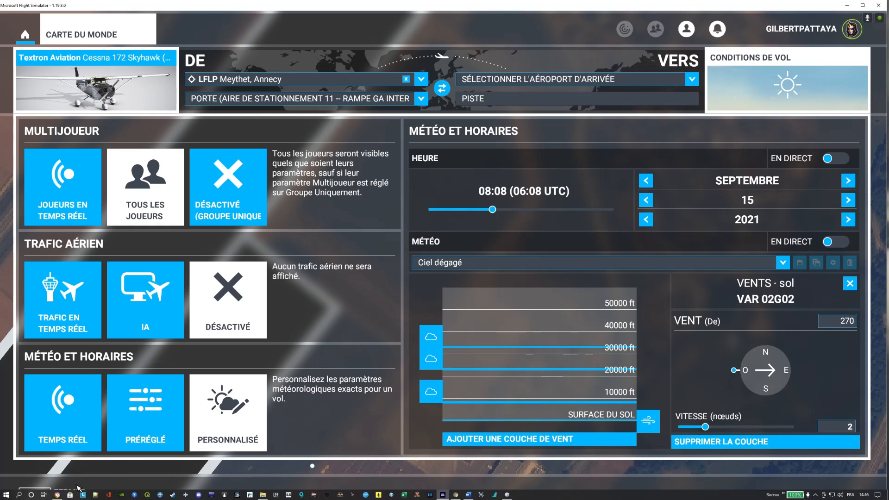
left_click(137, 493)
left_click(80, 482)
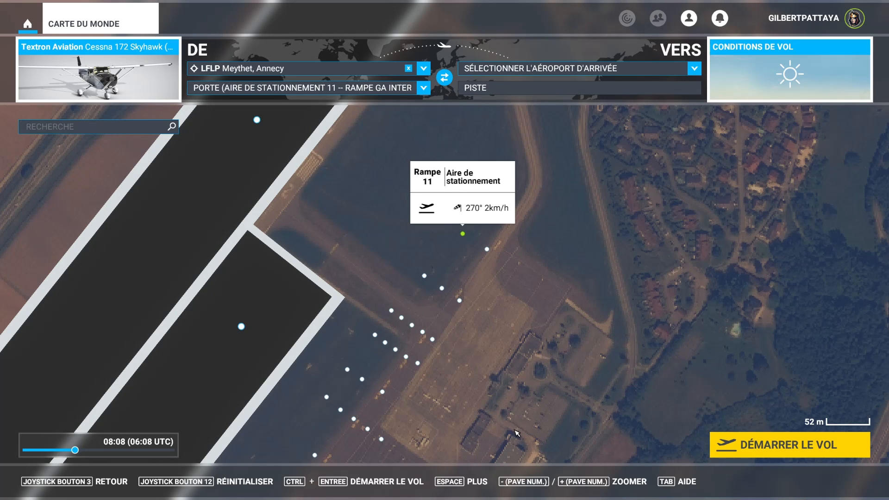
Switch to the Word guide and read its instructions for loading the exported plan, starting the flight and connecting Little Navmap.
key("super")
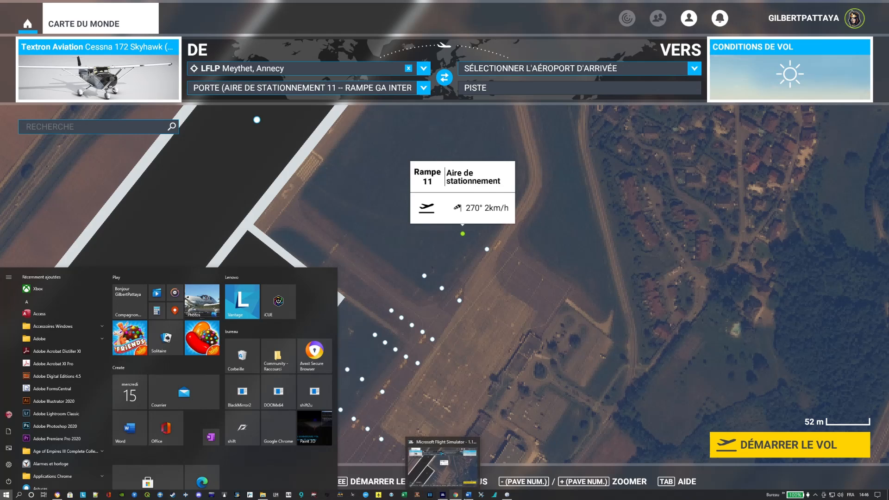
left_click(468, 495)
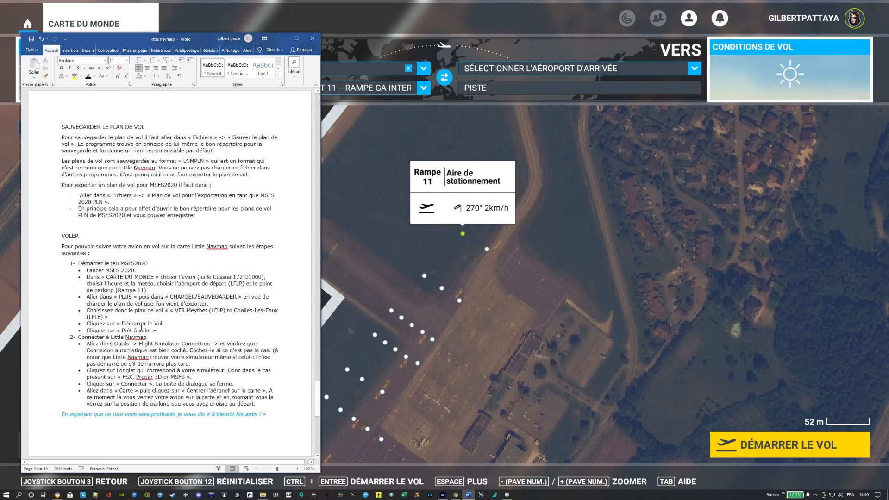
scroll(141, 327, "down", 2)
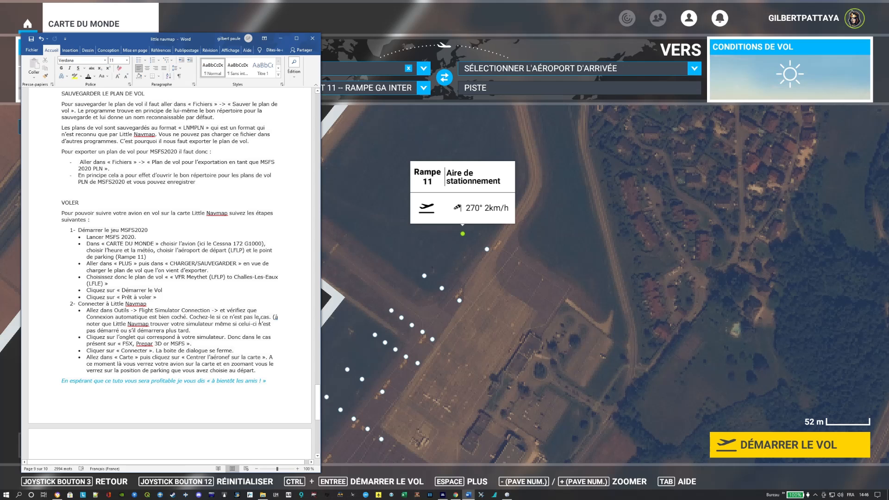
scroll(260, 321, "down", 1)
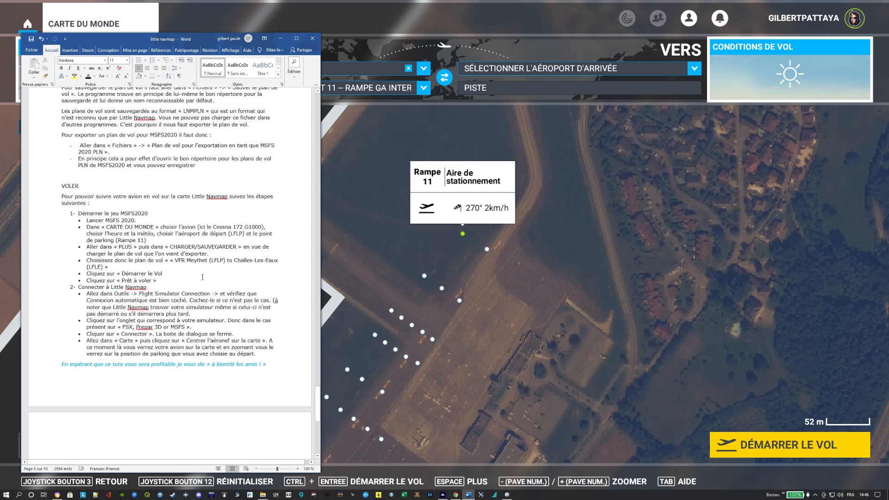
scroll(203, 277, "down", 1)
scroll(202, 277, "up", 4)
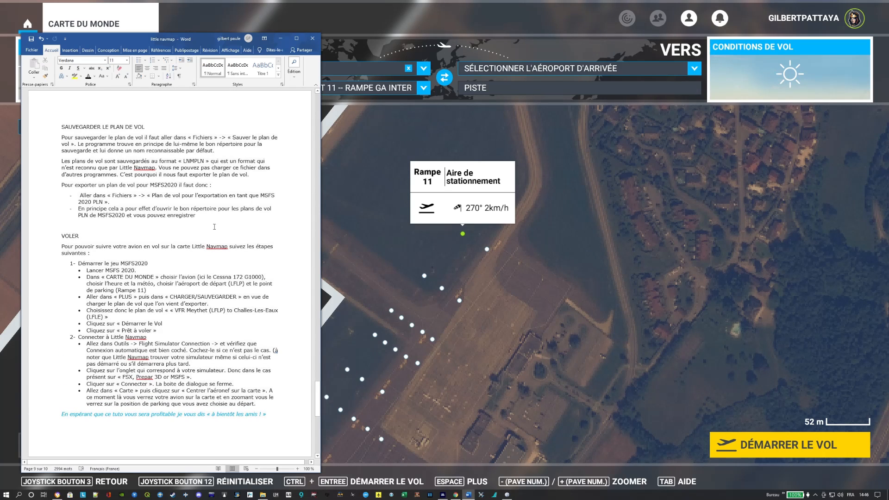
Switch to Little Navmap and export the flight plan as an MSFS 2020 PLN file named "VFR Meythet (LFLP) to Challes-Les-Eaux (LFLE)".
left_click_drag(215, 227, 214, 236)
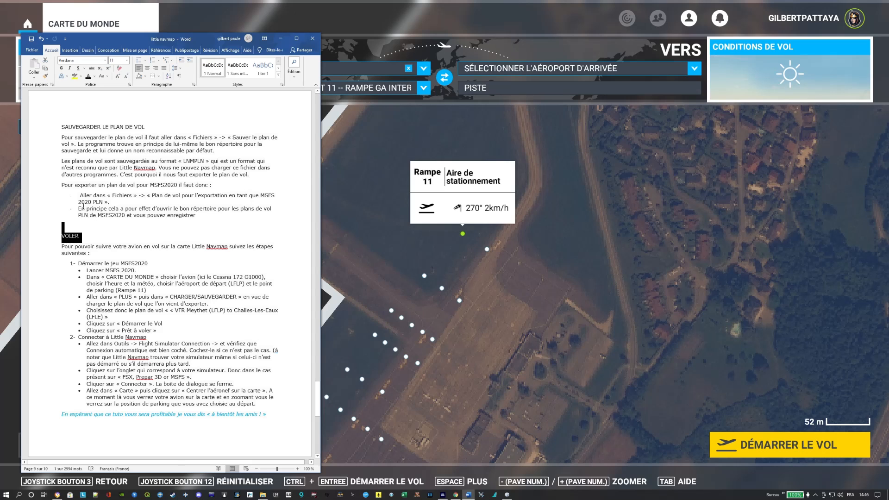
left_click(79, 200)
scroll(77, 209, "up", 2)
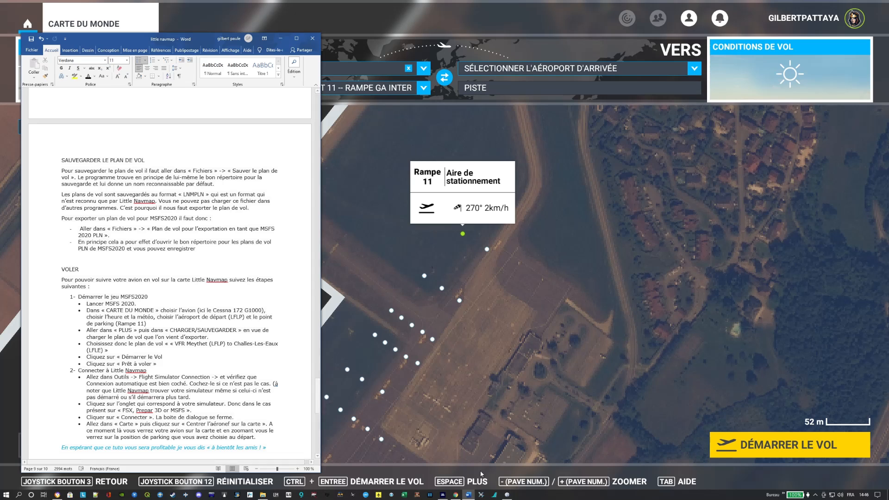
left_click(507, 494)
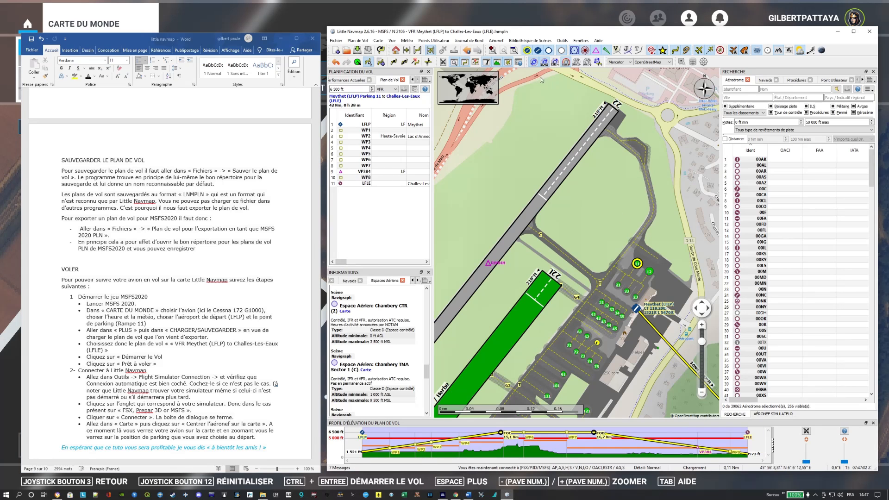
left_click(337, 42)
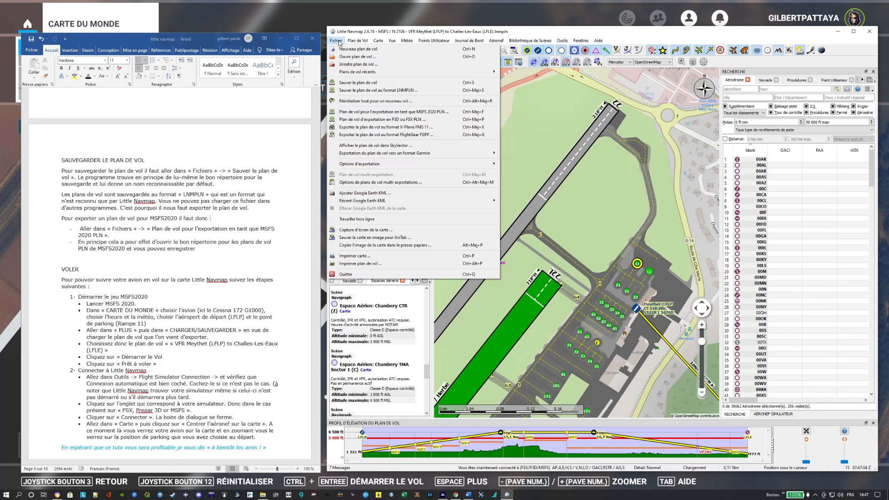
left_click(393, 113)
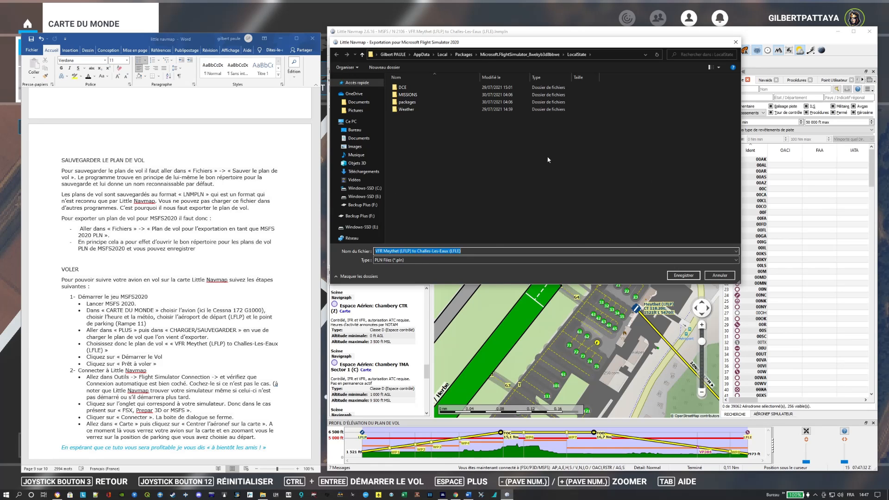
left_click(684, 275)
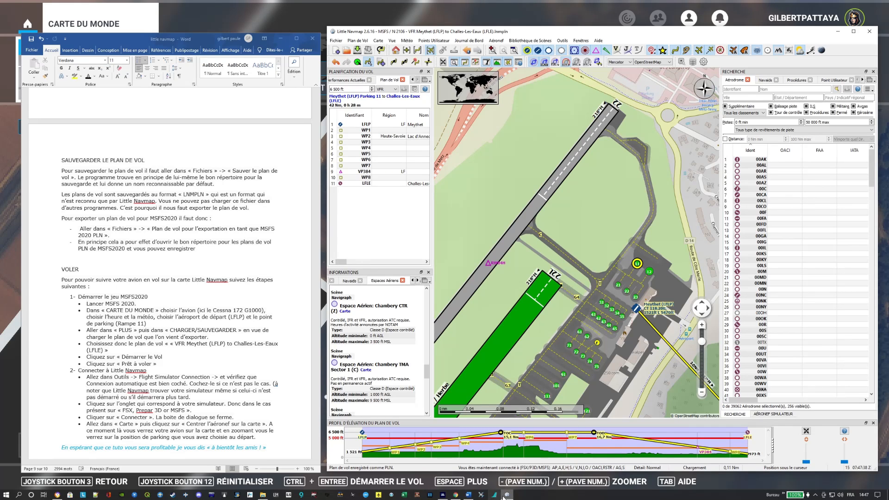
Return to Microsoft Flight Simulator and load "VFR Meythet (LFLP) to Challes-Les-Eaux (LFLE).pln" into the world map.
left_click(443, 495)
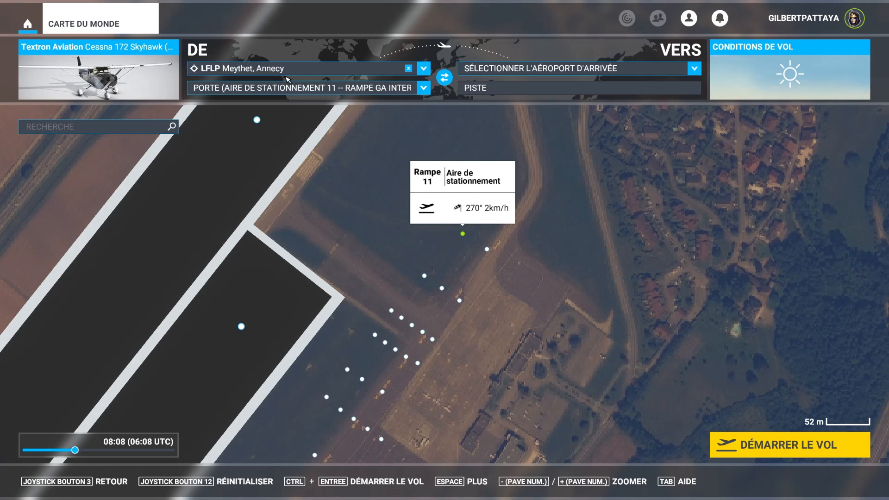
left_click(478, 486)
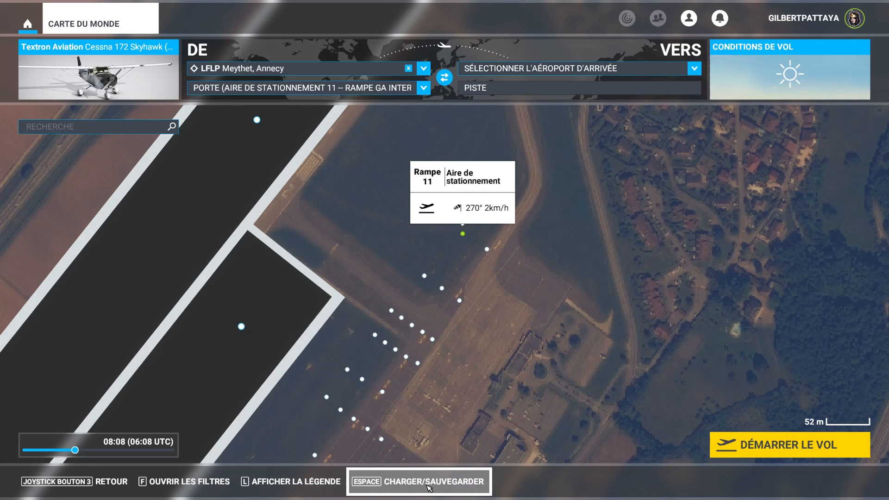
left_click(429, 488)
left_click(328, 308)
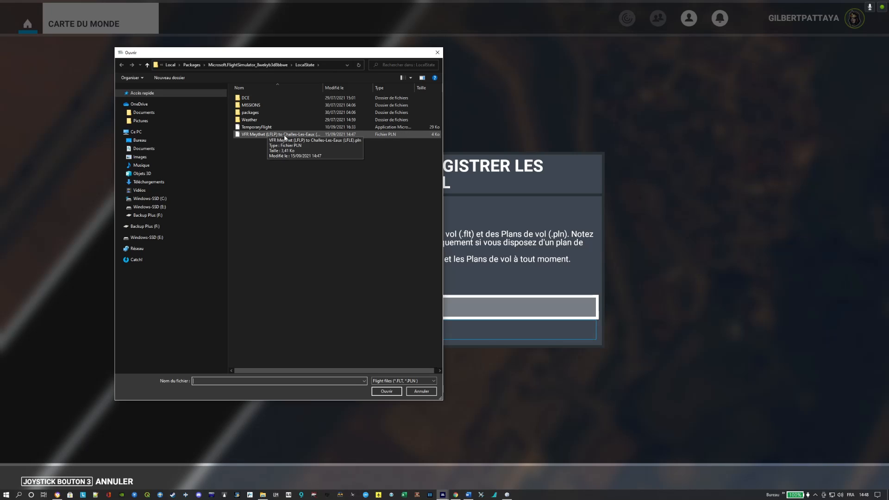
left_click(283, 134)
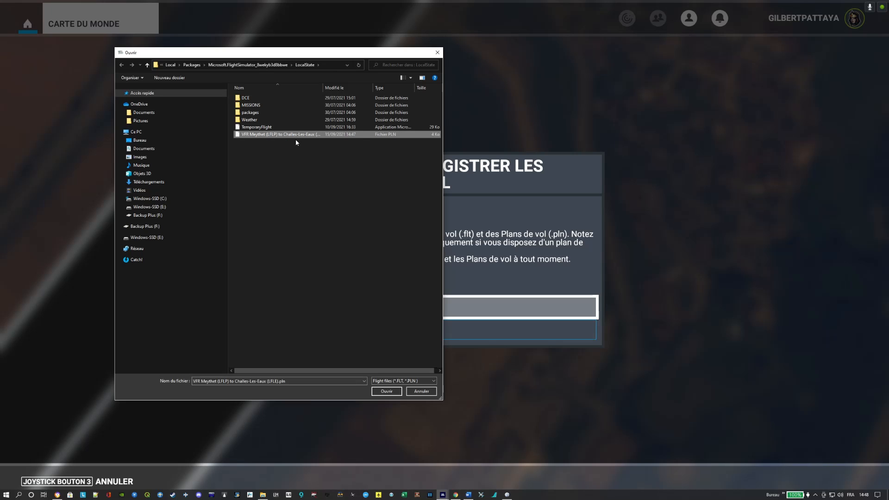
left_click(393, 394)
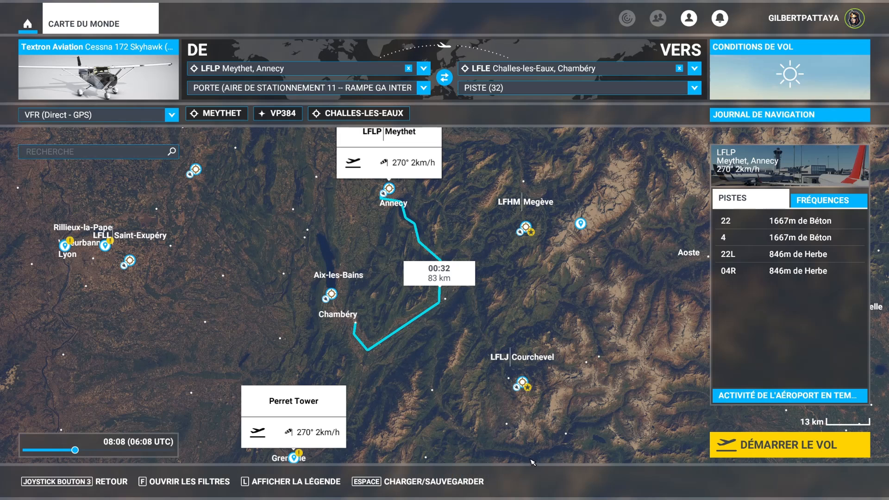
Check the flight start instructions in the Word guide, start the flight from Meythet and enter the cockpit ready to fly.
key("super")
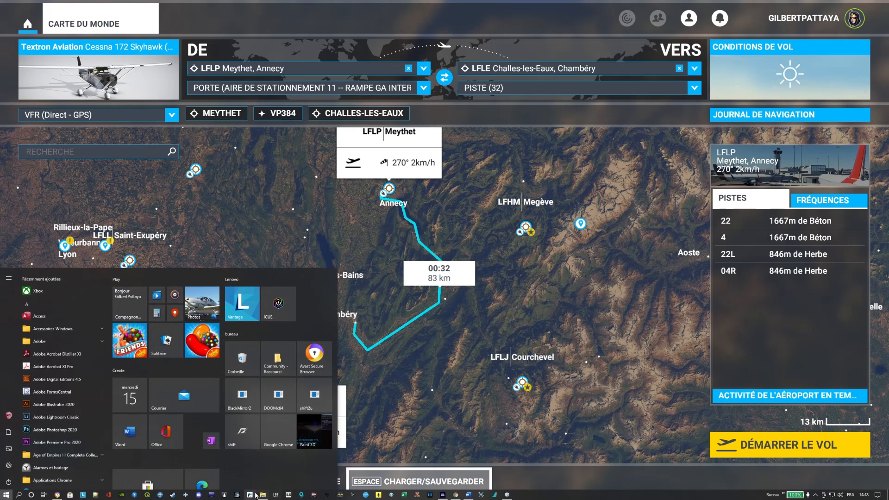
left_click(469, 494)
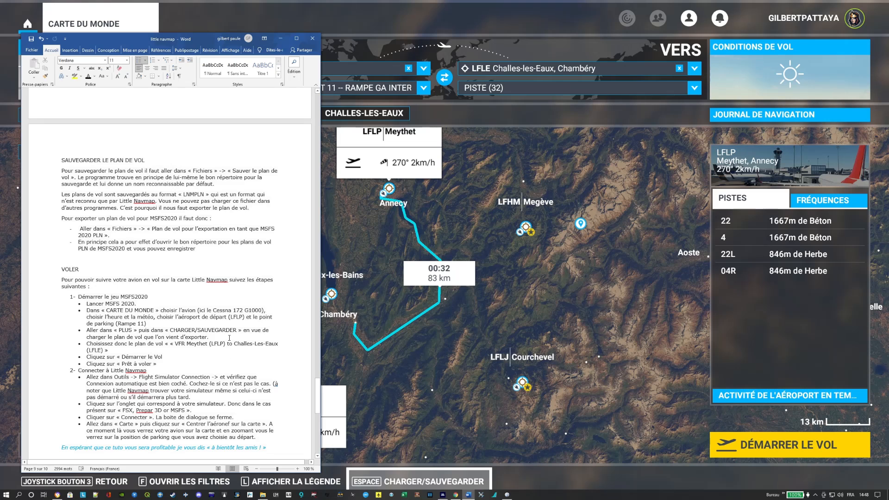
scroll(230, 337, "down", 2)
scroll(133, 300, "down", 1)
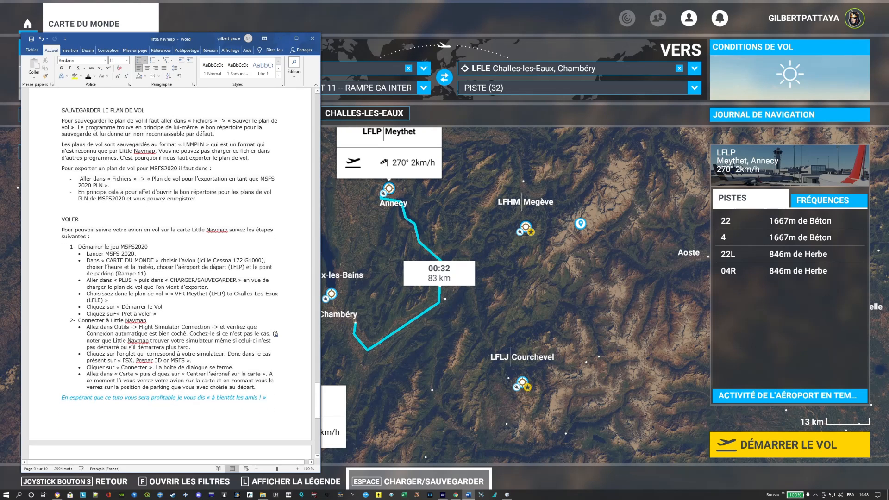
scroll(159, 326, "down", 2)
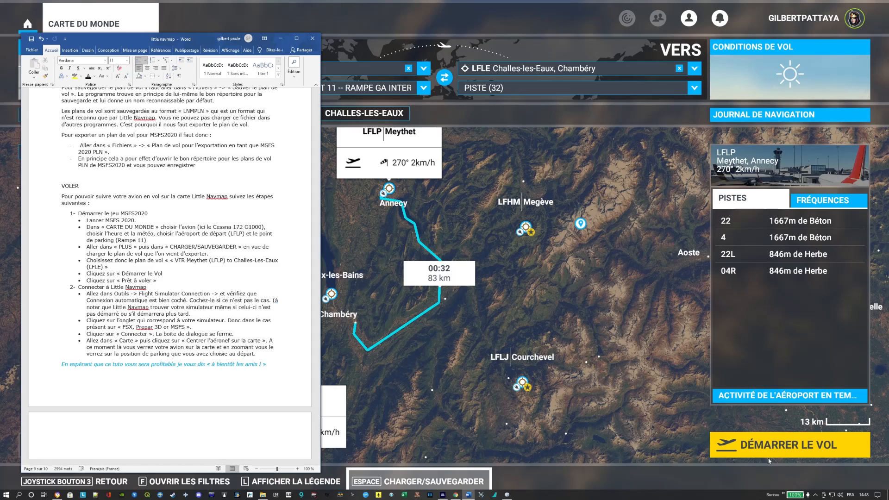
left_click(746, 466)
left_click(767, 450)
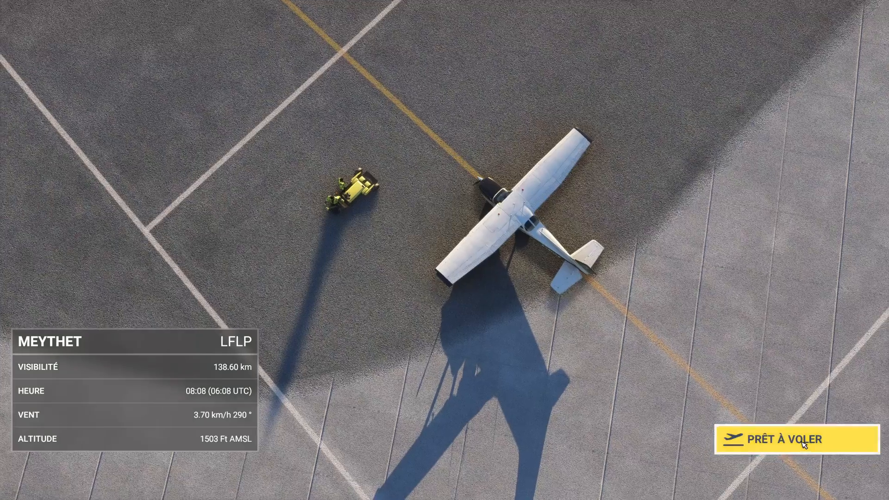
left_click(803, 443)
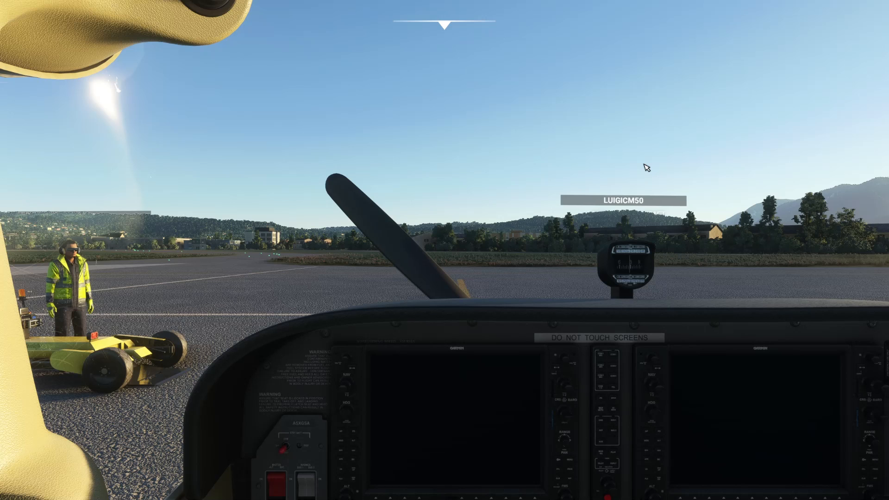
Bring up the Word guide's connection instructions and open the flight simulator connection settings in Little Navmap.
key("super")
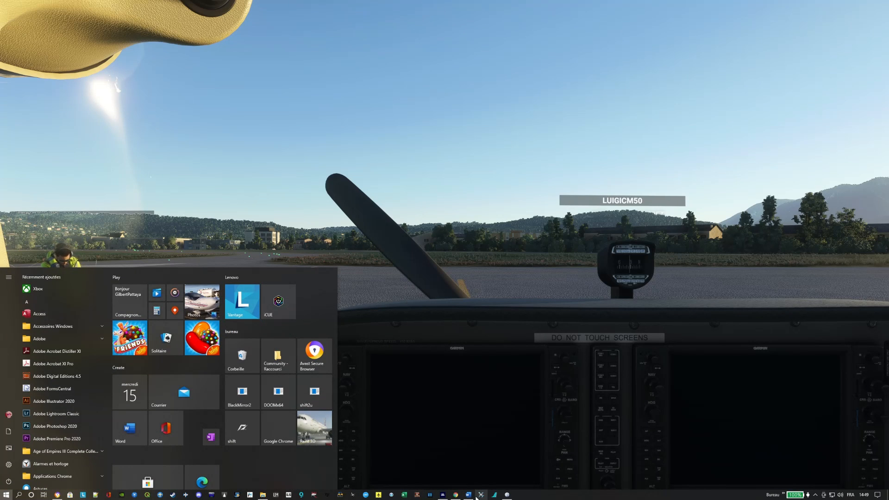
mouse_move(454, 498)
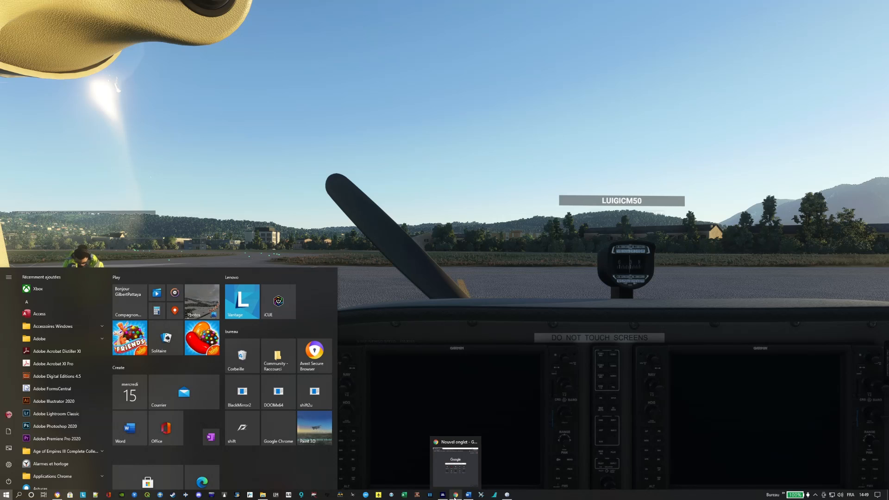
left_click(469, 495)
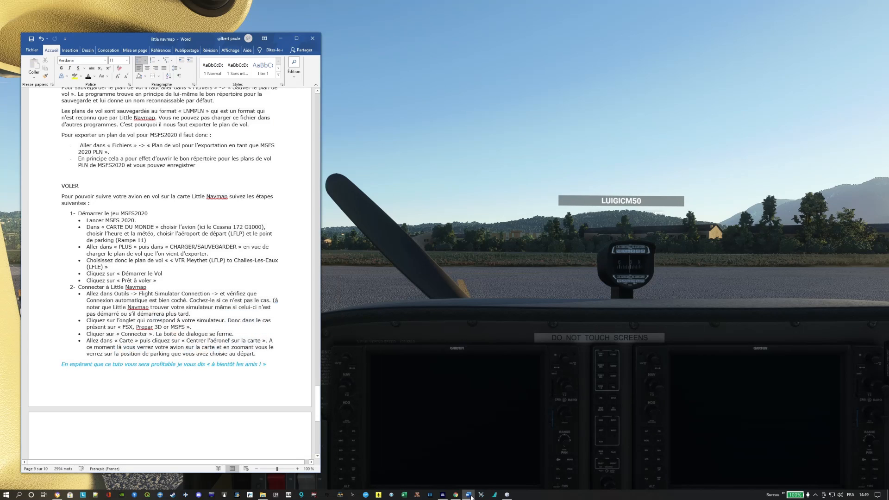
scroll(178, 329, "down", 2)
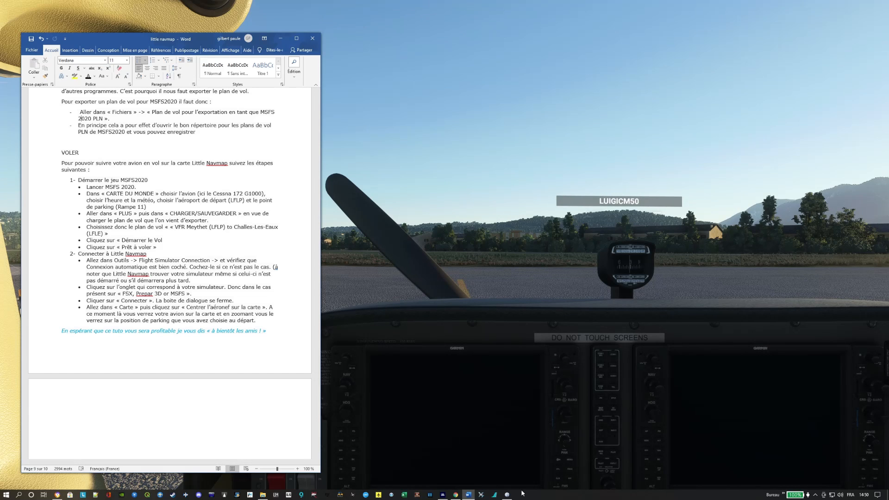
left_click(508, 495)
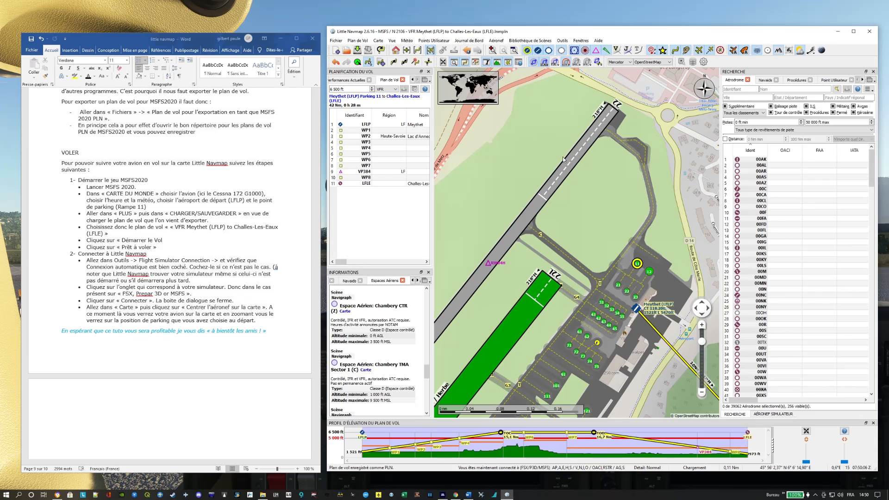
left_click(563, 41)
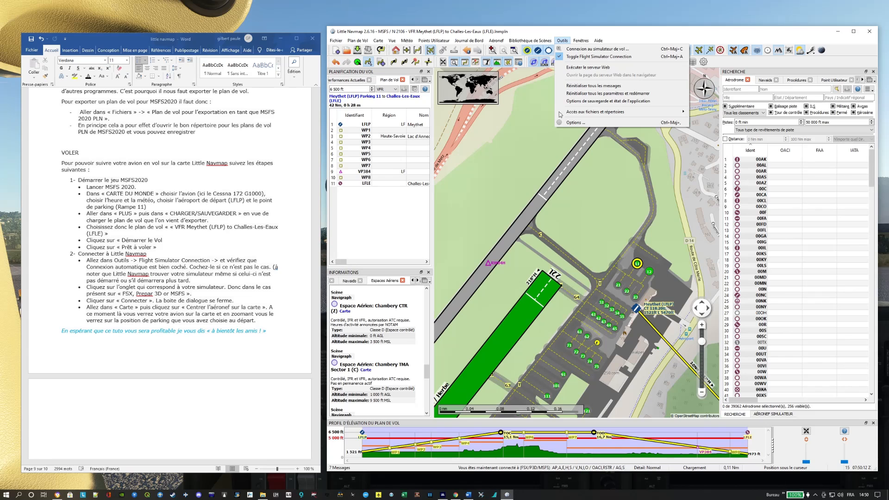
left_click(617, 50)
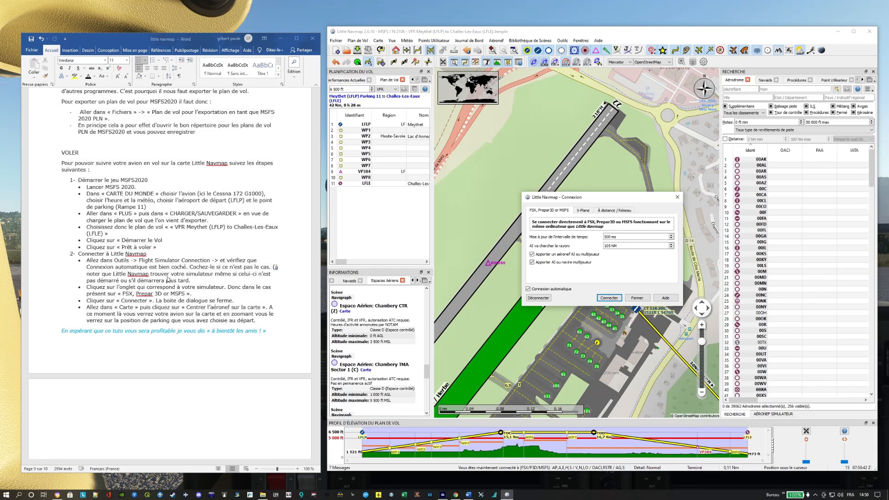
Correct the Word guide's automatic connection note by inserting "peut" before "trouver" and a closing parenthesis after "tard".
left_click(154, 279)
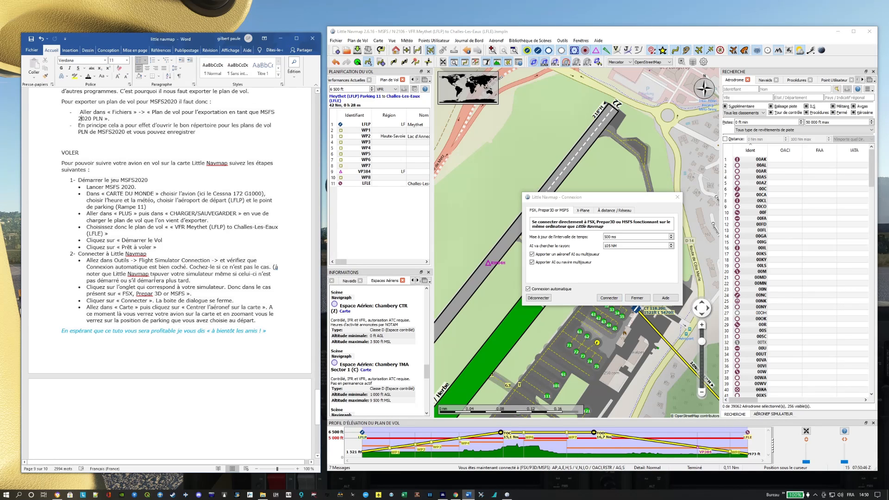
type("peut")
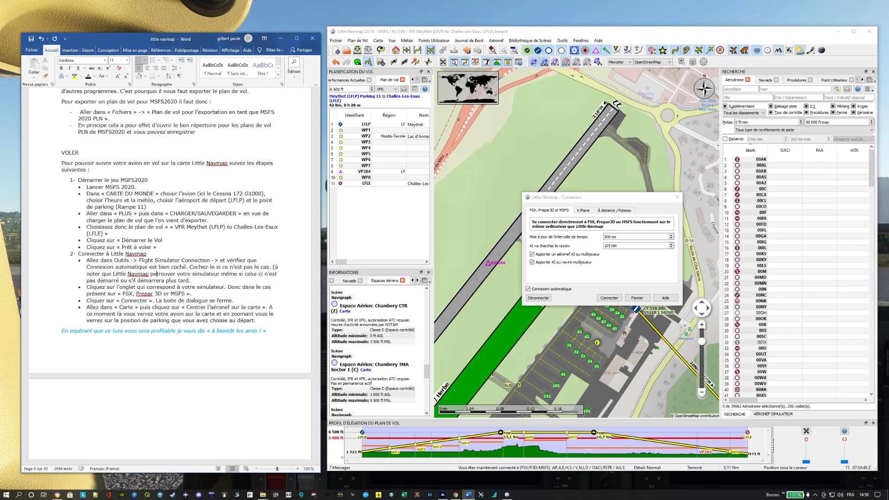
key("BackSpace")
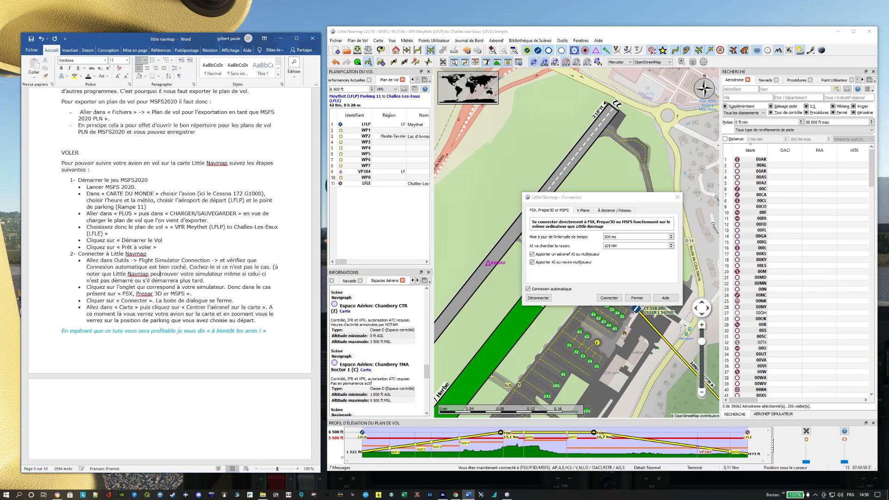
type("t")
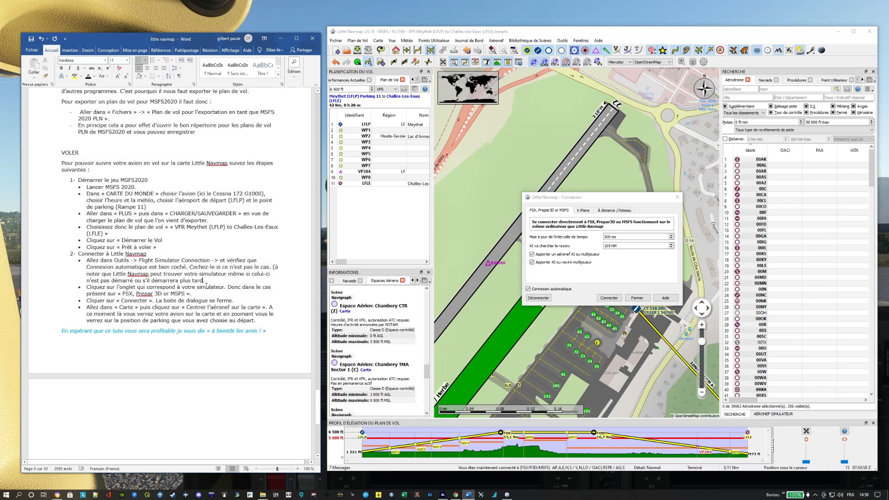
type(")")
Connect Little Navmap to the simulator with the FSX, Prepar3D or MSFS settings and apply the option for centring the aircraft on the map.
left_click(551, 213)
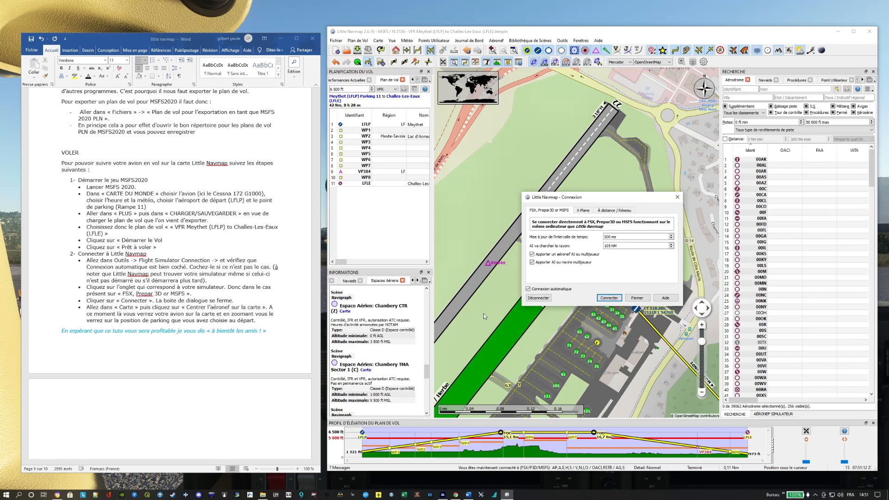
left_click(610, 299)
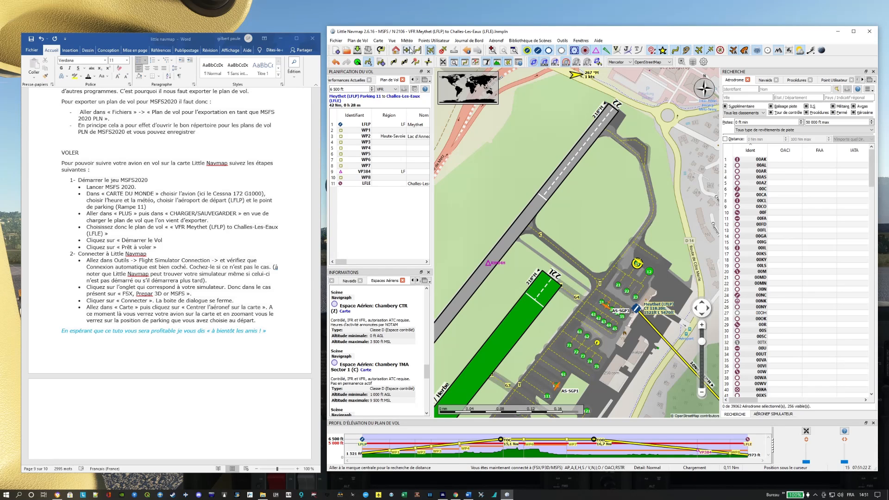
left_click(378, 41)
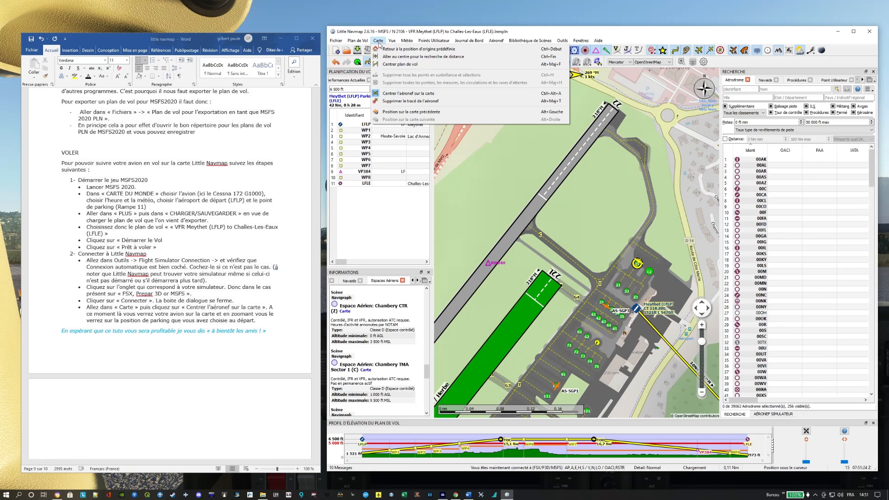
left_click(421, 95)
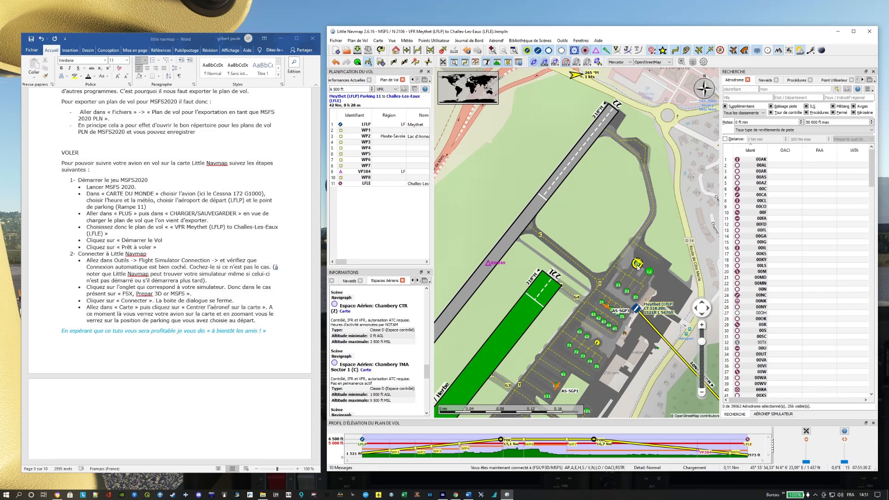
Check the aircraft's position at parking 11 on the Little Navmap map and return to the Flight Simulator cockpit.
mouse_move(638, 267)
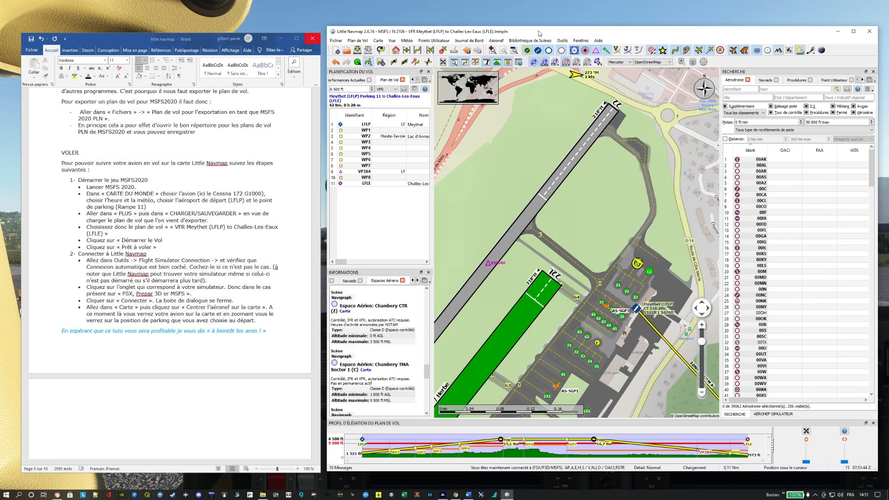
mouse_move(550, 34)
left_mouse_down()
mouse_move(531, 31)
mouse_move(544, 27)
left_mouse_up()
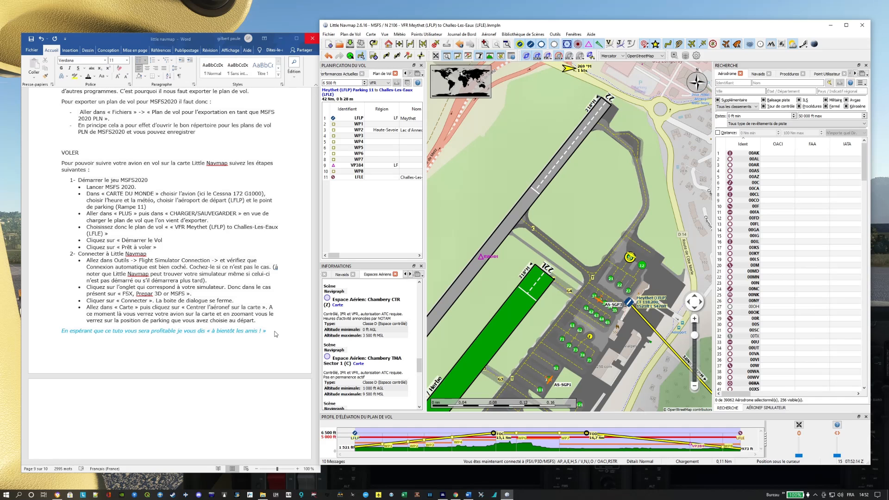
left_click(608, 10)
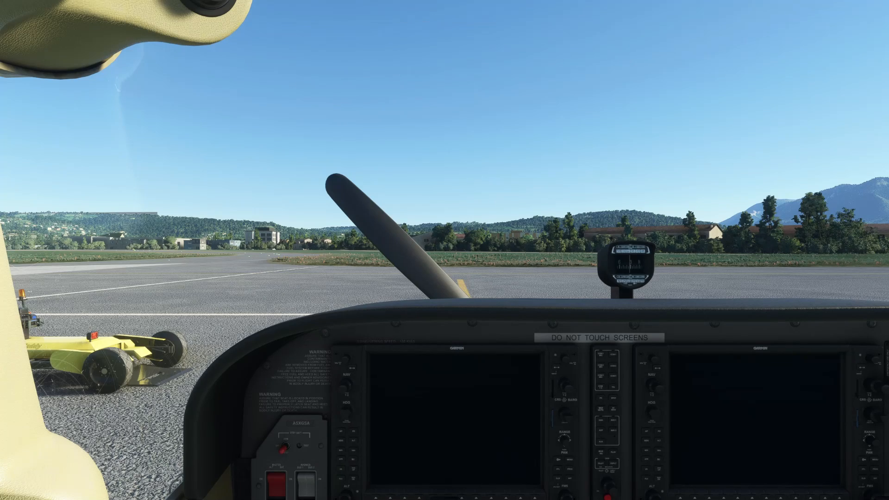
Bring Little Navmap over the cockpit, examine the whole LFLP to LFLE route on its map, and move the window back off screen.
left_click_drag(888, 278, 569, 115)
scroll(492, 249, "down", 5)
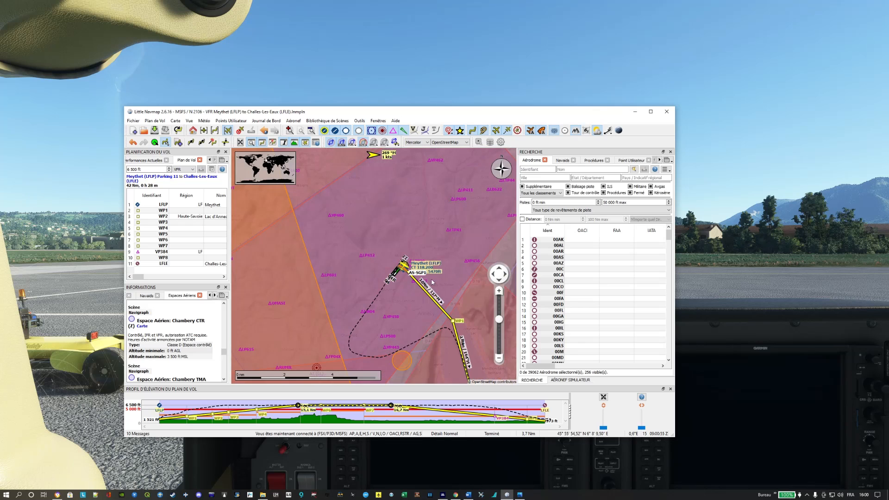
scroll(422, 293, "down", 3)
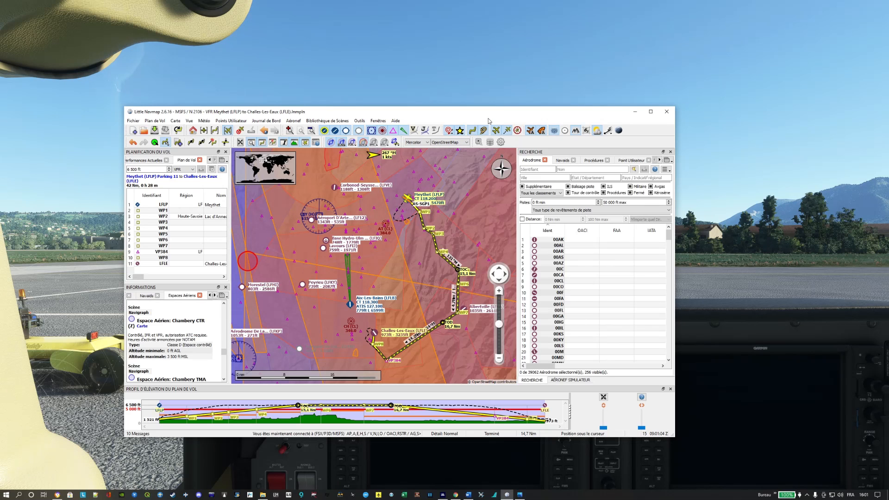
left_click_drag(491, 115, 741, 499)
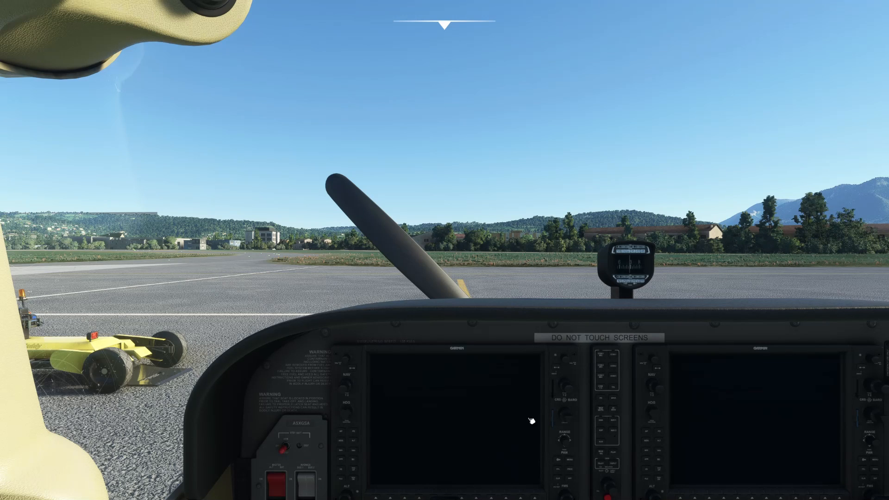
Hide the pilot's and the copilot's yokes so the Cessna's full instrument panel is accessible.
scroll(543, 187, "down", 3)
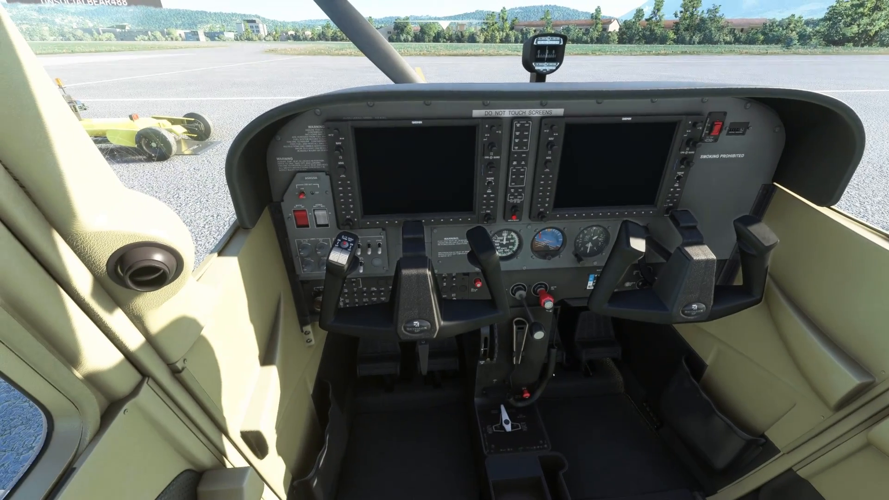
left_click(421, 243)
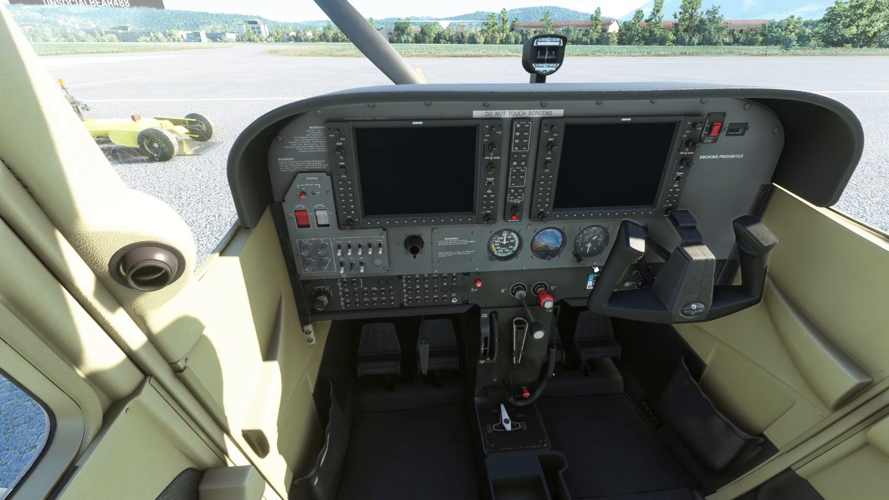
left_click(663, 252)
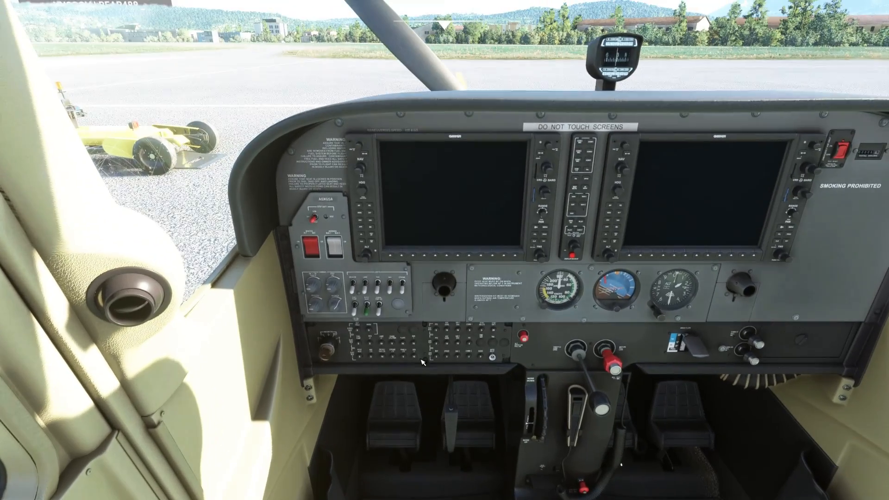
Power up the aircraft with the ALT and BAT halves of the red master switch.
left_click(394, 286)
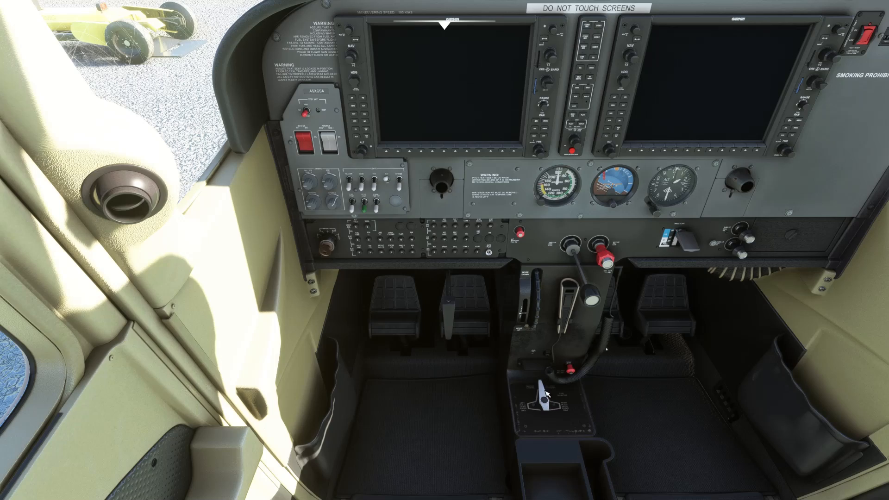
key("ctrl+space")
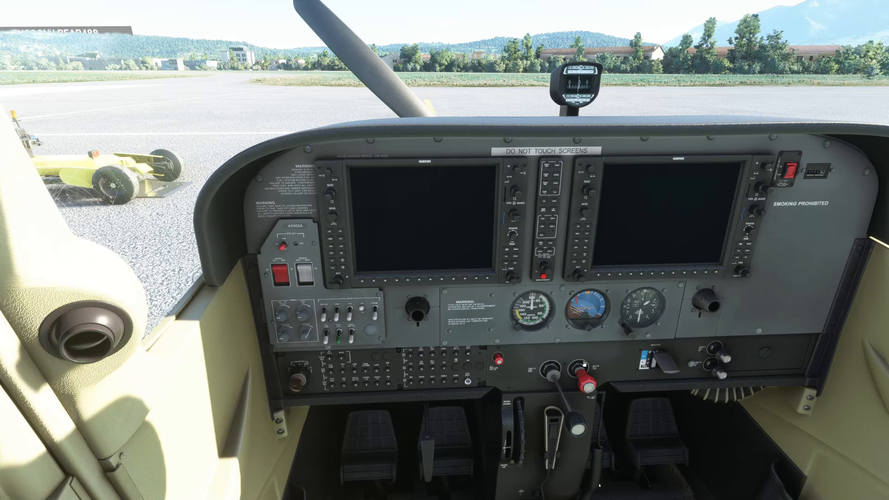
scroll(584, 364, "down", 1)
left_click_drag(383, 481, 380, 456)
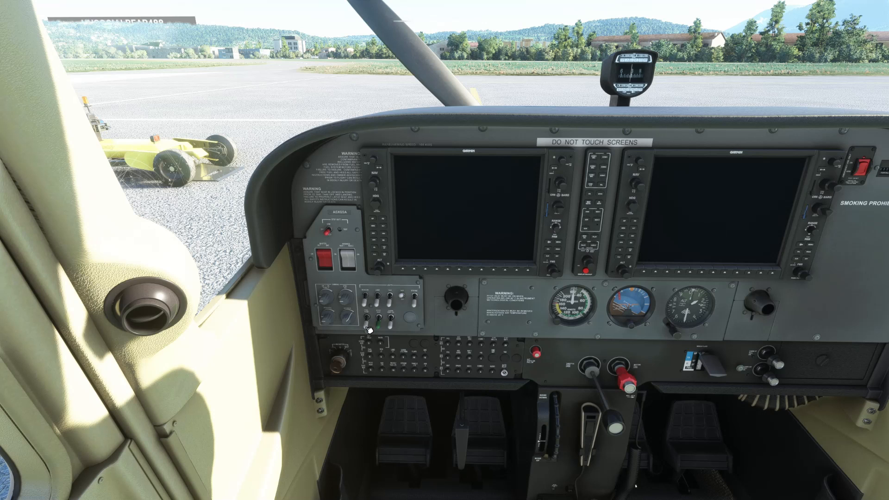
left_click(331, 258)
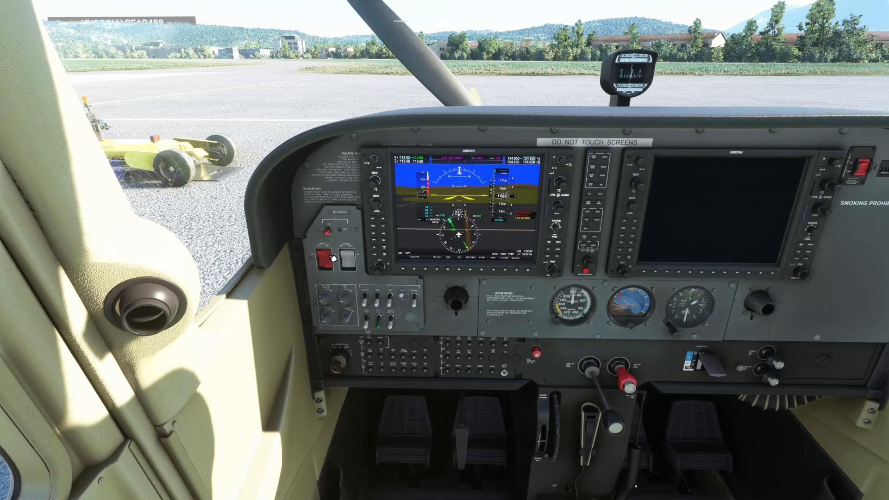
left_click(327, 264)
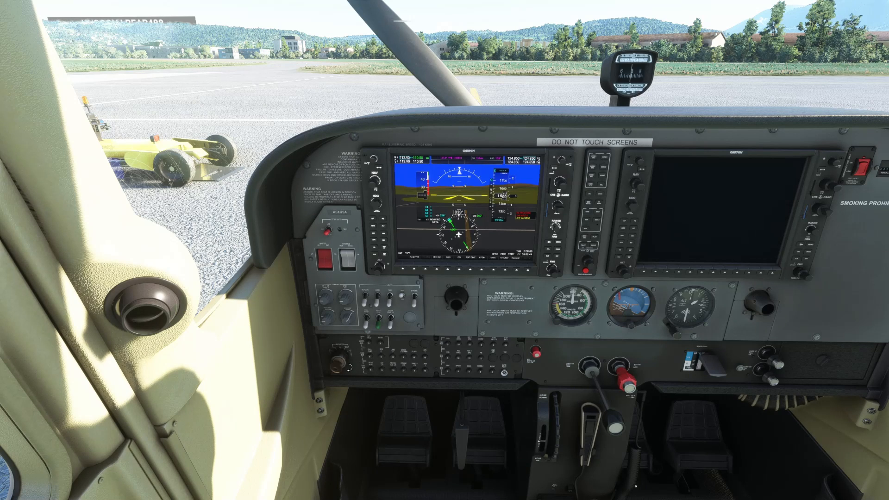
Switch on the fuel pump and start the engine with the magneto key.
left_click(371, 324)
mouse_move(482, 458)
left_mouse_down()
mouse_move(539, 454)
mouse_move(493, 462)
mouse_move(495, 453)
left_mouse_up()
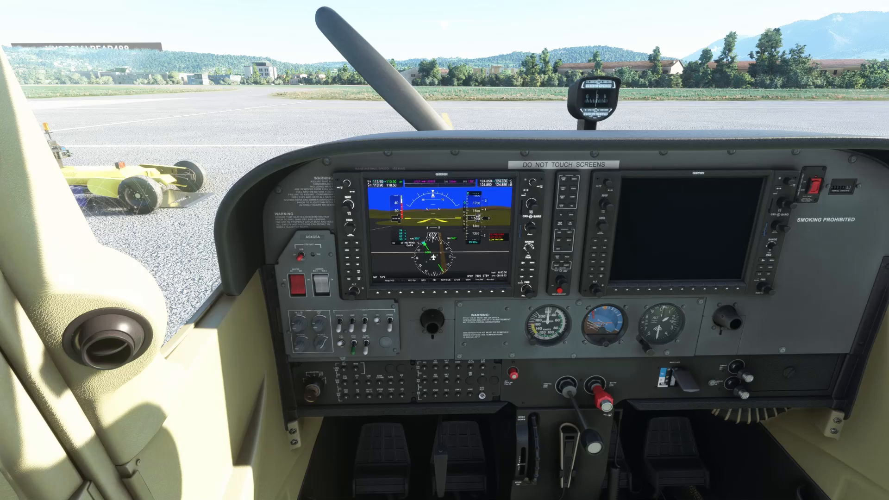
left_click_drag(444, 250, 334, 250)
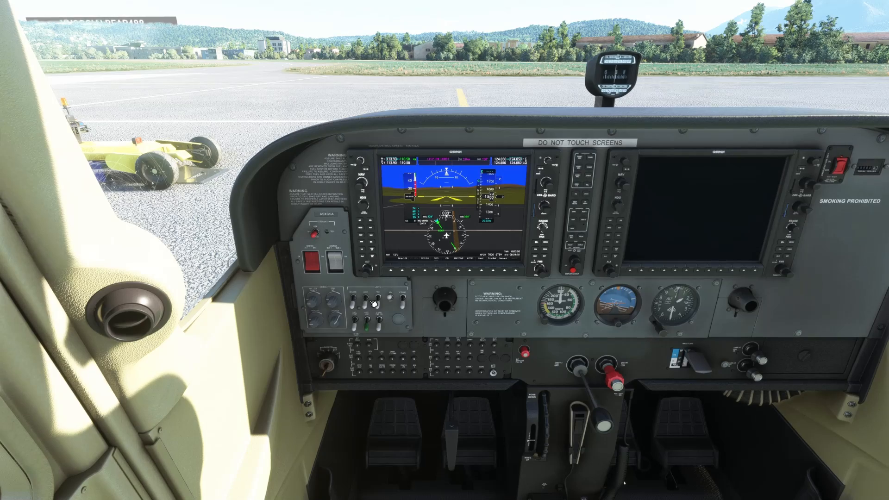
Switch on the beacon light and both avionics buses to power the second Garmin display.
scroll(372, 308, "up", 5)
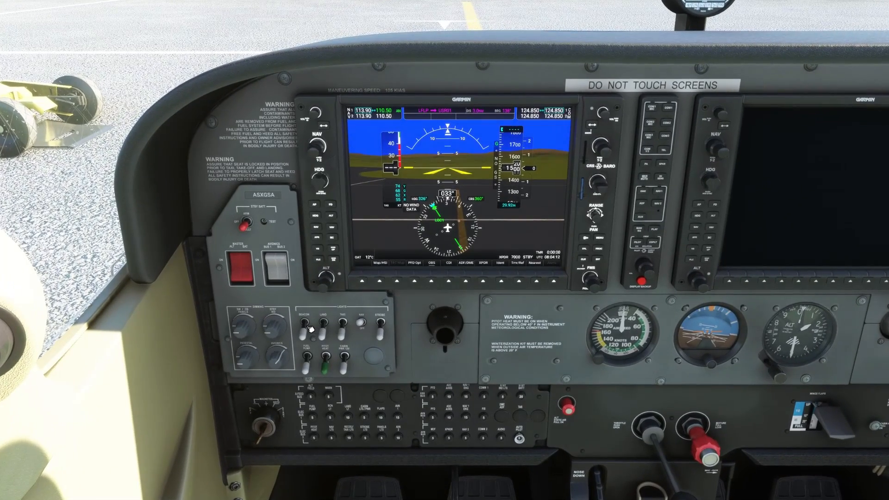
left_click(307, 327)
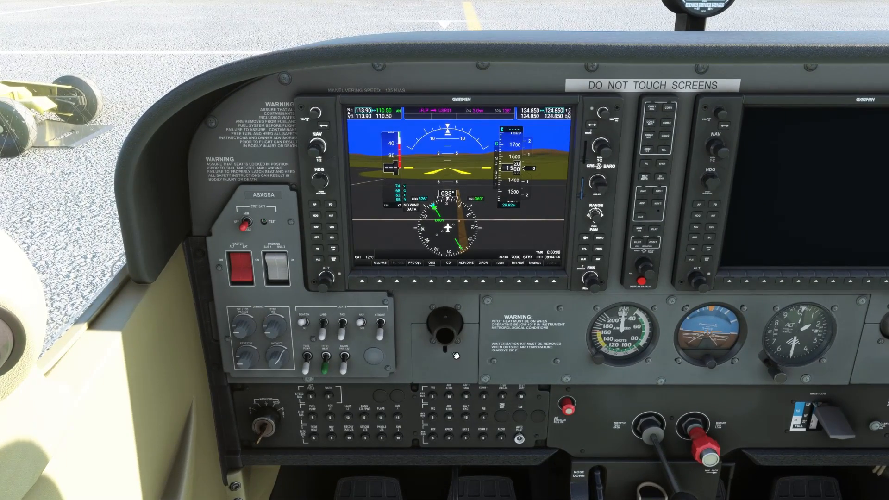
left_click_drag(456, 355, 435, 391)
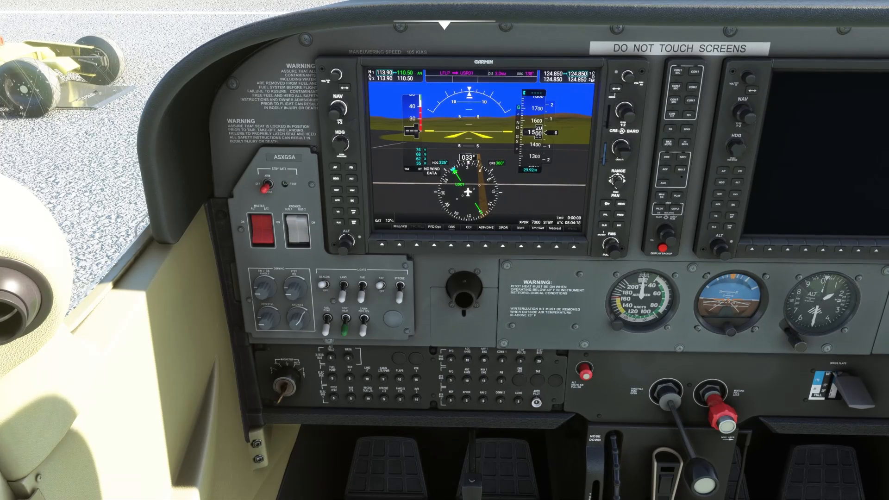
left_click(292, 230)
left_click(305, 229)
left_click_drag(306, 229, 505, 323)
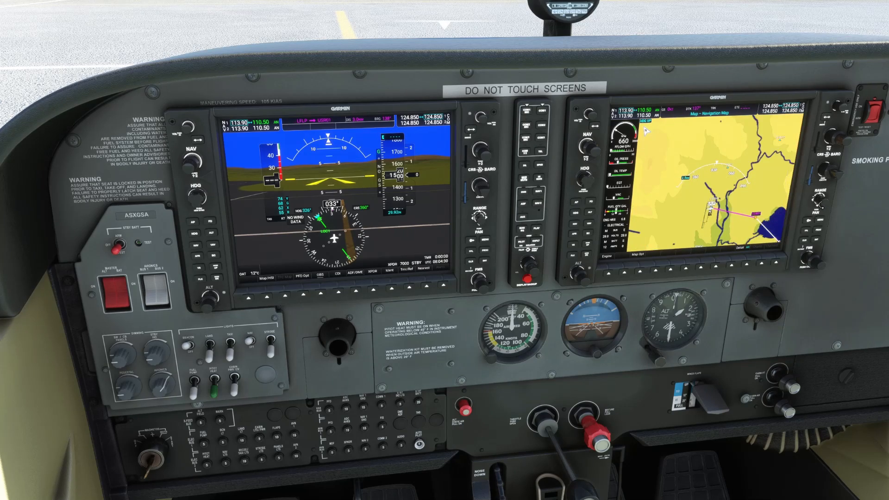
Adjust the navigation map range on the second Garmin display so the area around Annecy and its lake is shown.
scroll(821, 205, "down", 2)
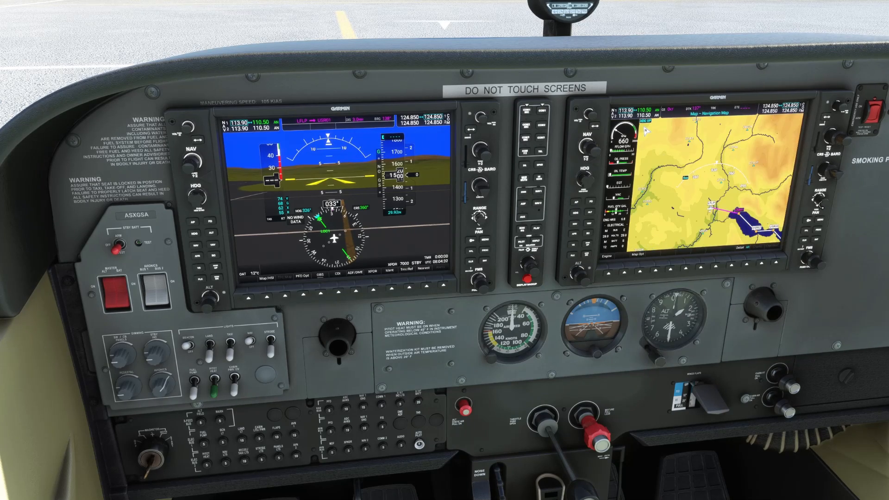
scroll(822, 205, "down", 2)
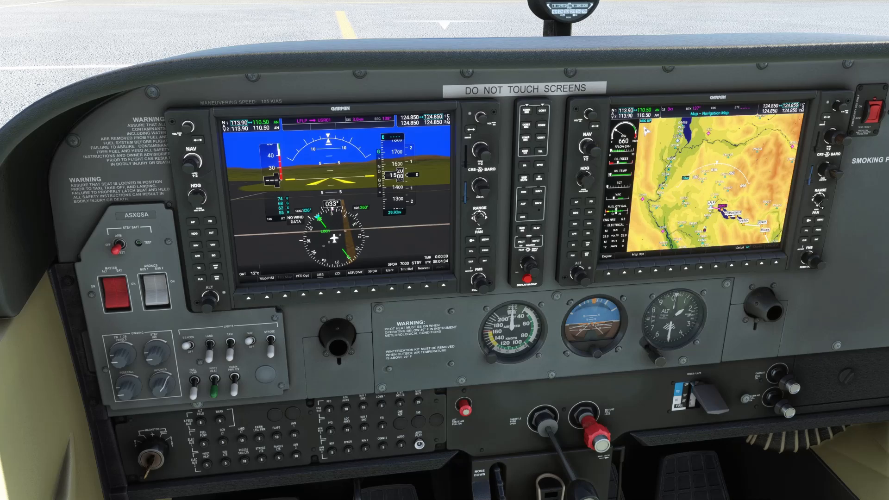
scroll(822, 205, "down", 1)
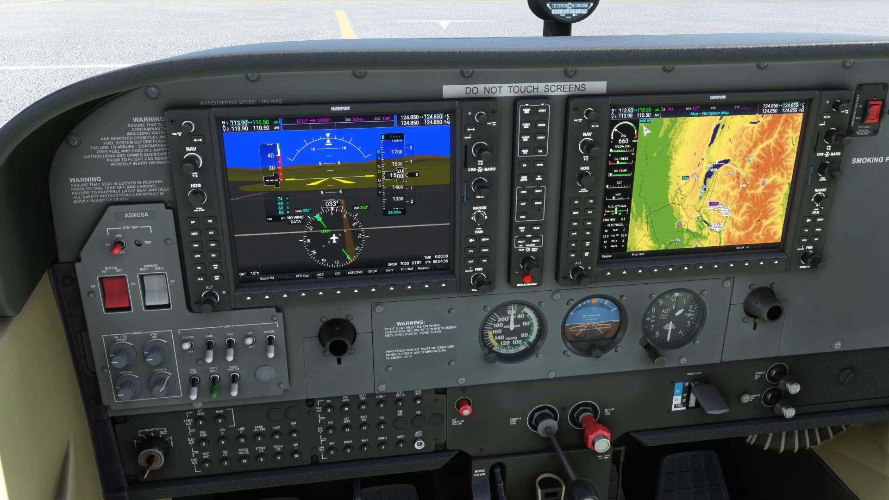
scroll(821, 205, "up", 2)
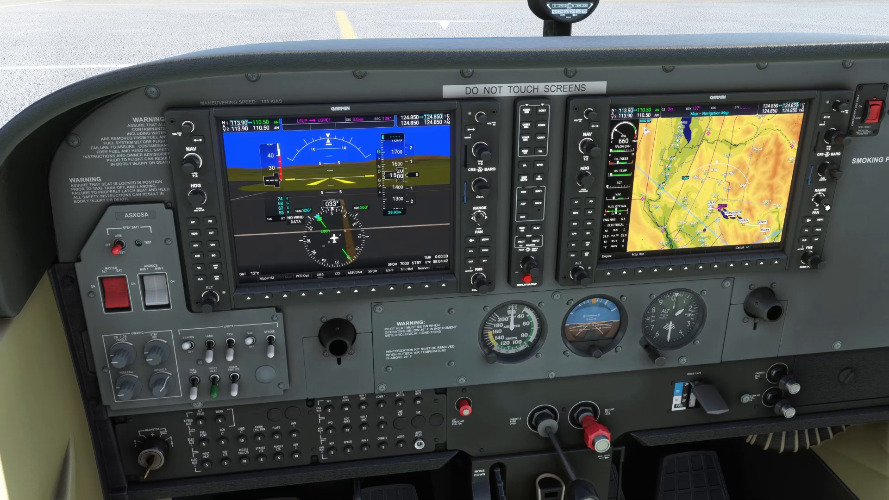
scroll(820, 206, "up", 2)
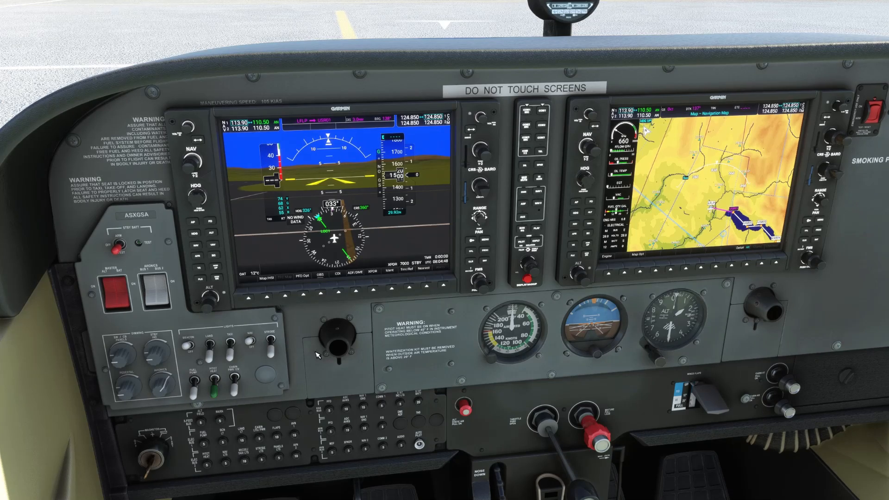
Set the selected altitude on the primary flight display to 5500 ft.
left_click_drag(463, 371, 440, 344)
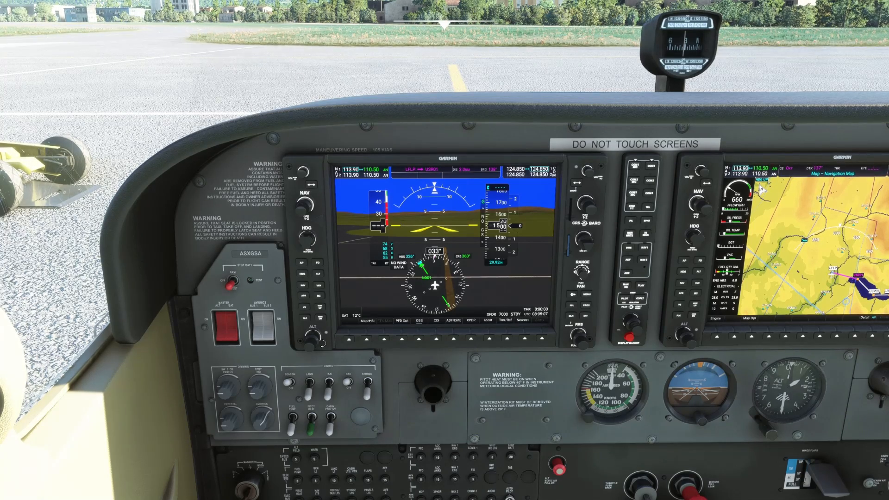
scroll(323, 344, "up", 1)
scroll(314, 347, "up", 1)
left_click_drag(502, 395, 469, 360)
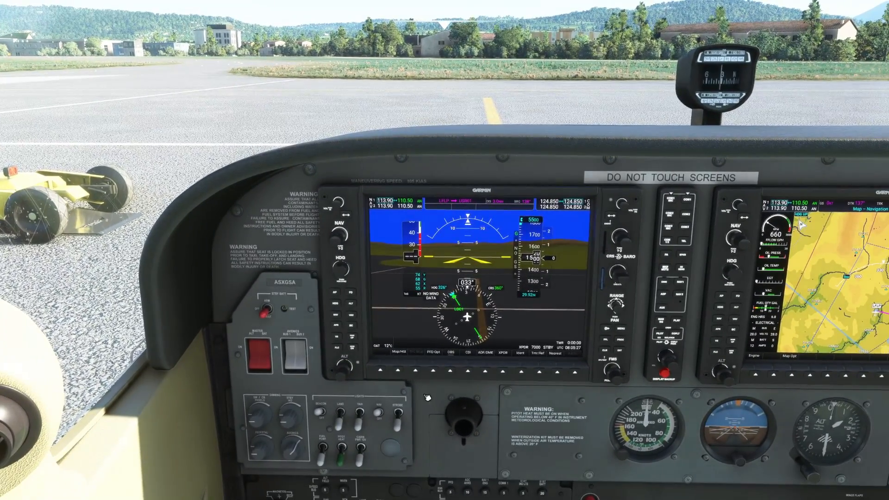
Cycle the primary flight display's CDI source from LOC1 to GPS so that it follows the flight plan.
left_click(471, 377)
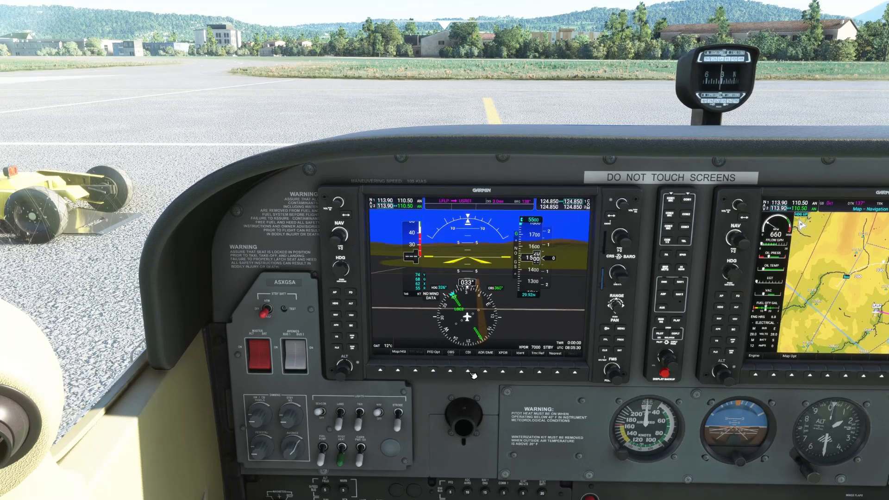
left_click(473, 378)
left_click_drag(502, 413, 516, 371)
scroll(517, 370, "down", 3)
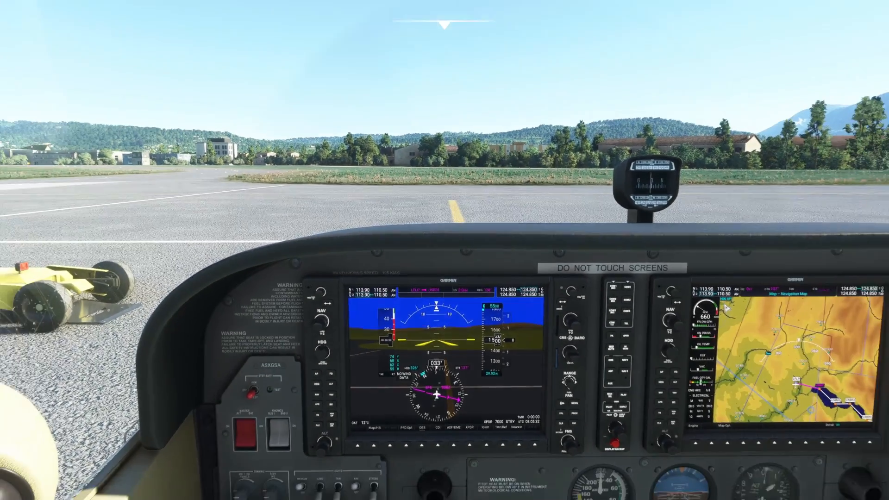
left_click_drag(401, 446, 401, 430)
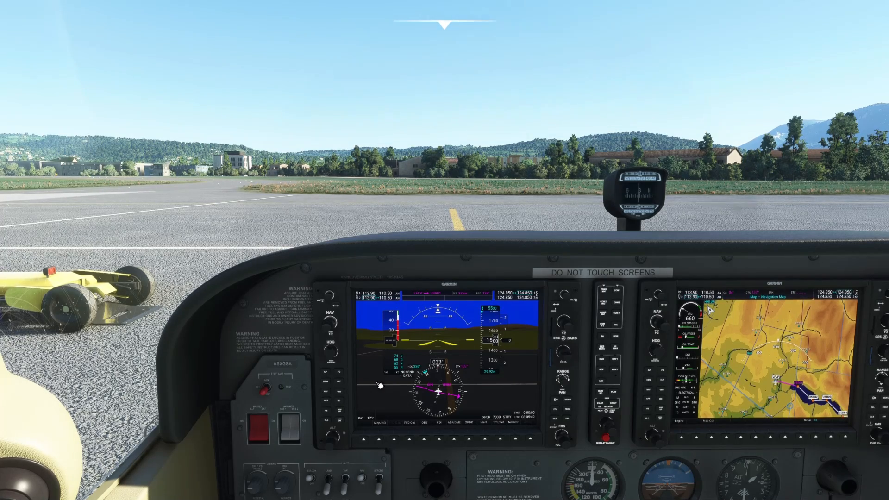
Release the parking brake beneath the panel and taxi away from the parking stand.
left_click_drag(291, 287, 366, 495)
left_click(310, 377)
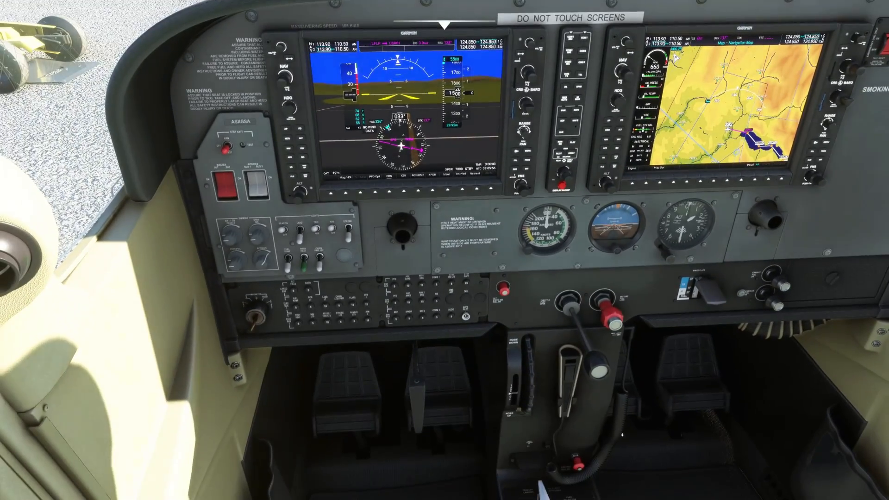
left_click(422, 396)
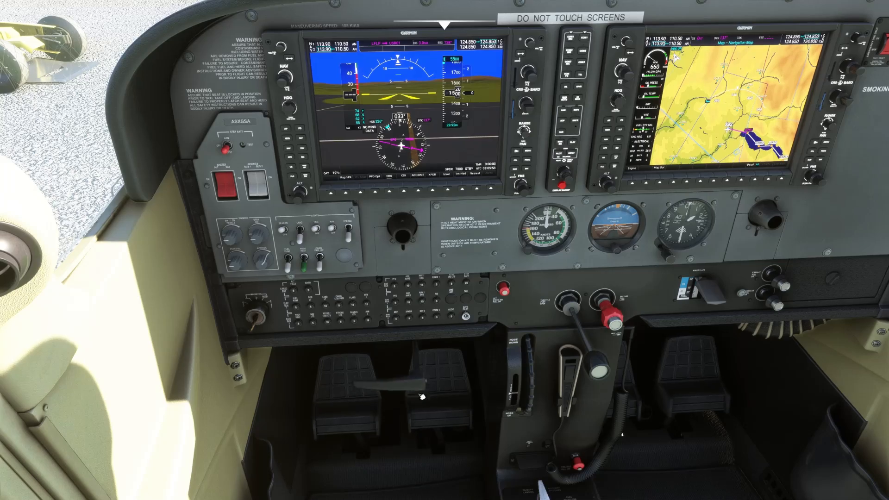
left_click_drag(436, 385, 436, 208)
scroll(437, 384, "down", 5)
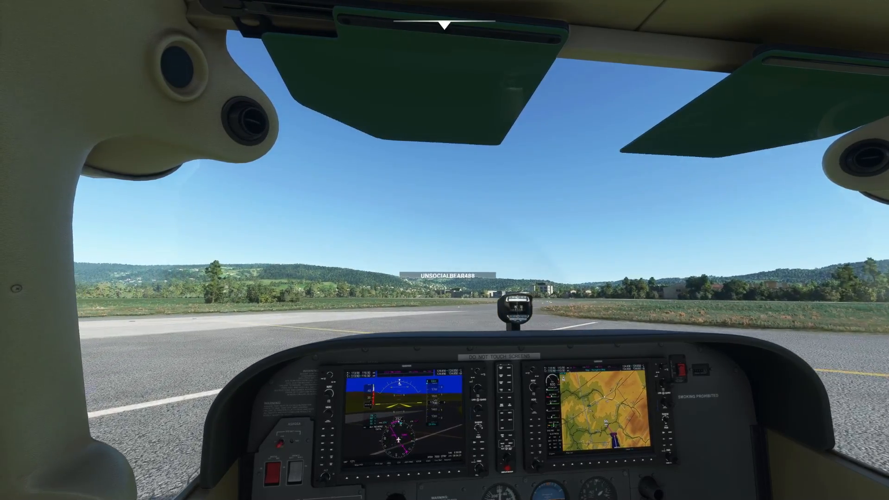
Check the taxiing aircraft in the external view alongside the Little Navmap map, then return to the cockpit view.
key("End")
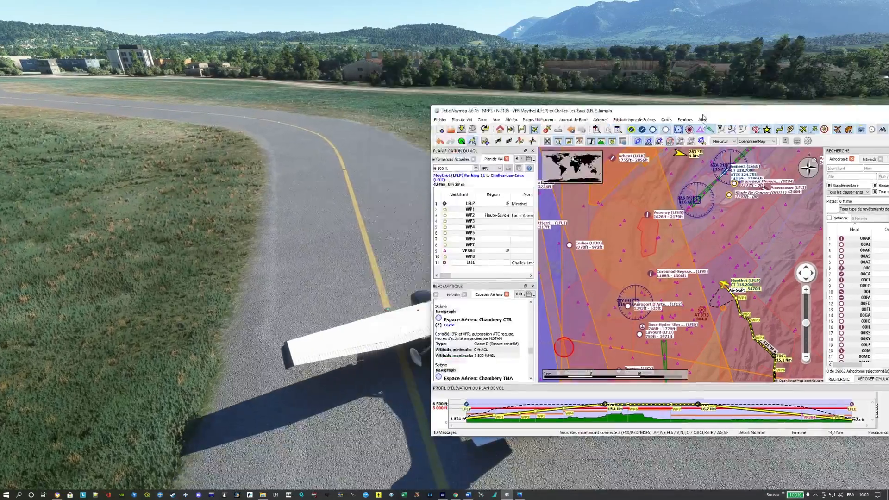
left_click_drag(703, 116, 888, 258)
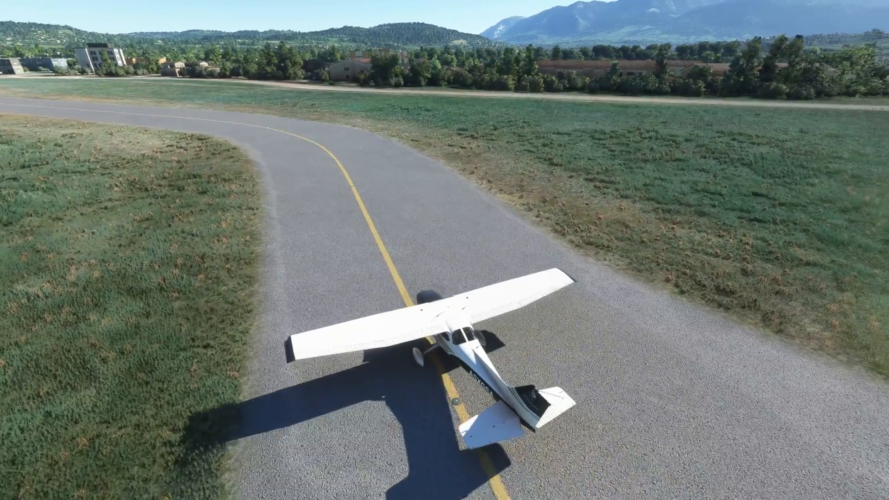
key("End")
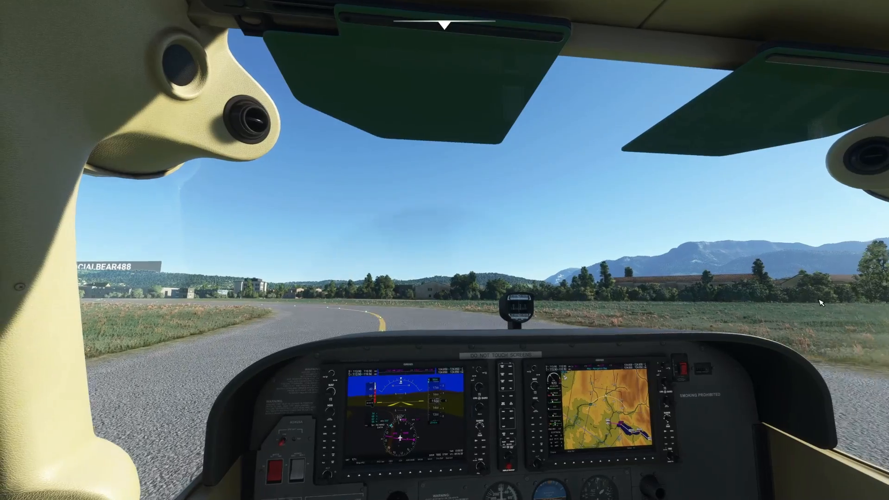
Taxi toward the runway while adjusting the throttle, stop at the holding position and set the parking brake.
left_click_drag(815, 301, 820, 417)
scroll(816, 353, "up", 2)
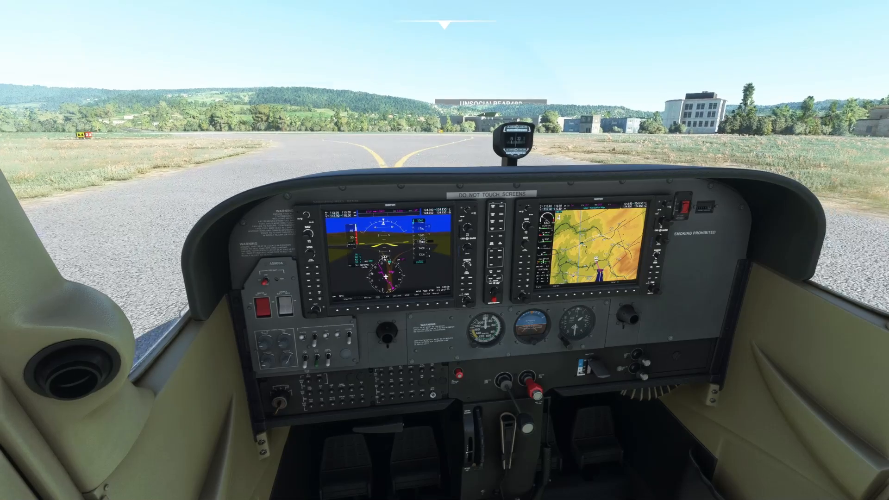
key("F3")
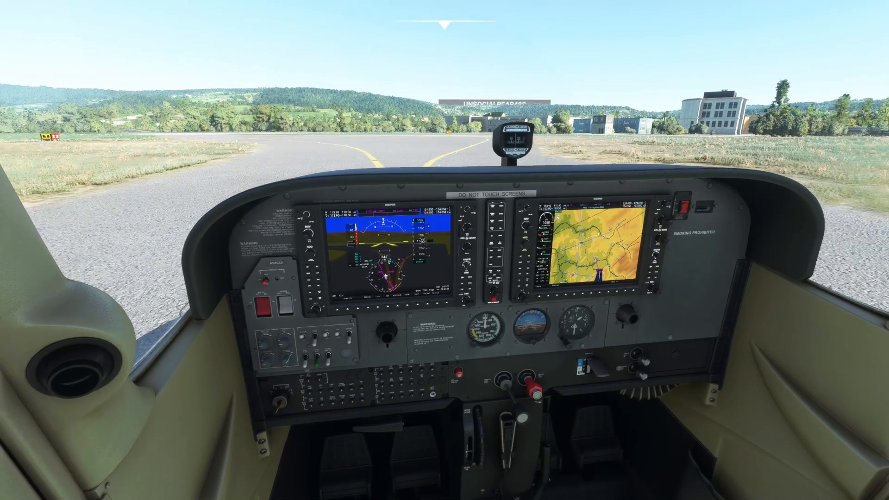
key("F3")
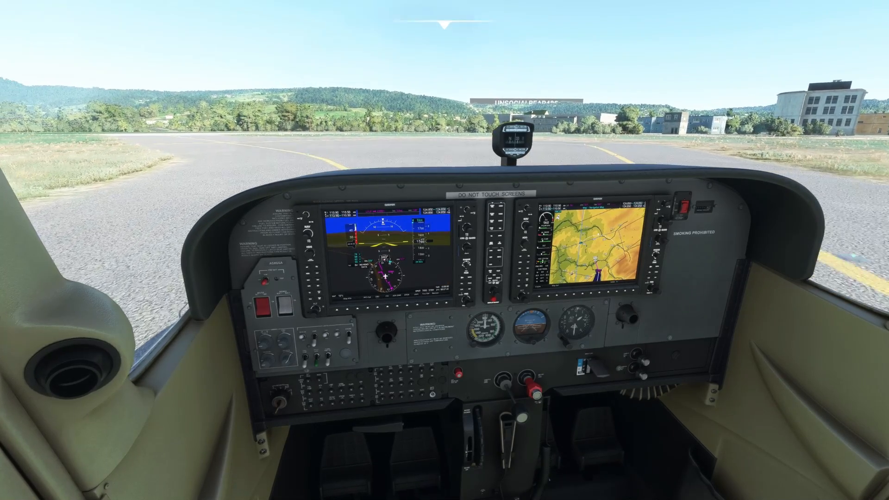
key("F2")
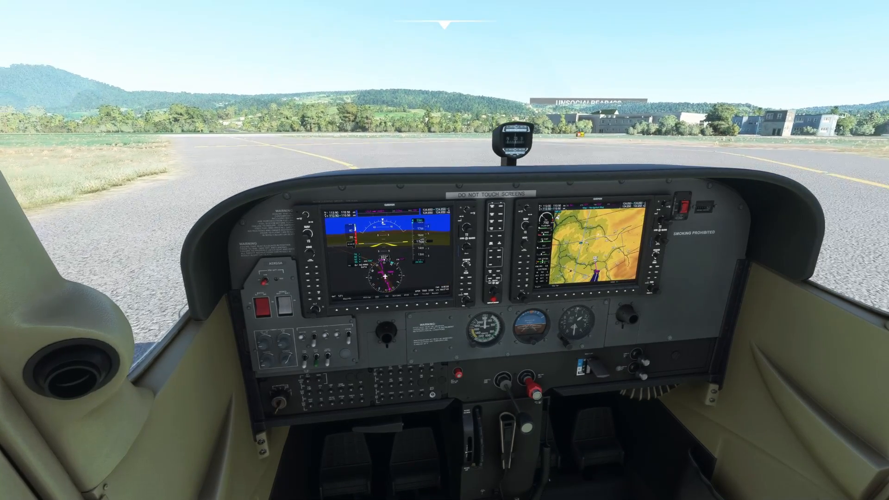
key("F2")
key("F3")
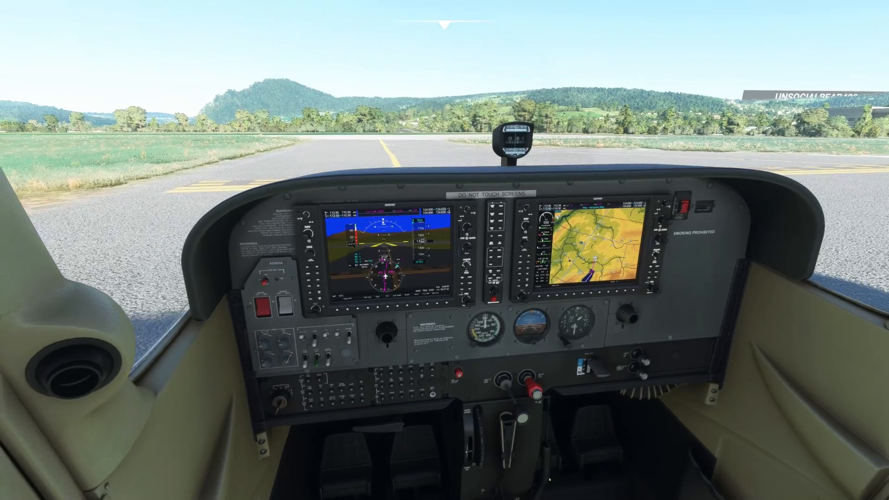
key("F2")
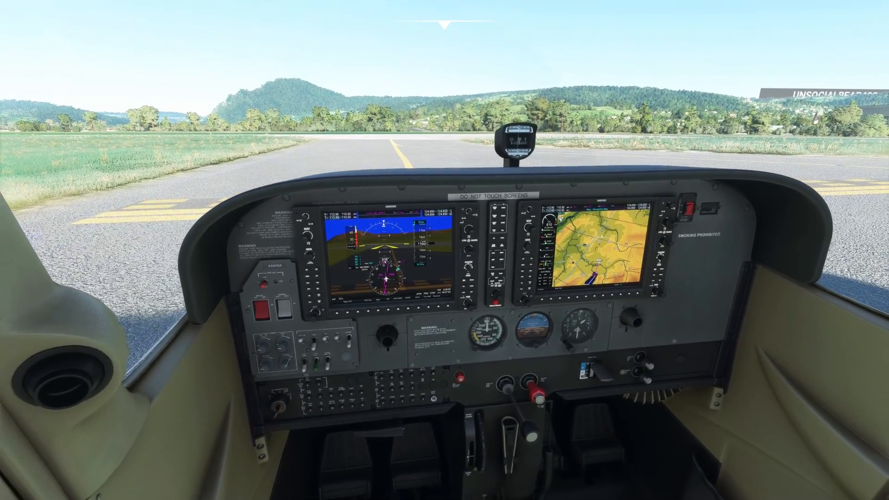
key("ctrl+KP_Delete")
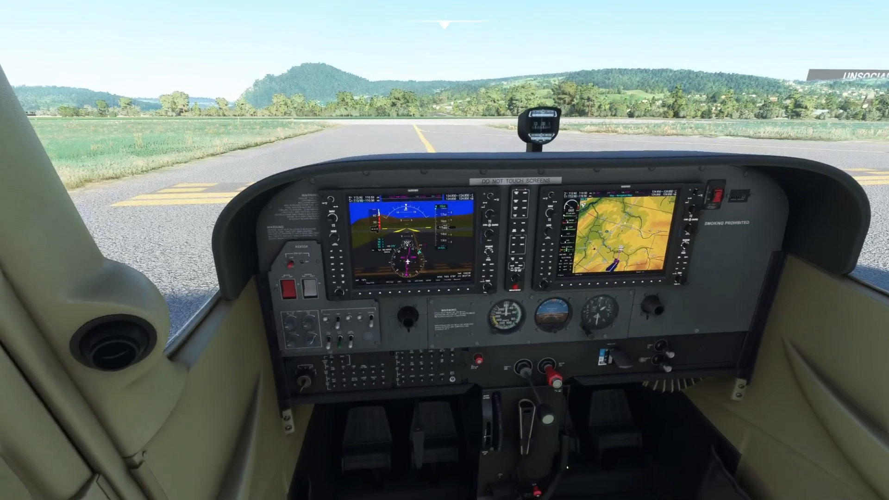
Switch the landing light on and the taxi light off before entering the runway.
scroll(432, 359, "up", 5)
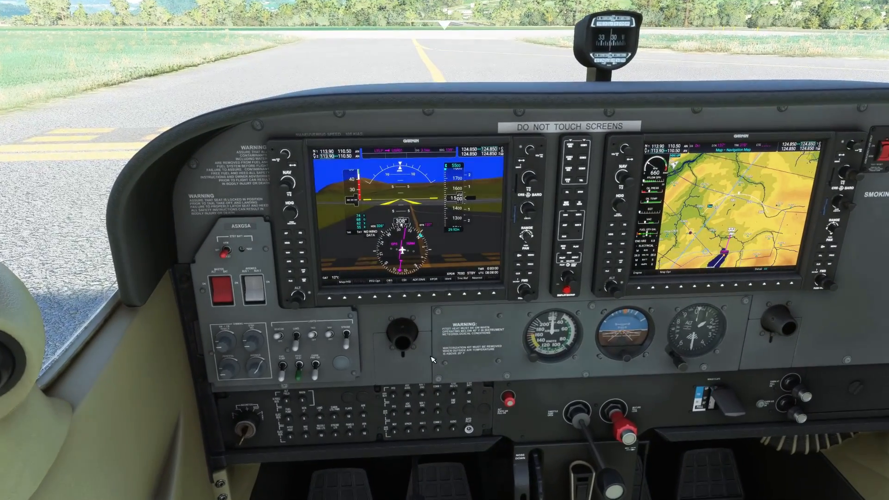
left_click(296, 342)
left_click(314, 338)
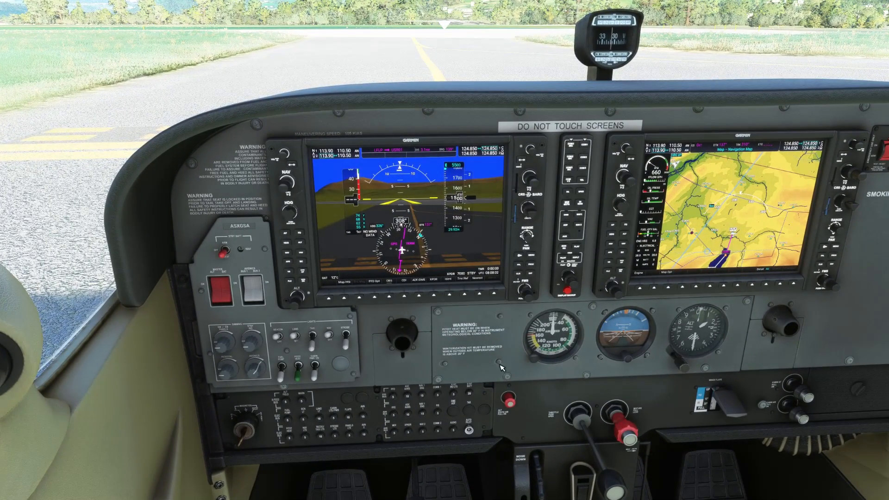
Set the transponder on the primary flight display from standby to ON mode.
left_click_drag(502, 367, 506, 355)
left_click_drag(404, 233, 397, 200)
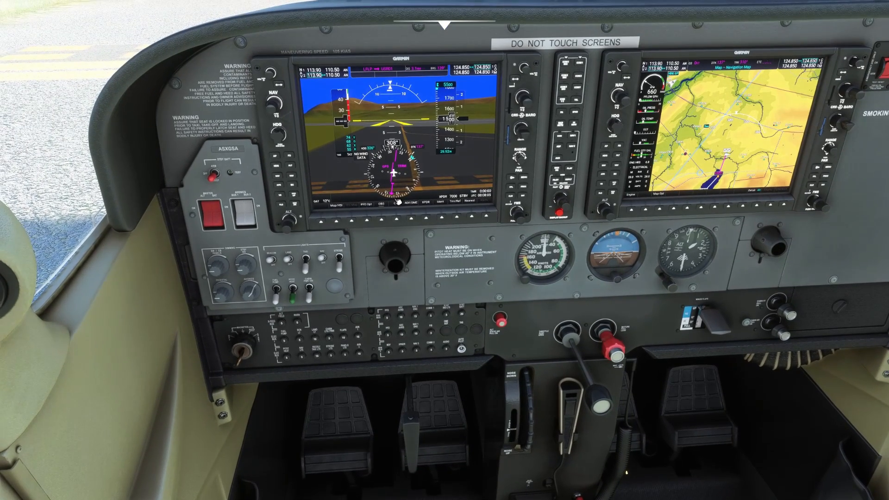
left_click(428, 218)
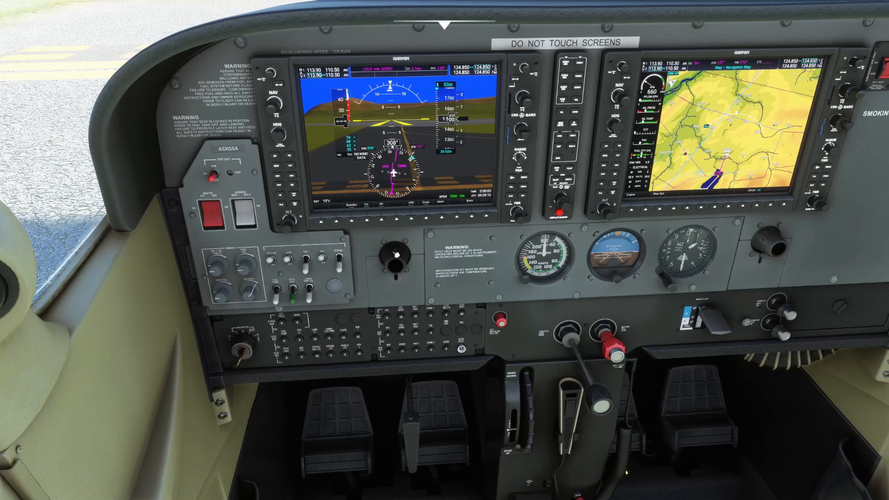
Extend the flaps one notch for takeoff and return to the forward cockpit view.
left_click_drag(453, 282, 456, 255)
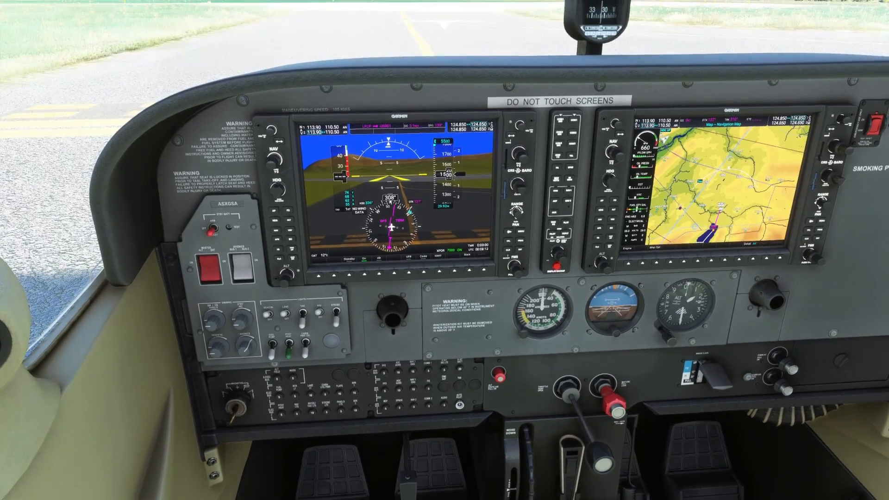
scroll(476, 287, "down", 3)
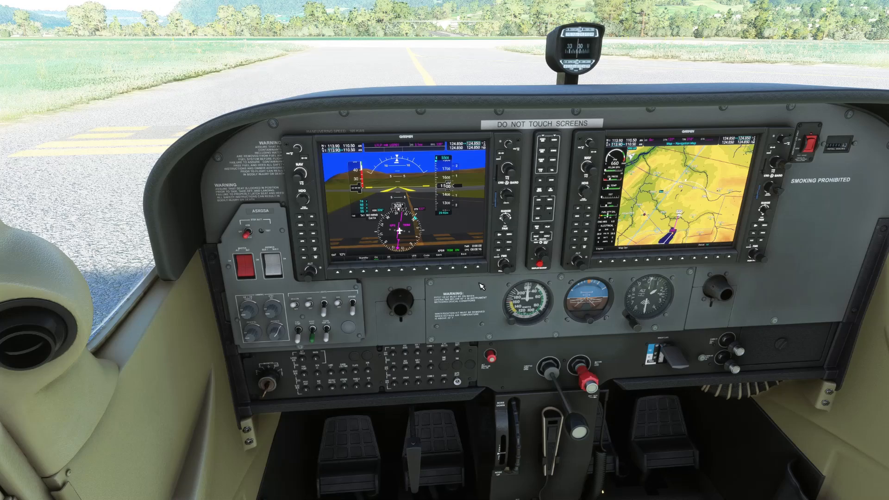
left_click_drag(458, 293, 426, 270)
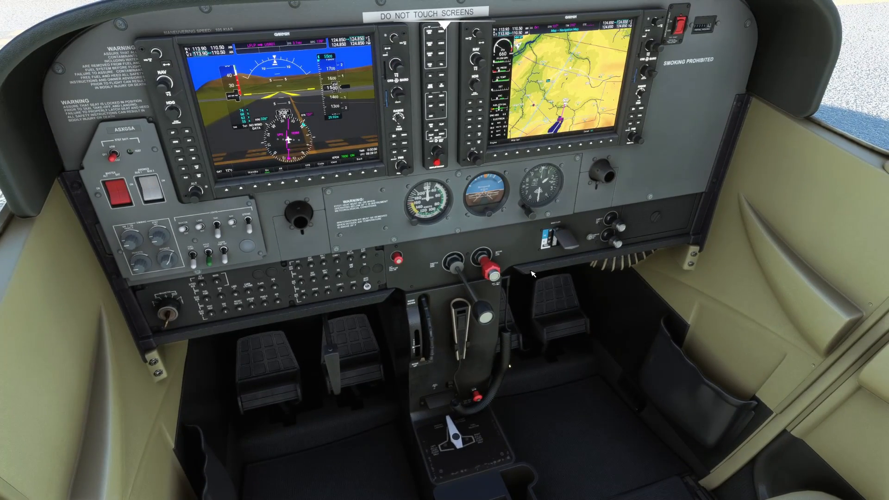
key("F7")
right_click(538, 291)
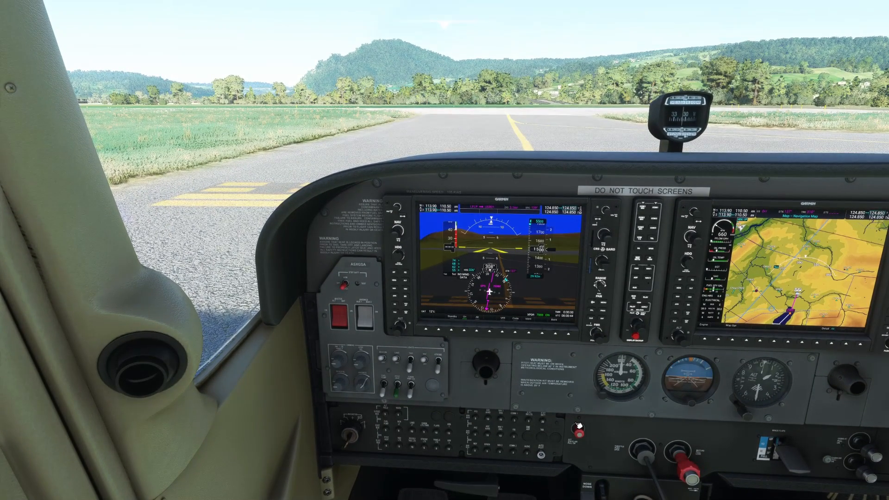
Advance the throttle to enter the runway, take off along the flight plan and show the airborne aircraft in the external view.
key("F3")
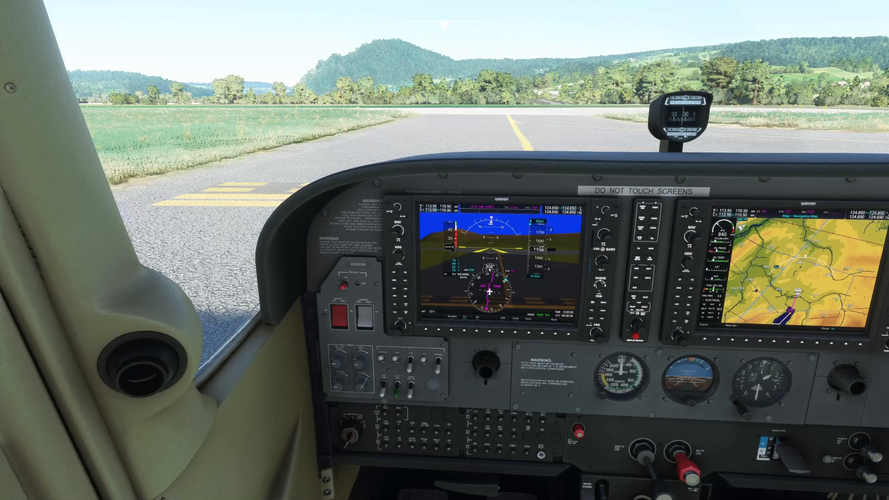
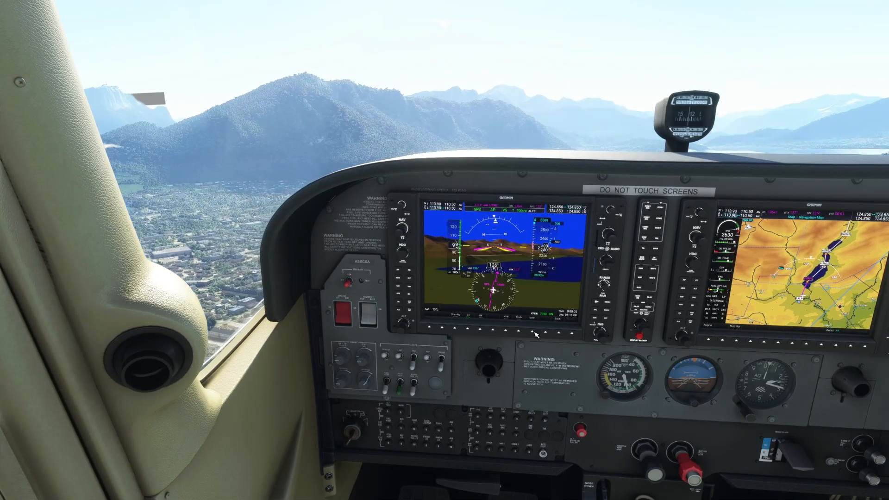
key("End")
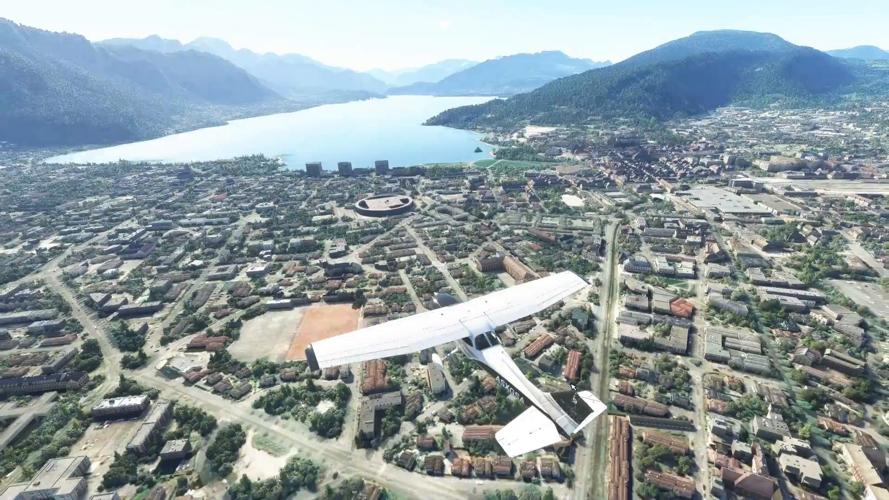